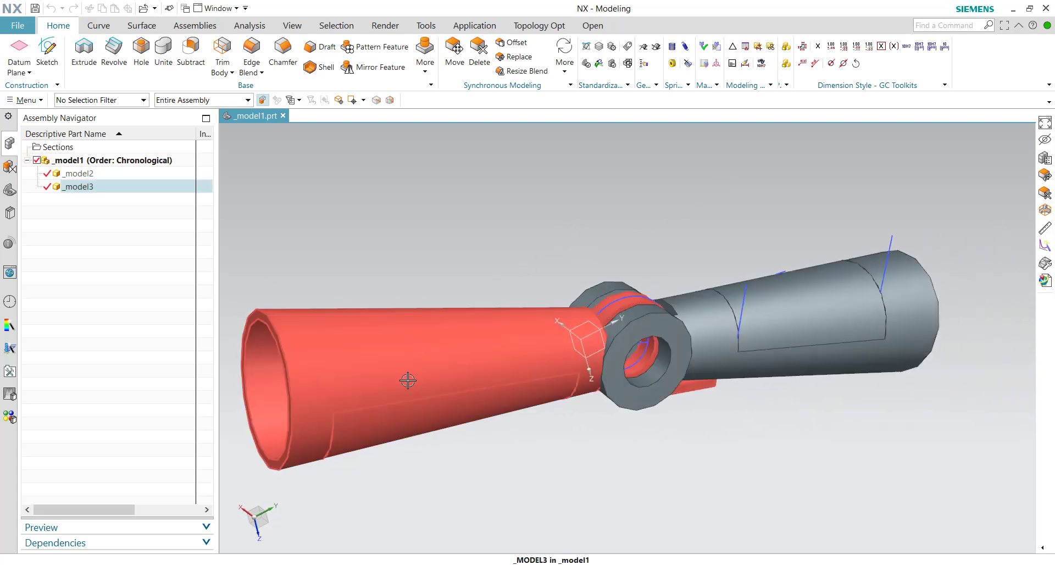
Highlight the _model2 and _model3 components in turn and examine each one's shape, including the flat arm beside the hinge.
left_click(115, 173)
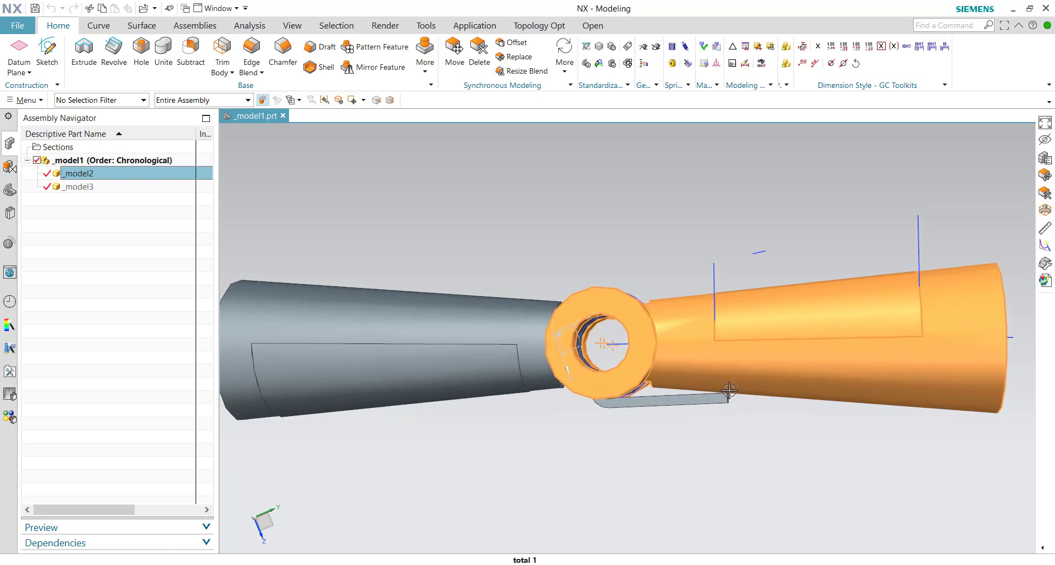
middle_click_drag(734, 439, 465, 331)
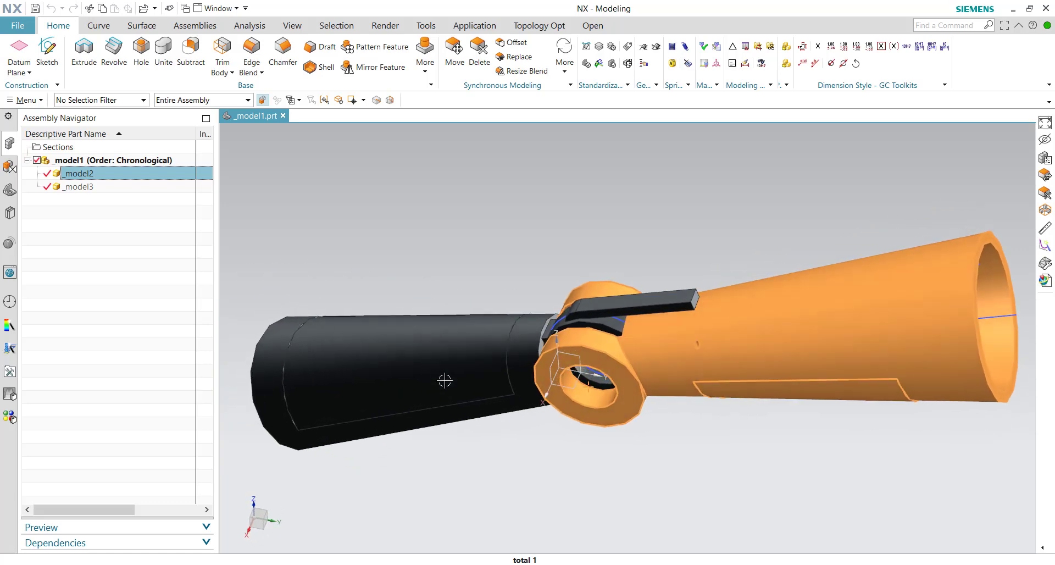
left_click(443, 379)
left_click(114, 173)
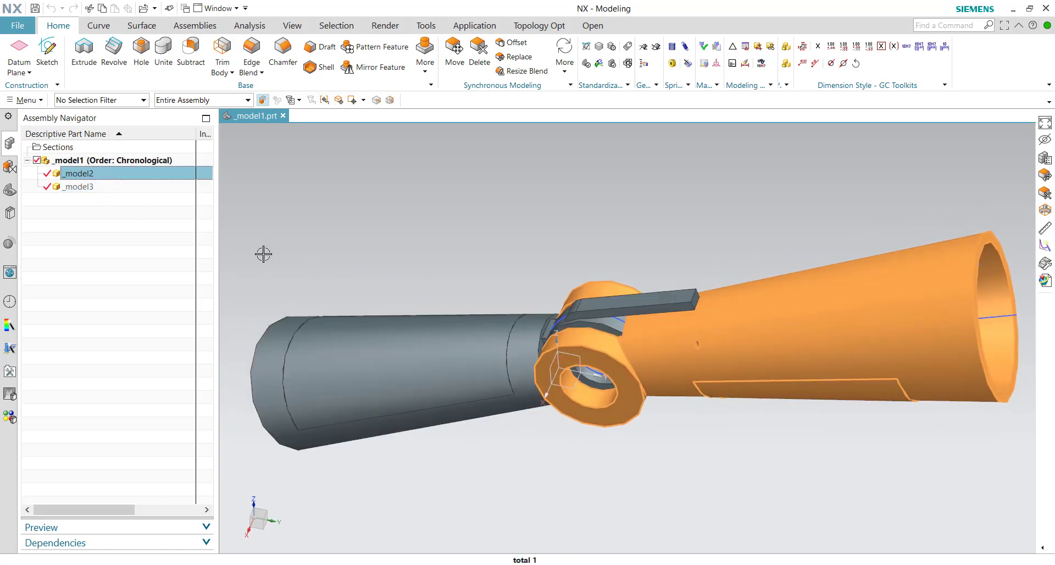
left_click(127, 191)
scroll(636, 301, "up", 3)
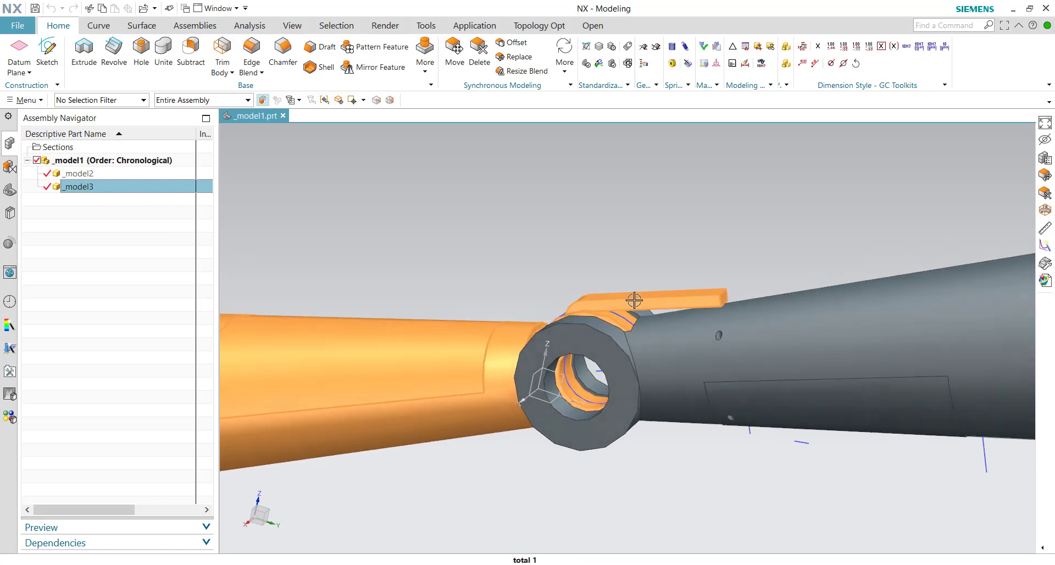
middle_click_drag(636, 301, 686, 280)
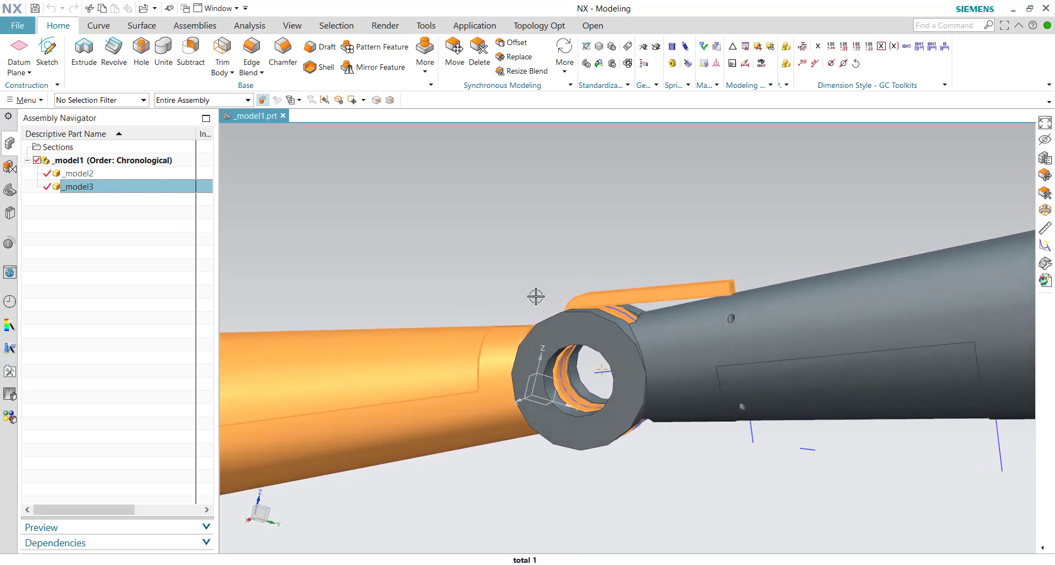
middle_click_drag(537, 295, 683, 271)
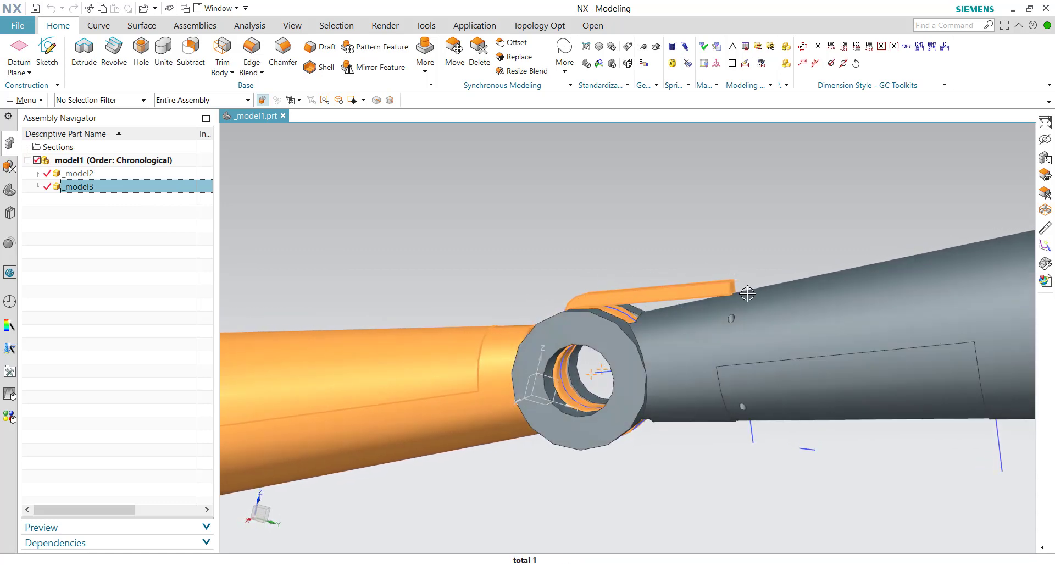
middle_click_drag(725, 277, 943, 236)
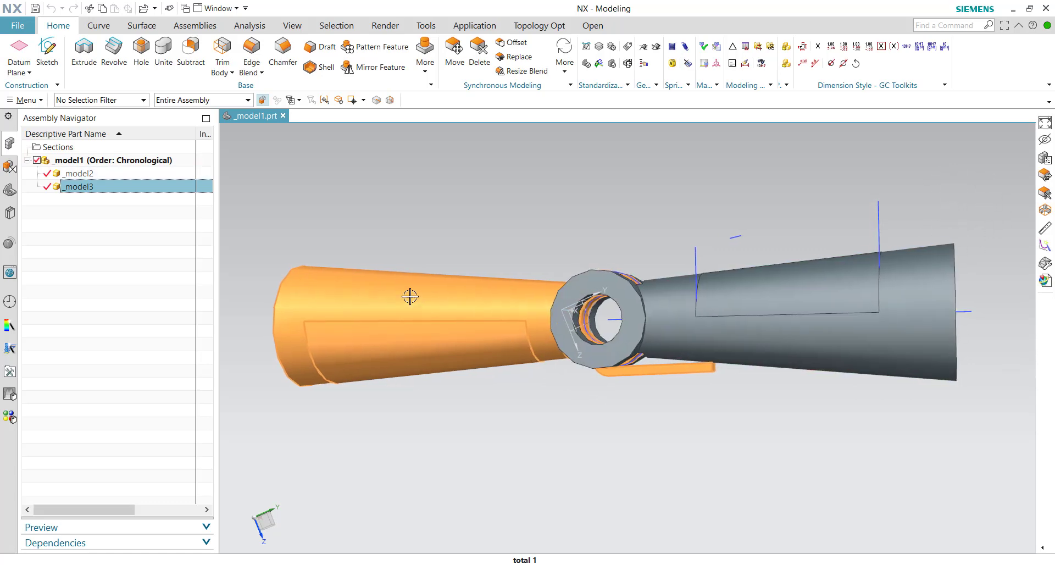
middle_click_drag(410, 297, 246, 285)
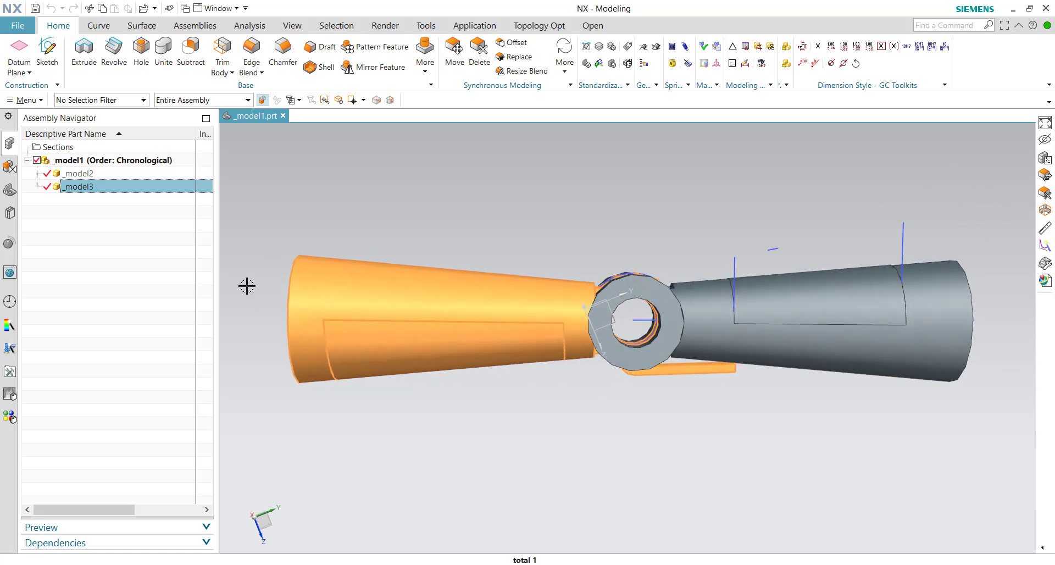
left_click(82, 325)
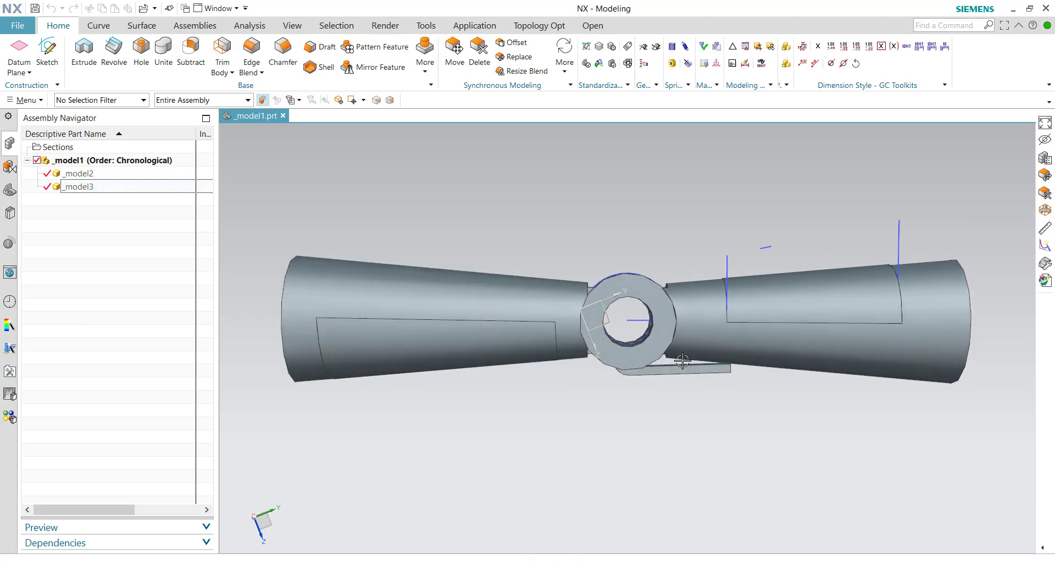
Examine from several angles how the ring-shaped ends of _model2 and _model3 fit together at the central joint.
middle_click_drag(673, 367, 639, 345)
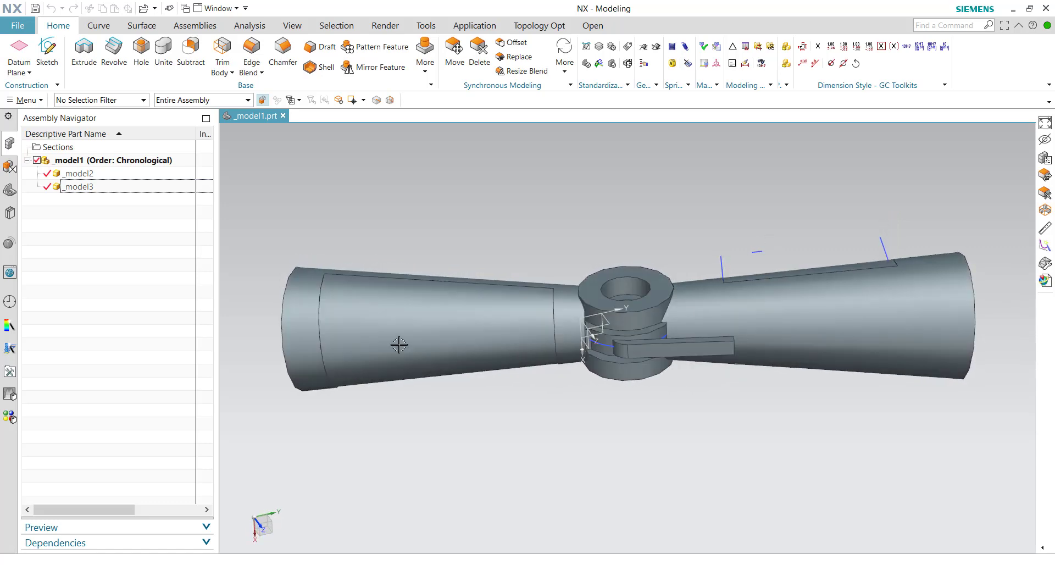
middle_click_drag(220, 310, 455, 330)
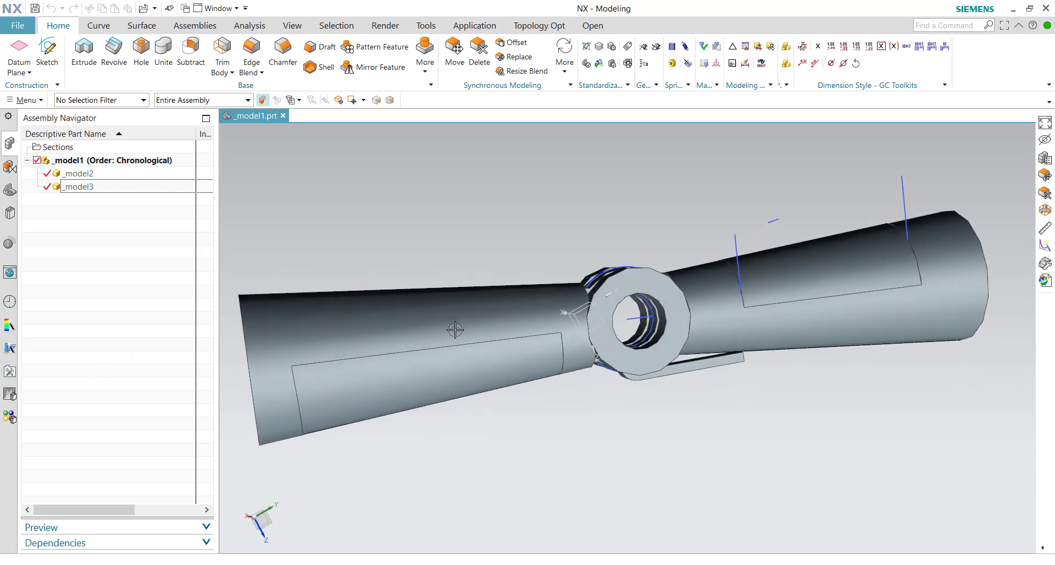
scroll(474, 347, "up", 2)
left_click(113, 172)
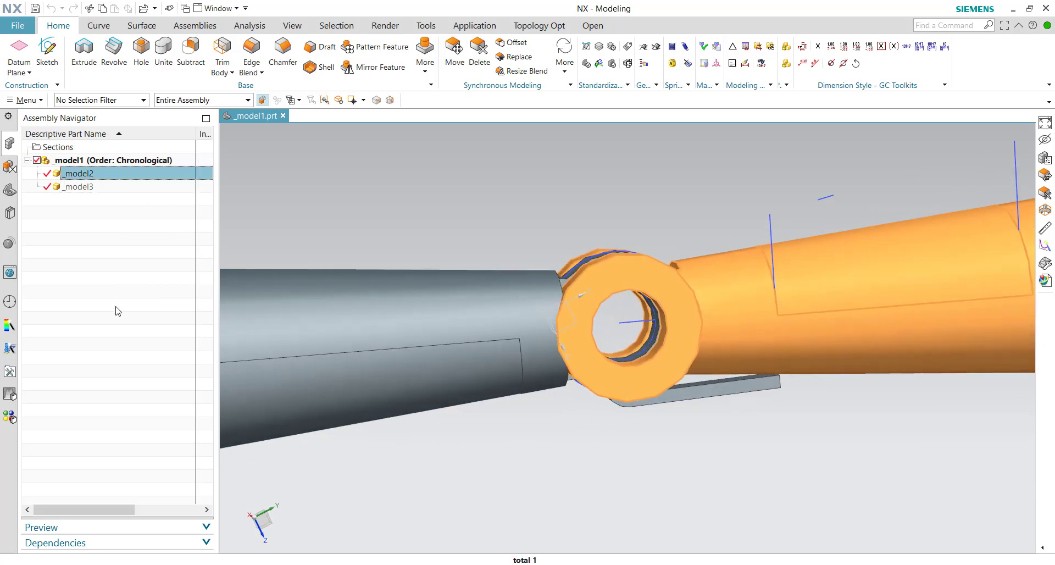
key("Escape")
middle_click_drag(494, 318, 492, 229)
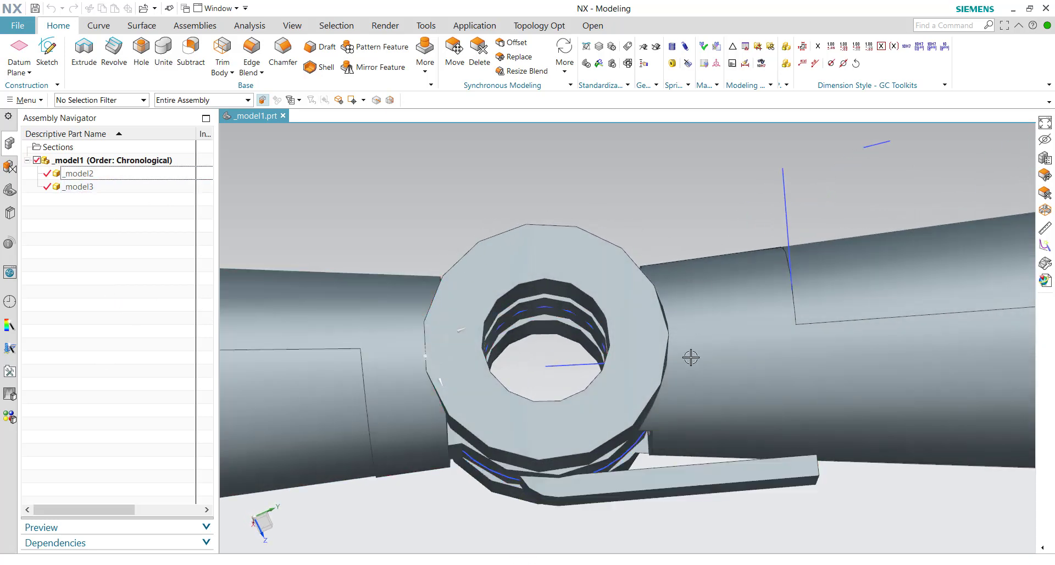
middle_click_drag(691, 358, 264, 258)
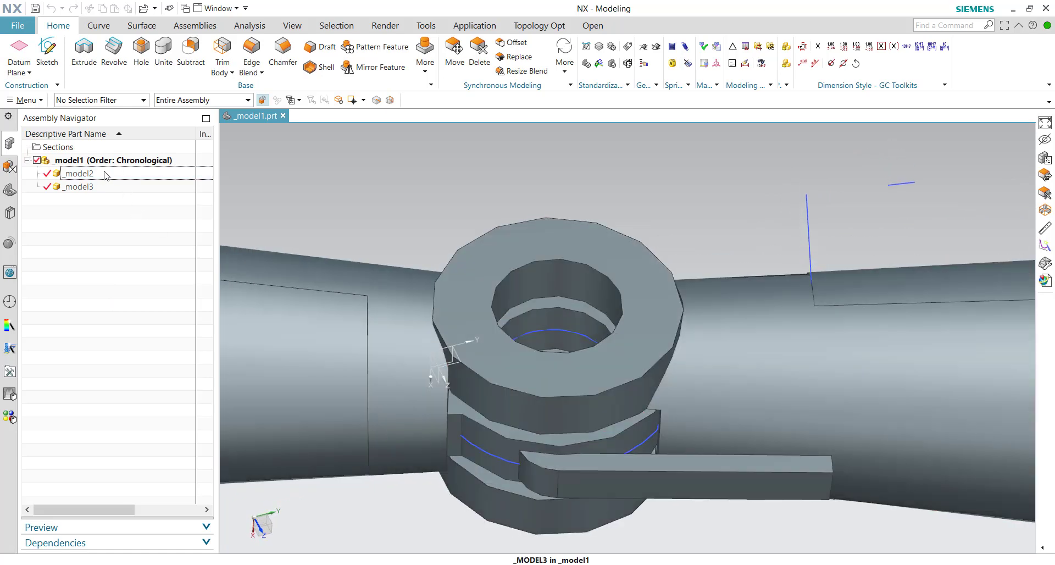
Make _model2 and _model3 the work part in turn to inspect them, and make the _model1 assembly the work part again.
left_click(106, 174)
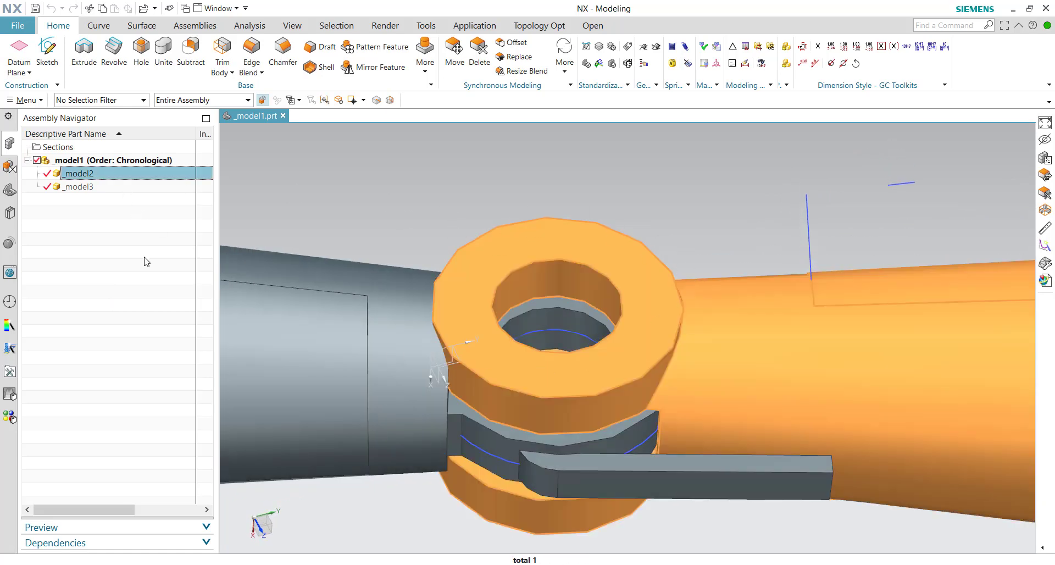
double_click(84, 174)
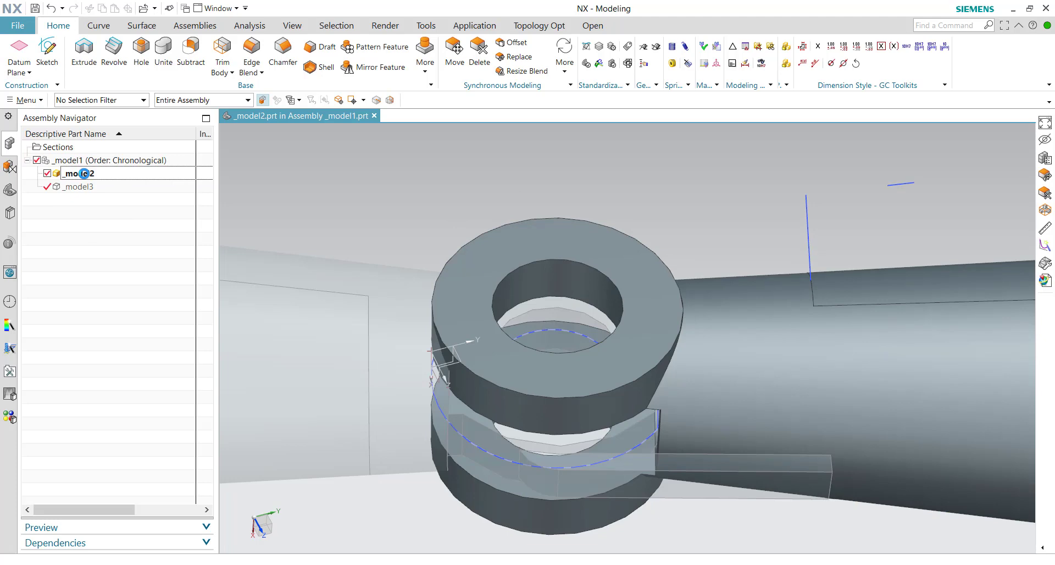
left_click(106, 187)
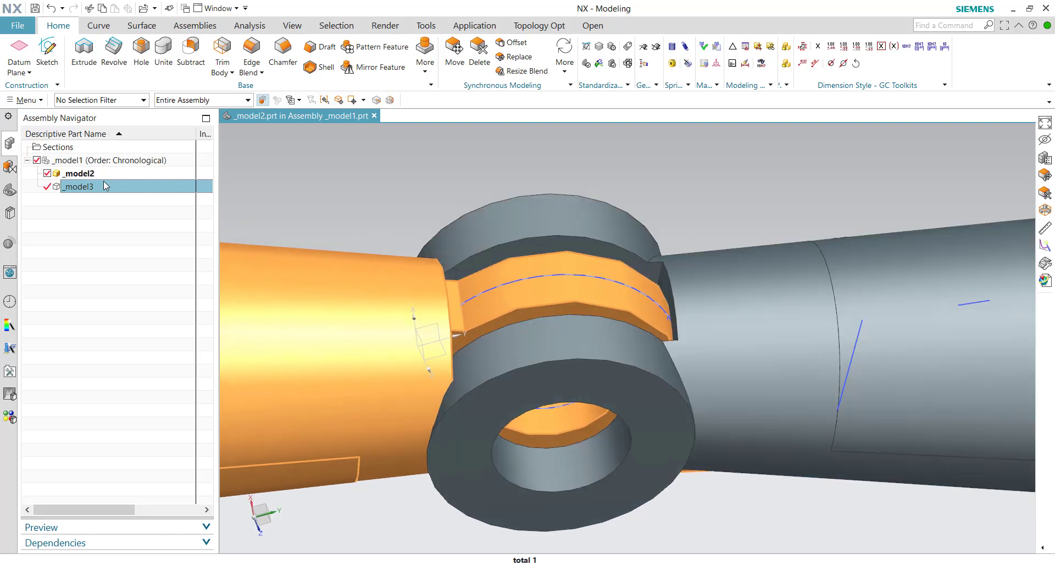
double_click(106, 187)
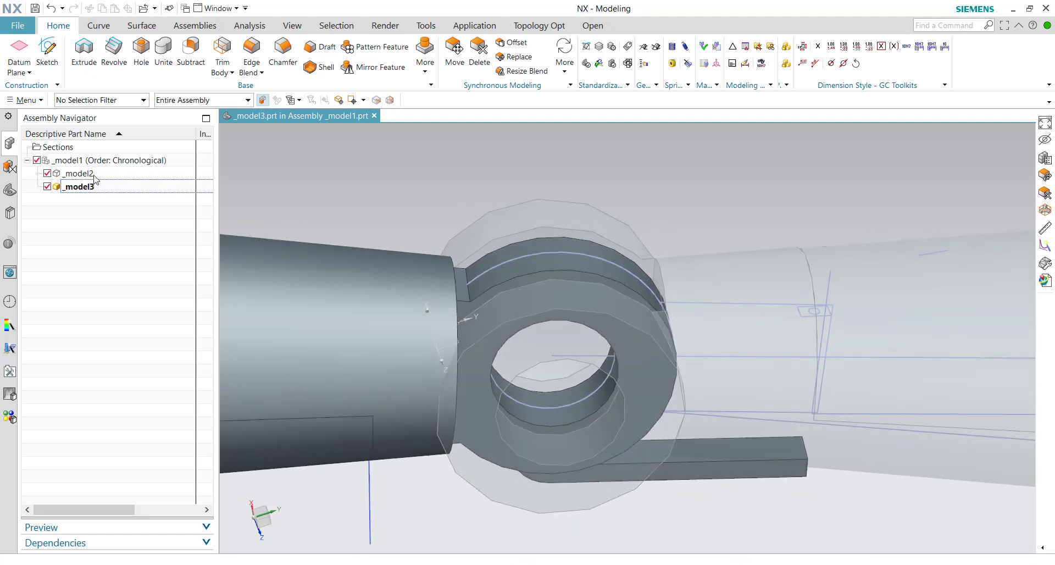
double_click(95, 173)
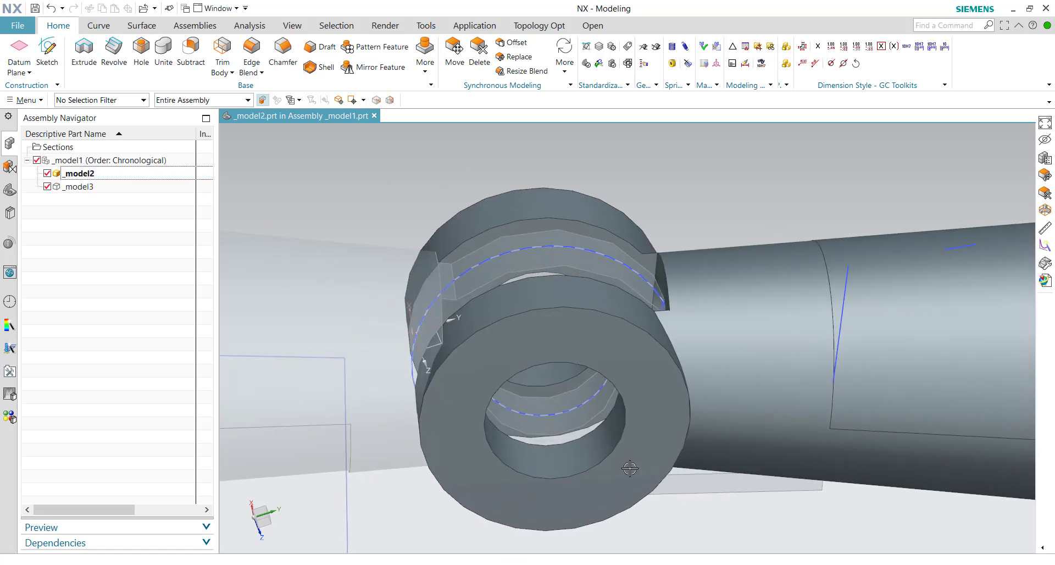
double_click(105, 160)
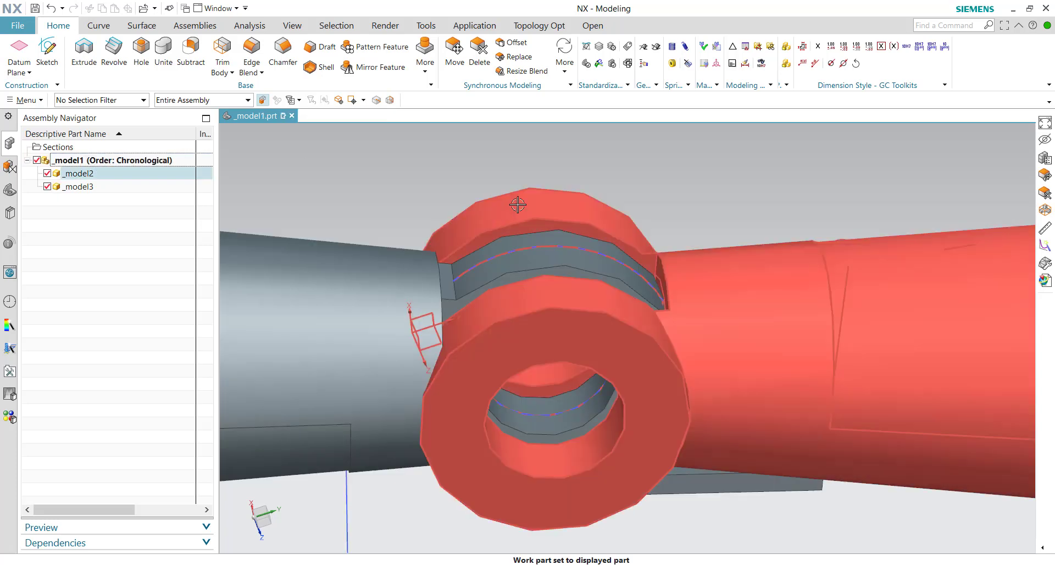
Show the exact geometry of the _model2 component instead of its faceted representation.
right_click(89, 177)
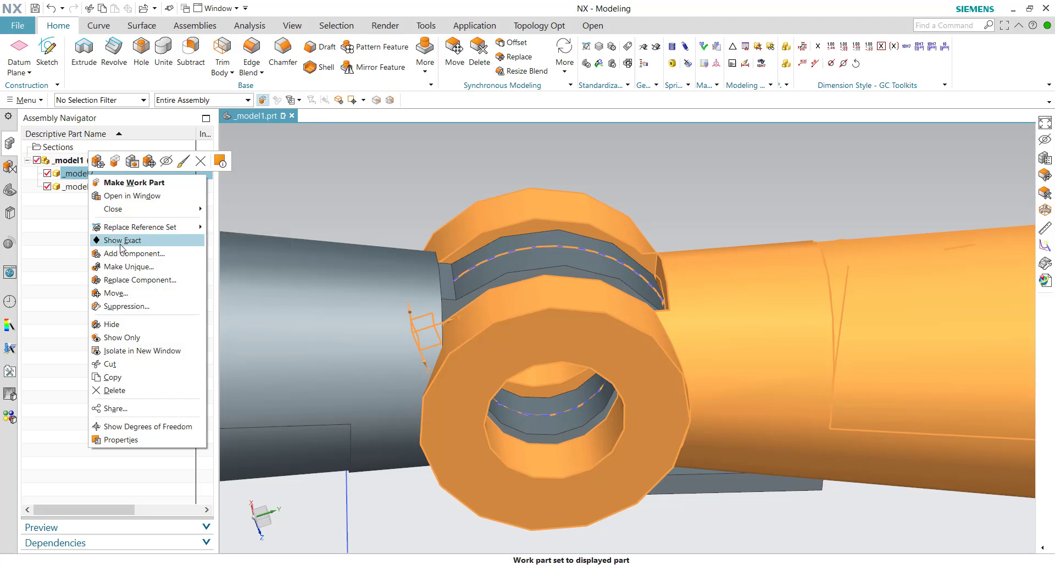
right_click(71, 176)
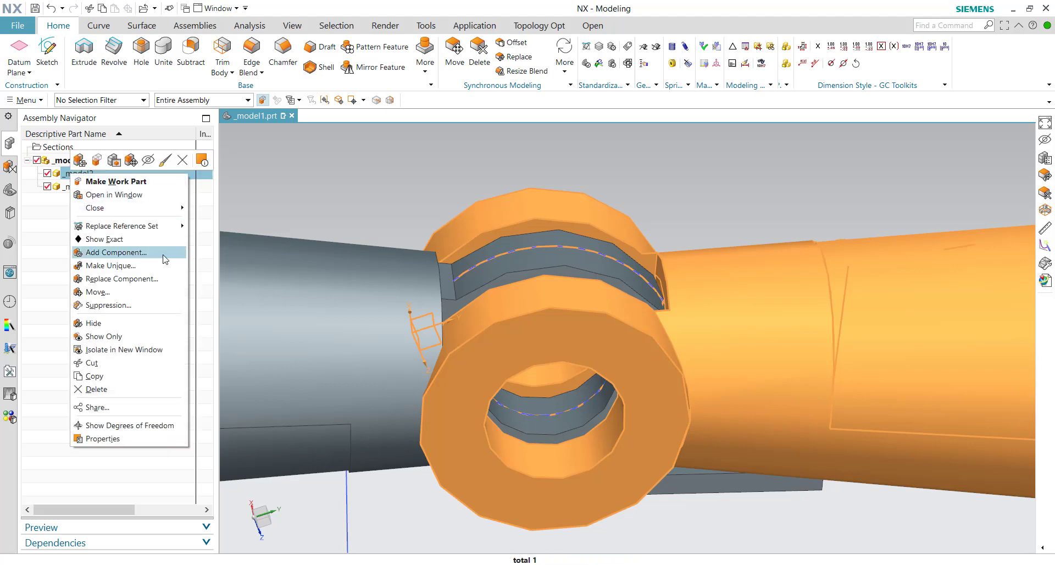
left_click(164, 241)
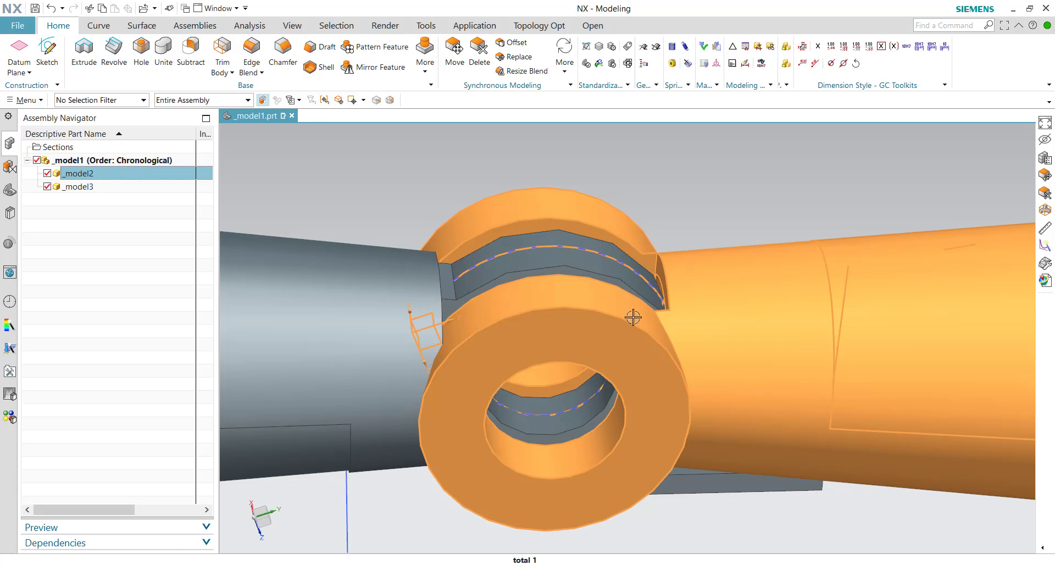
scroll(524, 297, "down", 3)
left_click(130, 437)
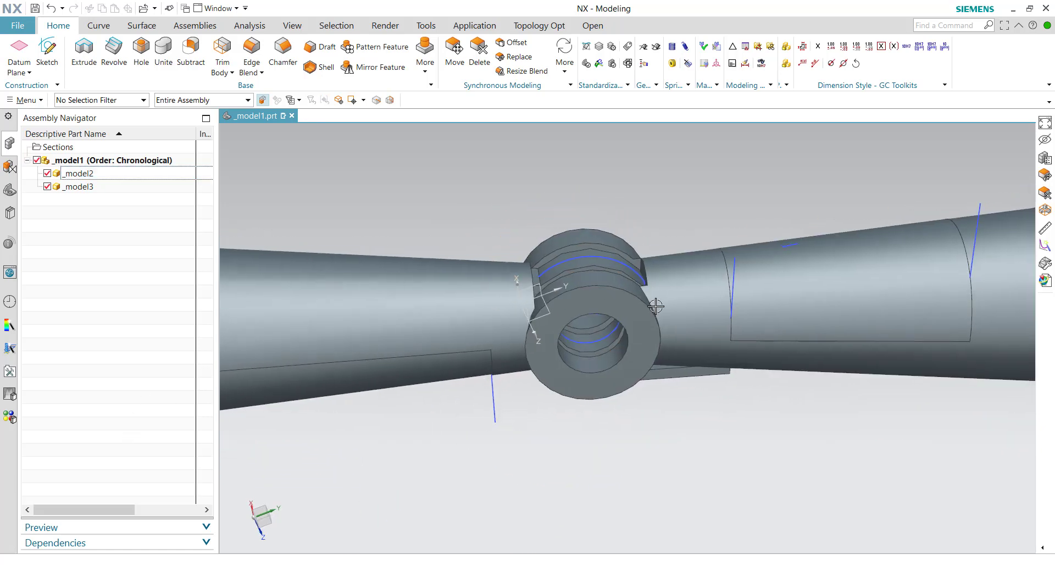
middle_click_drag(655, 306, 583, 333)
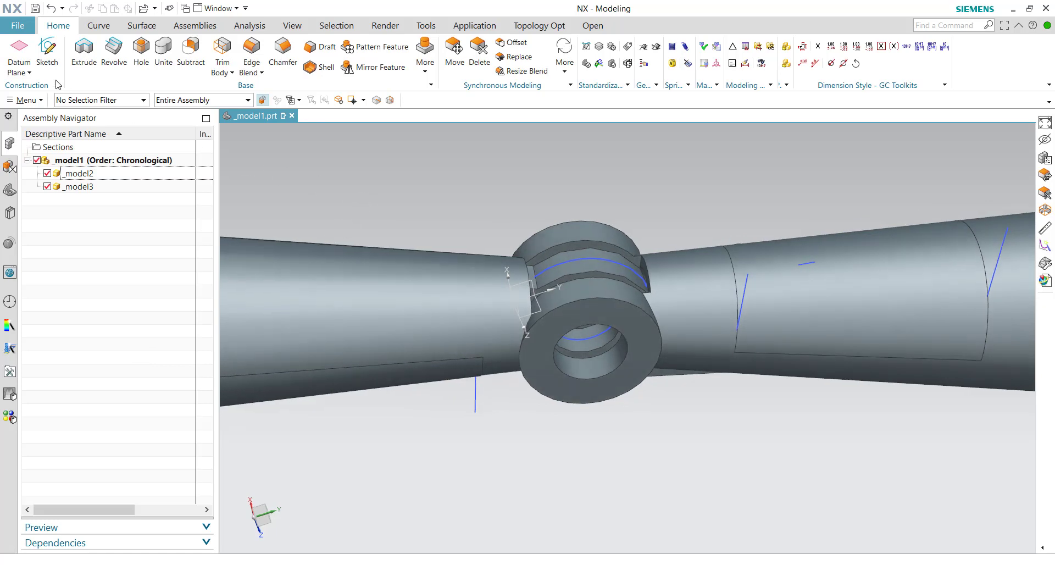
Switch from Modeling to the Pre/Post application for finite element analysis.
left_click(16, 25)
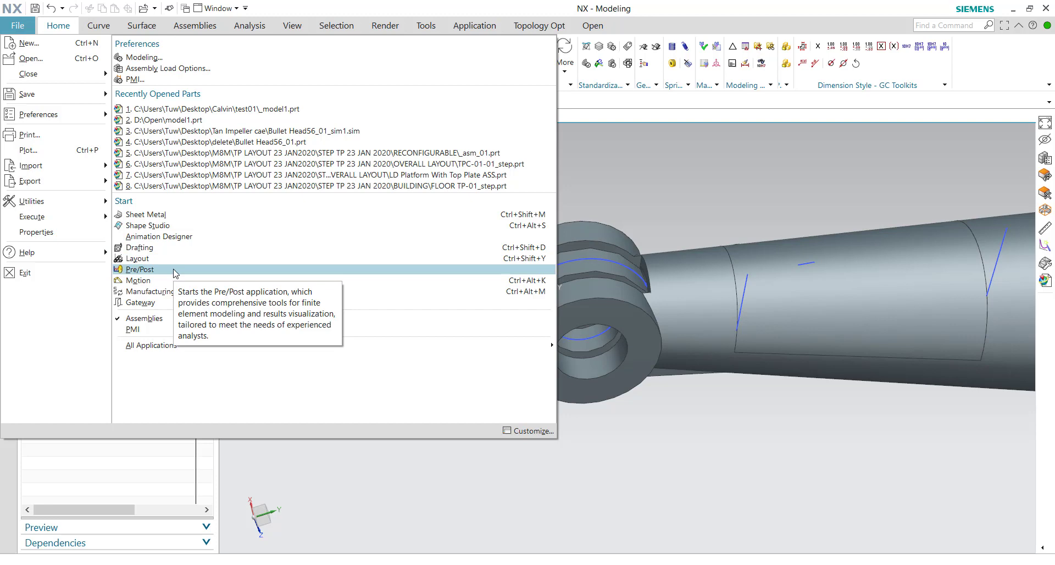
left_click(17, 25)
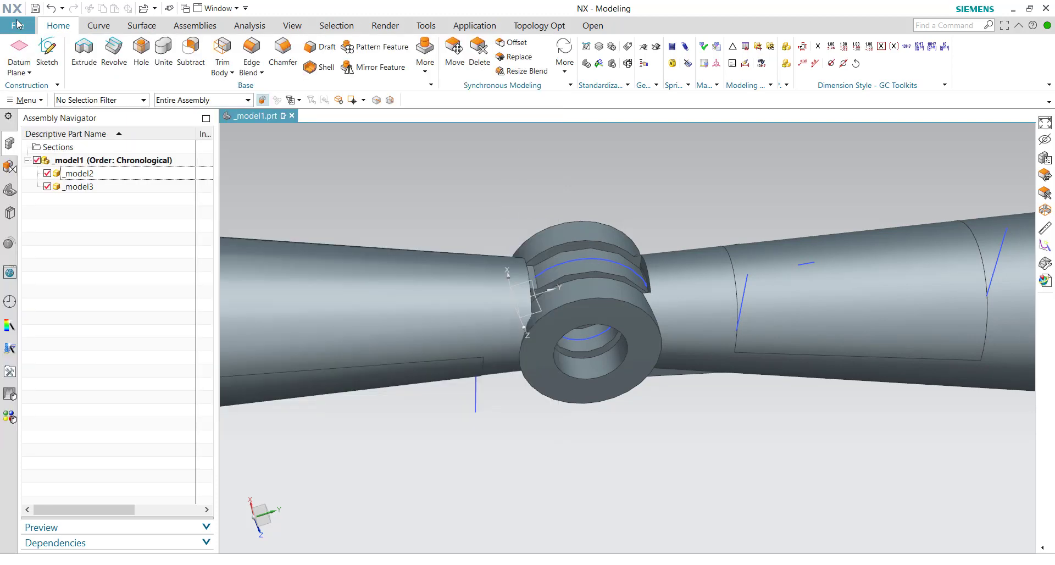
left_click(17, 25)
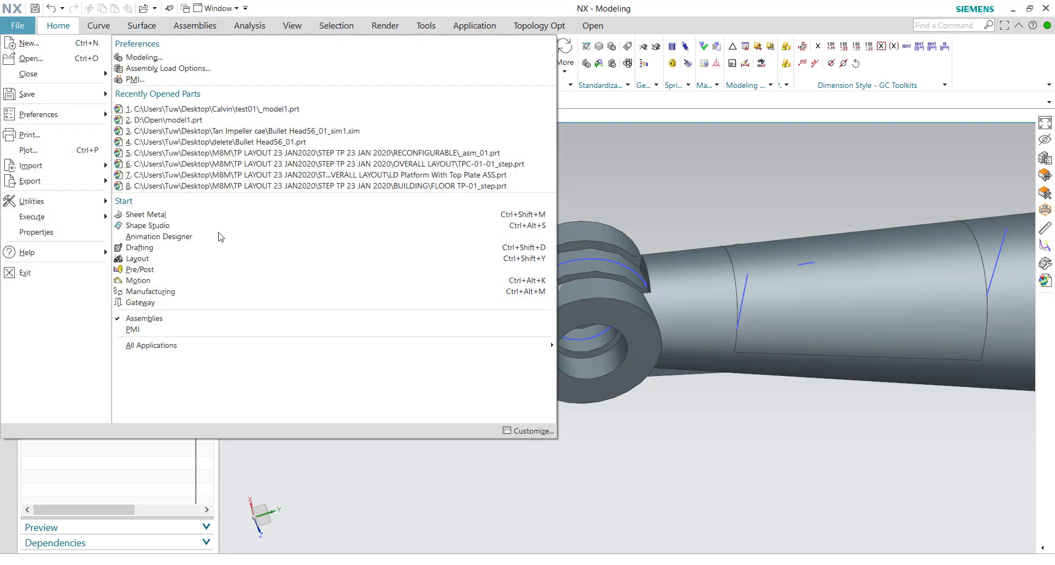
left_click(162, 269)
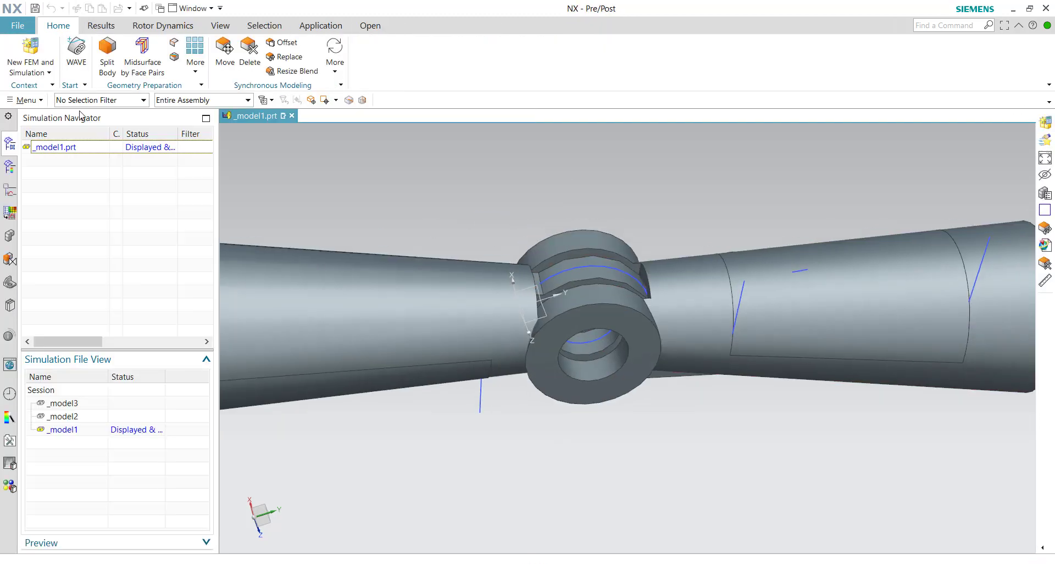
Start a new FEM and simulation for _model1.prt and move its settings dialog upward.
left_click(82, 147)
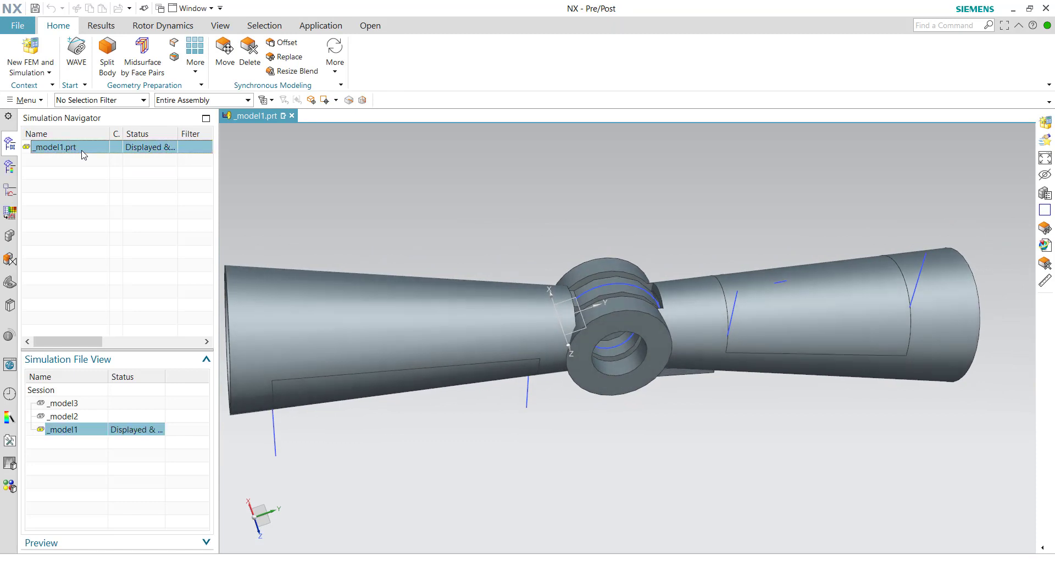
right_click(84, 154)
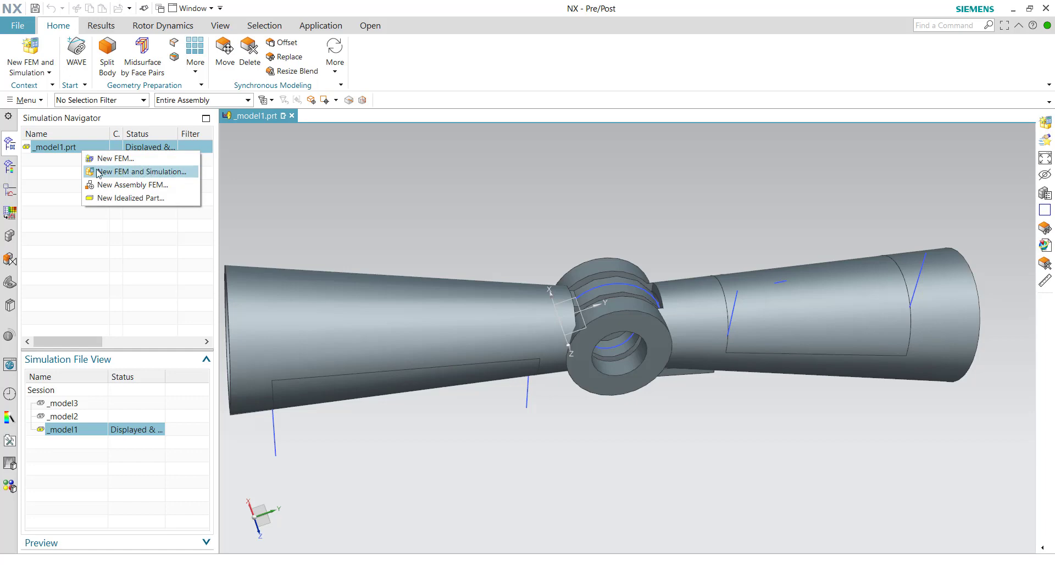
left_click(113, 172)
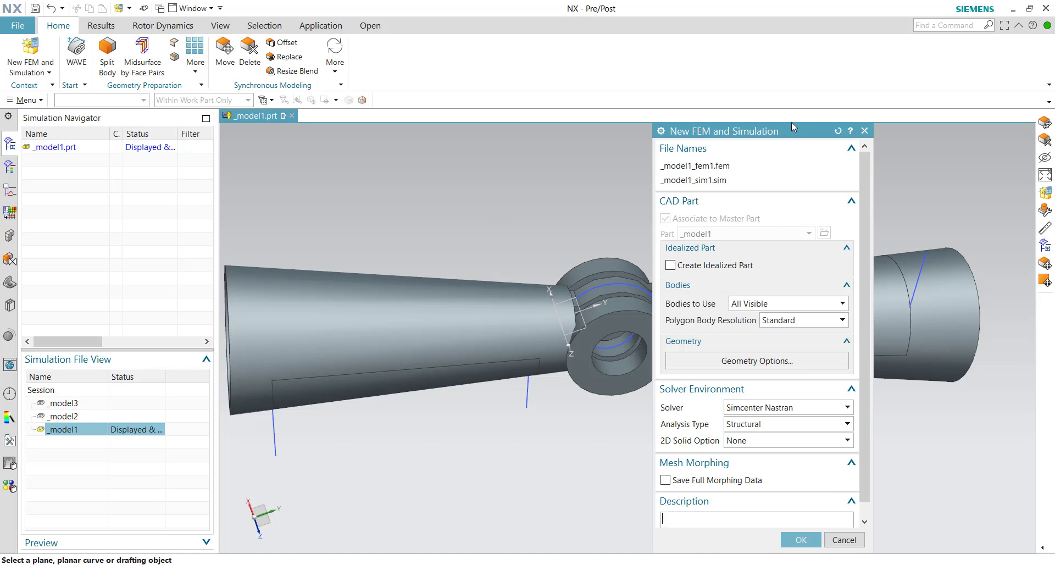
left_click_drag(785, 130, 681, 40)
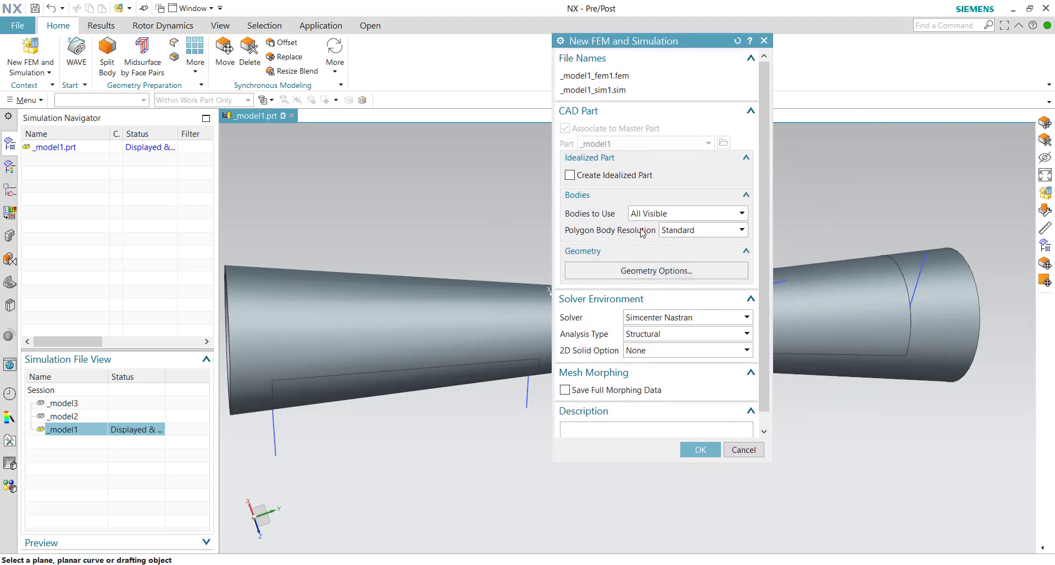
Keep All Visible as the bodies to use and Standard as the polygon body resolution.
left_click(677, 214)
left_click(678, 214)
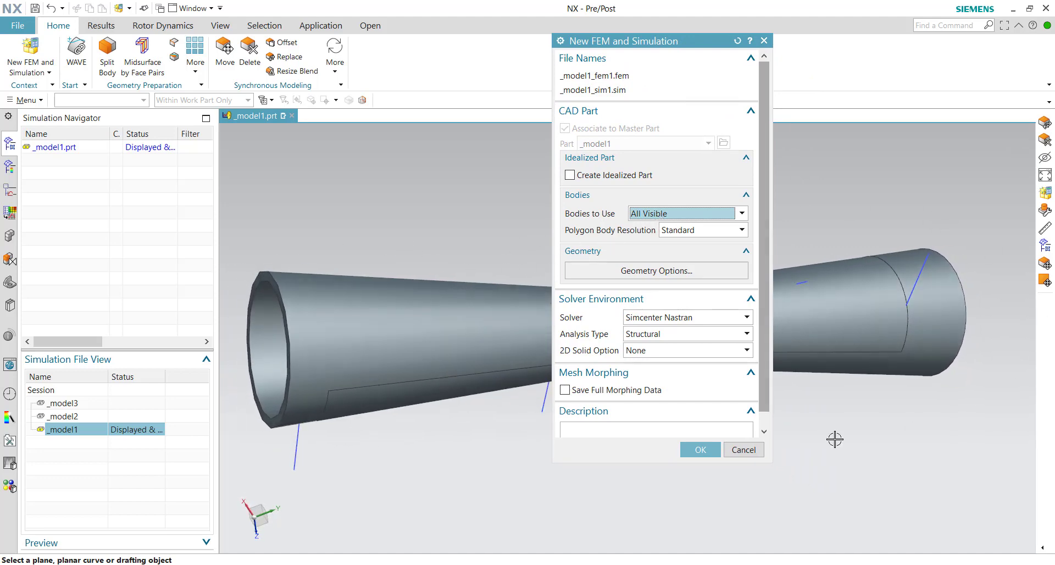
left_click(671, 231)
left_click(707, 229)
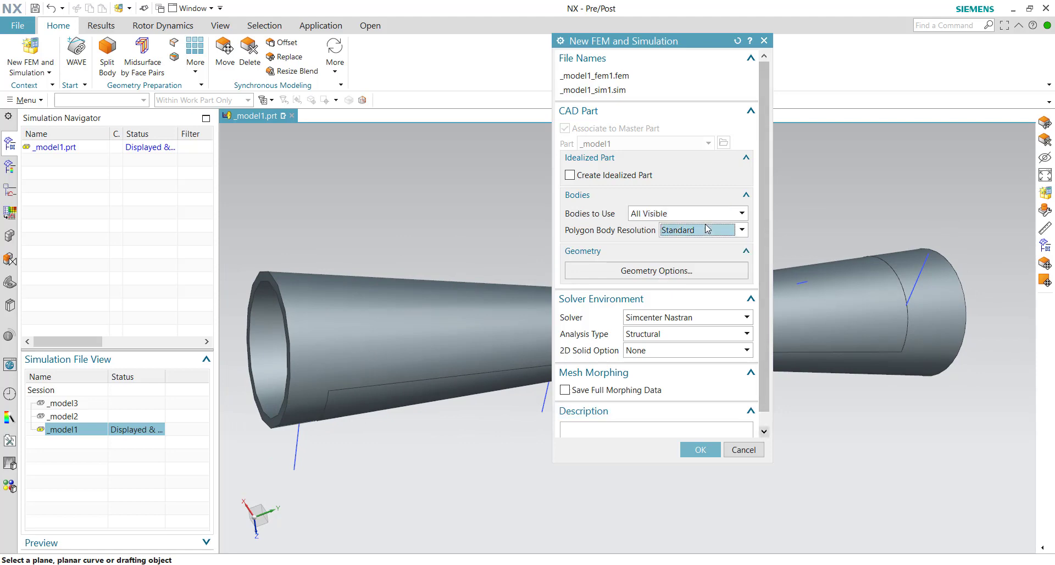
Create the FEM and simulation files with Simcenter Nastran as the solver and Structural as the analysis type.
left_click(699, 235)
left_click(699, 235)
left_click(668, 319)
left_click(668, 319)
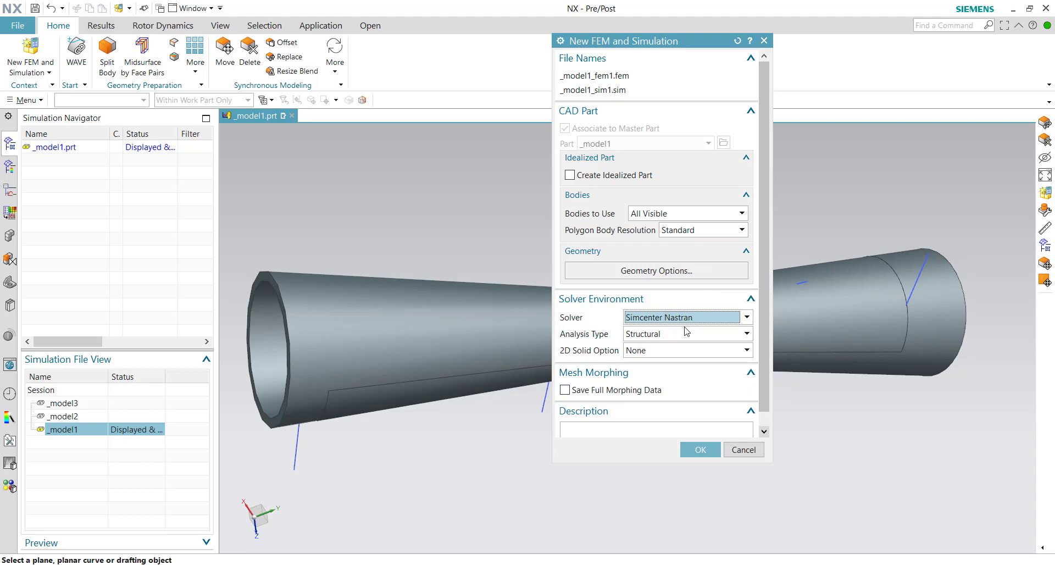
left_click(675, 336)
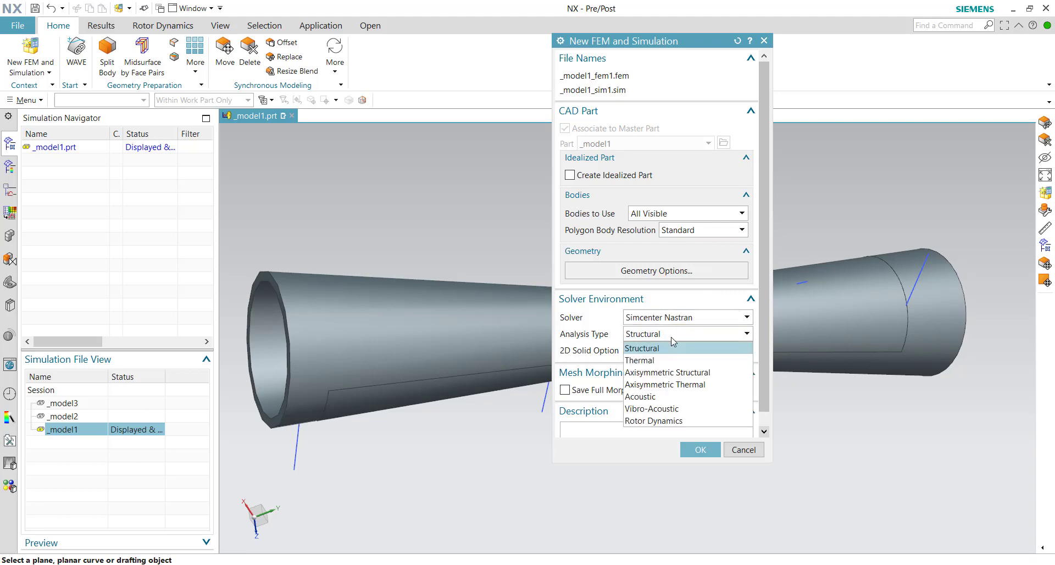
left_click(627, 346)
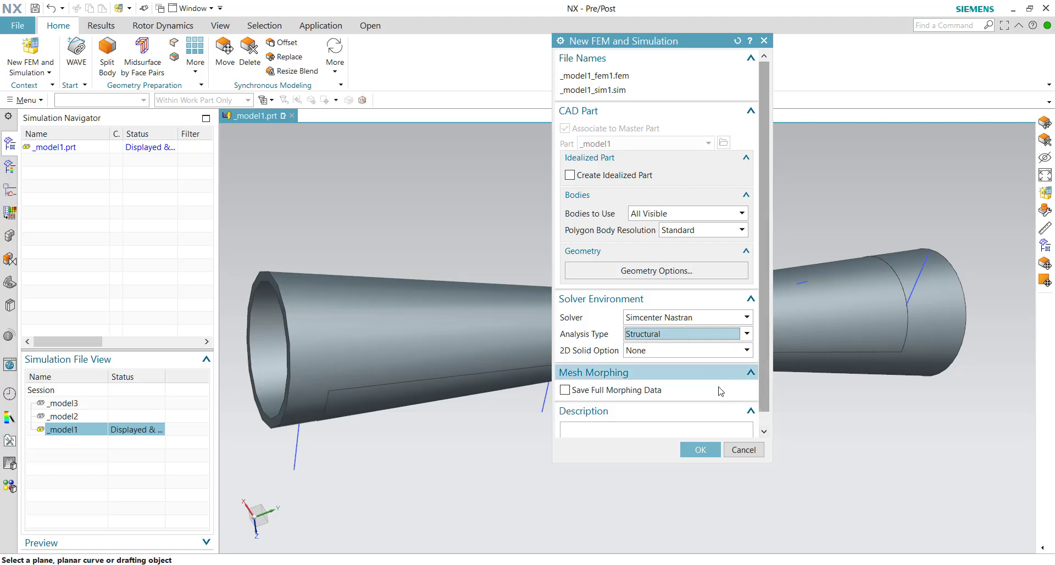
left_click(701, 449)
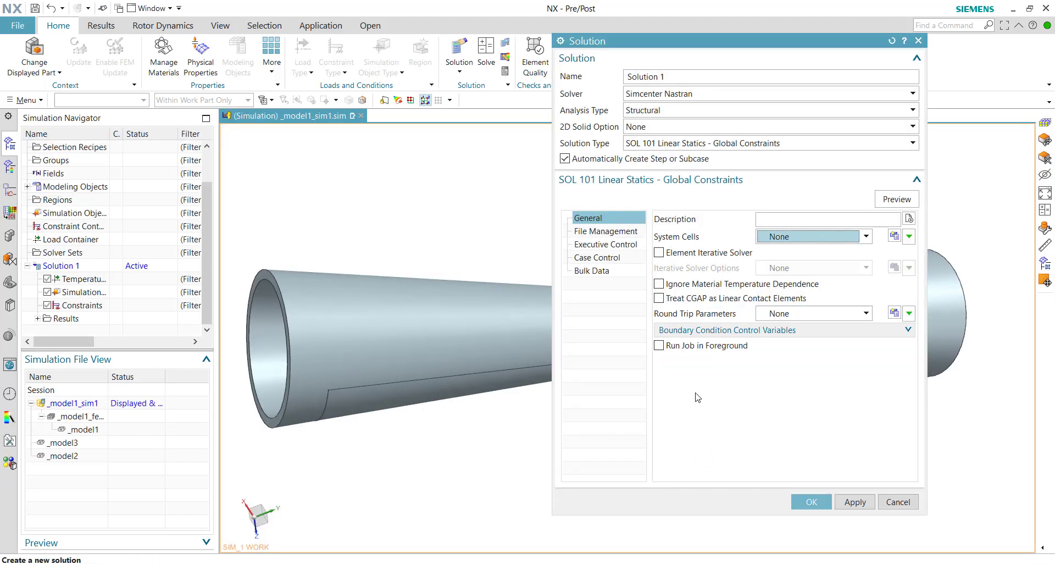
Create the solution named Solution 1 with SOL 101 Linear Statics - Global Constraints as the solution type.
left_click_drag(731, 41, 685, 42)
left_click_drag(641, 77, 541, 83)
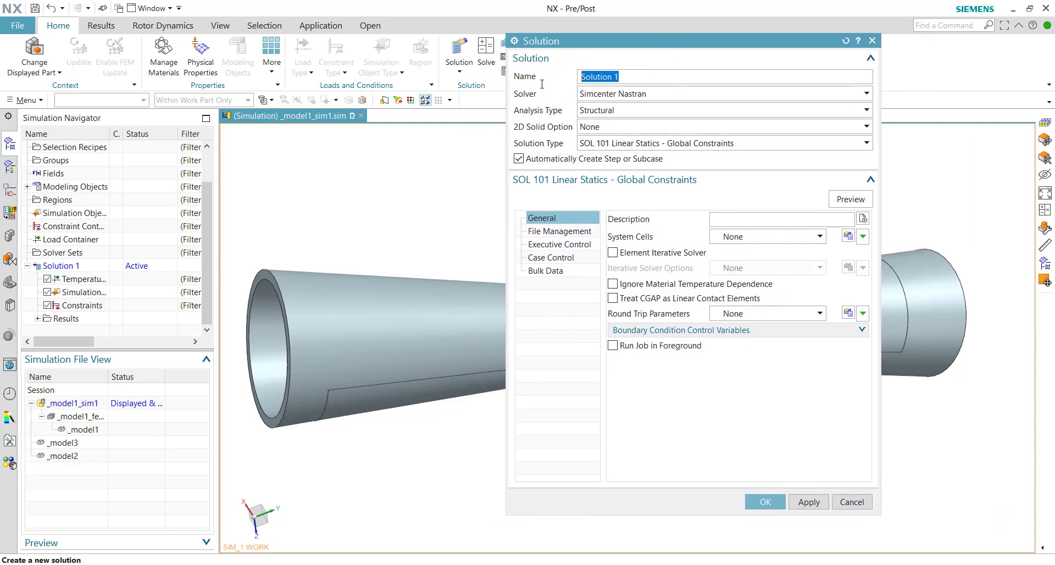
left_click(617, 144)
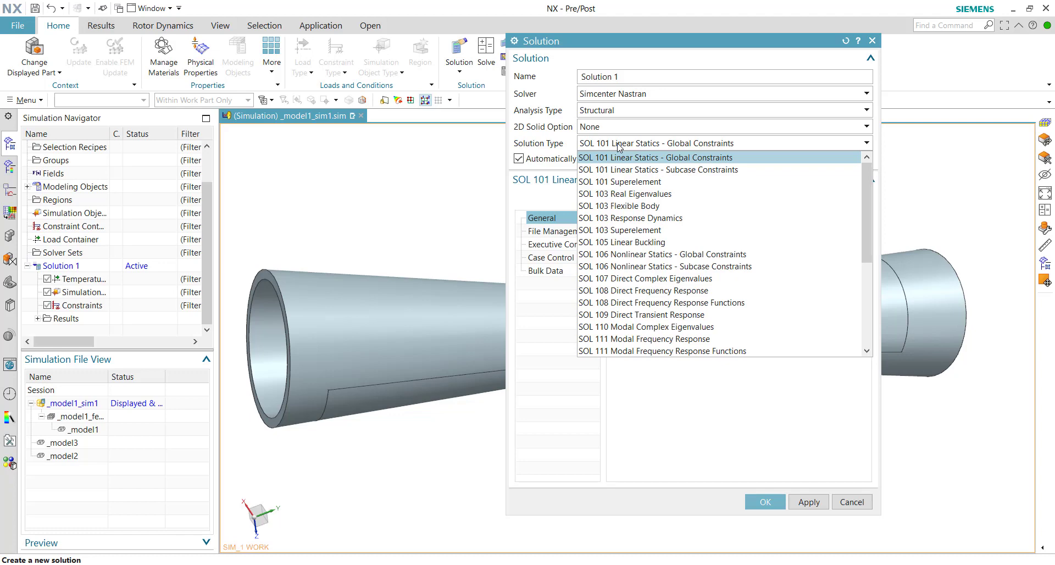
left_click(628, 144)
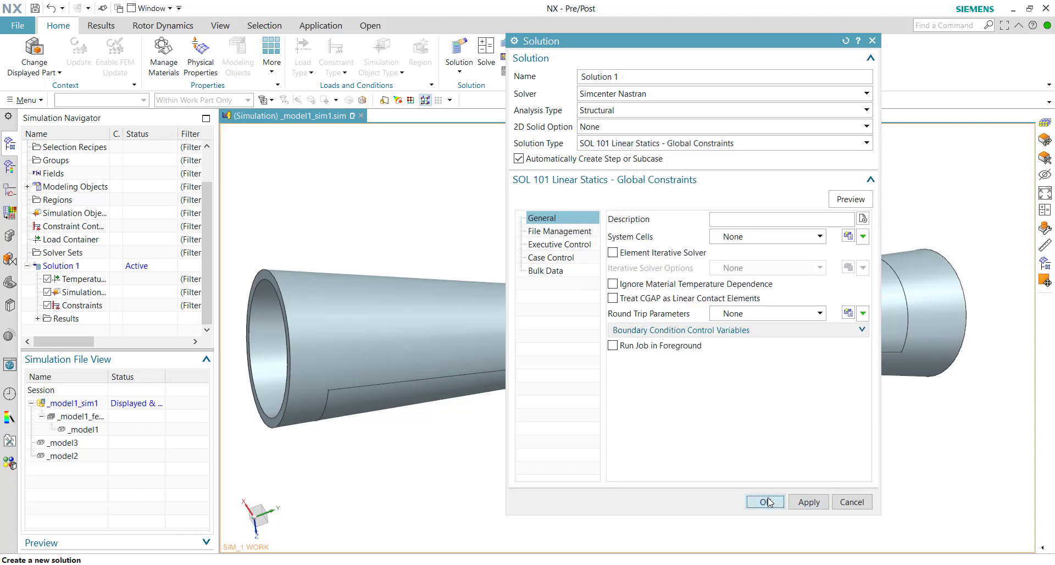
left_click(769, 502)
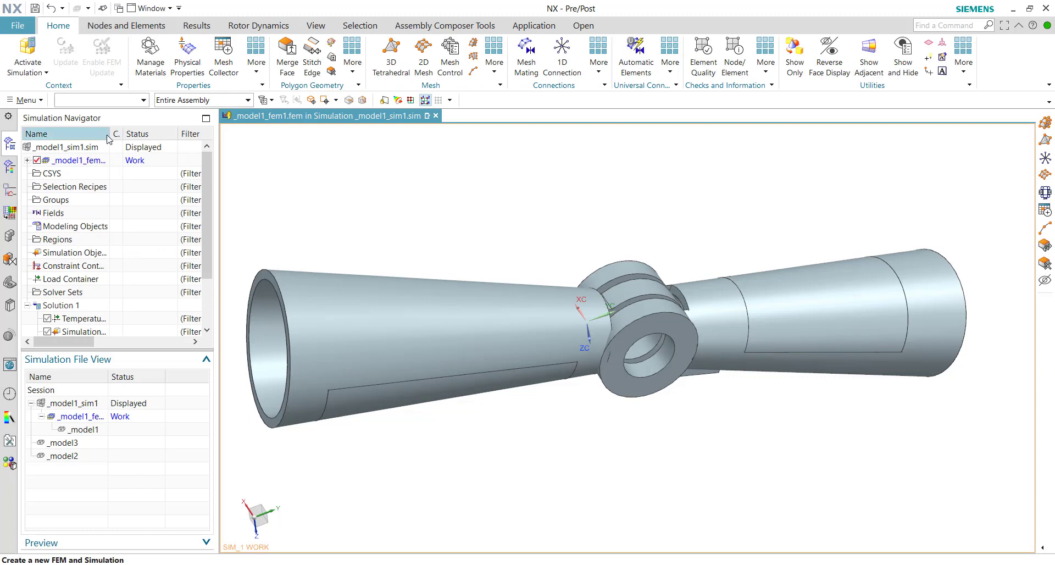
Widen the name column of the Simulation Navigator and select the _model1_fem1 file.
left_click_drag(110, 133, 148, 134)
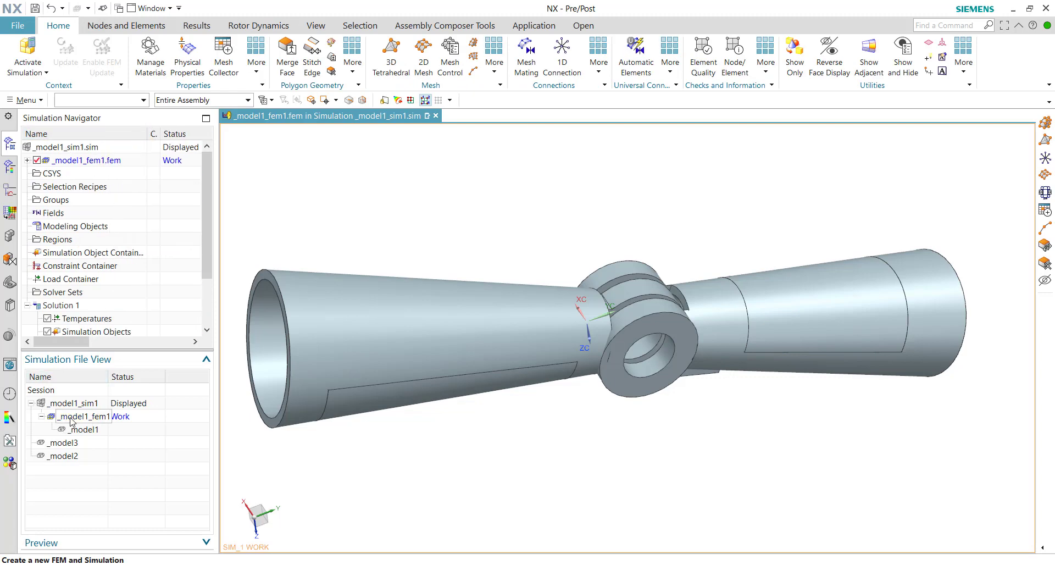
left_click(84, 430)
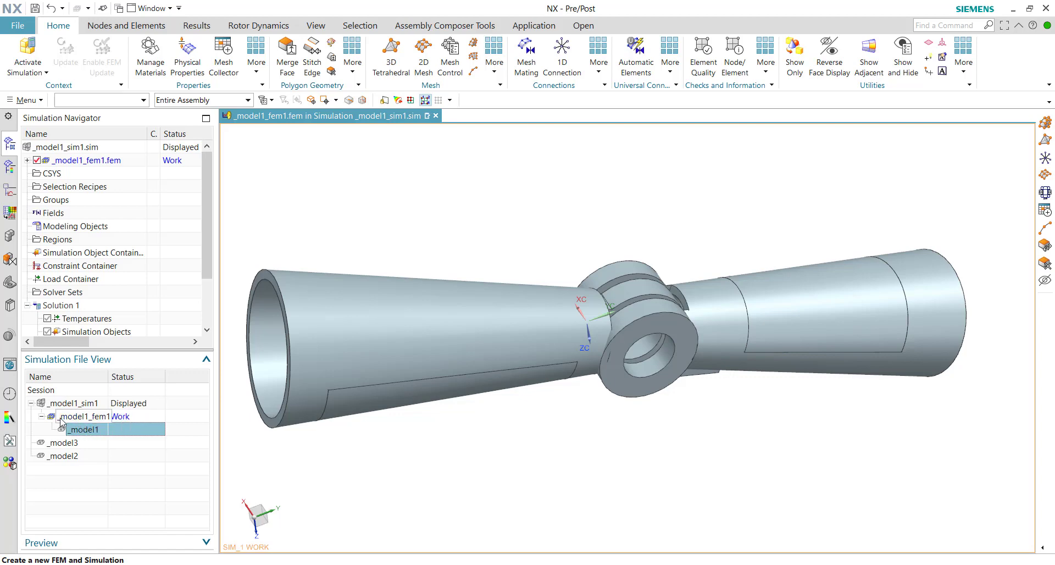
left_click(87, 416)
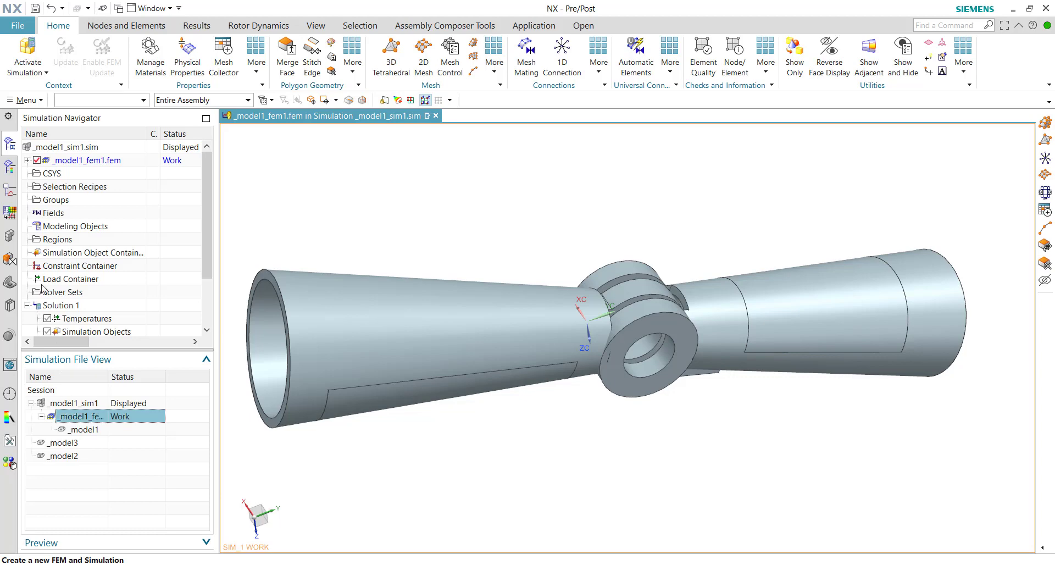
left_click(94, 162)
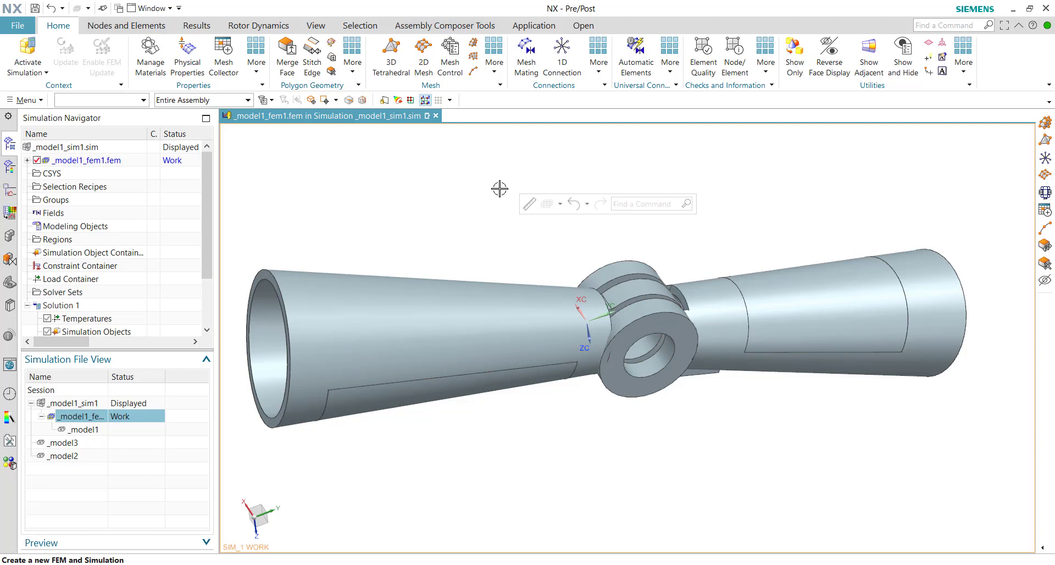
Start a 3D tetrahedral mesh on all four bodies of the assembly and enable automatic sizing per body.
middle_click_drag(500, 189, 639, 291)
middle_click_drag(599, 22, 391, 55)
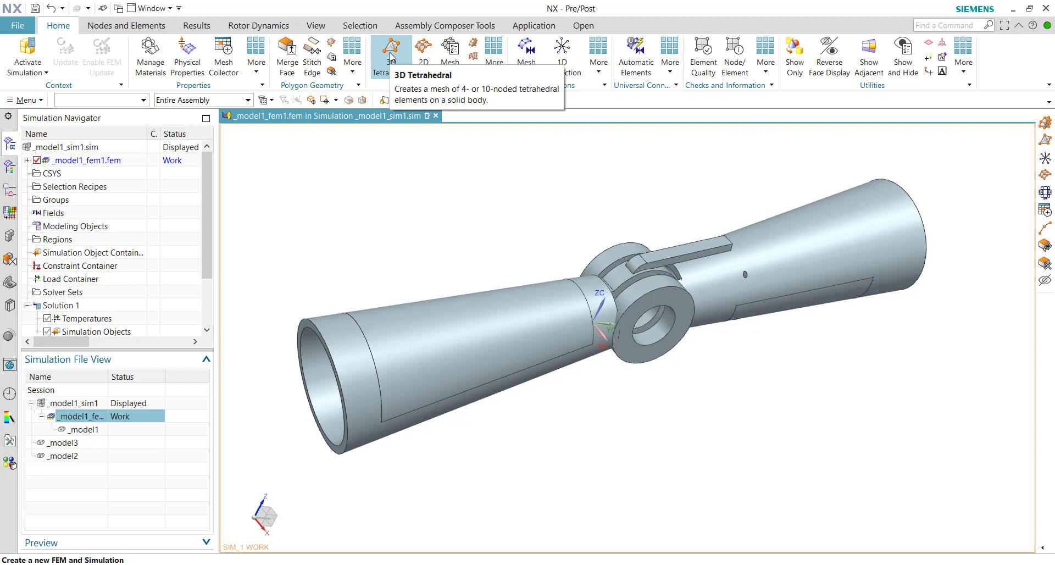
left_click(392, 55)
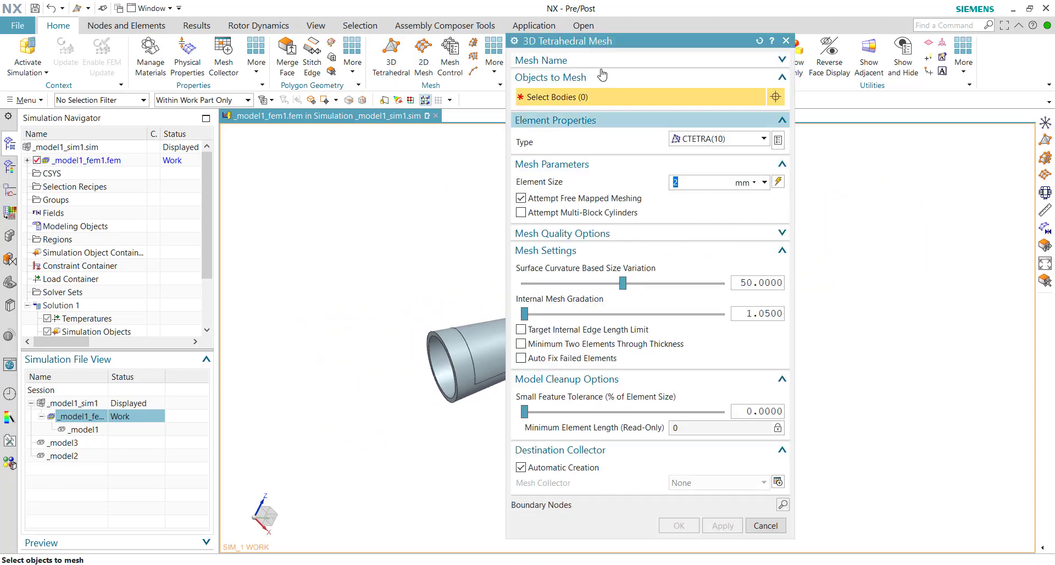
left_click_drag(642, 41, 258, 39)
left_click_drag(426, 165, 921, 451)
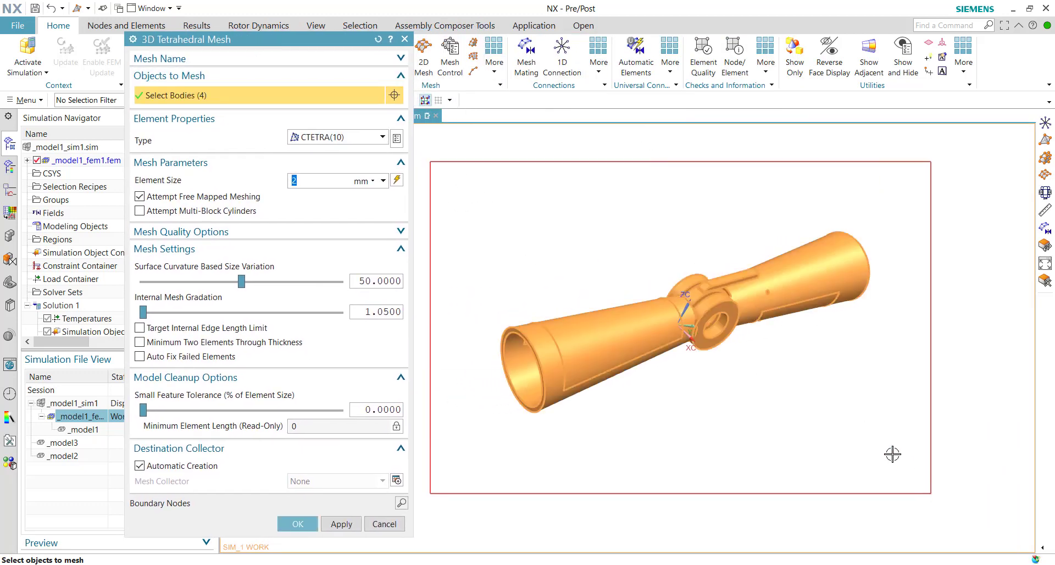
left_click(140, 179)
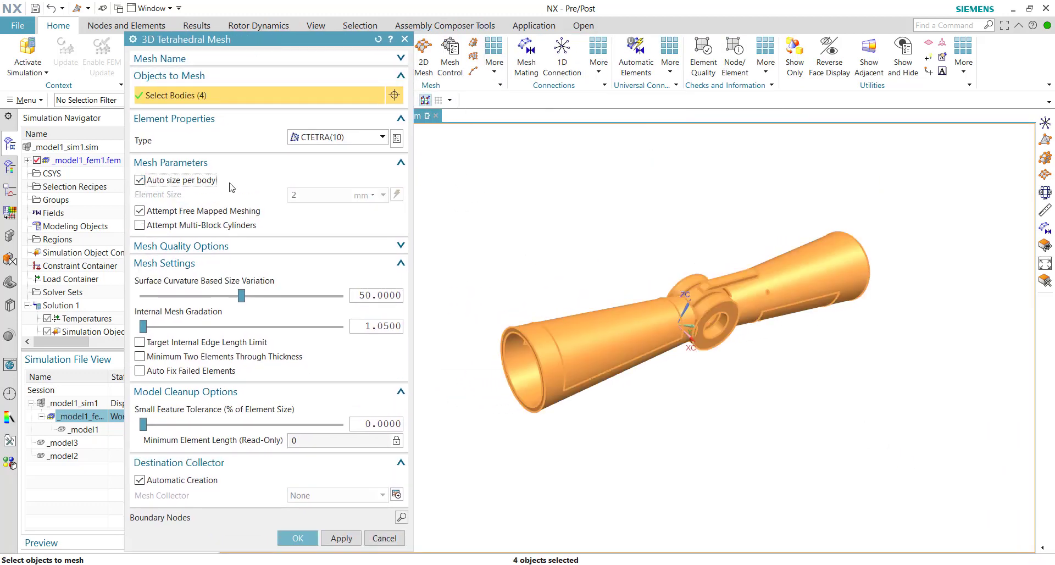
Keep CTETRA(10) as the element type and 0 as the small feature tolerance, and generate the tetrahedral mesh.
left_click(329, 137)
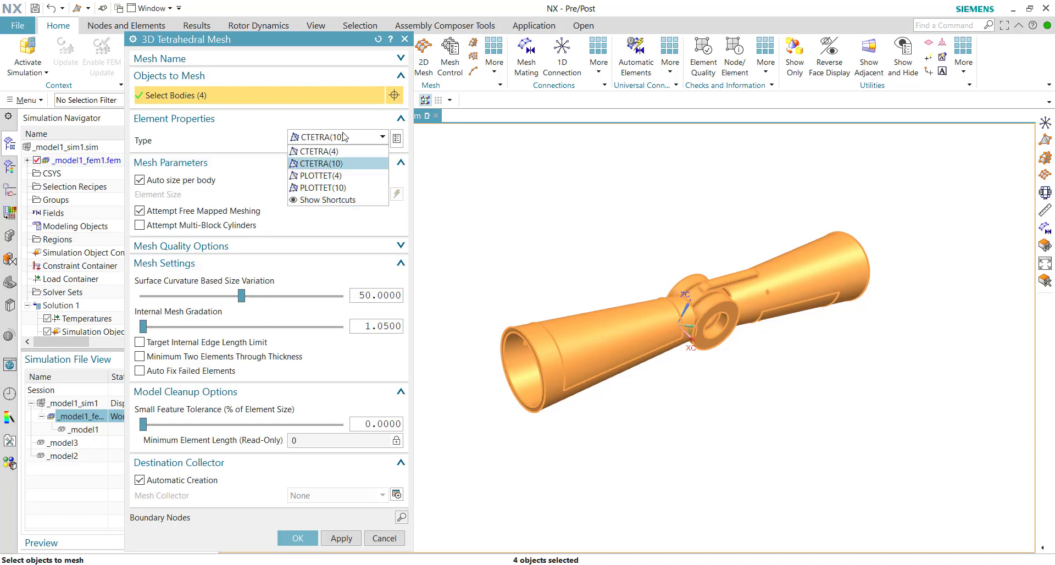
left_click(345, 138)
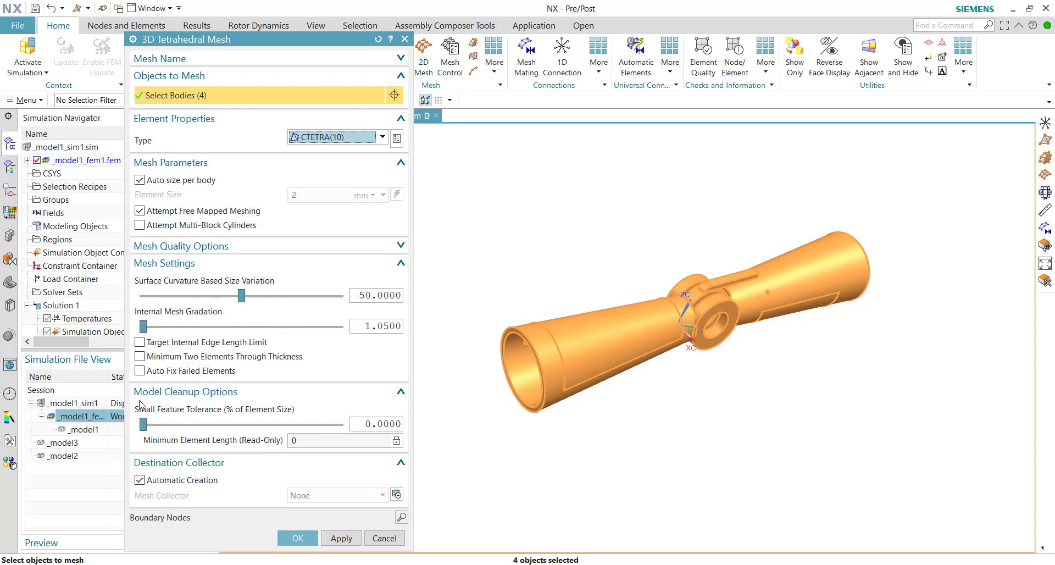
left_click(368, 421)
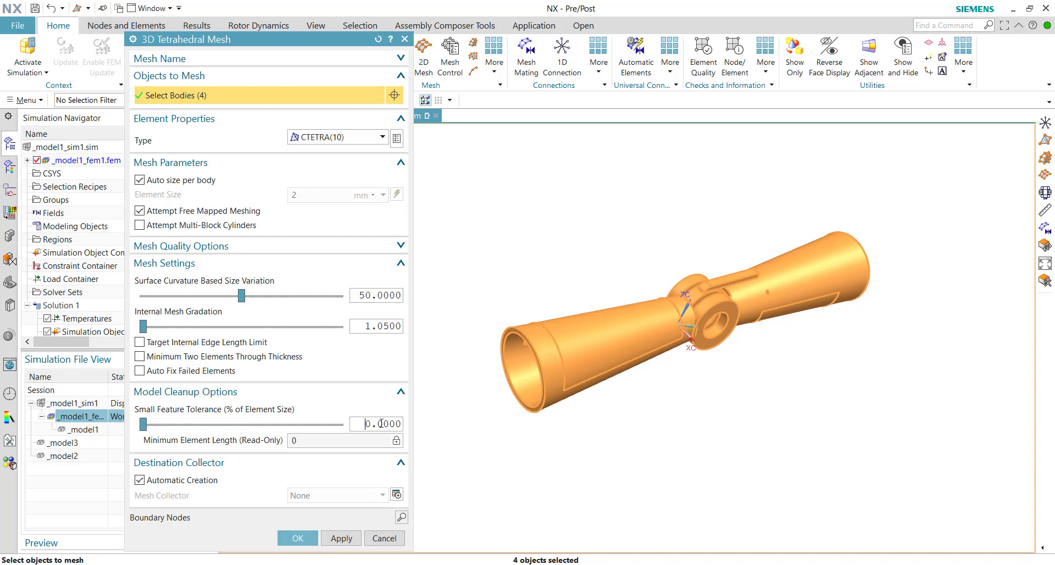
double_click(368, 422)
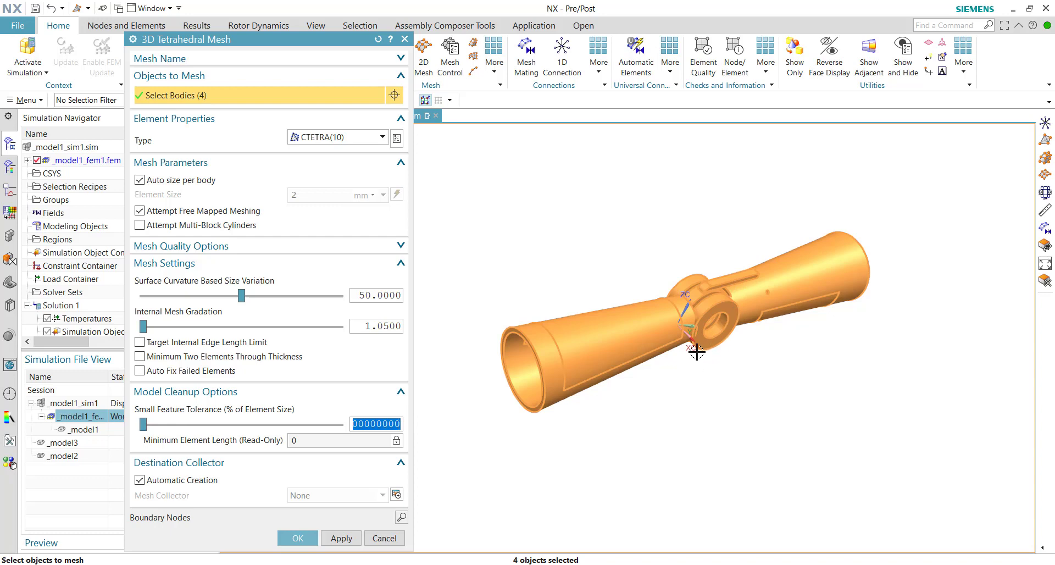
scroll(697, 352, "up", 5)
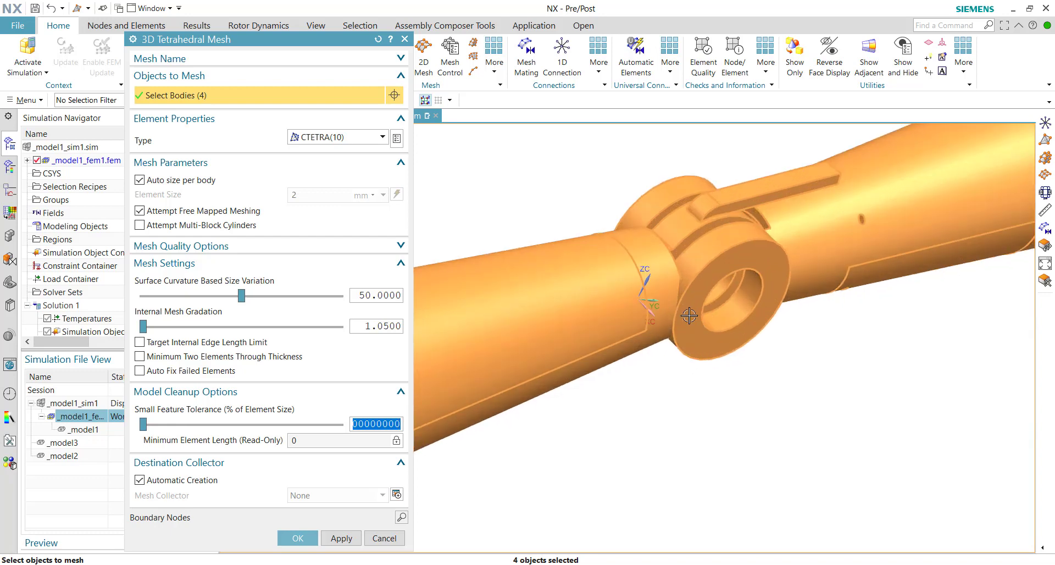
scroll(688, 316, "up", 3)
scroll(663, 356, "down", 6)
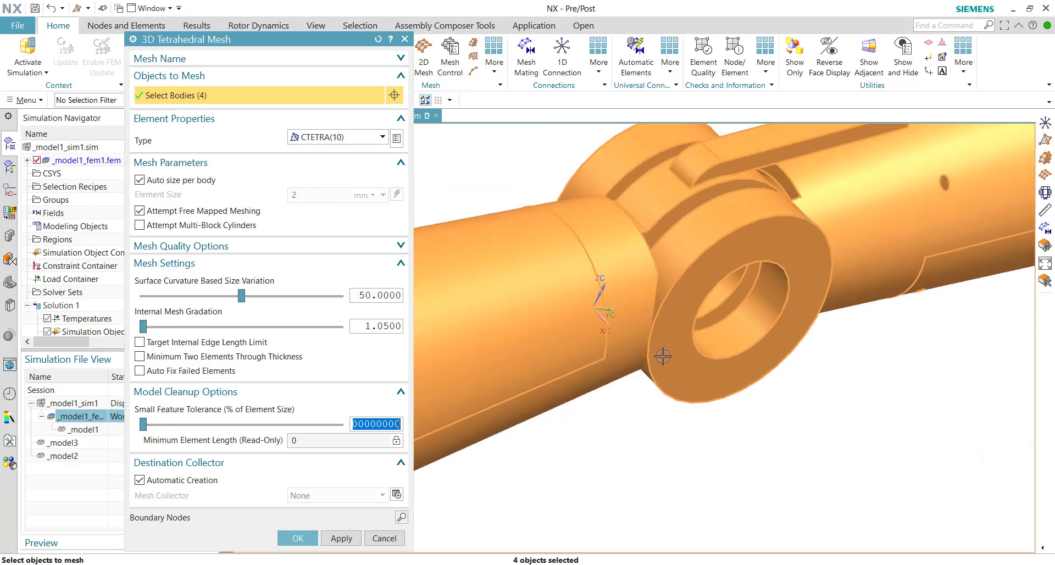
scroll(652, 328, "up", 5)
scroll(652, 328, "up", 3)
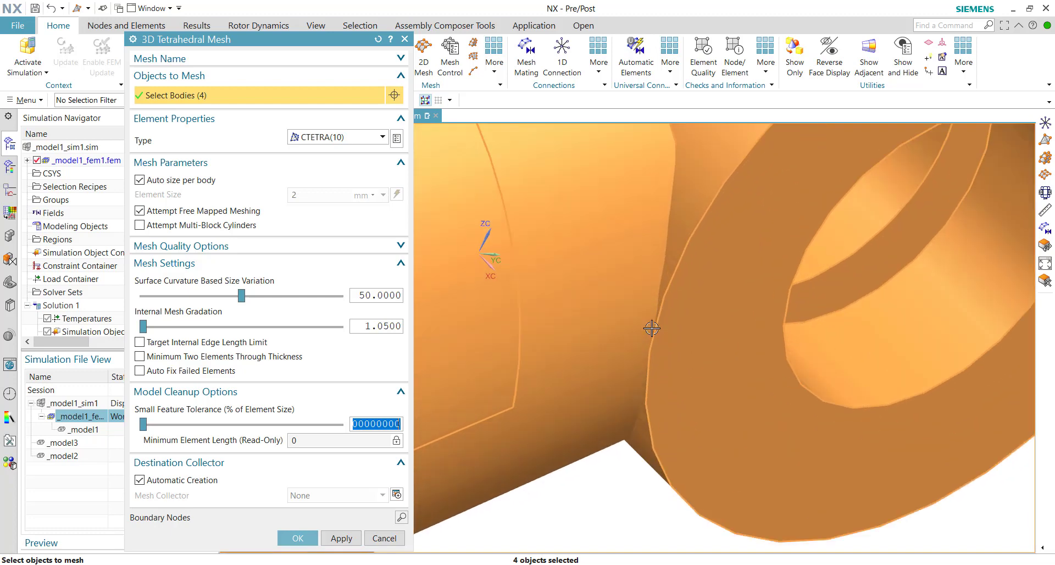
scroll(652, 441, "down", 4)
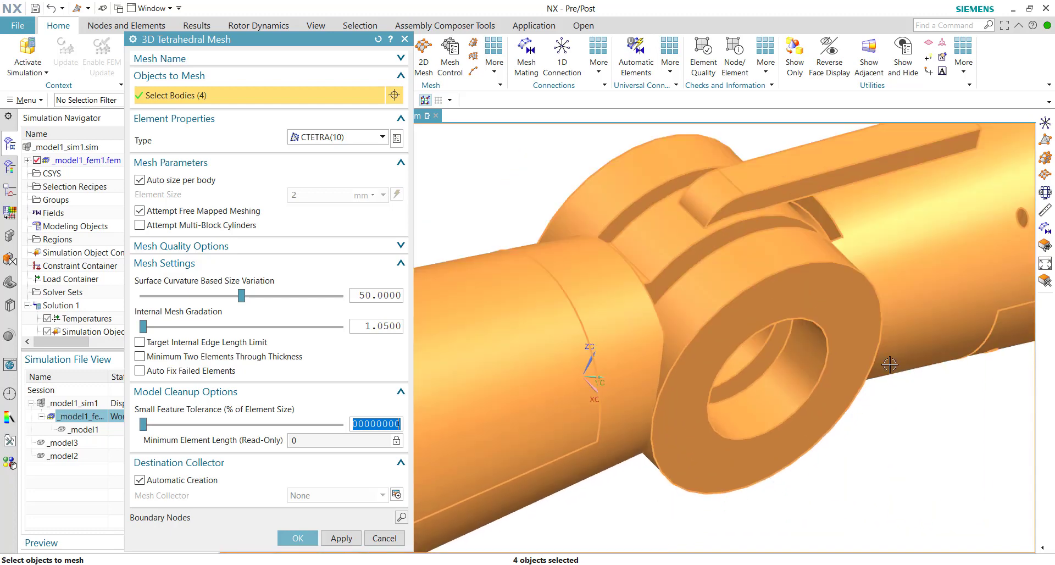
scroll(750, 337, "down", 4)
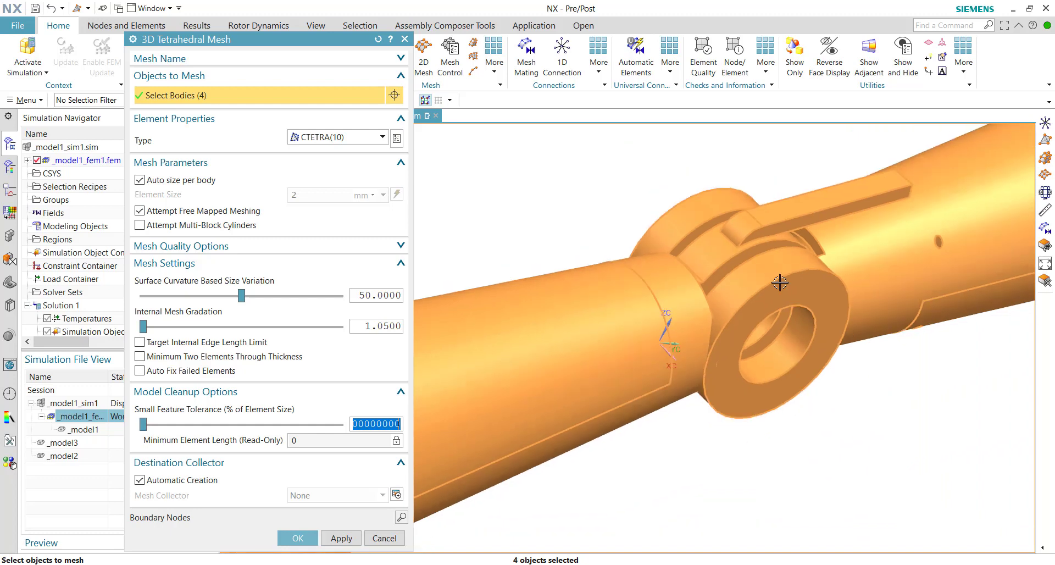
left_click(298, 538)
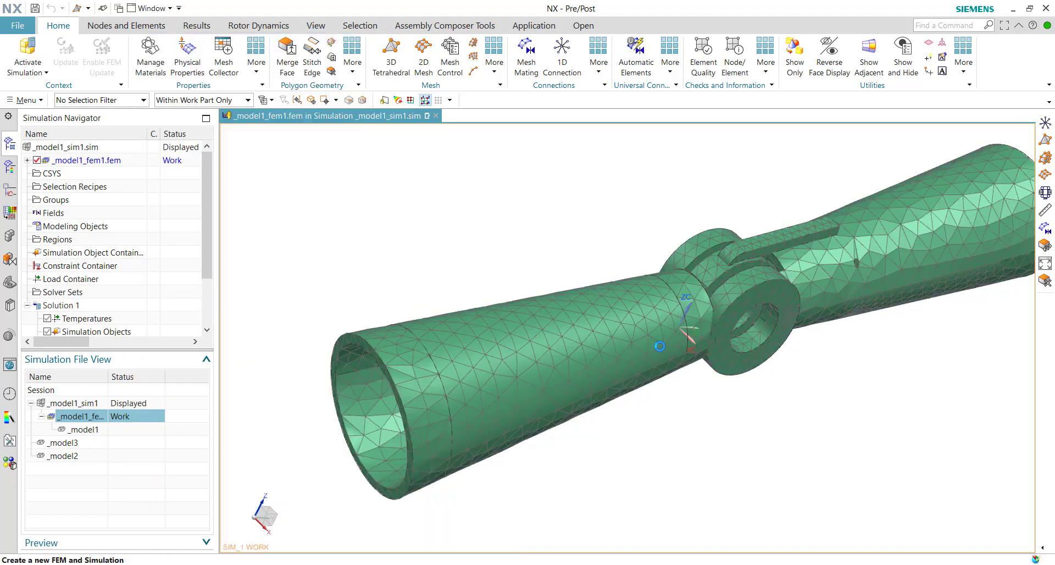
Examine the generated mesh around the hinge and the small hole in the tube beside the arm.
scroll(742, 416, "up", 6)
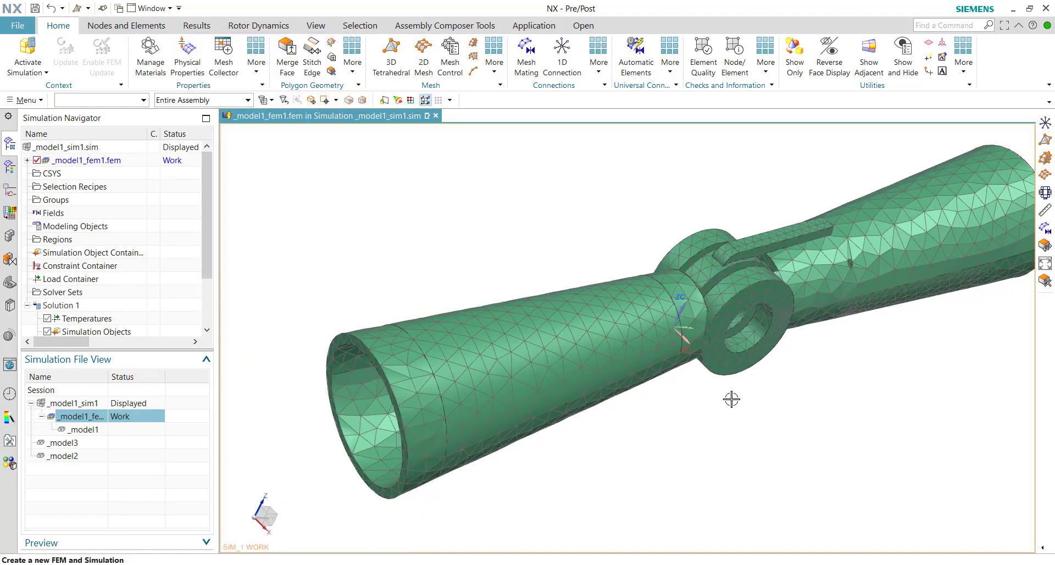
middle_click_drag(740, 359, 681, 360)
scroll(668, 357, "up", 2)
scroll(679, 341, "up", 2)
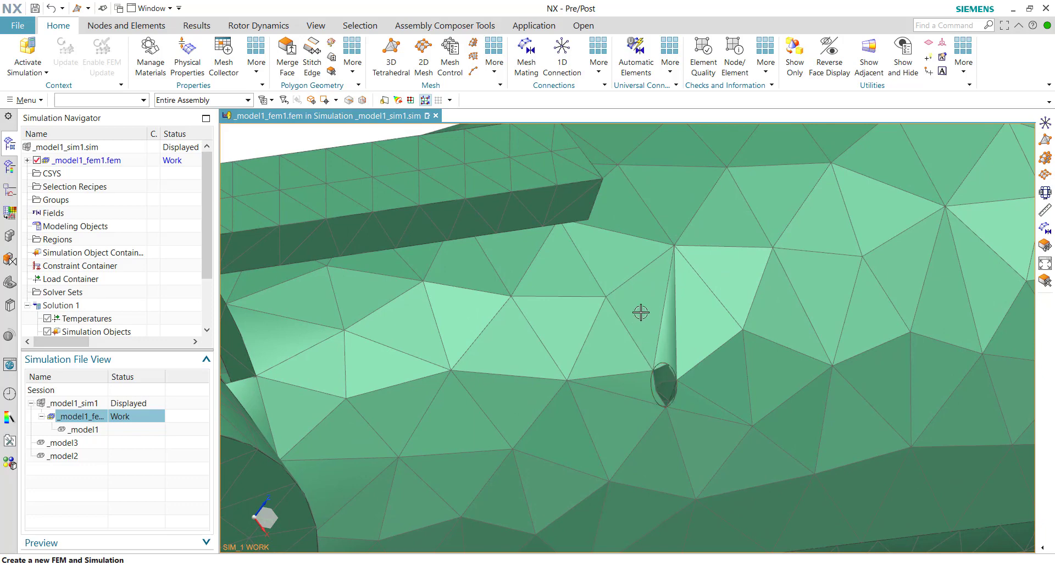
middle_click_drag(673, 269, 777, 219)
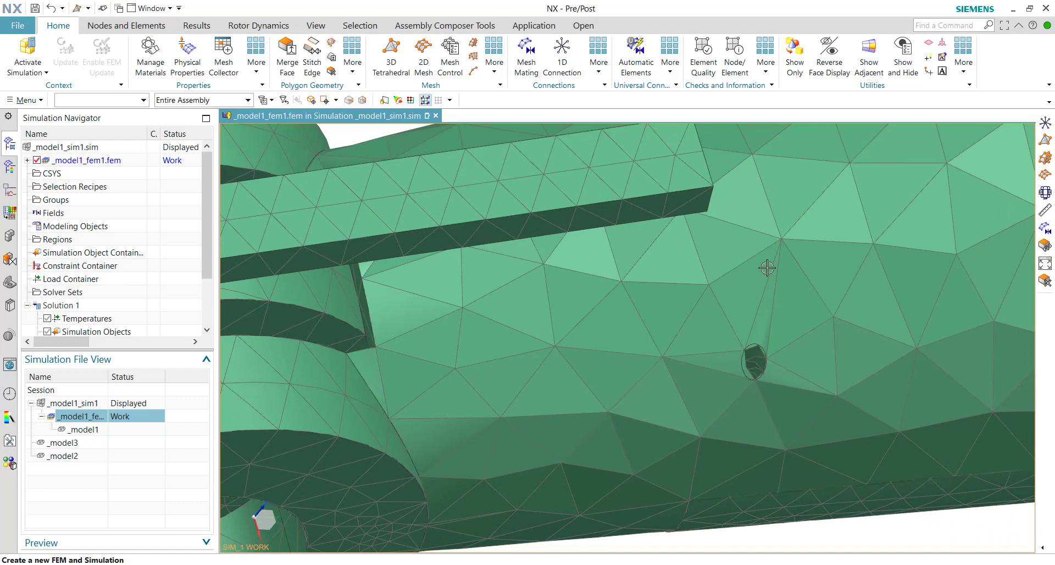
key("Home")
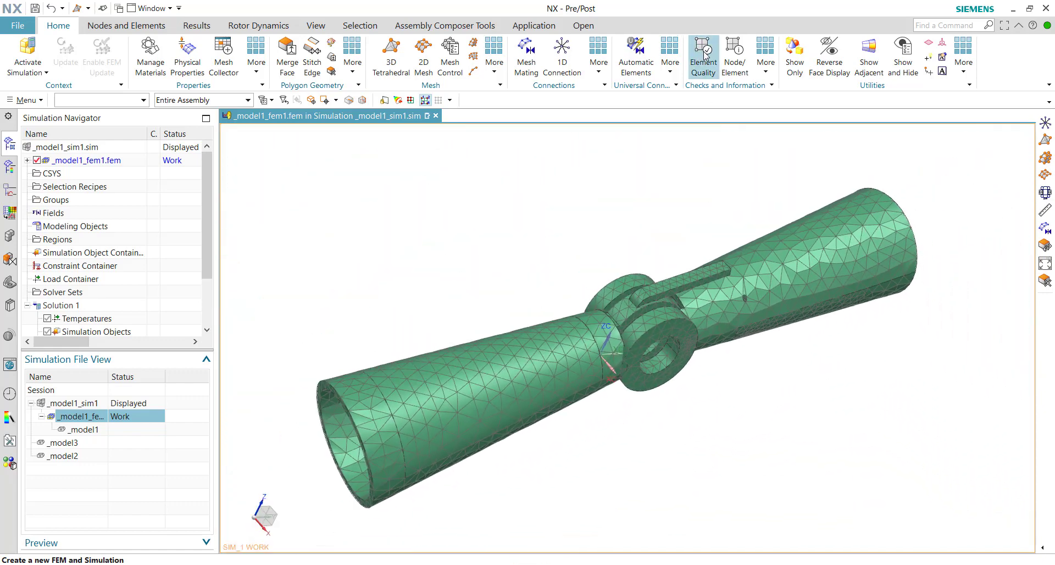
Check the quality of all displayed elements against warning and error limits, and examine the mesh around the small hole.
left_click(705, 55)
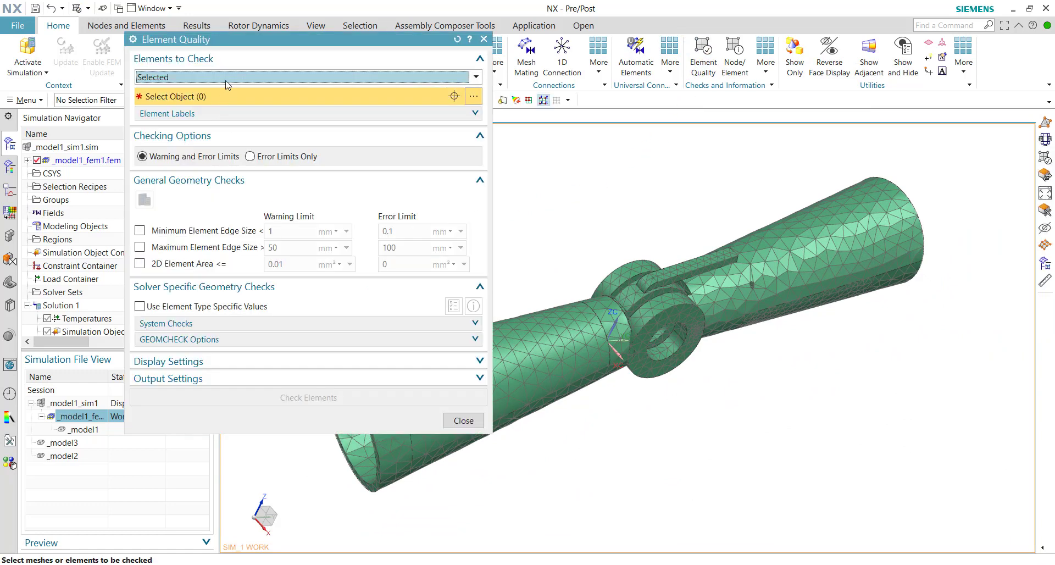
left_click(227, 77)
left_click(239, 91)
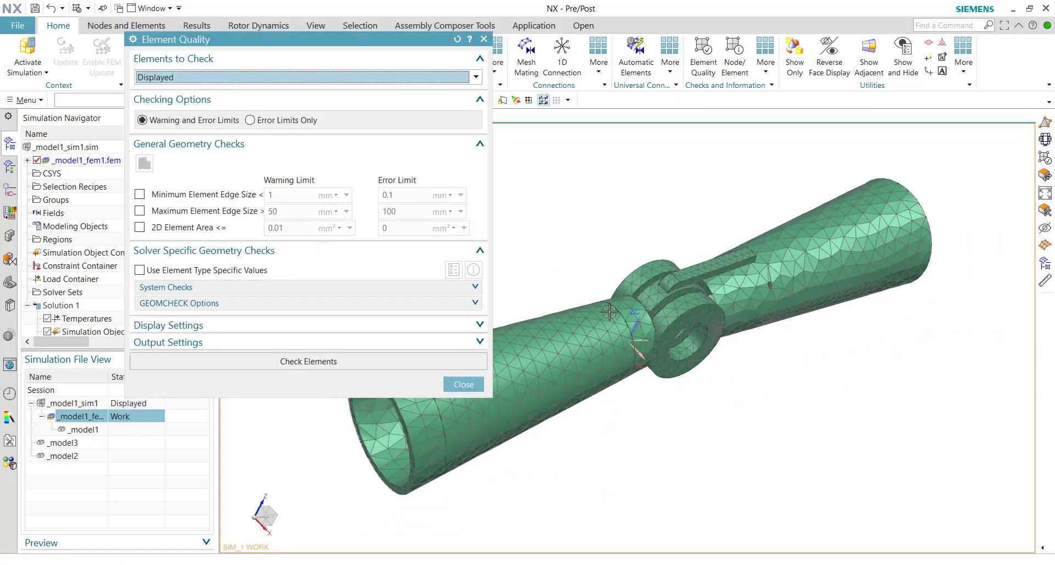
left_click_drag(282, 43, 197, 44)
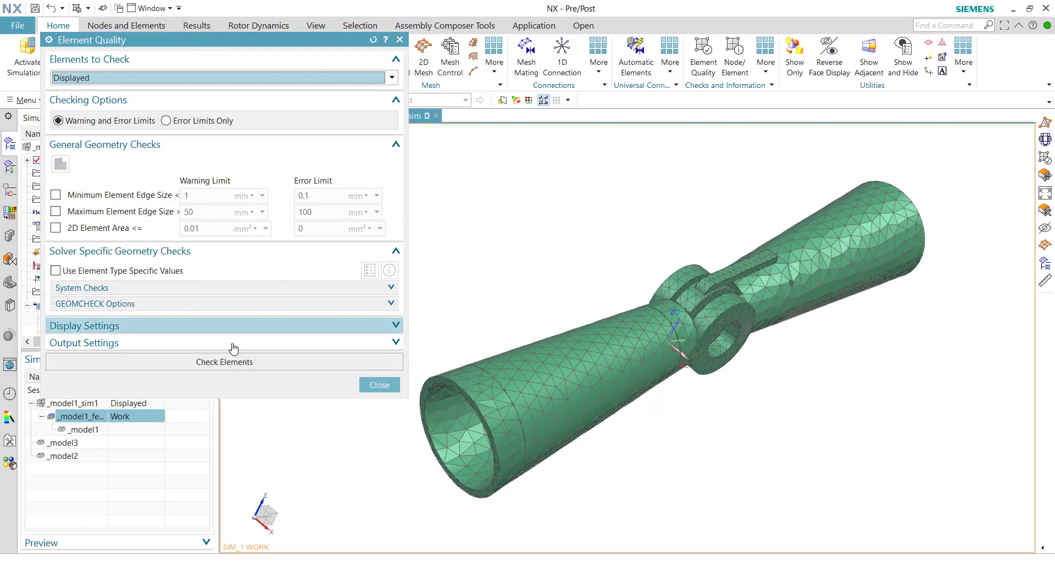
left_click(212, 366)
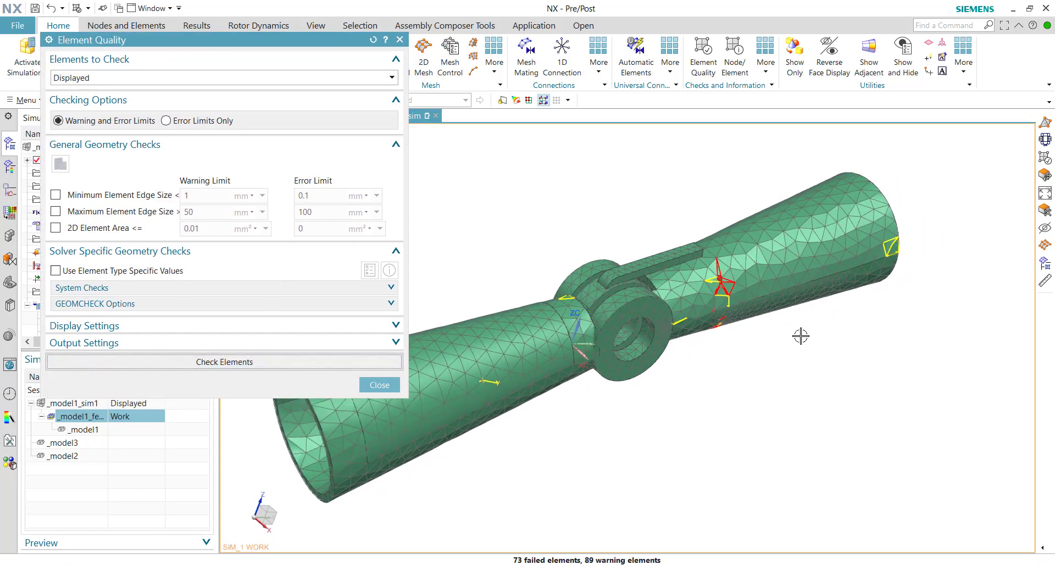
middle_click_drag(774, 355, 762, 344)
scroll(694, 285, "up", 8)
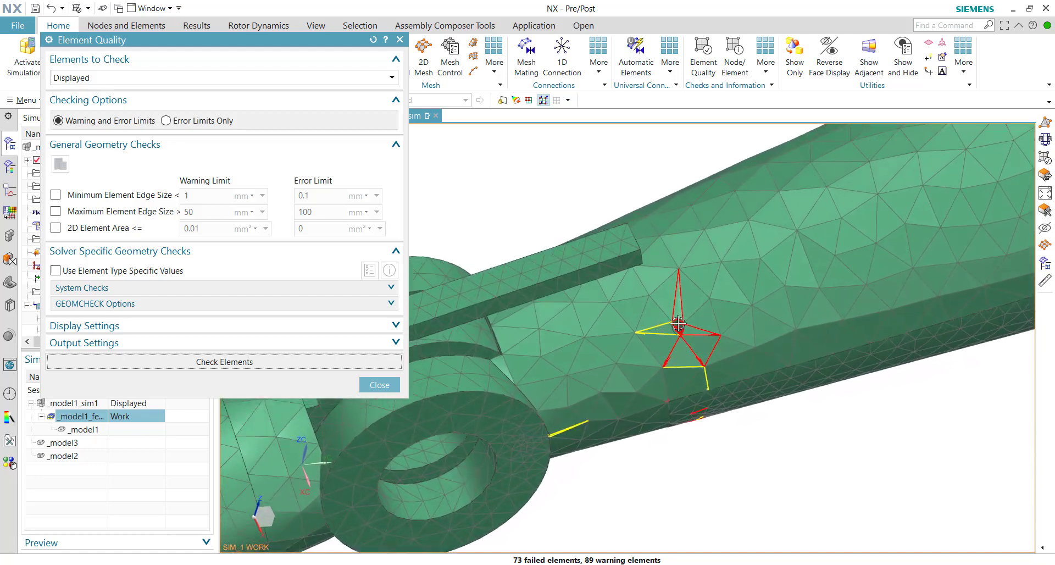
Examine the flagged elements around the small hole, the hinge and the tubes, and close the element quality check.
scroll(650, 251, "down", 2)
scroll(739, 370, "up", 5)
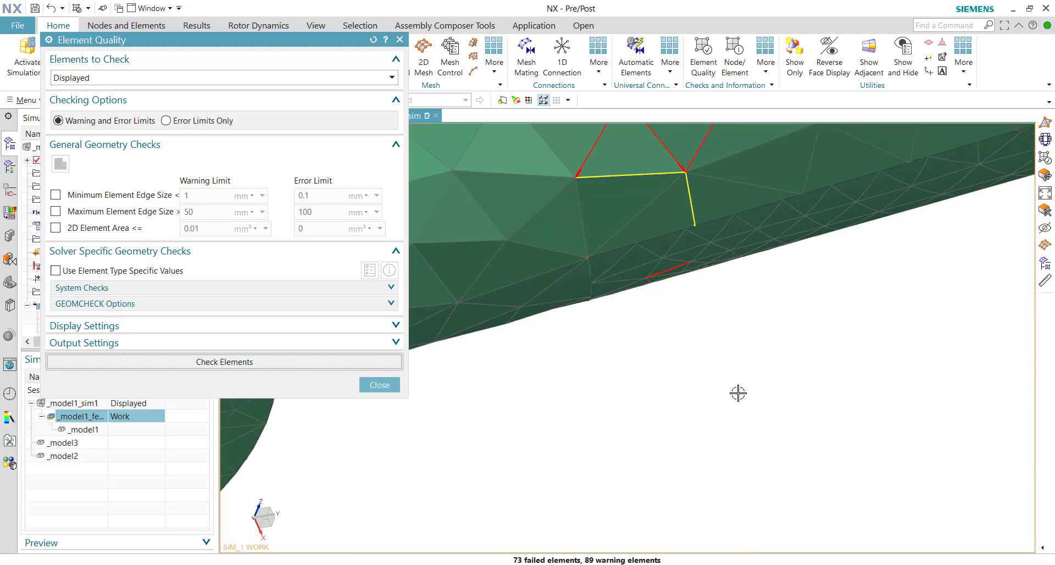
scroll(726, 309, "up", 1)
middle_click_drag(726, 309, 737, 330, "shift")
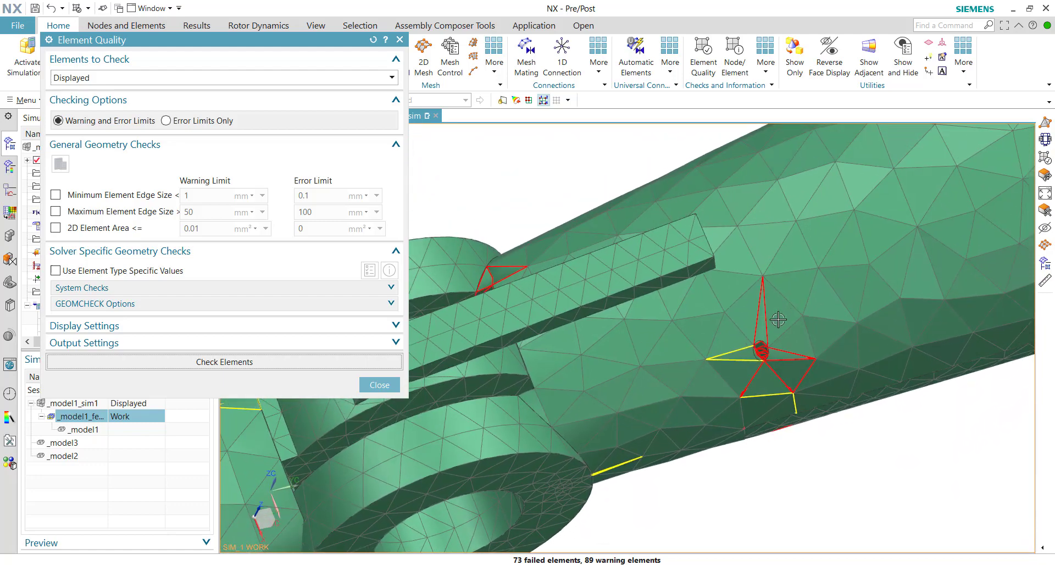
scroll(765, 357, "up", 5)
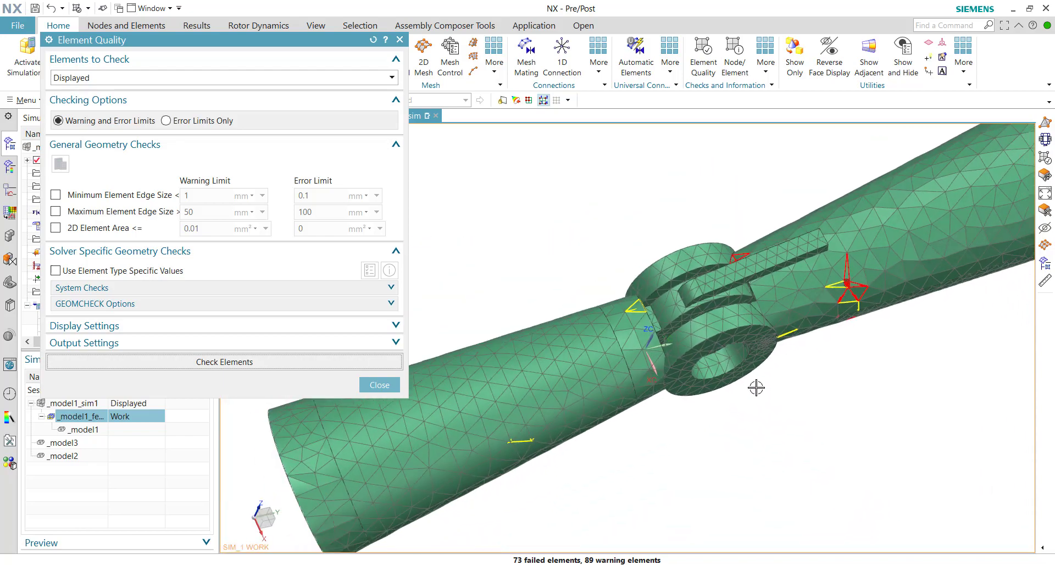
middle_click_drag(756, 384, 467, 352)
scroll(763, 318, "down", 3)
left_click(379, 385)
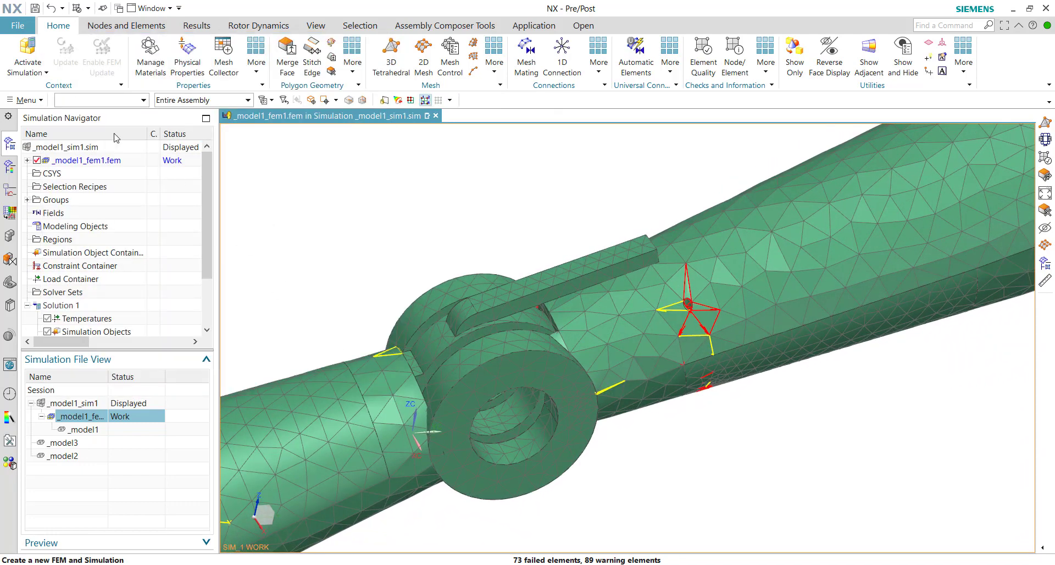
Restrict selection to meshes, select the mesh of the tapered tube, and expand the FEM's 3D collectors to list the Solid(1) meshes.
left_click(105, 99)
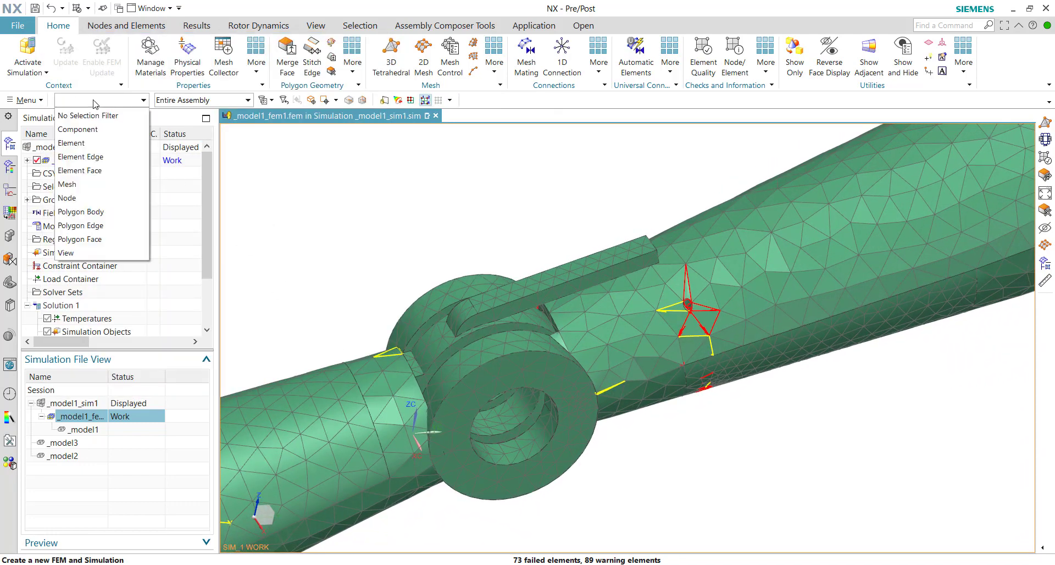
left_click(131, 185)
left_click(755, 262)
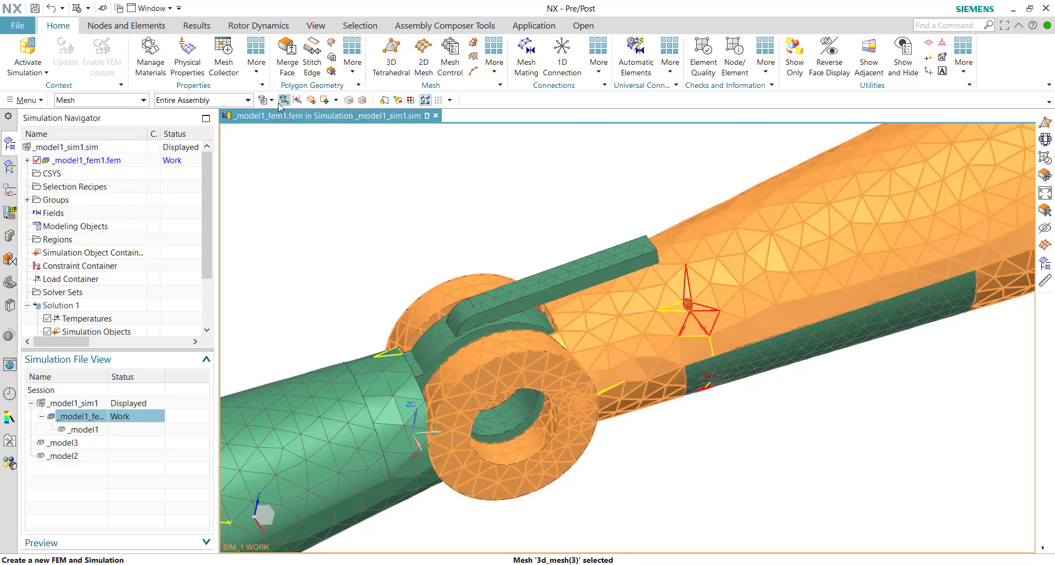
left_click(336, 100)
left_click(284, 100)
left_click(27, 161)
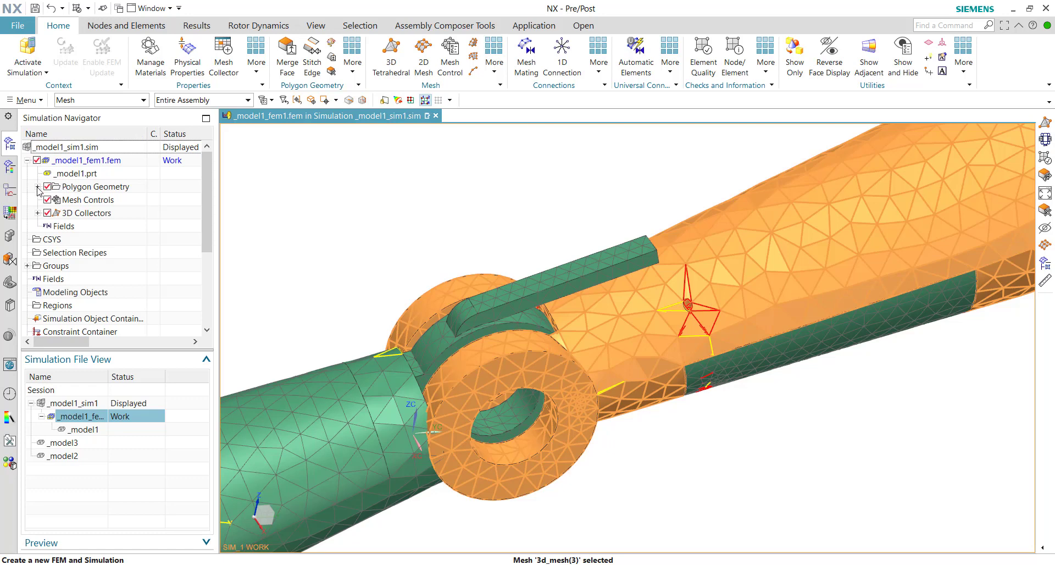
left_click(38, 214)
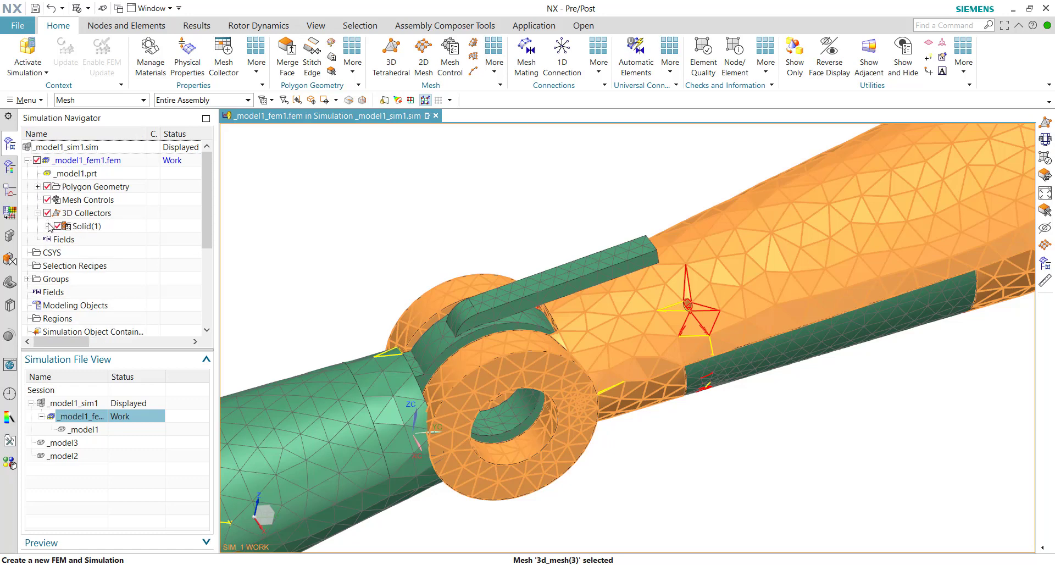
left_click(49, 225)
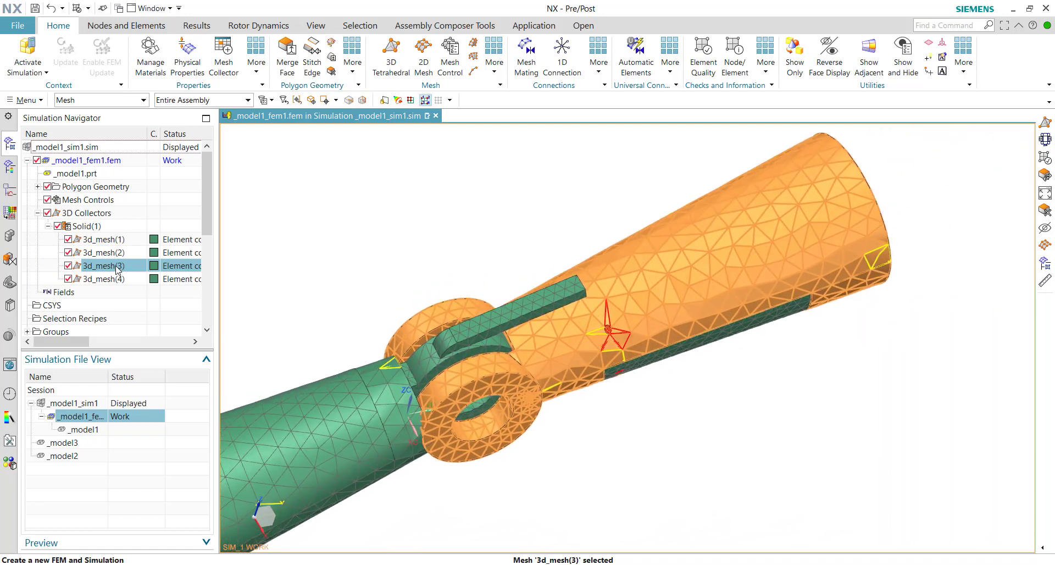
Open 3d_mesh(3) for editing, set its element size to 6 mm, and inspect the mesh around the small hole.
double_click(110, 266)
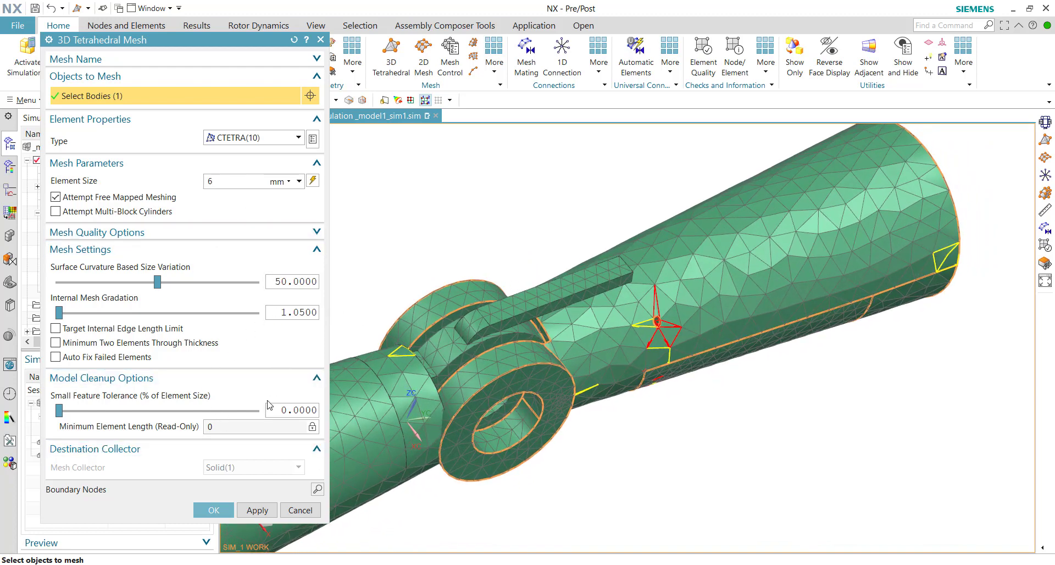
scroll(566, 343, "up", 5)
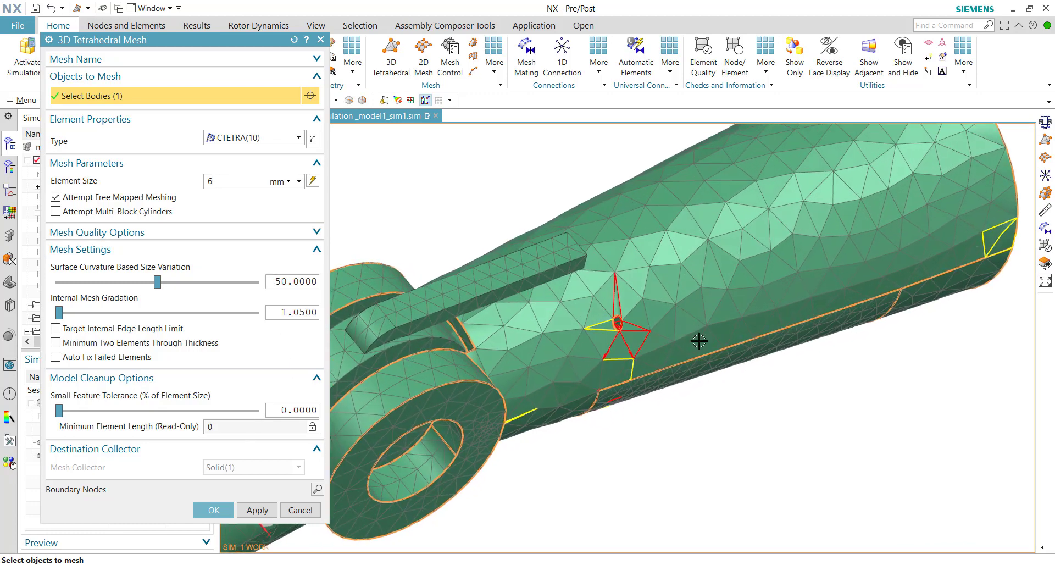
scroll(566, 343, "up", 5)
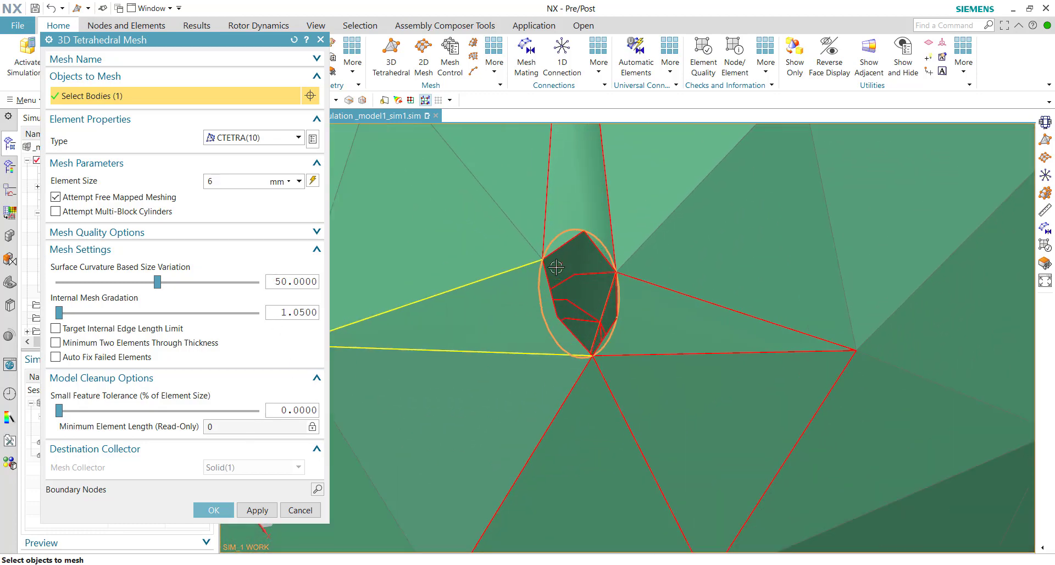
scroll(587, 308, "down", 5)
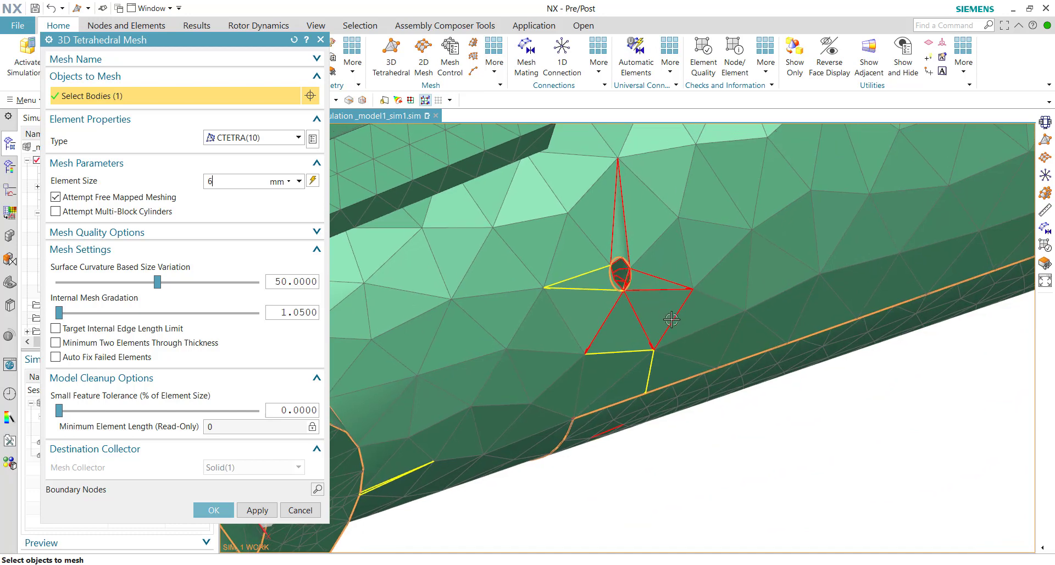
middle_click_drag(669, 264, 742, 411)
right_click(743, 412)
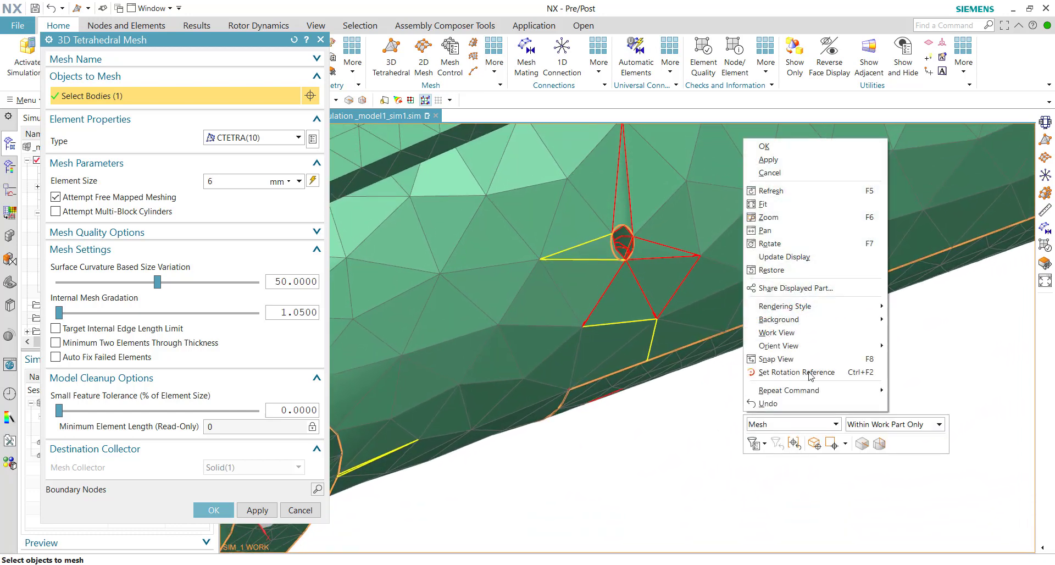
left_click(681, 468)
left_click(602, 221, "shift")
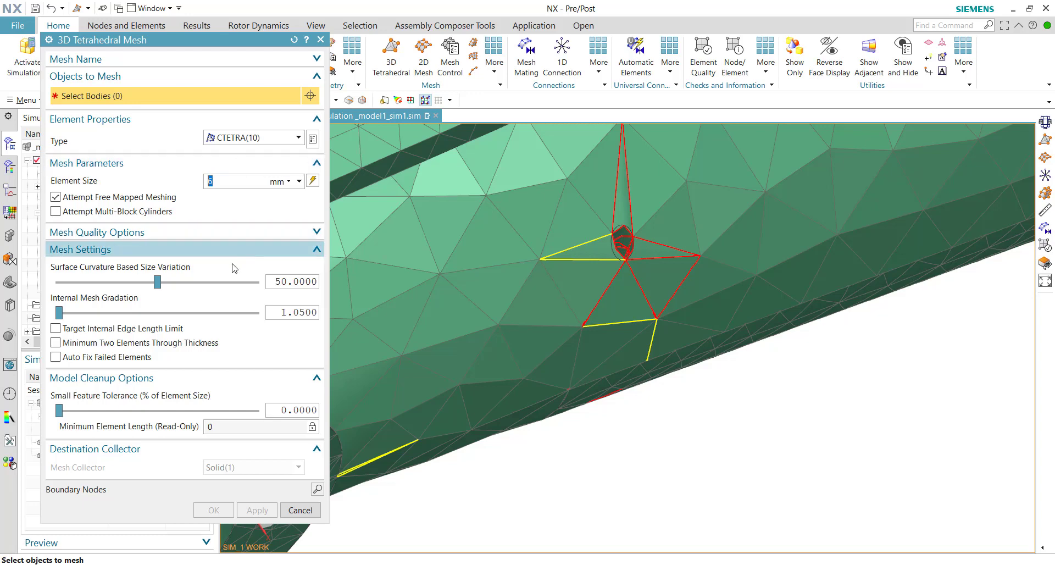
Expand the mesh quality options and set the midnode method to Linear.
left_click(250, 232)
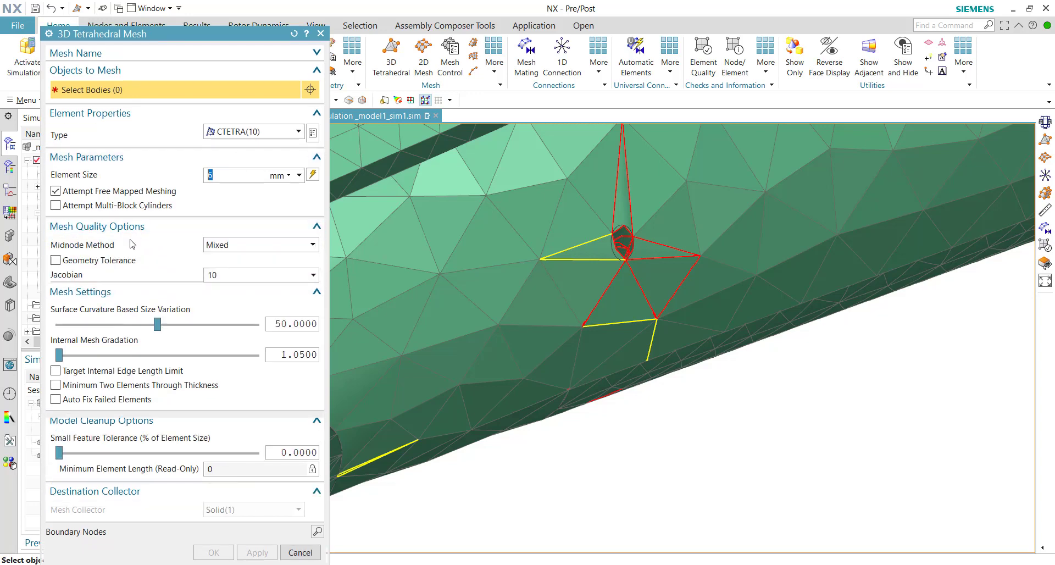
left_click(223, 240)
left_click(234, 278)
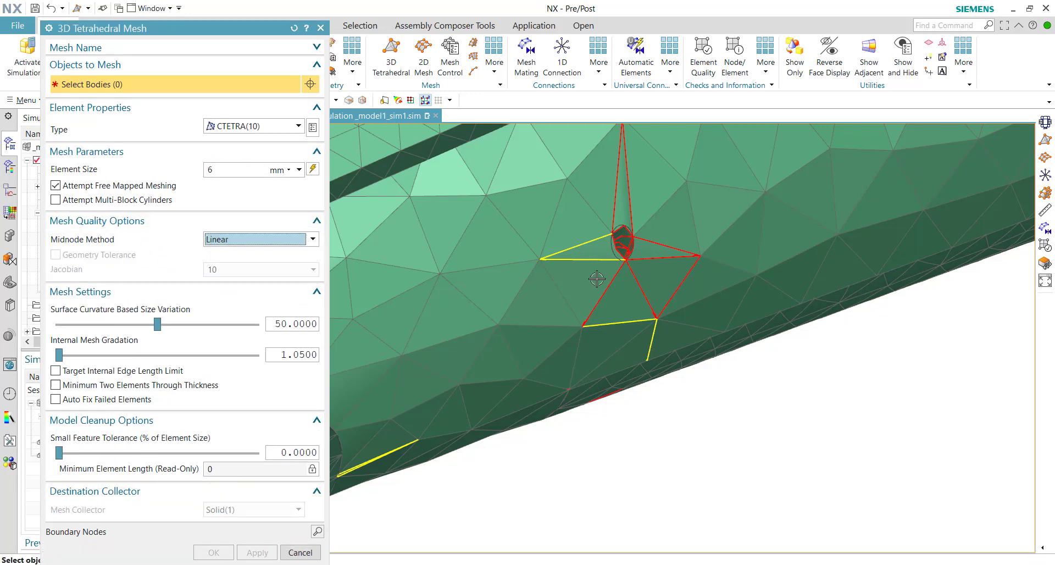
Examine how the element edges follow the outline and inner wall of the small hole, using a rotation point inside it.
scroll(608, 211, "up", 5)
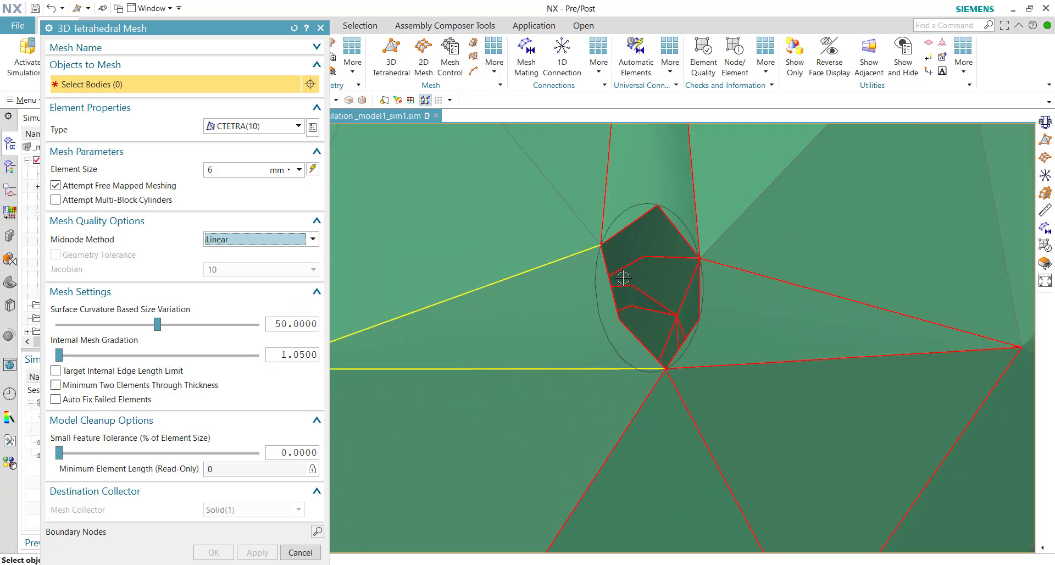
scroll(672, 245, "down", 3)
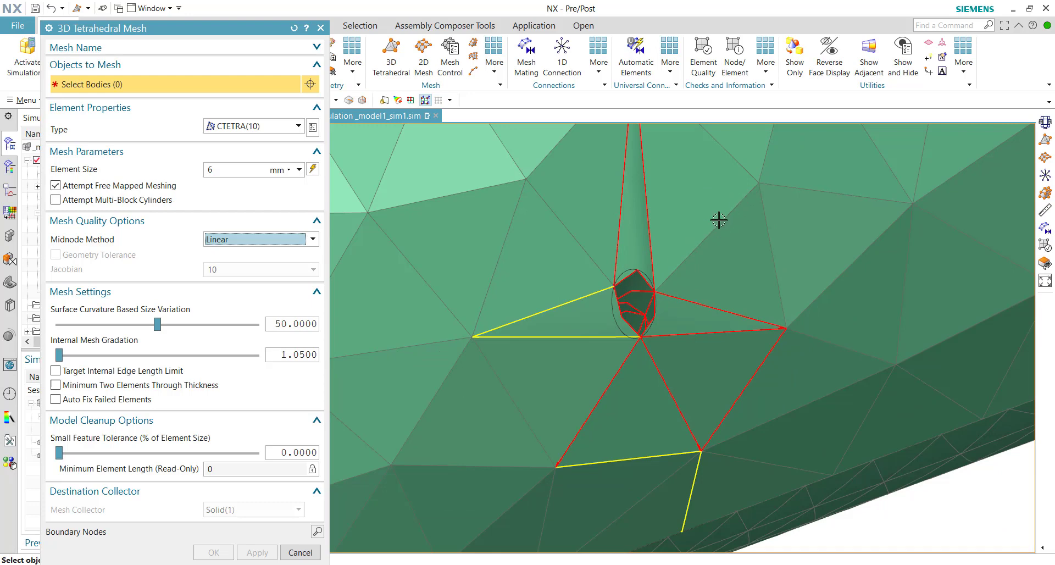
scroll(755, 219, "down", 2)
scroll(698, 240, "up", 3)
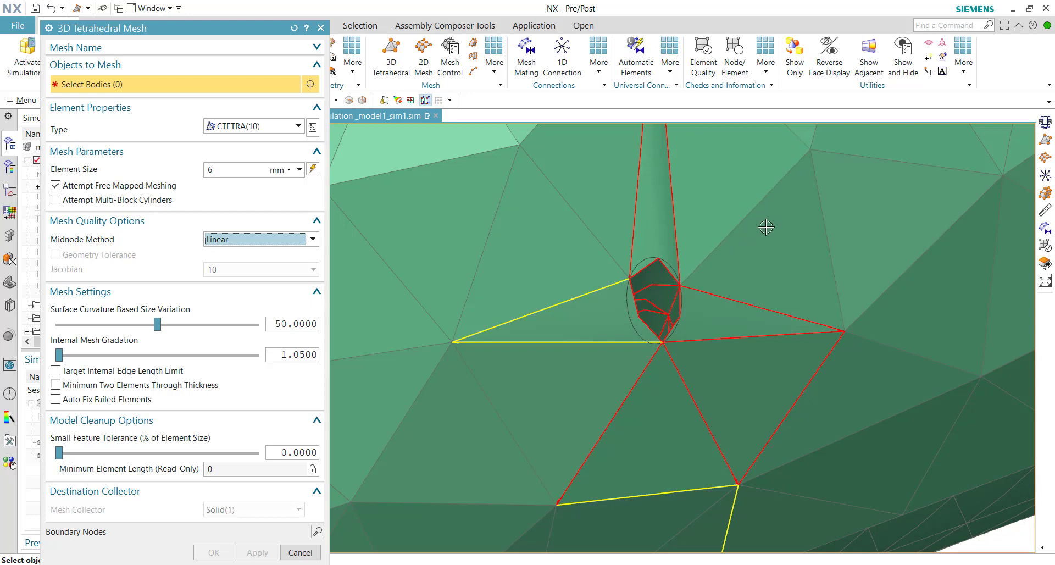
scroll(627, 281, "up", 4)
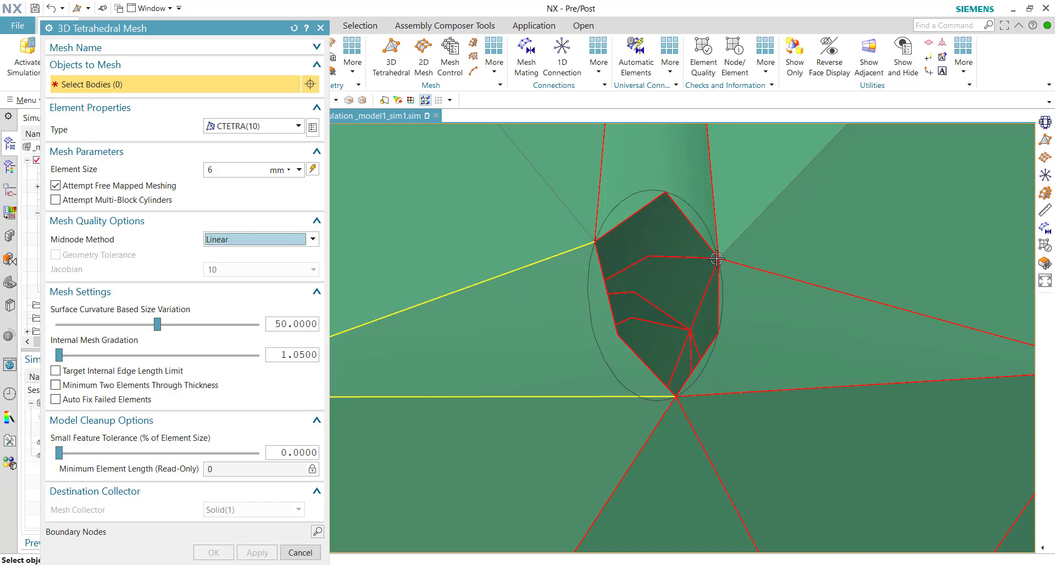
right_click(639, 294)
left_click(709, 502)
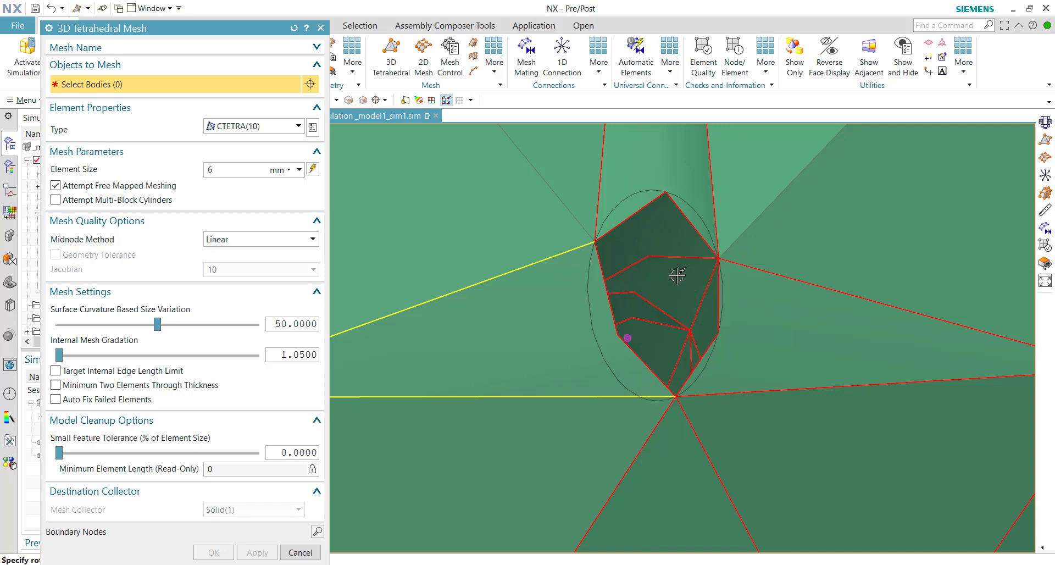
middle_click_drag(676, 274, 606, 320)
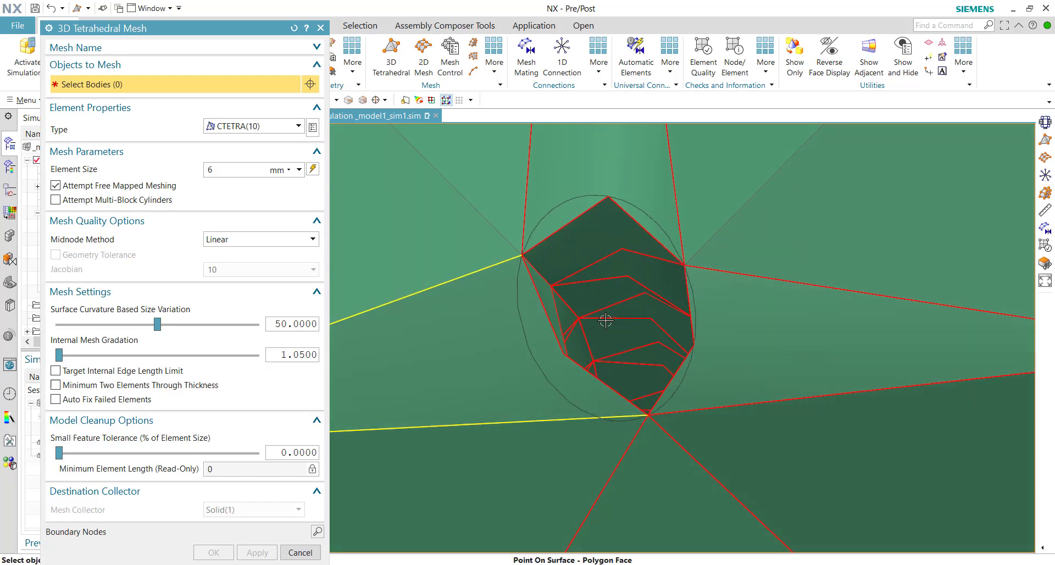
scroll(606, 321, "up", 3)
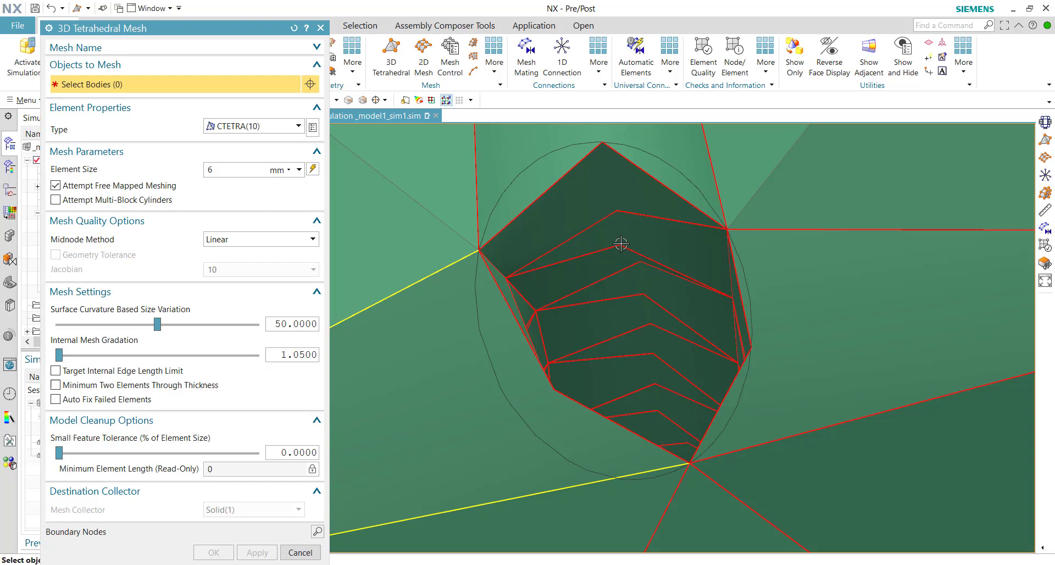
Review the available midnode methods while comparing them with the elements in the small hole, keeping Linear.
left_click(219, 240)
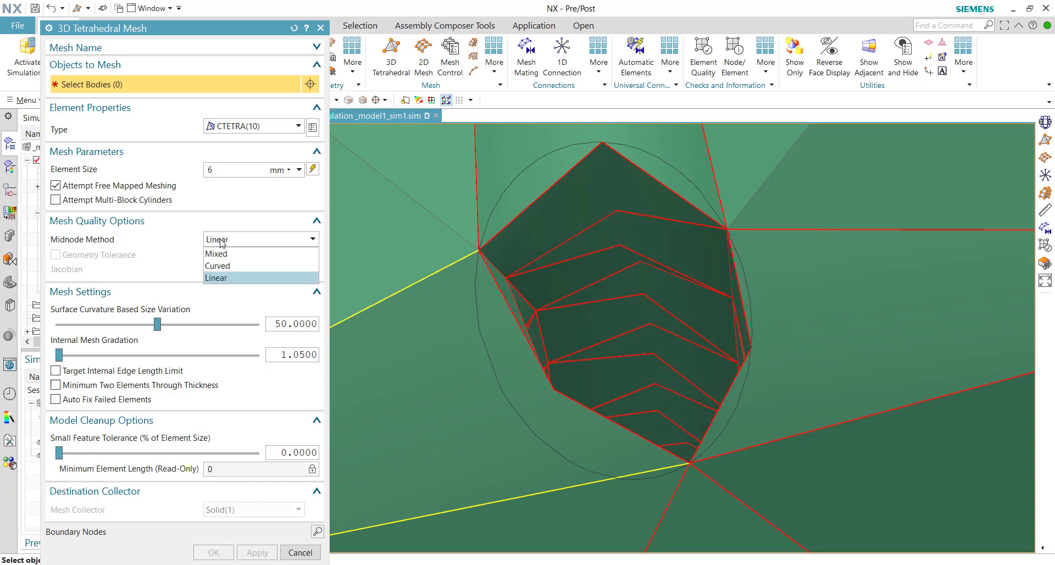
left_click(222, 242)
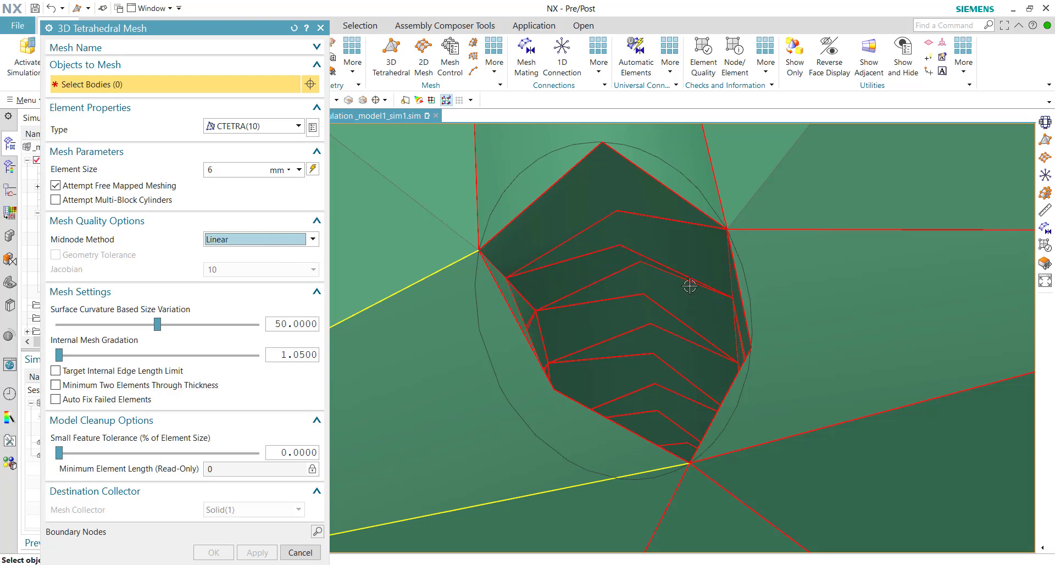
left_click(235, 241)
left_click(236, 241)
scroll(207, 51, "down", 8)
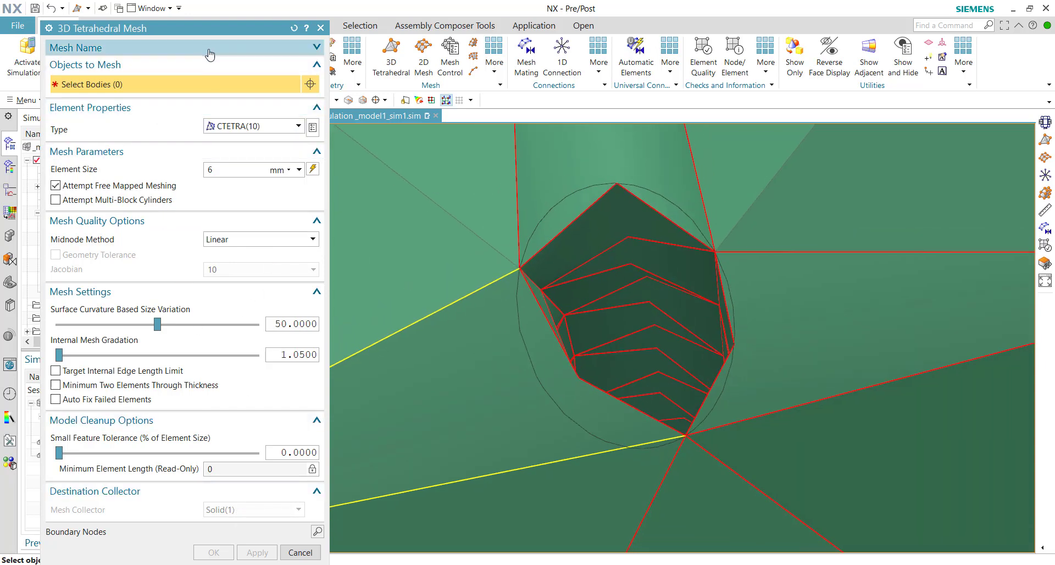
Look through the FEM's polygon bodies, try a small feature tolerance of 0.4%, and discard the tetrahedral mesh edit.
left_click_drag(181, 28, 292, 37)
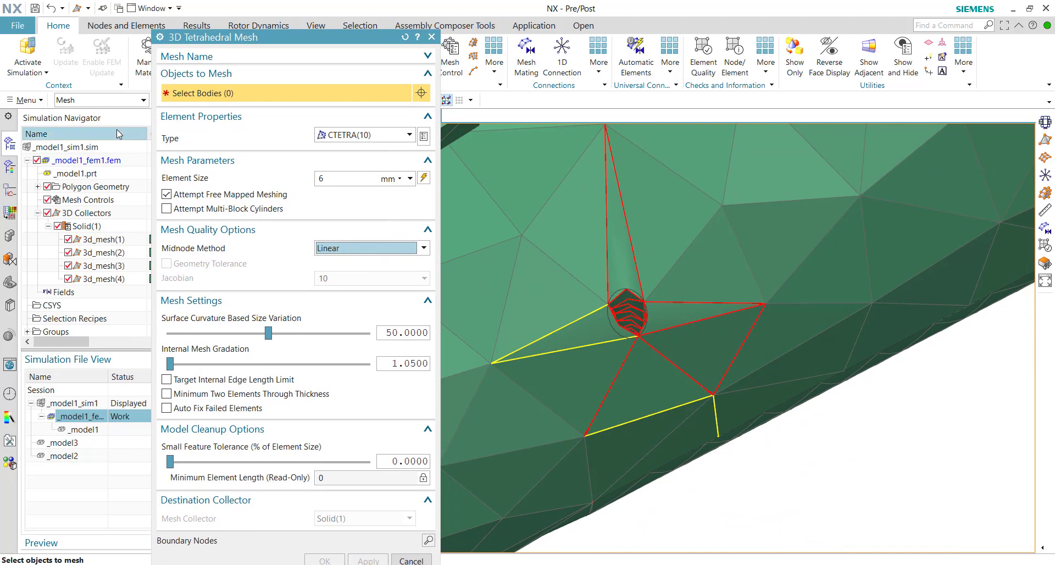
left_click(39, 186)
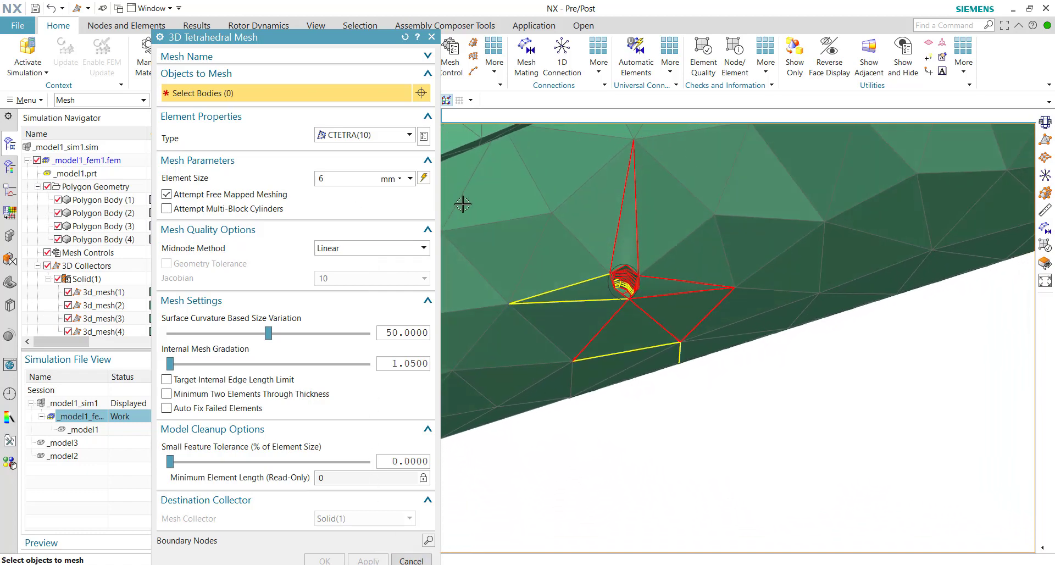
scroll(837, 266, "down", 5)
scroll(837, 266, "down", 5)
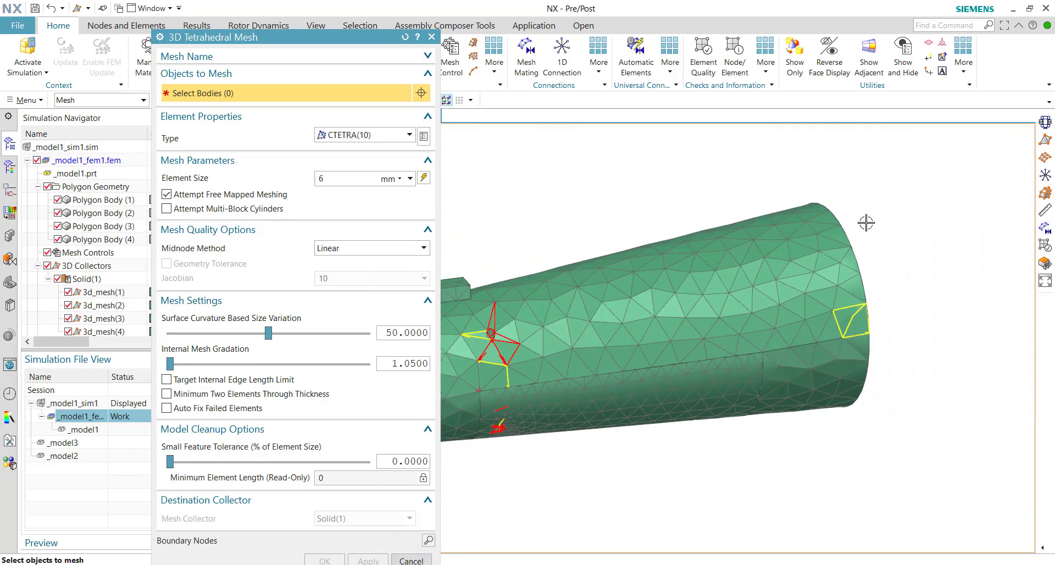
left_click_drag(227, 37, 283, 47)
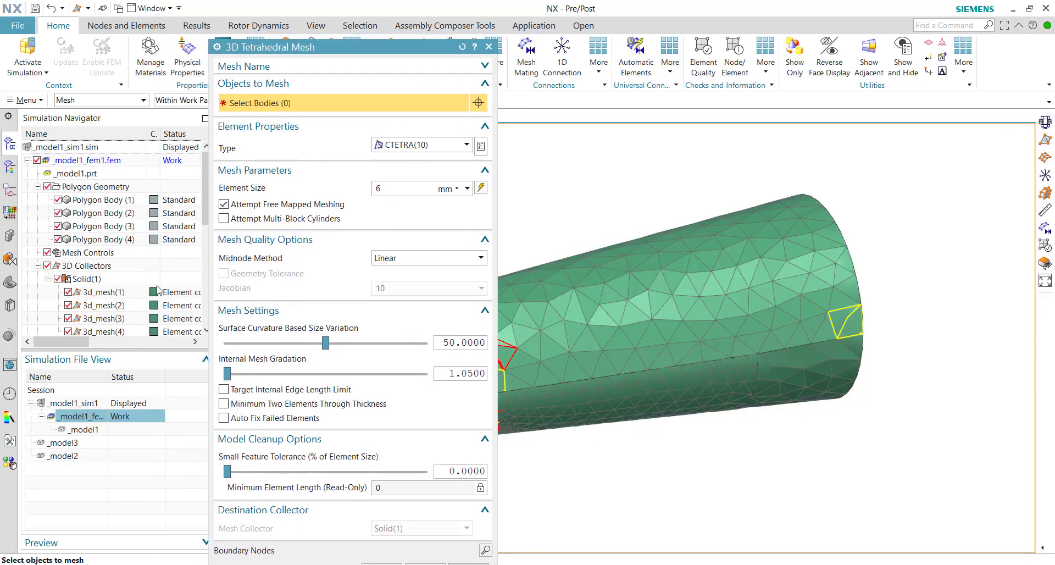
left_click(49, 187)
middle_click_drag(556, 282, 518, 273)
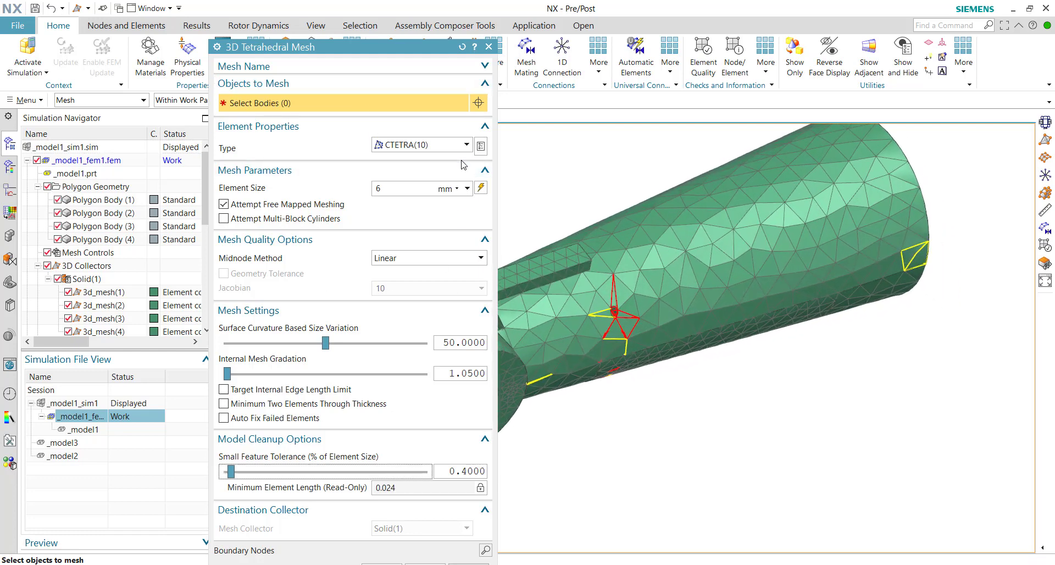
left_click(489, 47)
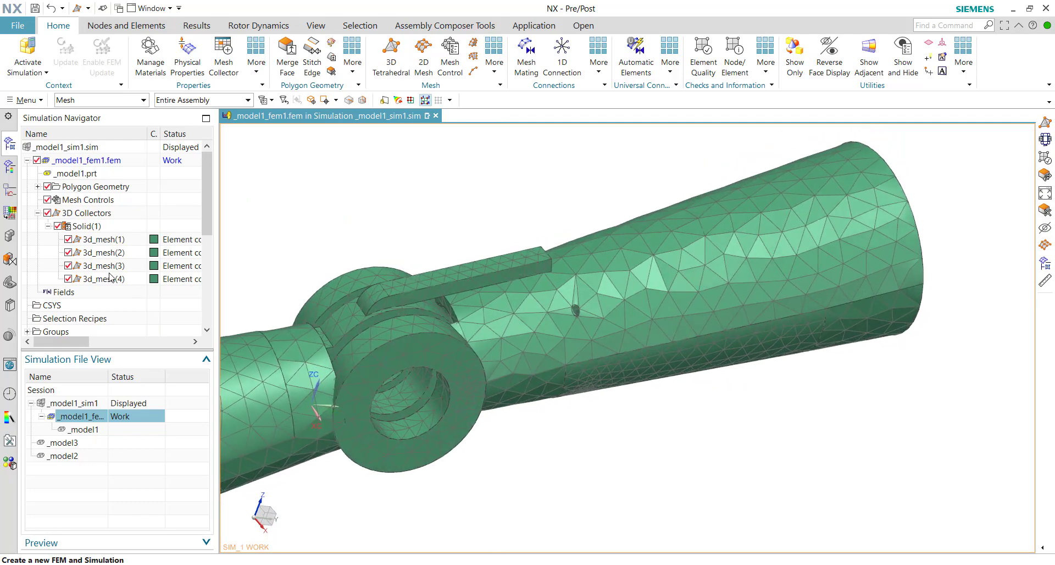
Remesh 3d_mesh(3) with a 6 mm element size and the Linear midnode method.
left_click(106, 266)
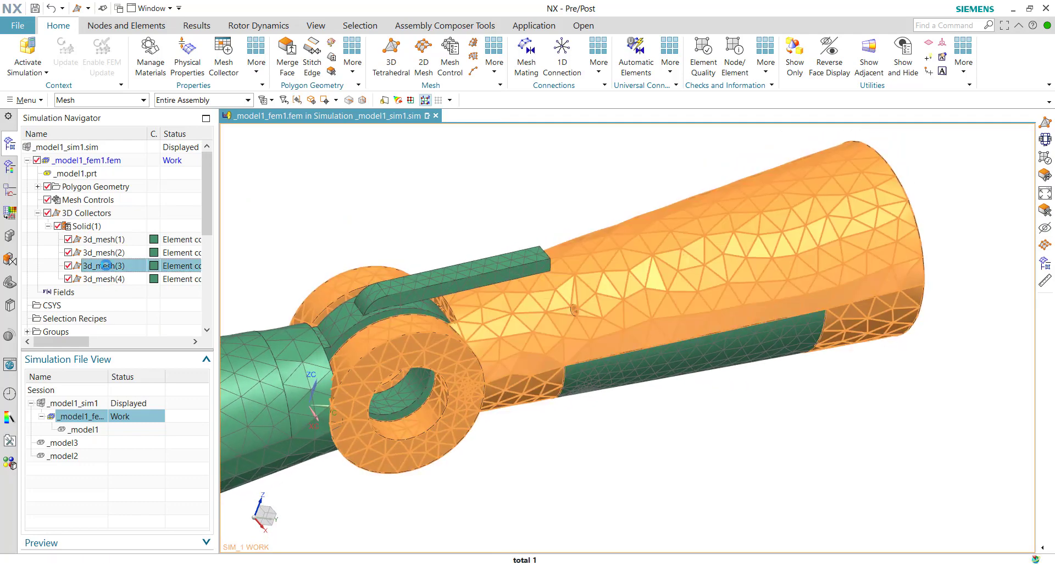
double_click(106, 266)
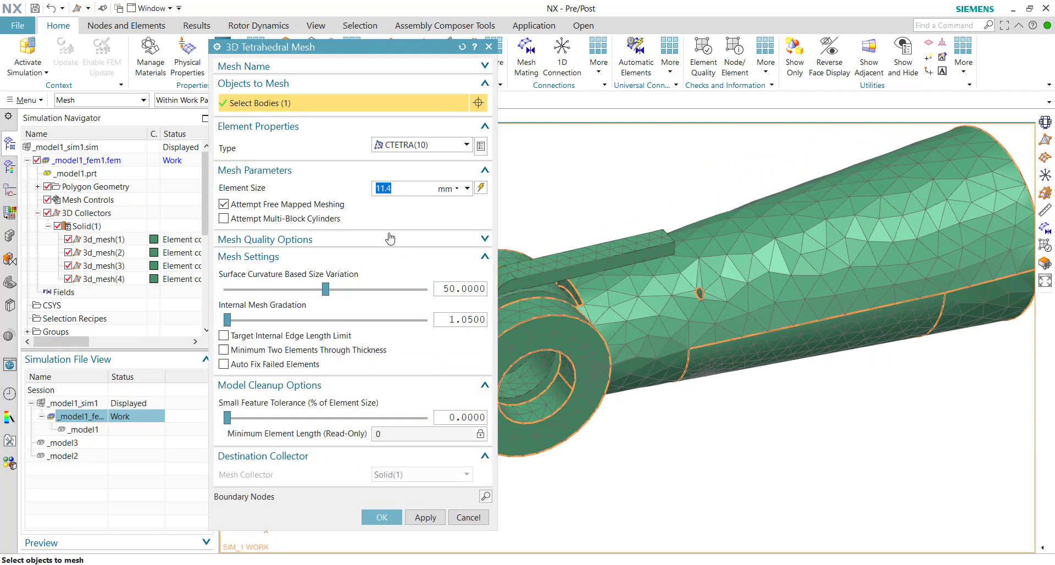
type("6")
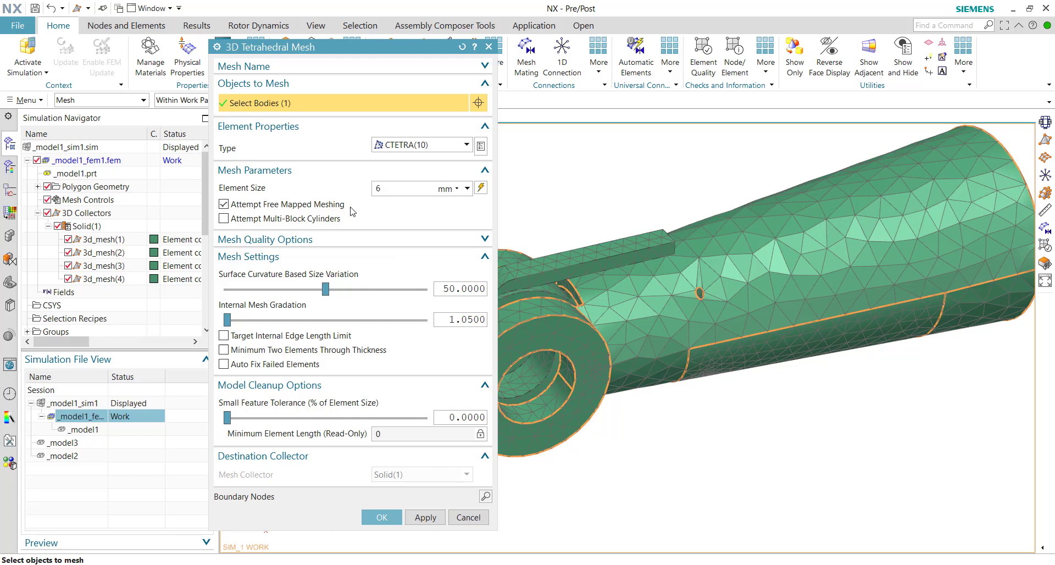
left_click(362, 240)
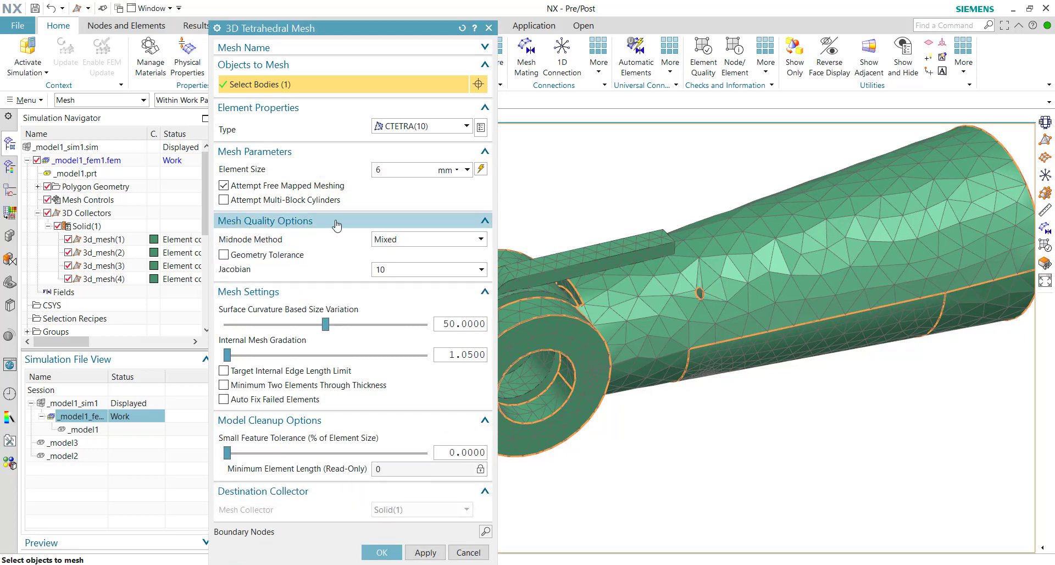
left_click(426, 239)
left_click(390, 278)
scroll(634, 369, "up", 6)
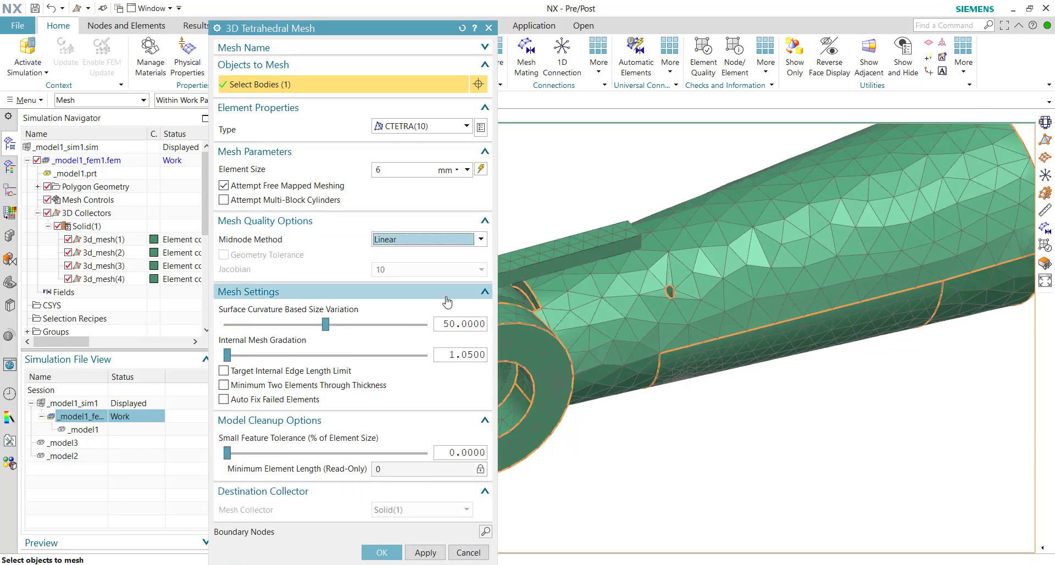
scroll(629, 319, "up", 8)
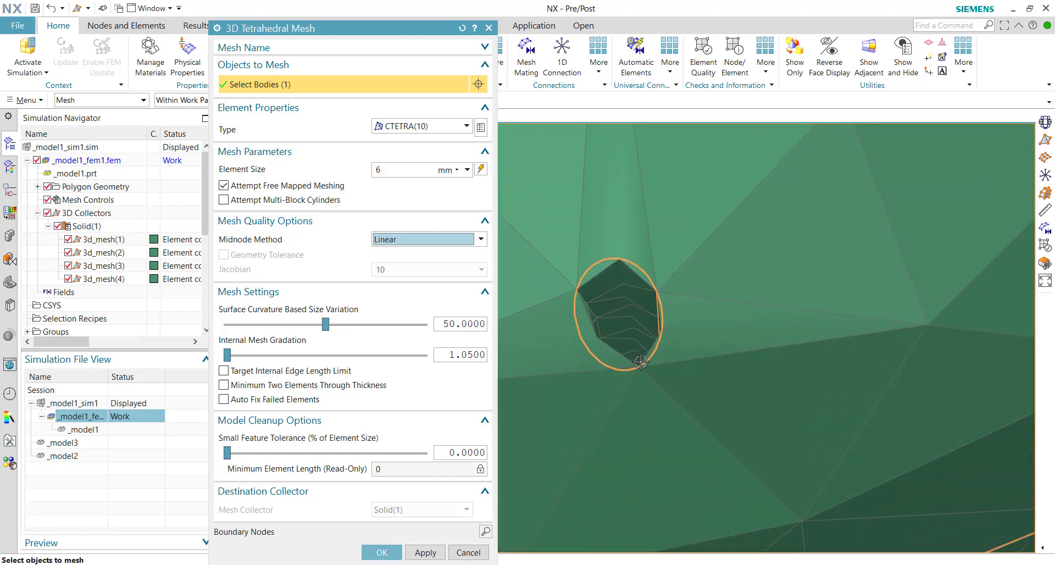
left_click(367, 554)
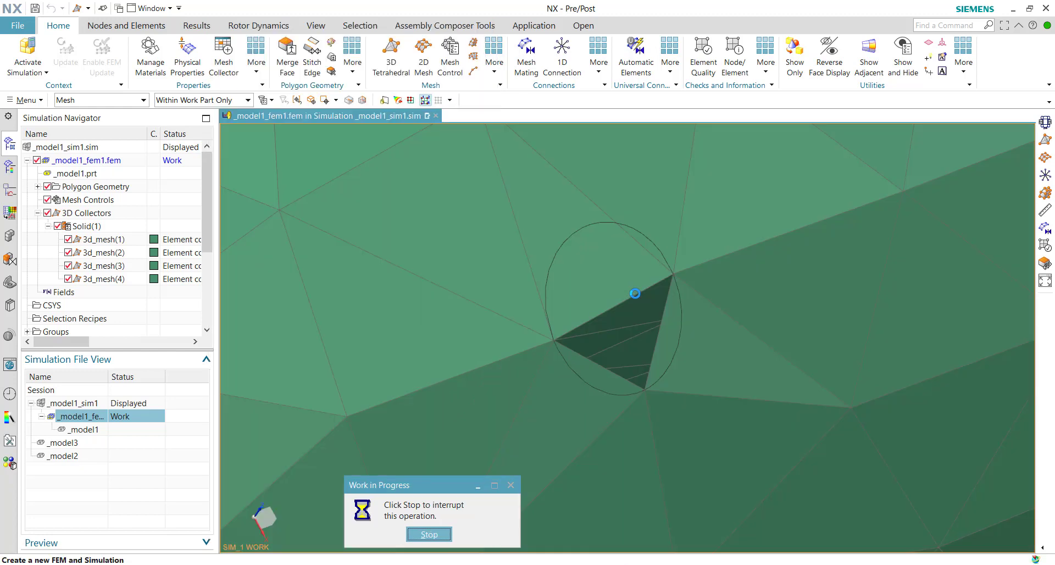
Examine how the remeshed elements follow the outline and inner wall of the small hole in the tube.
middle_click_drag(616, 394, 631, 287)
middle_click_drag(588, 332, 577, 344)
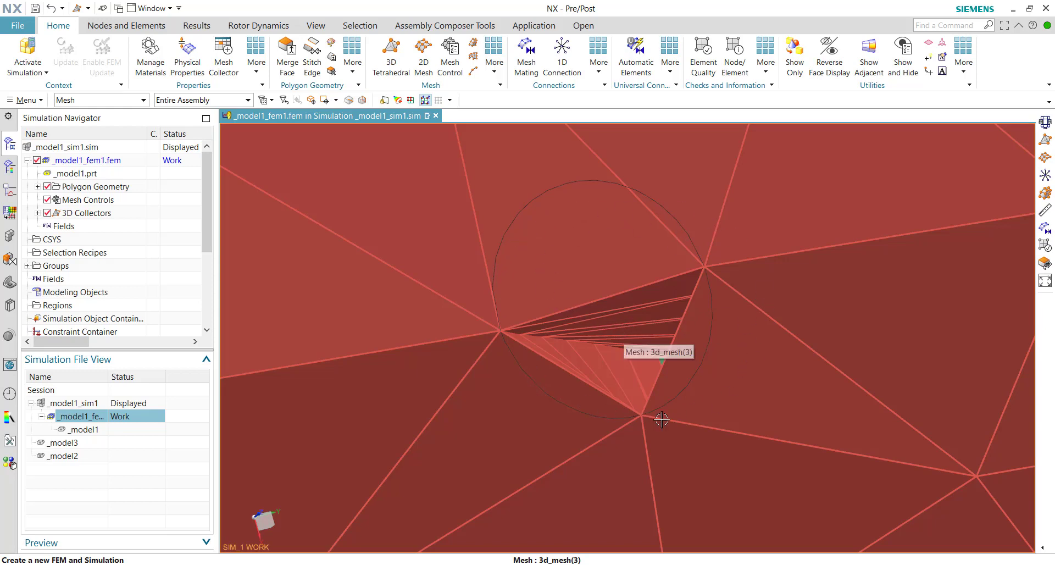
scroll(549, 384, "down", 3)
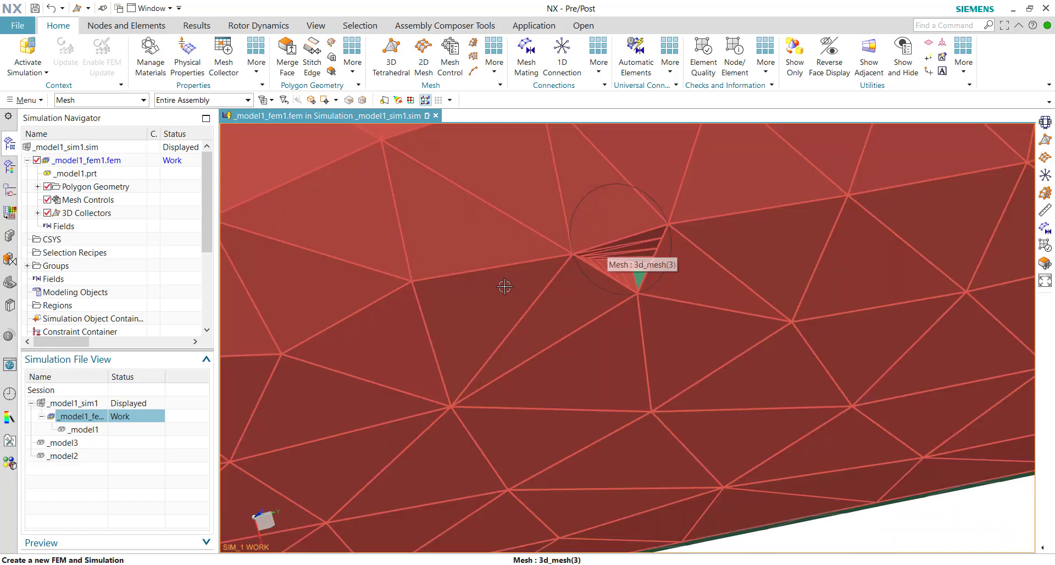
scroll(414, 323, "down", 3)
middle_click_drag(632, 319, 671, 299)
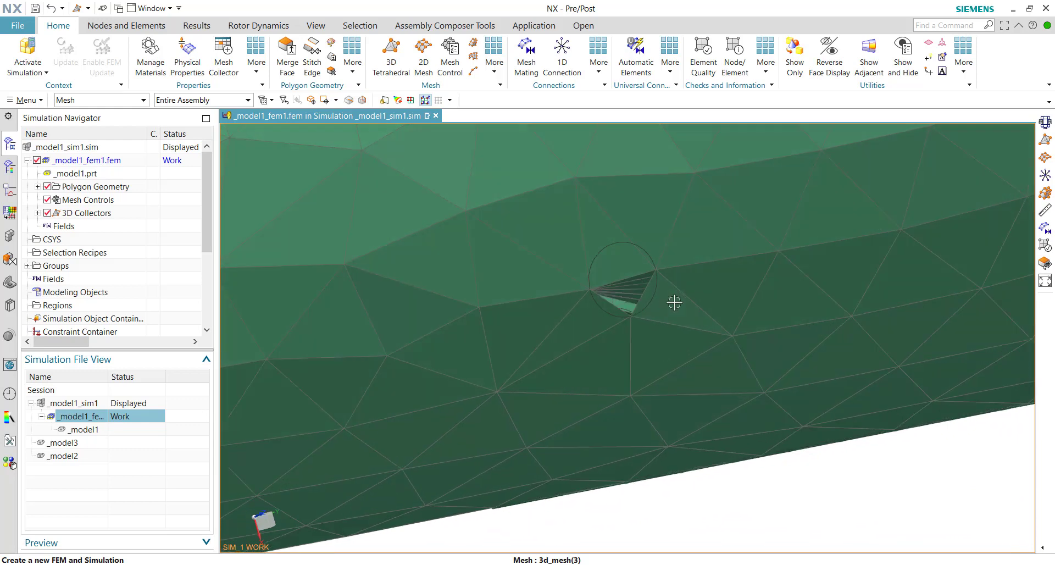
scroll(614, 377, "up", 4)
scroll(614, 377, "up", 1)
middle_click_drag(614, 368, 669, 253)
middle_click_drag(346, 376, 266, 418)
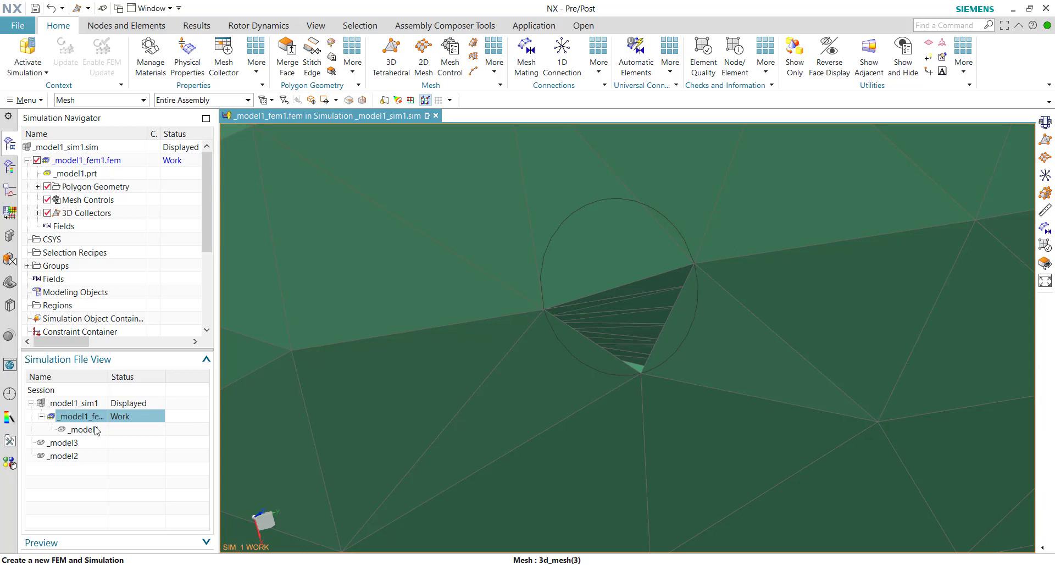
Display the _model1 part from the simulation files and switch to the Modeling application.
left_click(83, 429)
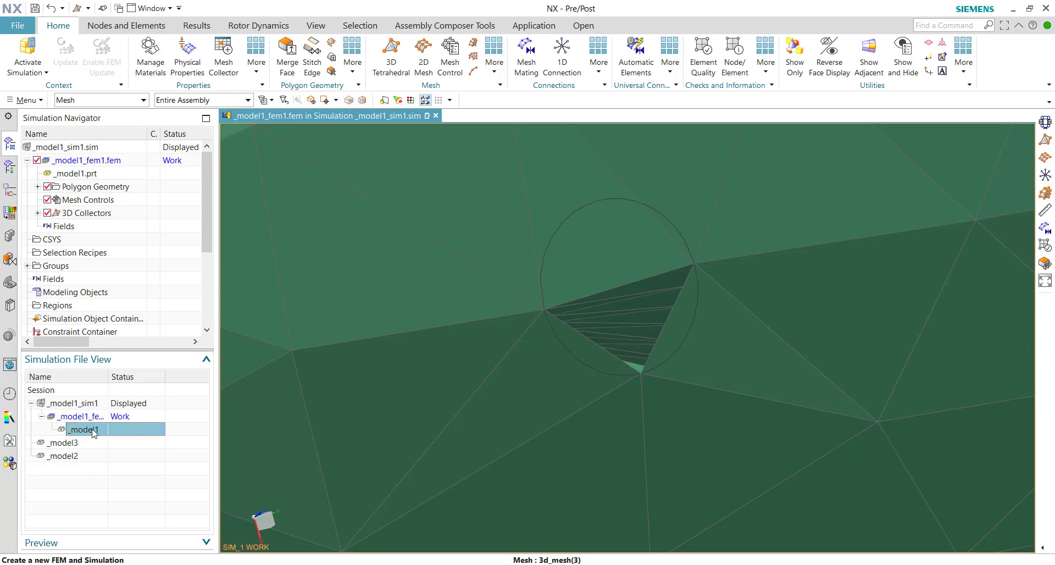
double_click(93, 431)
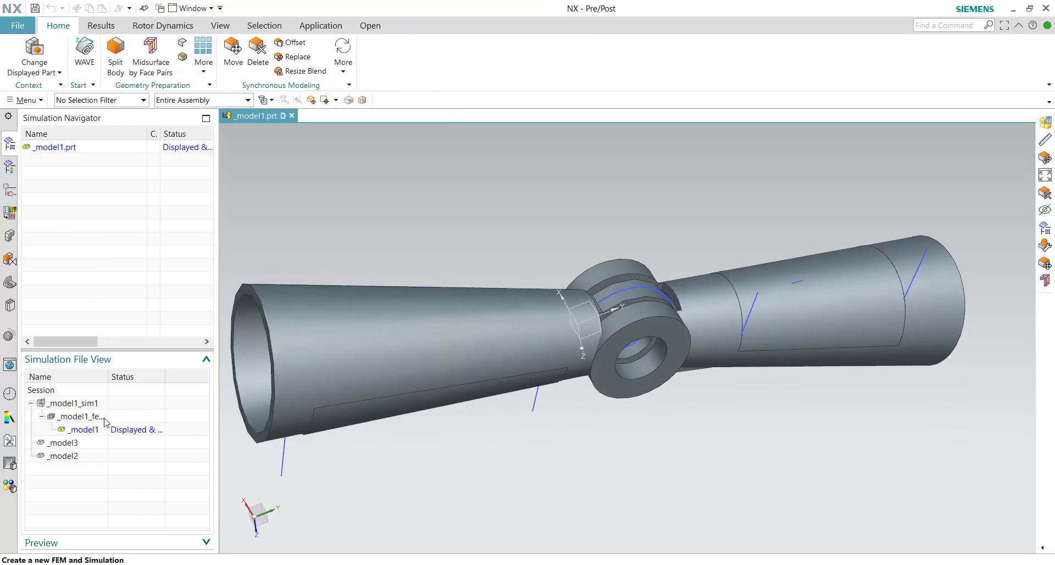
left_click(100, 433)
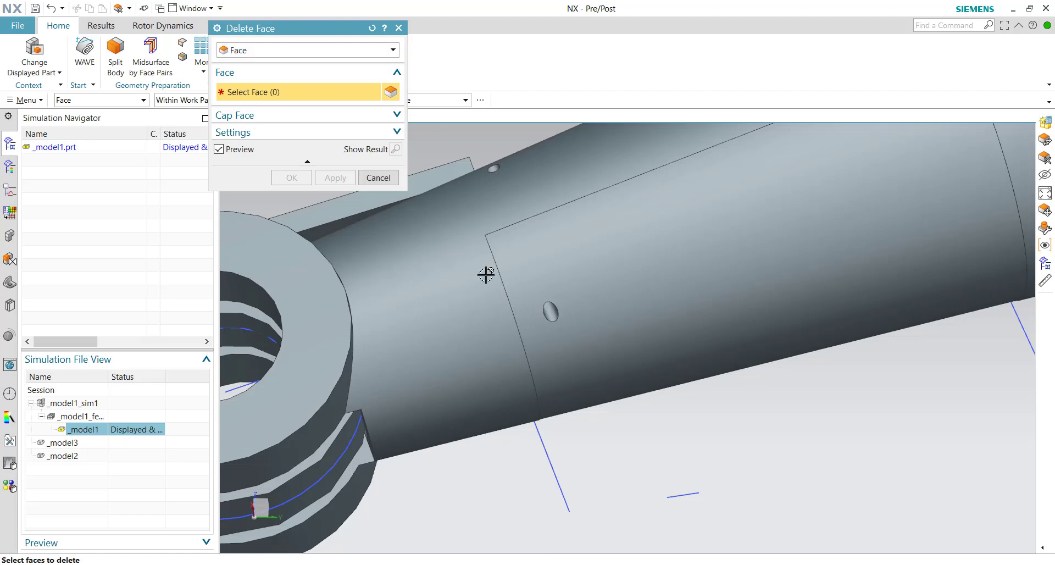
left_click(383, 178)
middle_click_drag(369, 285, 484, 260)
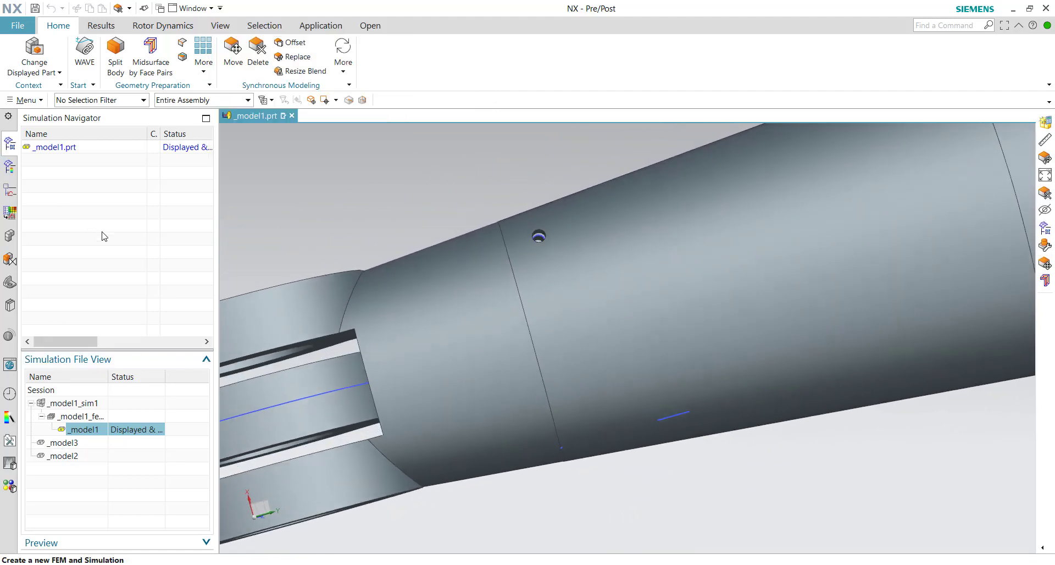
left_click(20, 25)
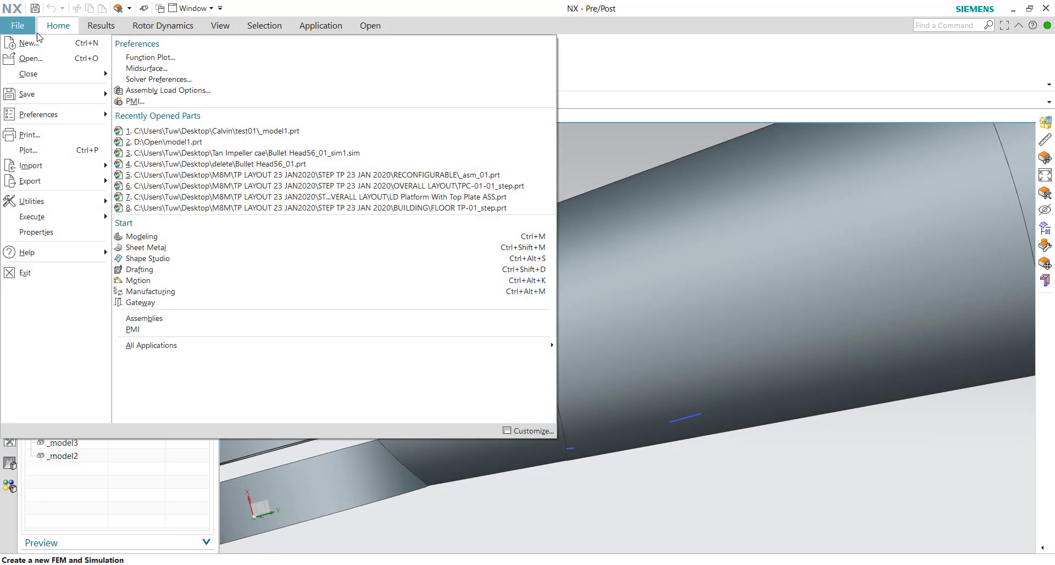
left_click(203, 240)
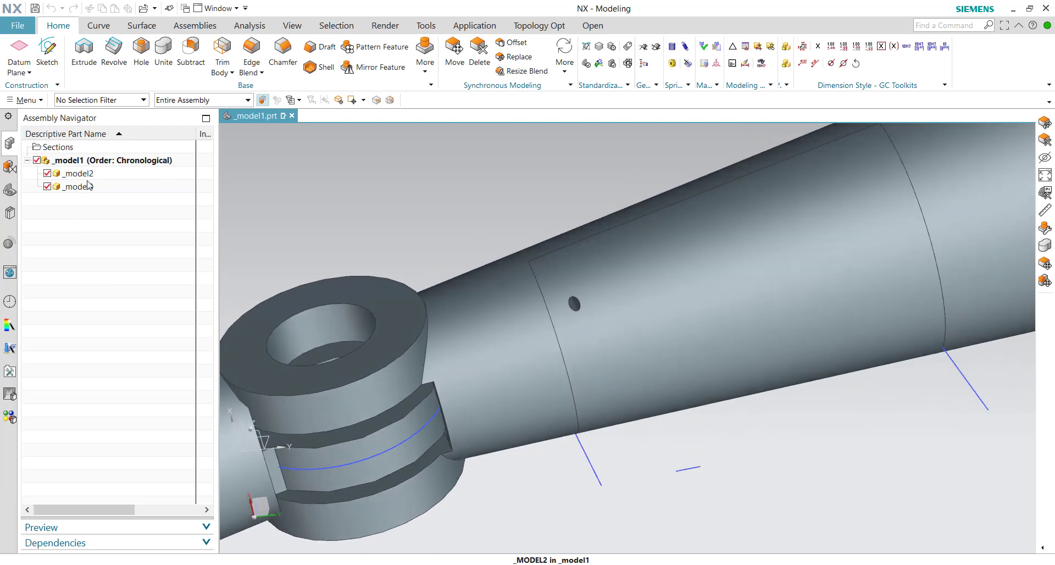
Make _model2 the work part and remove the small hole in its tube with Delete Face.
left_click(87, 182)
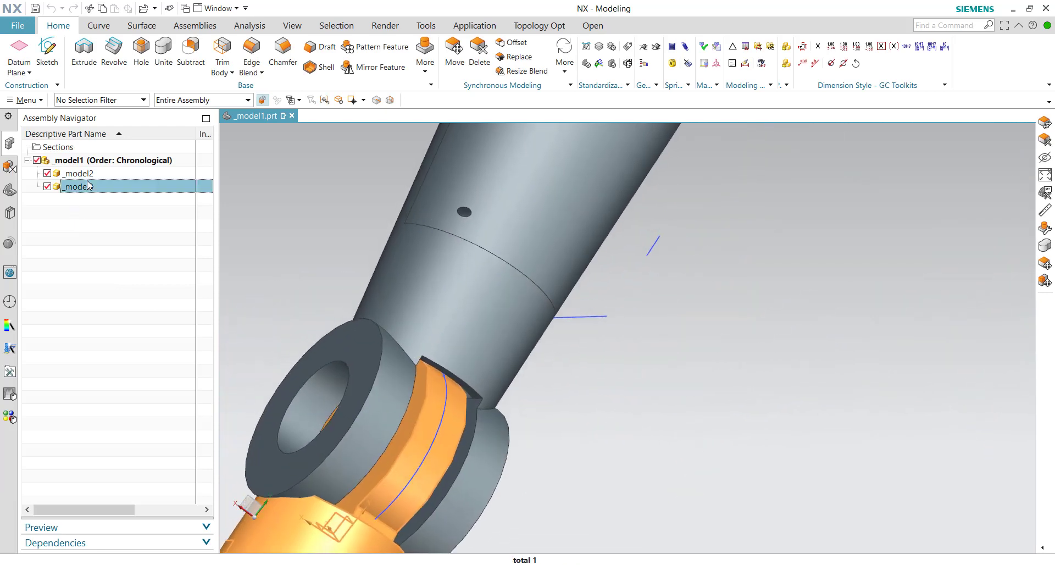
left_click(98, 173)
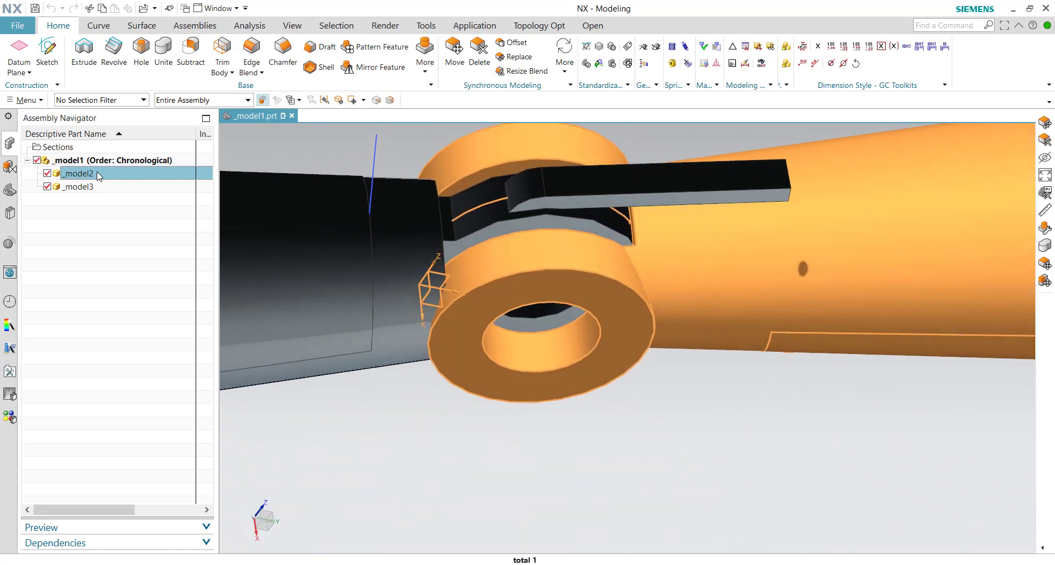
double_click(97, 173)
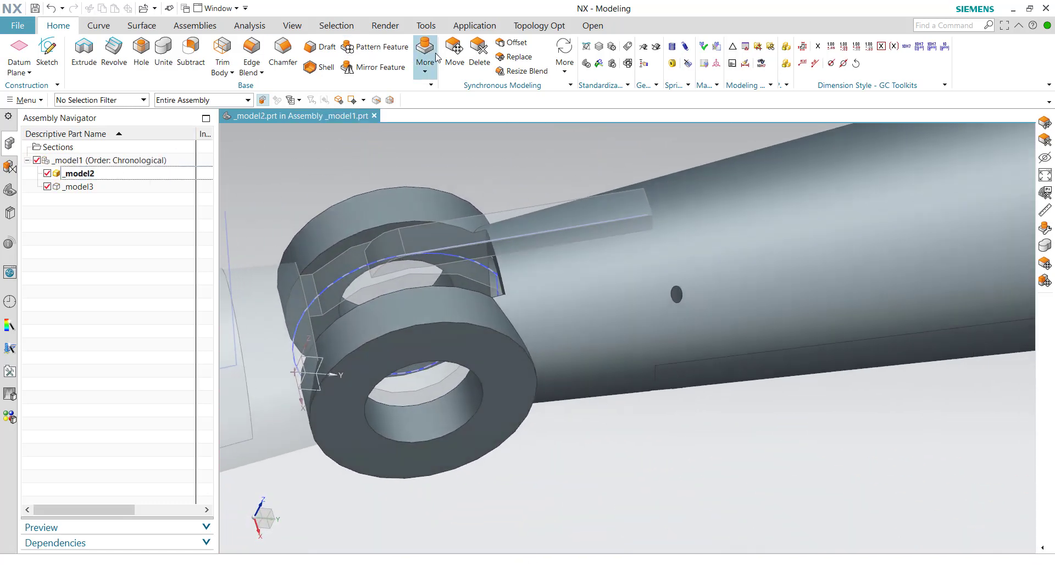
left_click(485, 59)
left_click(676, 294)
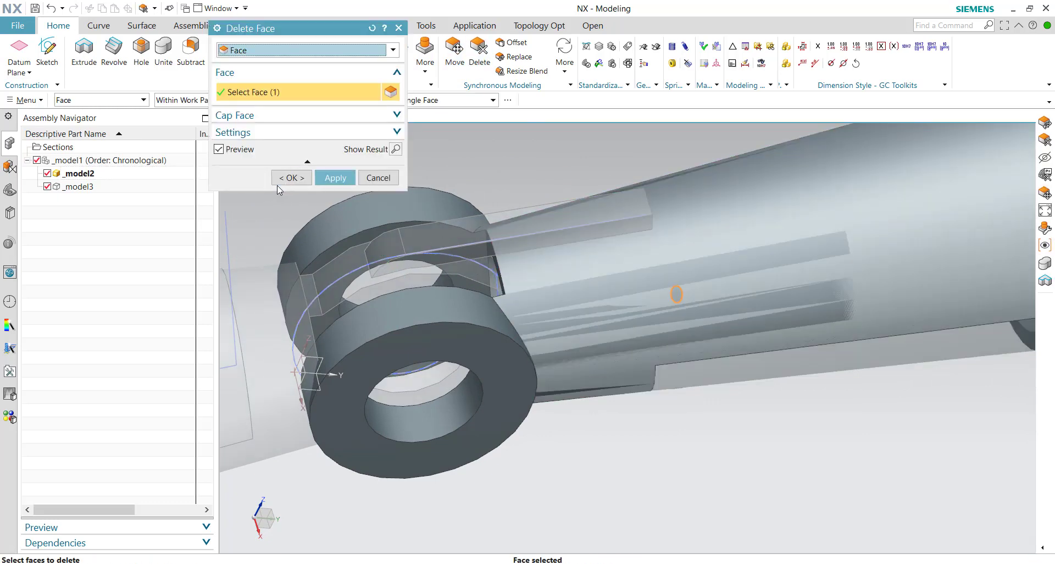
left_click(291, 178)
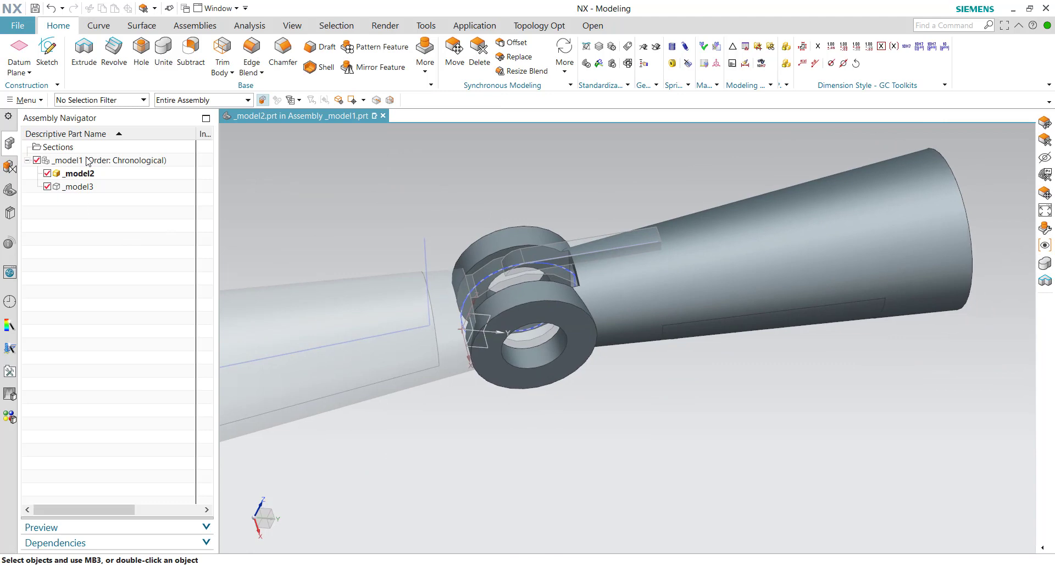
Make the _model1 assembly the work part again and return to the Pre/Post application.
left_click(55, 159)
double_click(63, 160)
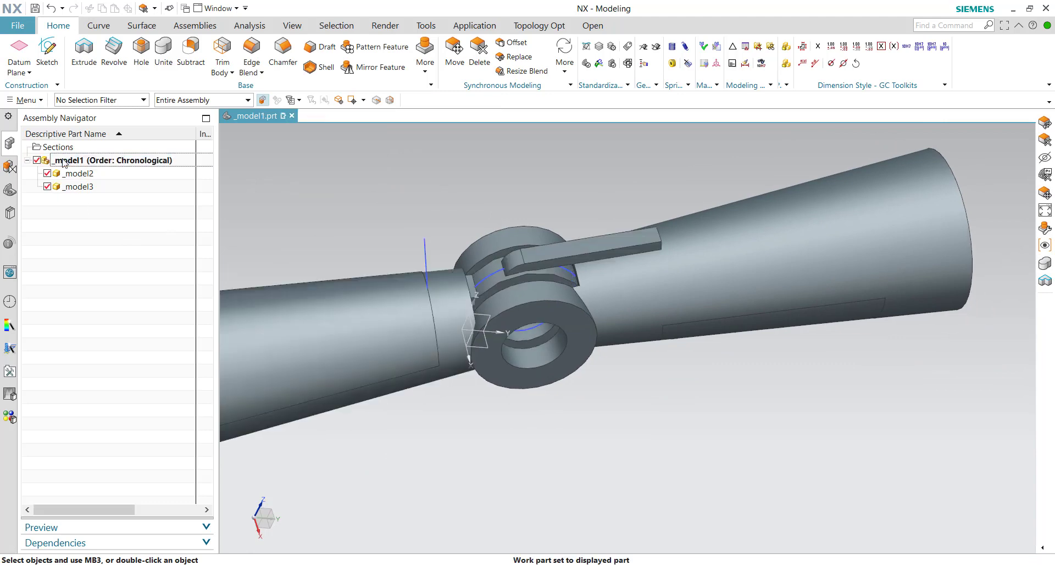
left_click(22, 25)
left_click(159, 270)
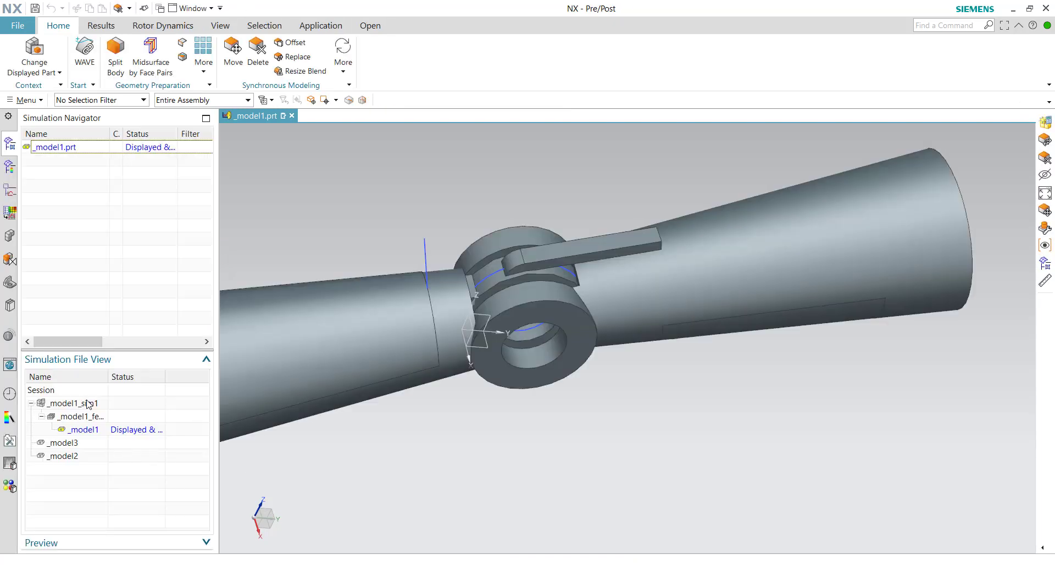
Display the _model1_fem1 FEM and review its polygon body update log, closing it when done.
left_click(86, 416)
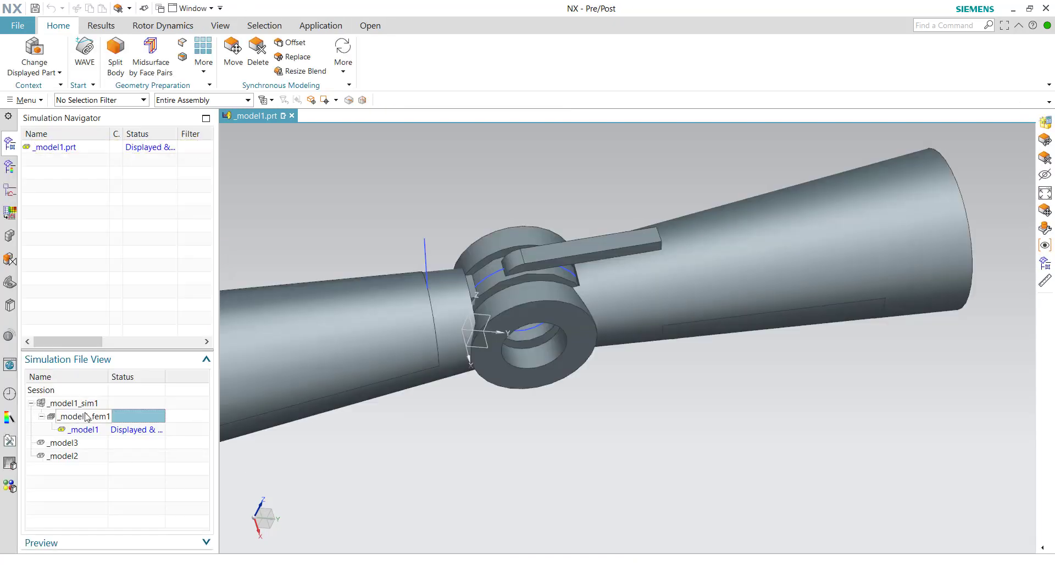
double_click(85, 415)
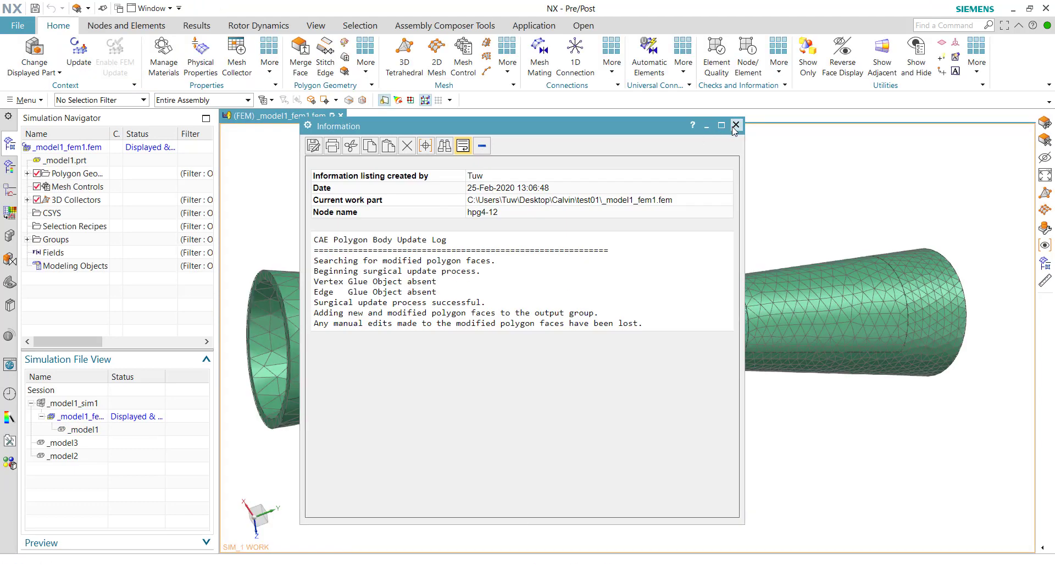
left_click_drag(332, 263, 645, 323)
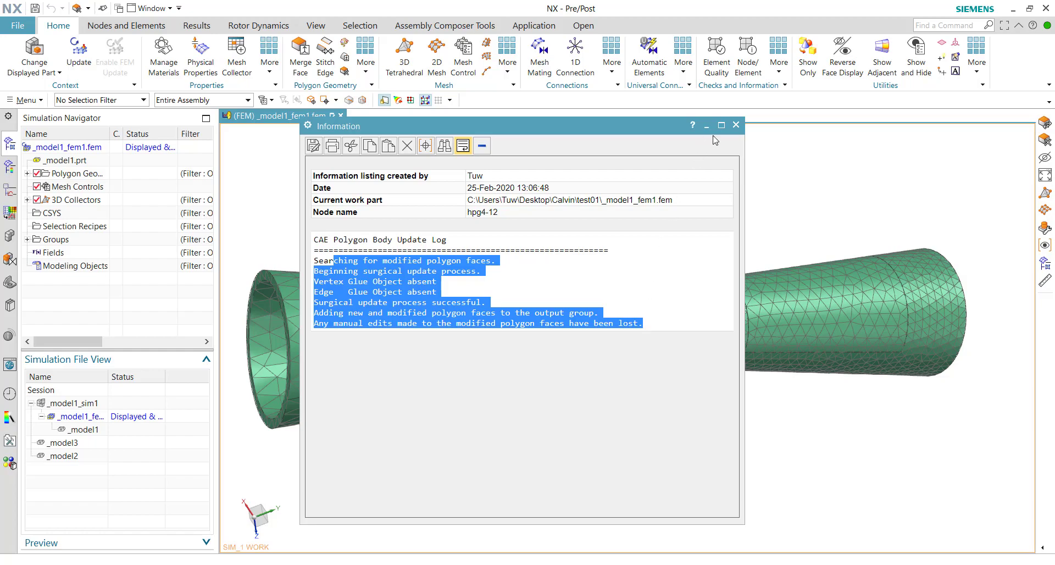
left_click(736, 124)
Check the mesh around the former hole and the pending 3d_mesh(3), and update the FEM to regenerate it.
scroll(528, 300, "up", 3)
scroll(780, 325, "up", 3)
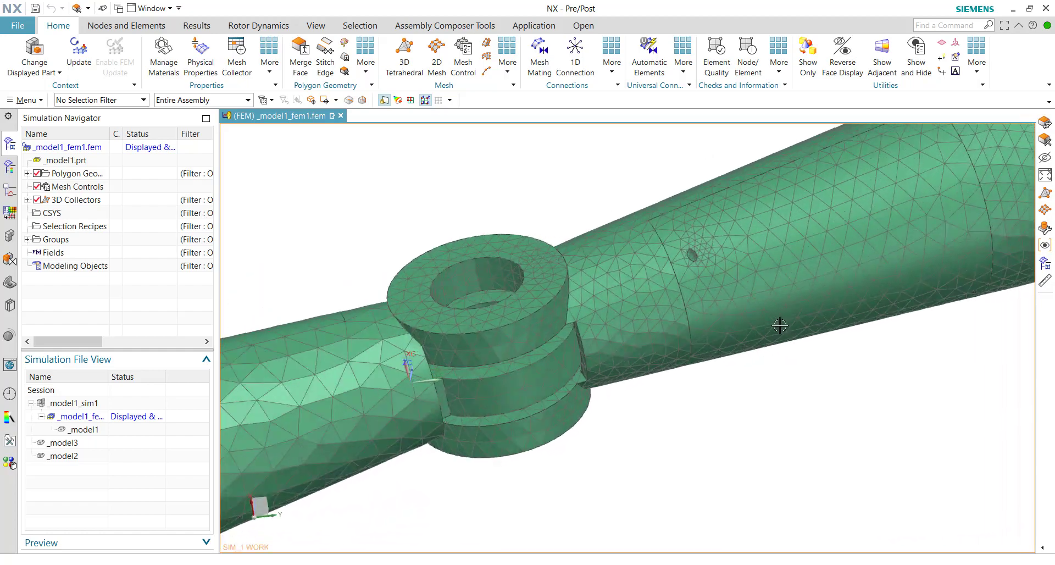
middle_click_drag(780, 325, 130, 157)
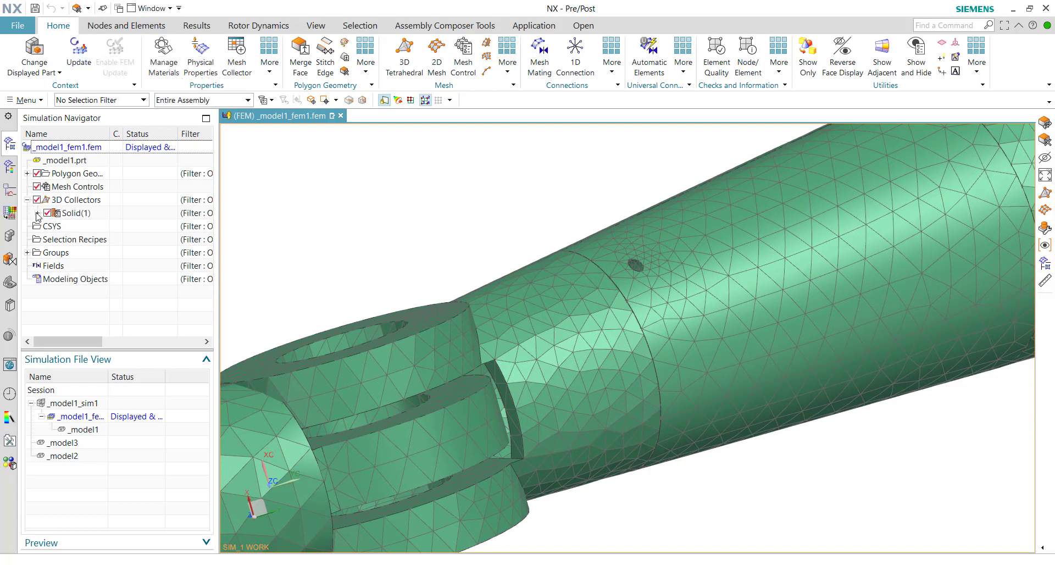
left_click(37, 213)
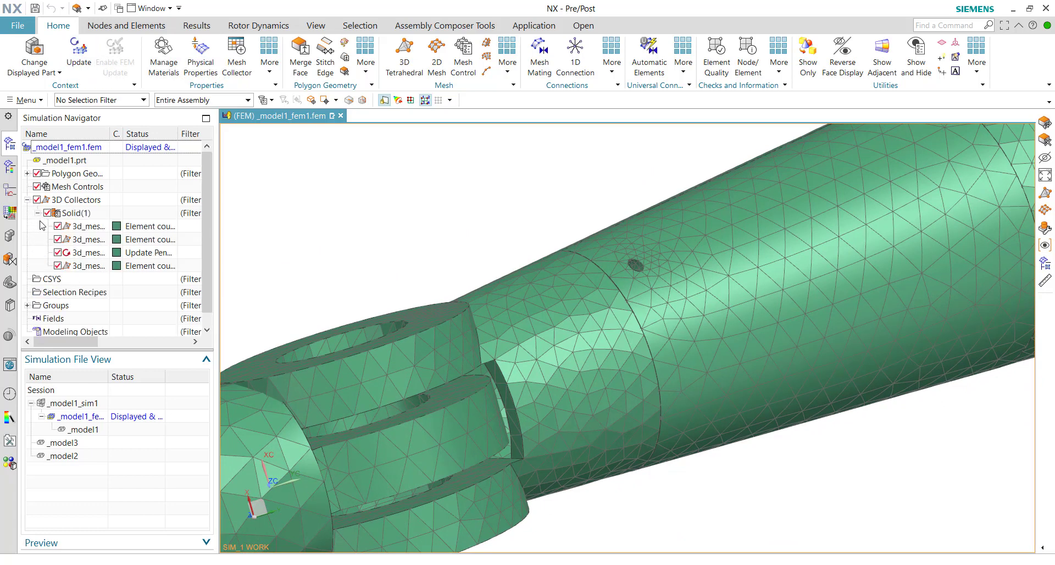
left_click(96, 254)
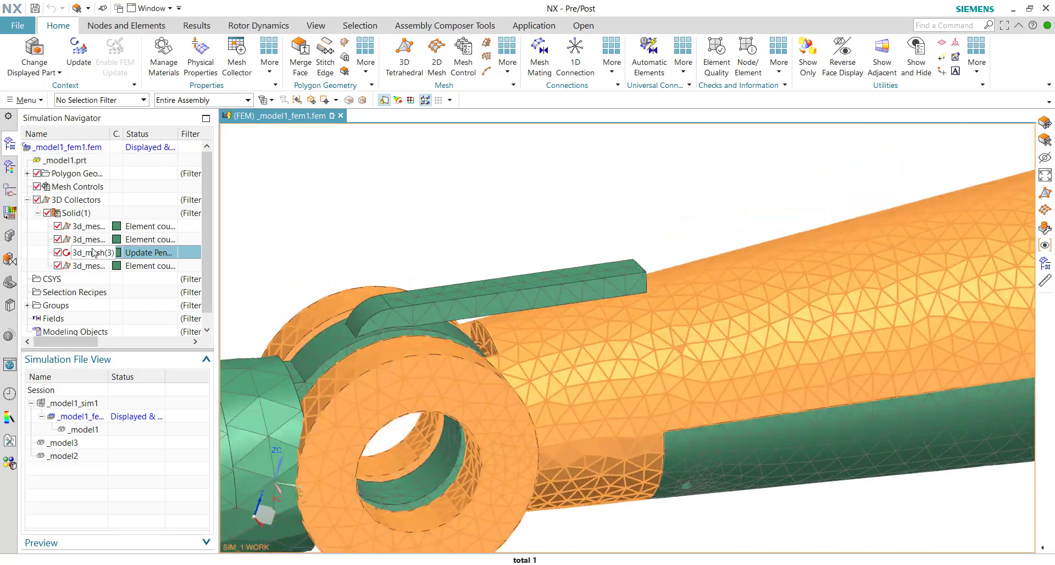
key("Escape")
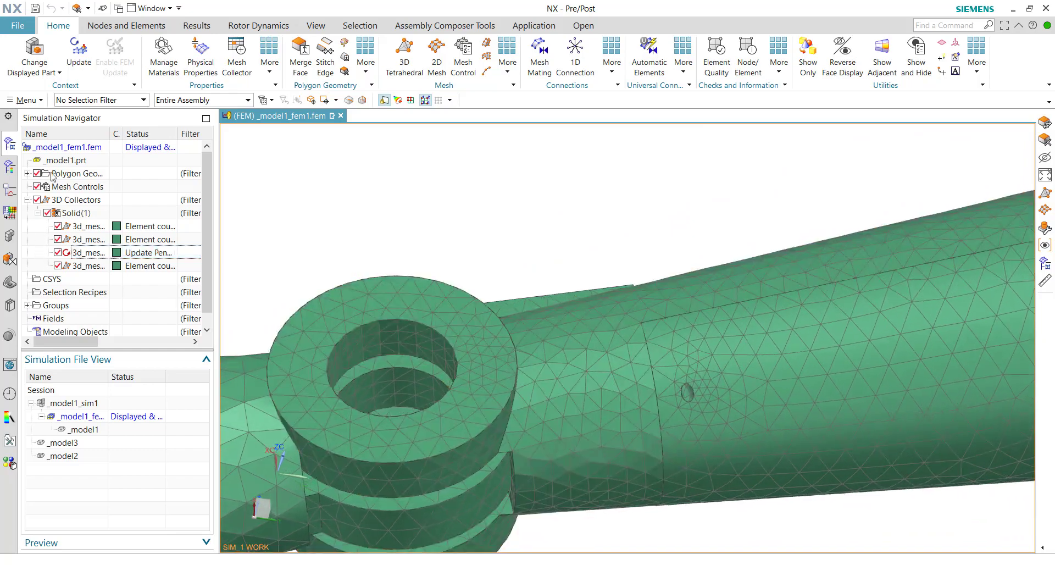
left_click(79, 55)
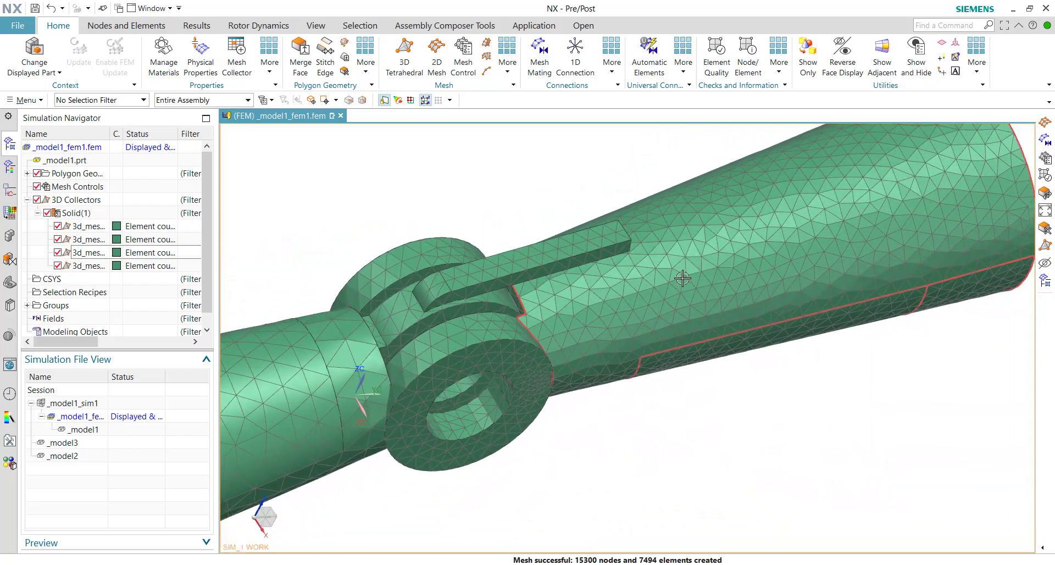
Run an Element Quality check on all displayed elements using warning and error limits.
left_click(710, 55)
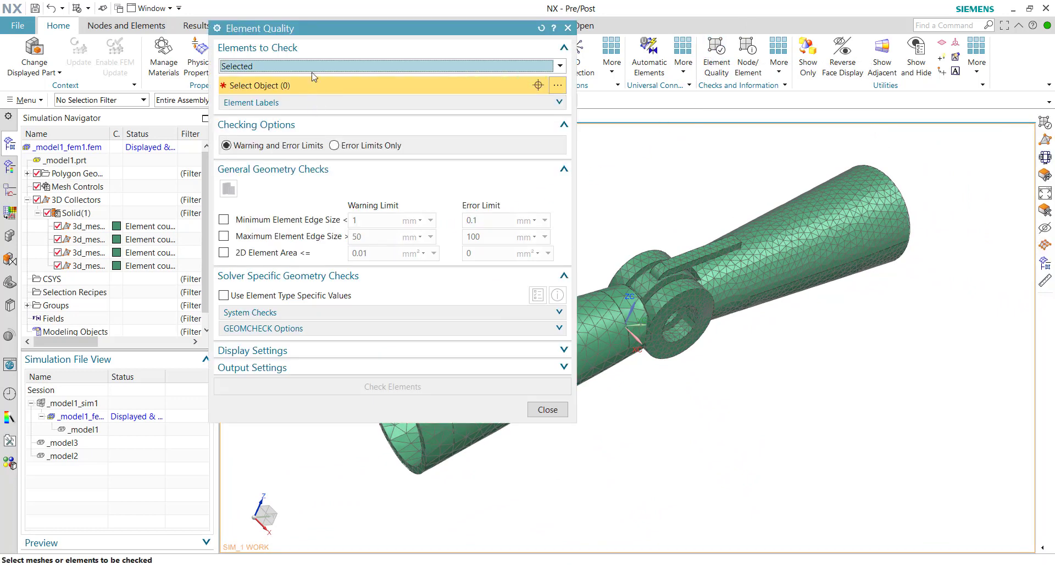
left_click(312, 67)
left_click(307, 81)
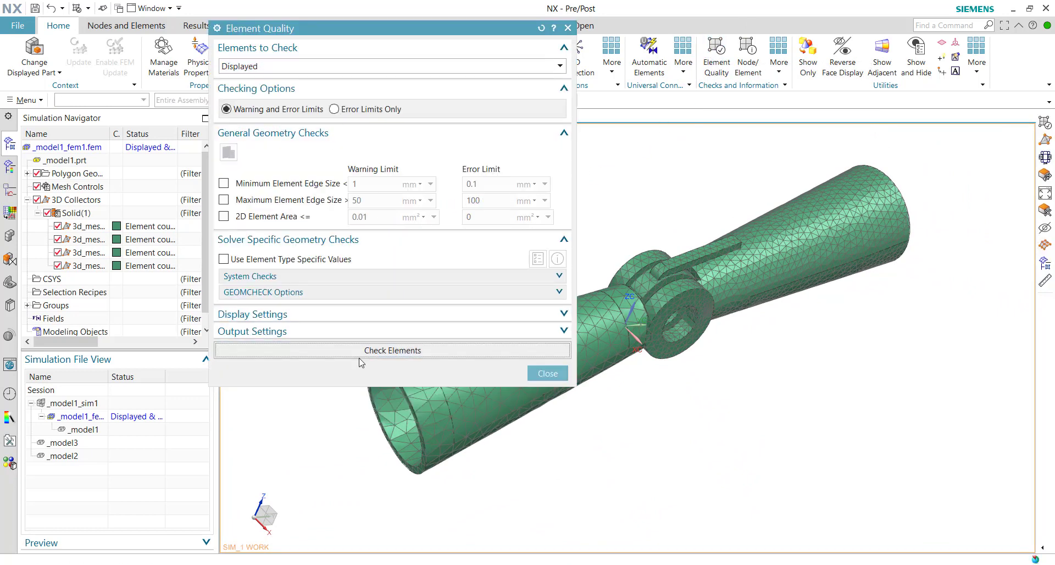
left_click(360, 351)
Examine the flagged elements around the small tube hole and the rest of the hinge mesh, closing the quality check when done.
middle_click_drag(577, 396, 795, 281)
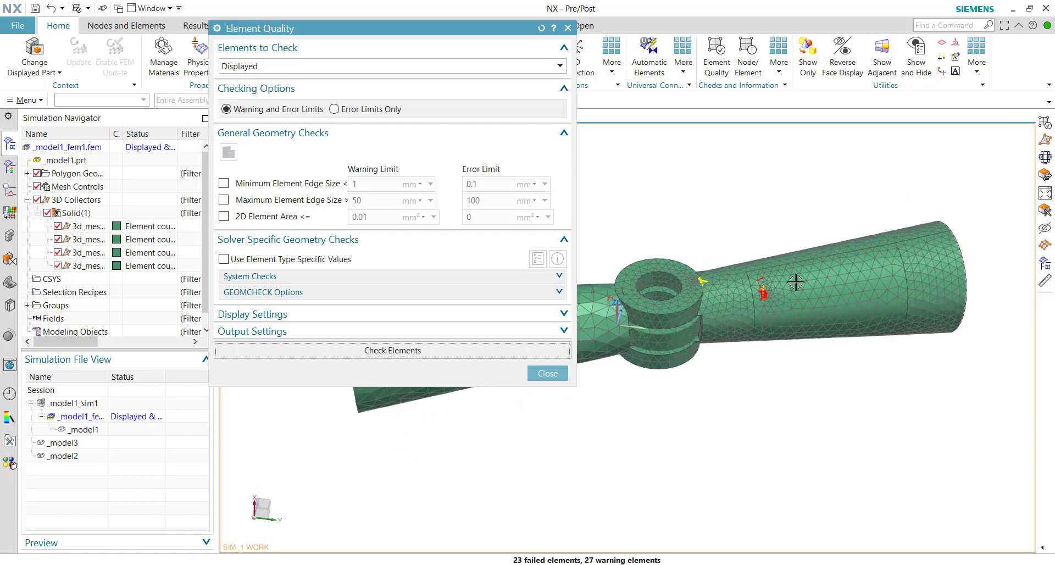
scroll(794, 291, "up", 10)
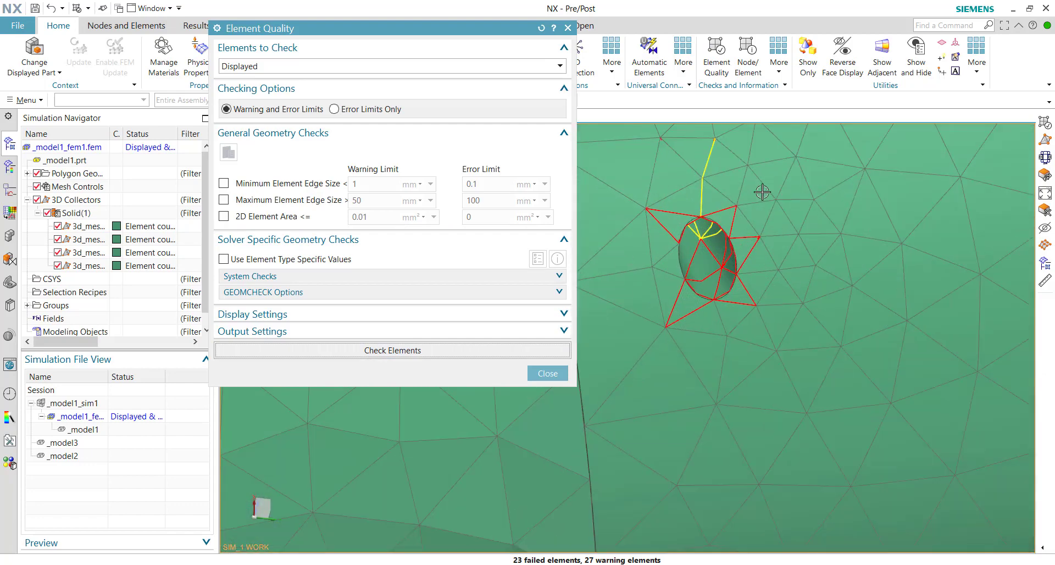
scroll(676, 204, "up", 2)
scroll(686, 231, "down", 6)
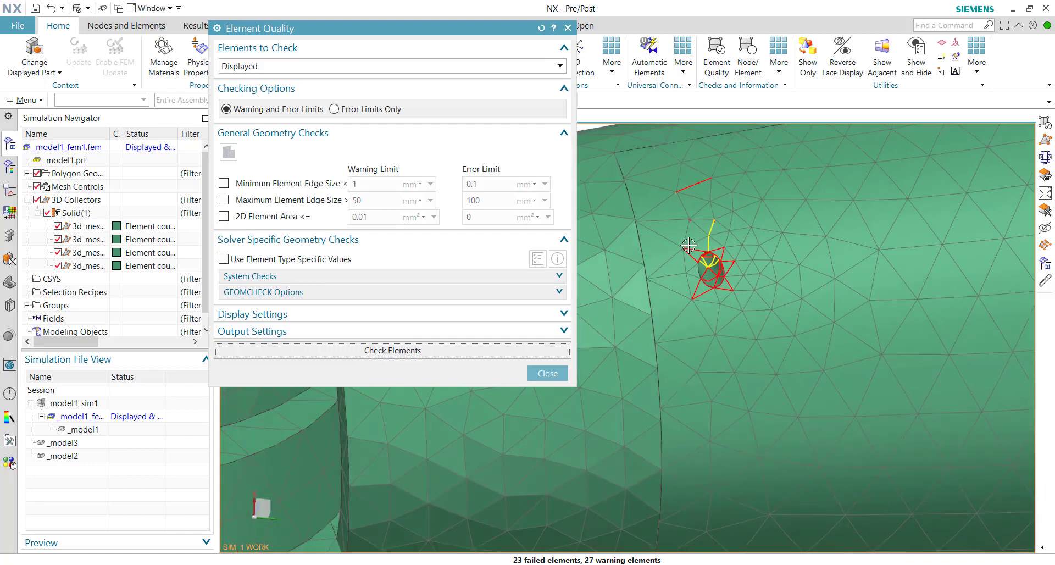
middle_click_drag(696, 251, 811, 265)
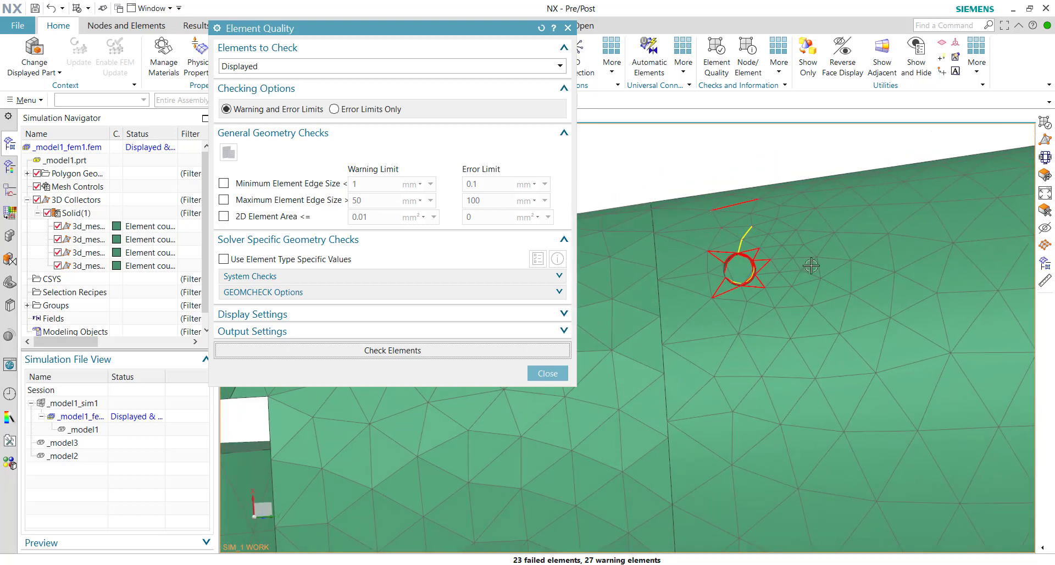
middle_click_drag(706, 291, 660, 259)
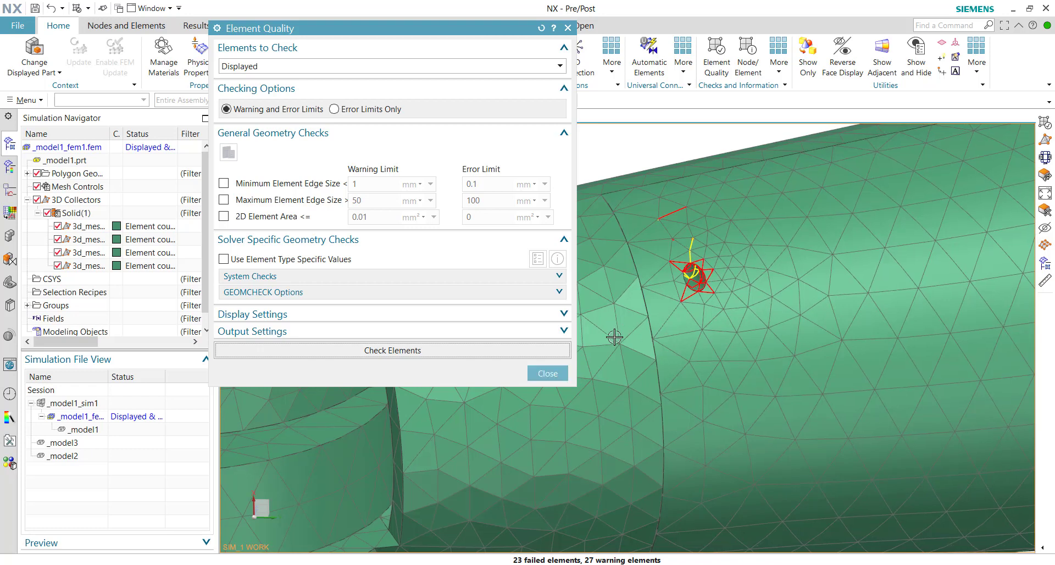
scroll(537, 371, "down", 2)
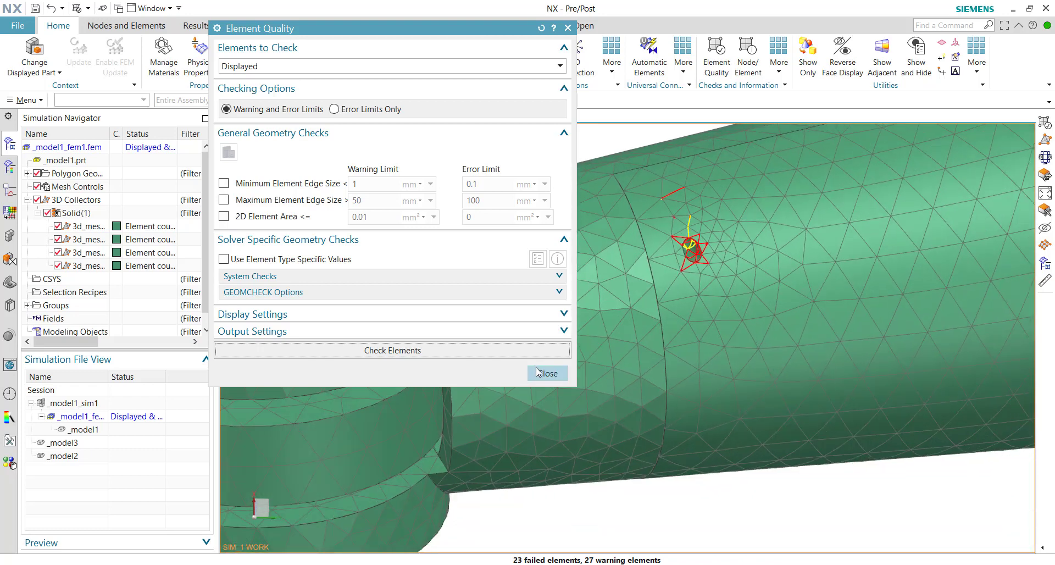
left_click(538, 379)
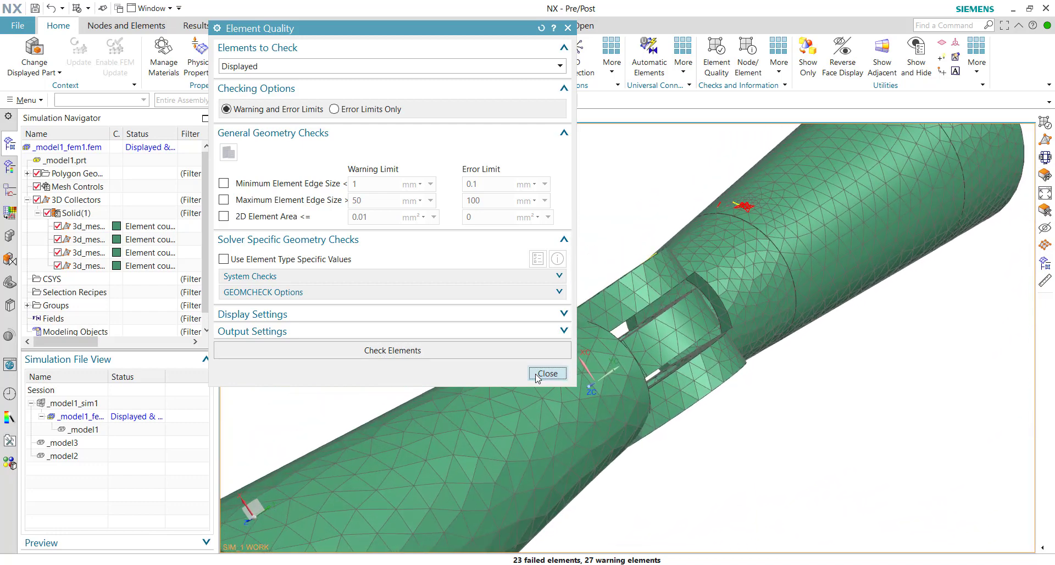
left_click(546, 374)
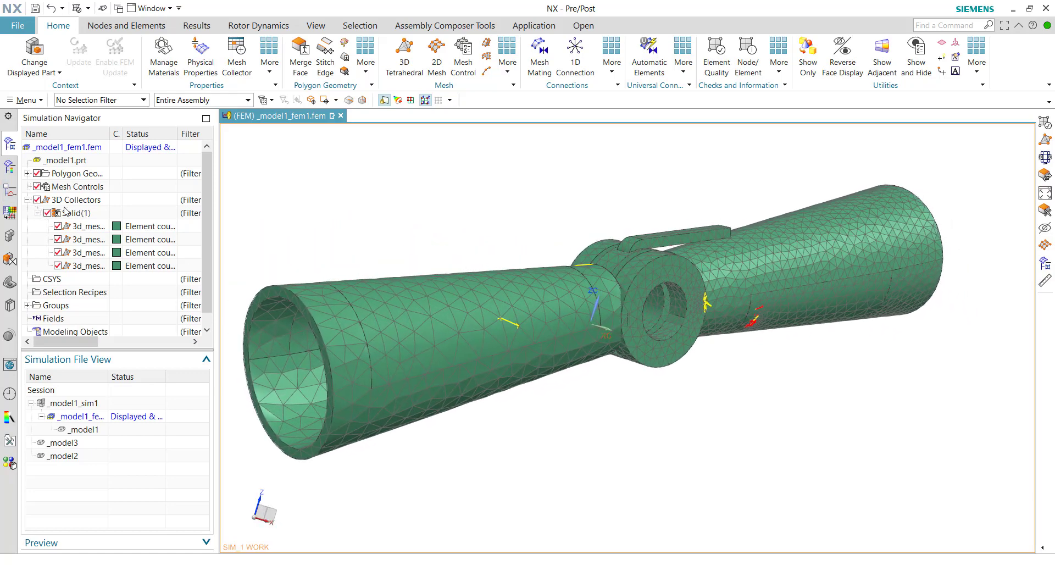
Edit the Solid(1) mesh collector and assign the library material Aluminum_6061 to its PSOLID1 property.
left_click(81, 214)
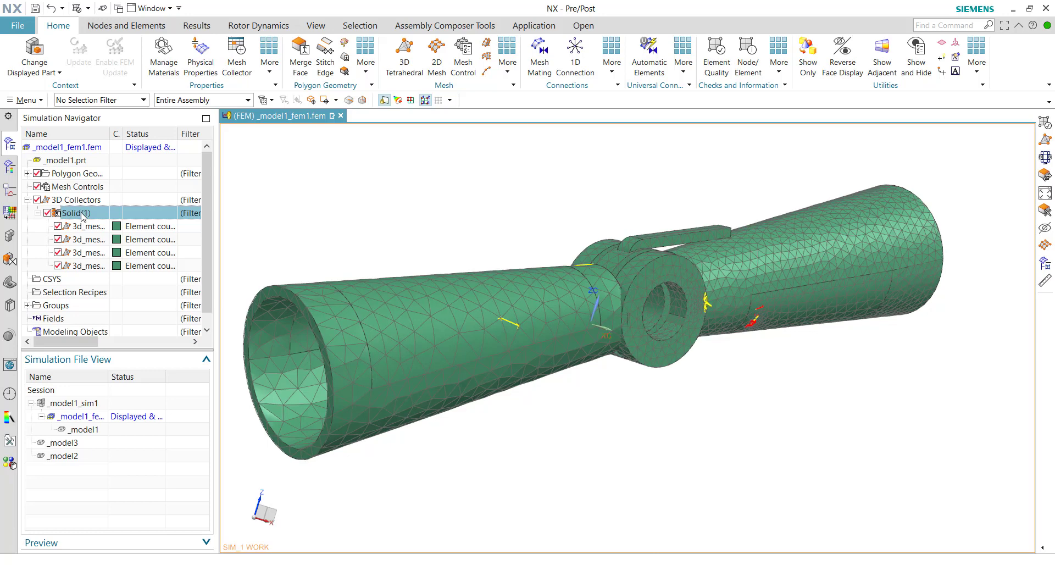
double_click(81, 213)
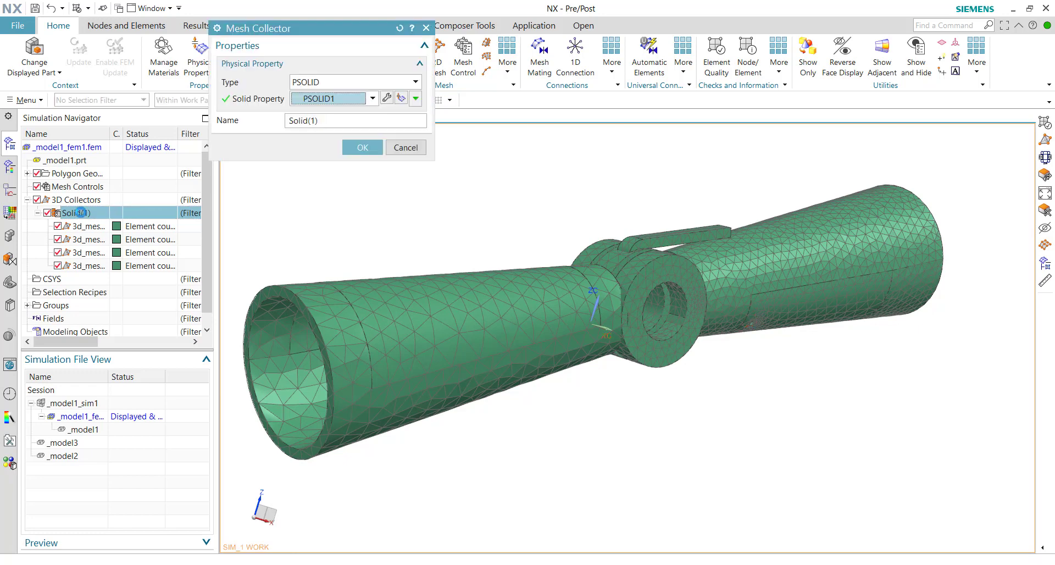
left_click(387, 99)
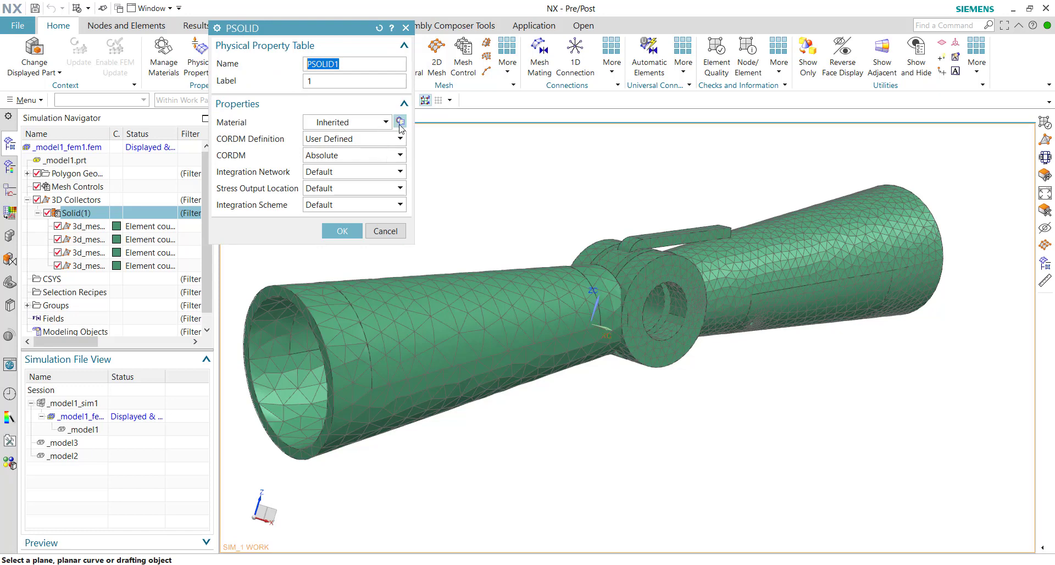
left_click(400, 121)
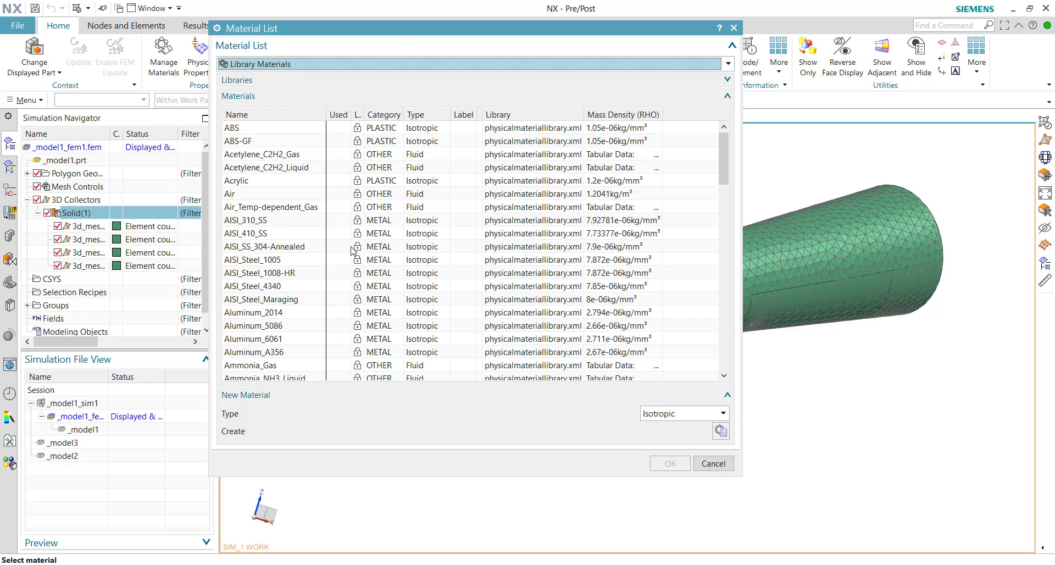
scroll(335, 267, "down", 3)
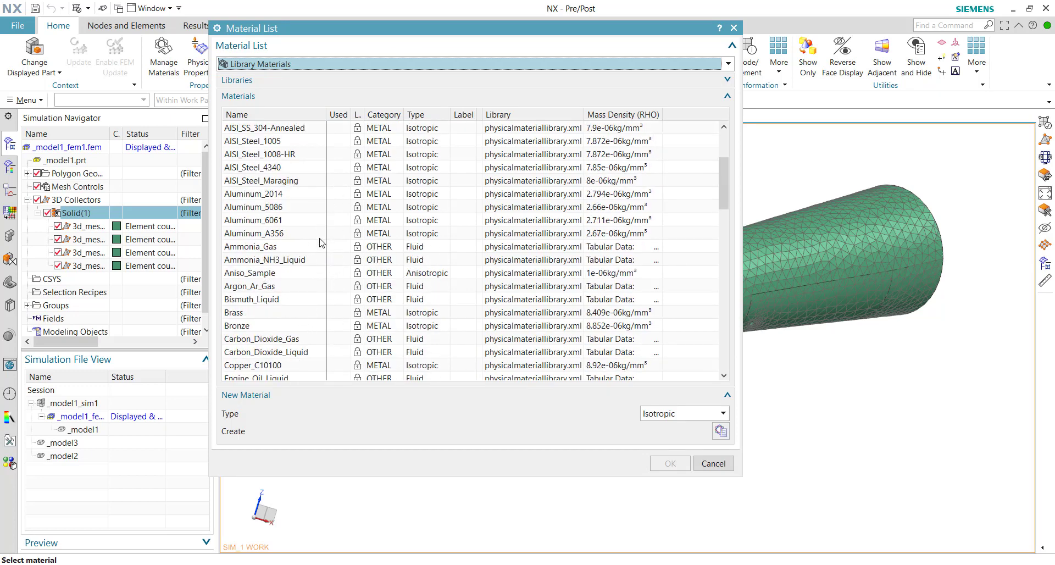
left_click(294, 223)
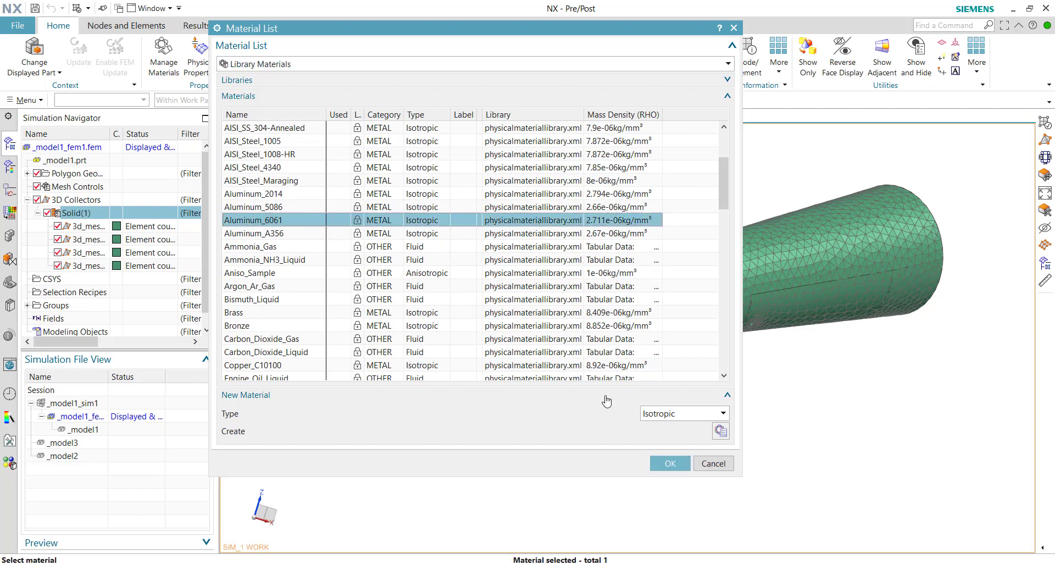
left_click(670, 463)
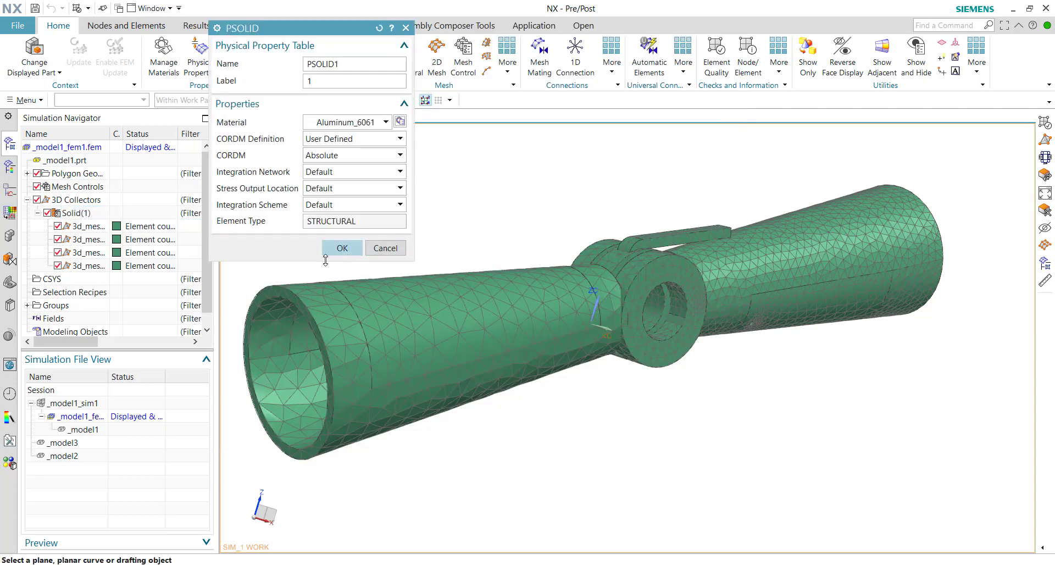
left_click(342, 248)
left_click(362, 148)
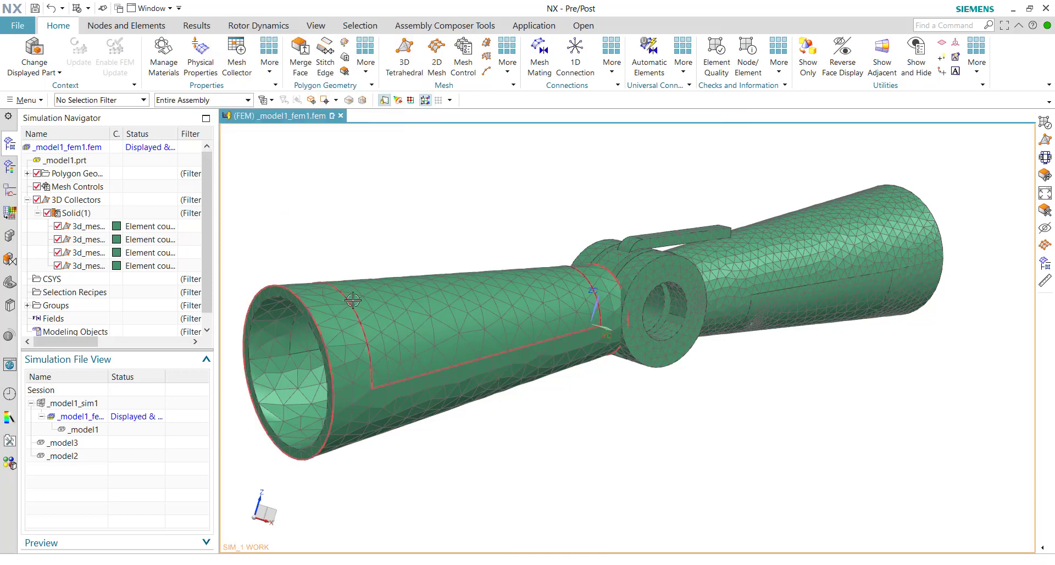
Display the _model1_sim1 simulation and examine the hinge joint from several sides.
middle_click_drag(396, 197, 287, 253)
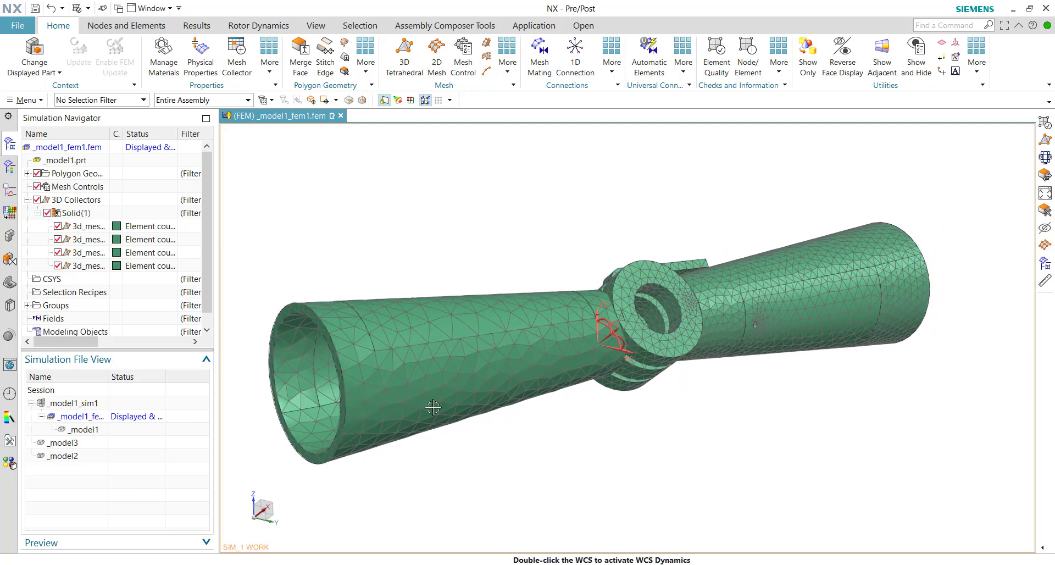
middle_click_drag(433, 407, 430, 414)
left_click(97, 419)
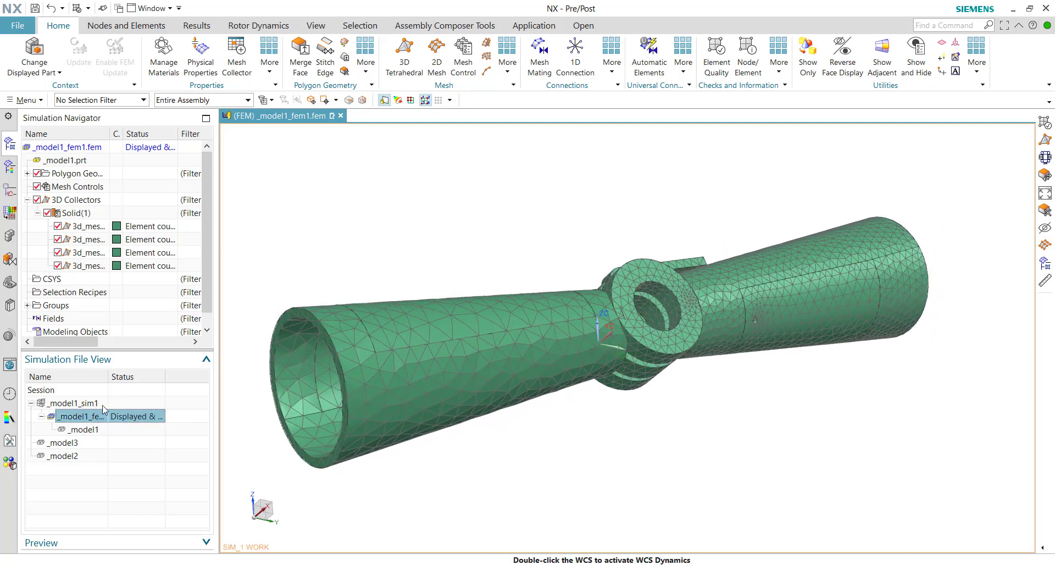
mouse_move(108, 377)
left_mouse_down()
mouse_move(138, 377)
mouse_move(118, 377)
left_mouse_up()
left_click(110, 406)
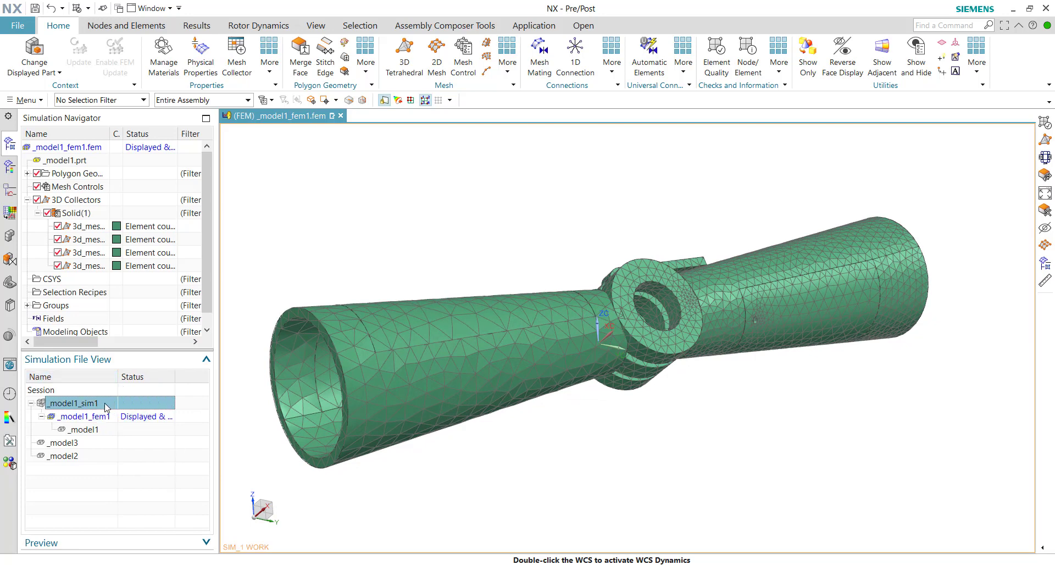
double_click(106, 406)
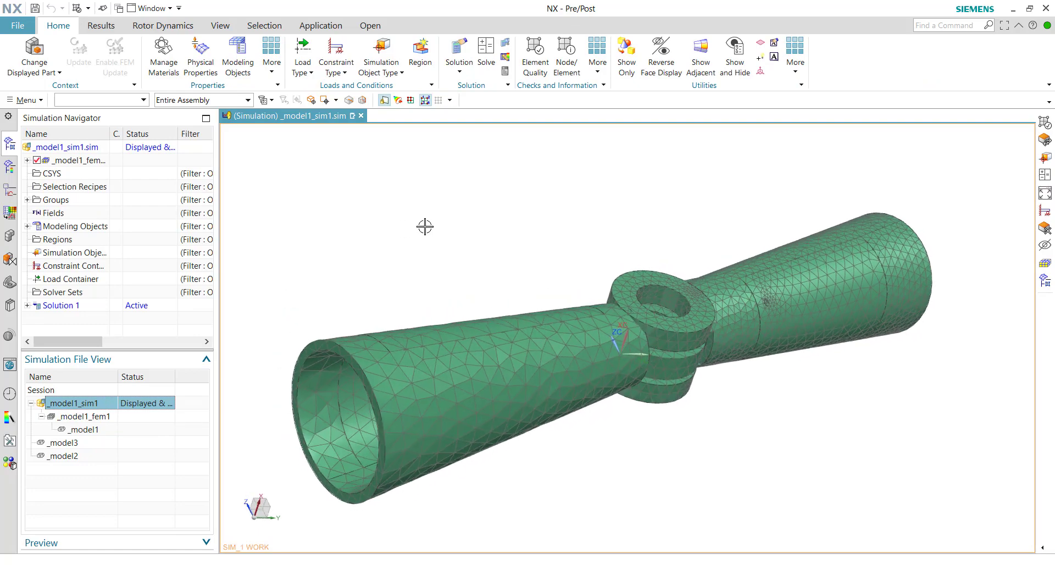
middle_click_drag(425, 226, 542, 254)
scroll(633, 330, "up", 3)
middle_click_drag(386, 371, 349, 405)
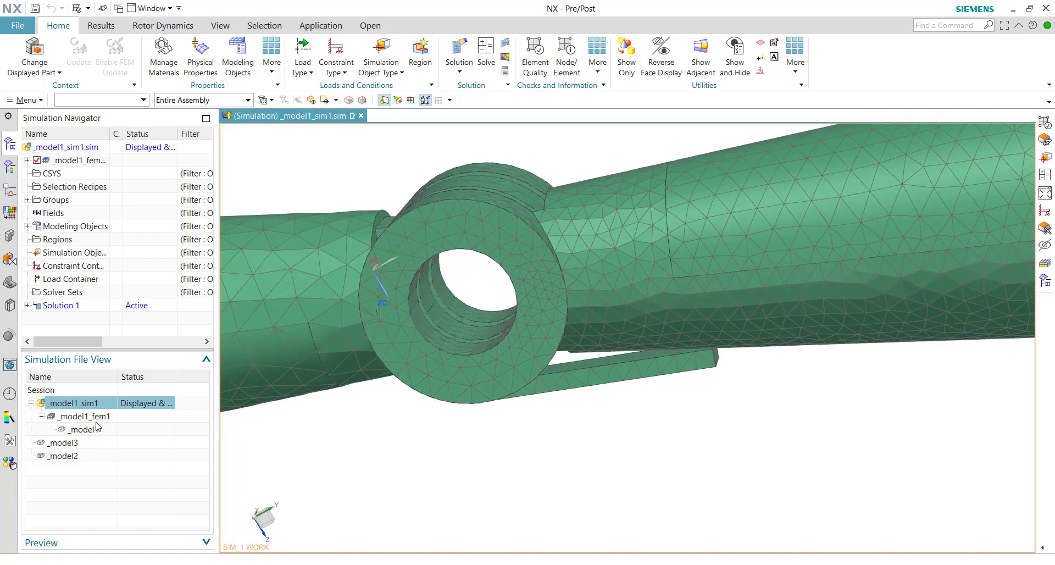
Make _model1_fem1 the displayed FEM again.
left_click(109, 417)
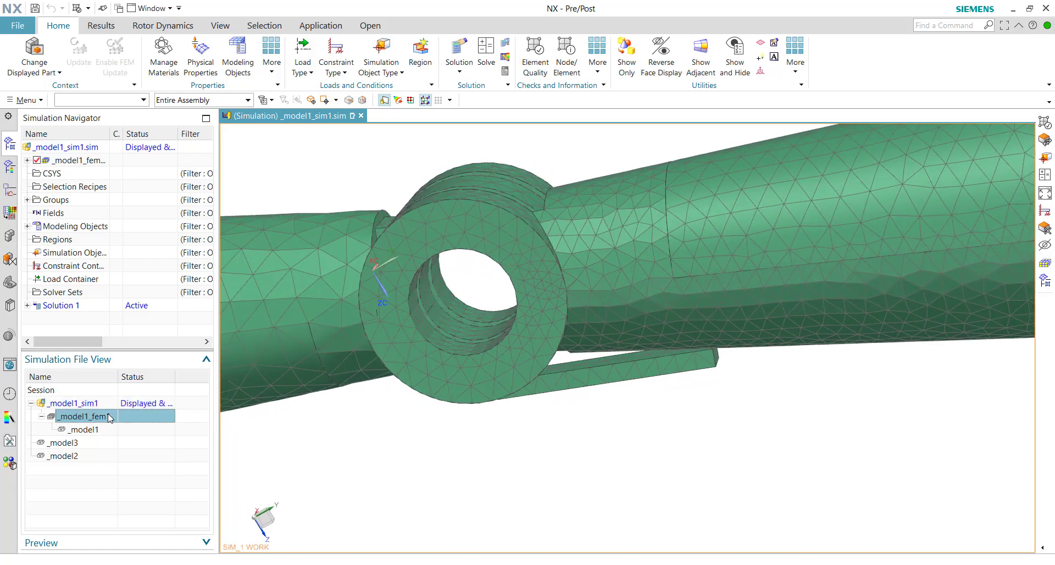
double_click(109, 416)
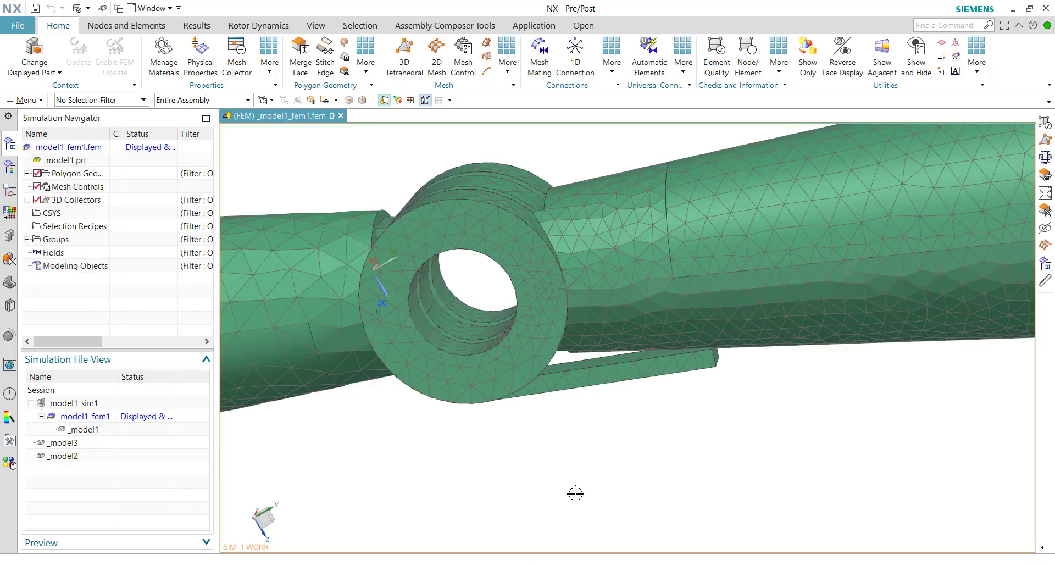
middle_click_drag(575, 494, 640, 439)
scroll(640, 418, "down", 1)
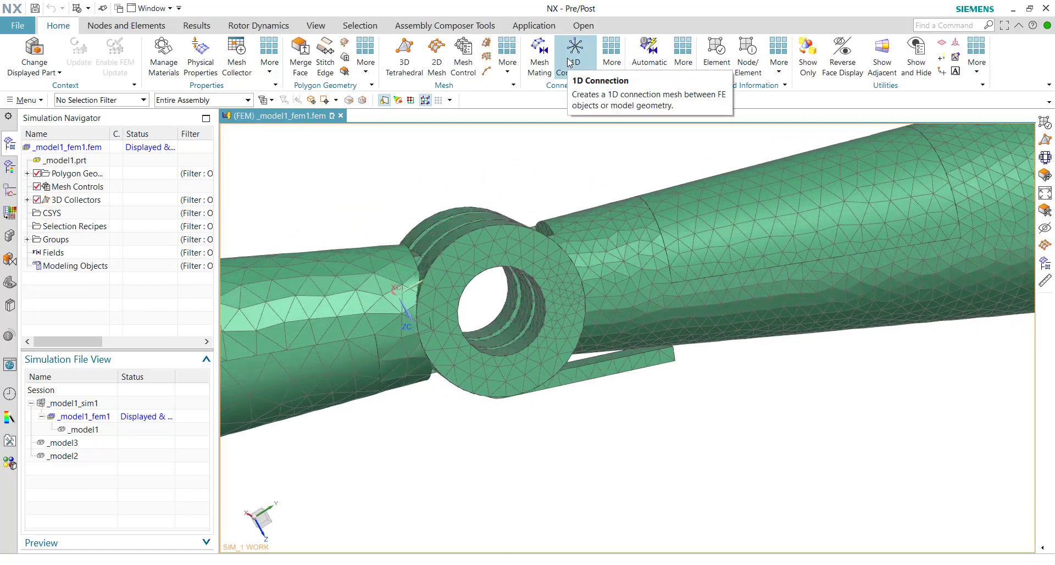
left_click(571, 61)
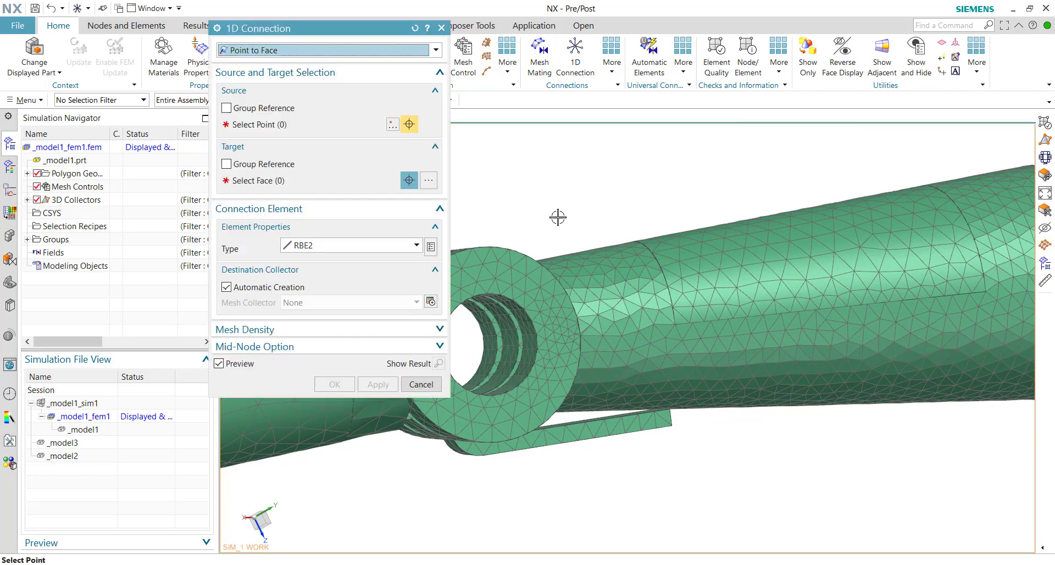
middle_click_drag(558, 217, 466, 277)
left_click(418, 386)
Hide the 3D Collectors meshes and the first three polygon bodies, leaving only Polygon Body (4) shown.
middle_click_drag(541, 354, 323, 248)
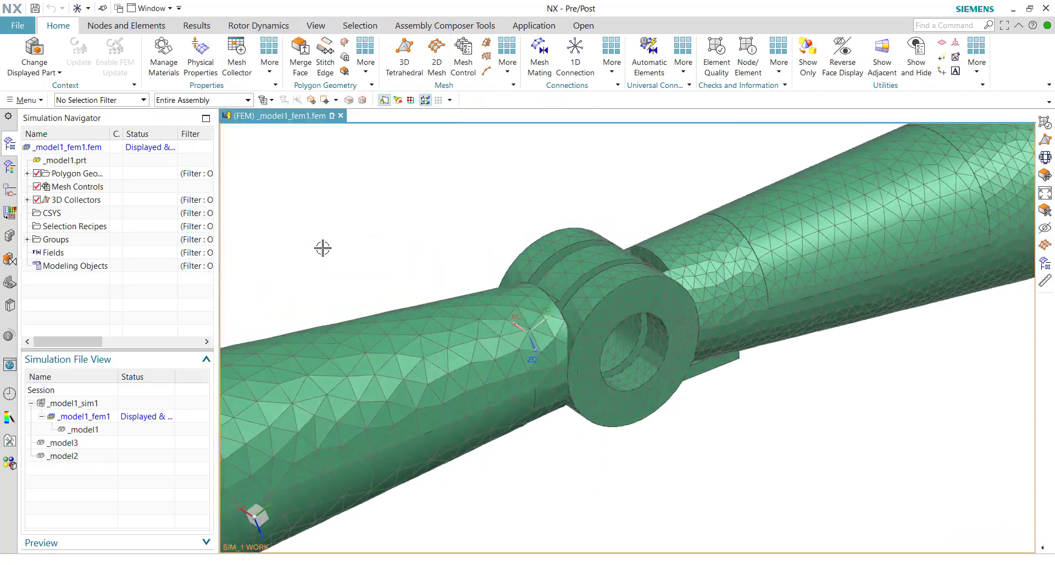
left_click(36, 200)
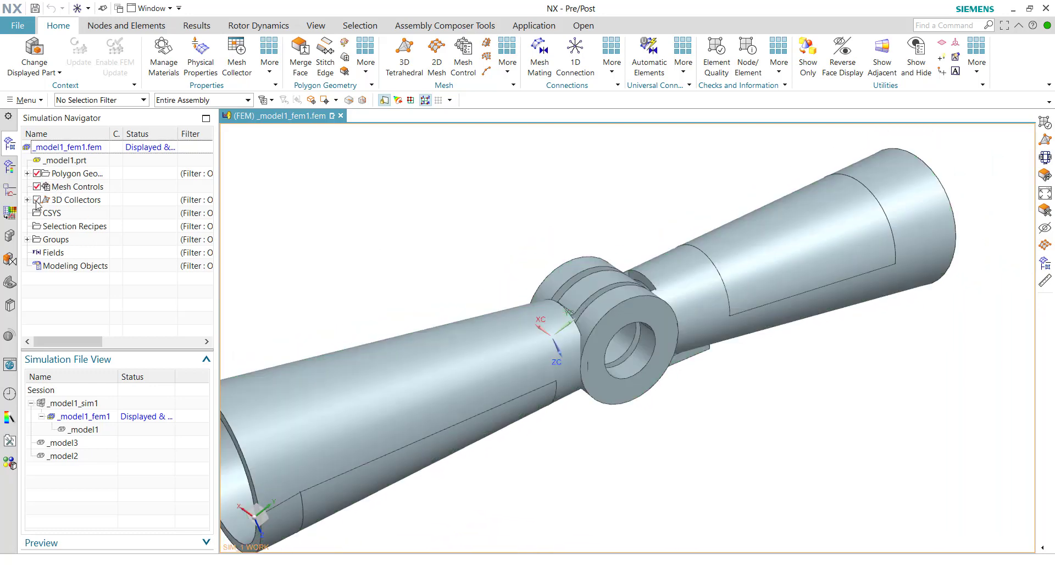
left_click(97, 205)
left_click(26, 174)
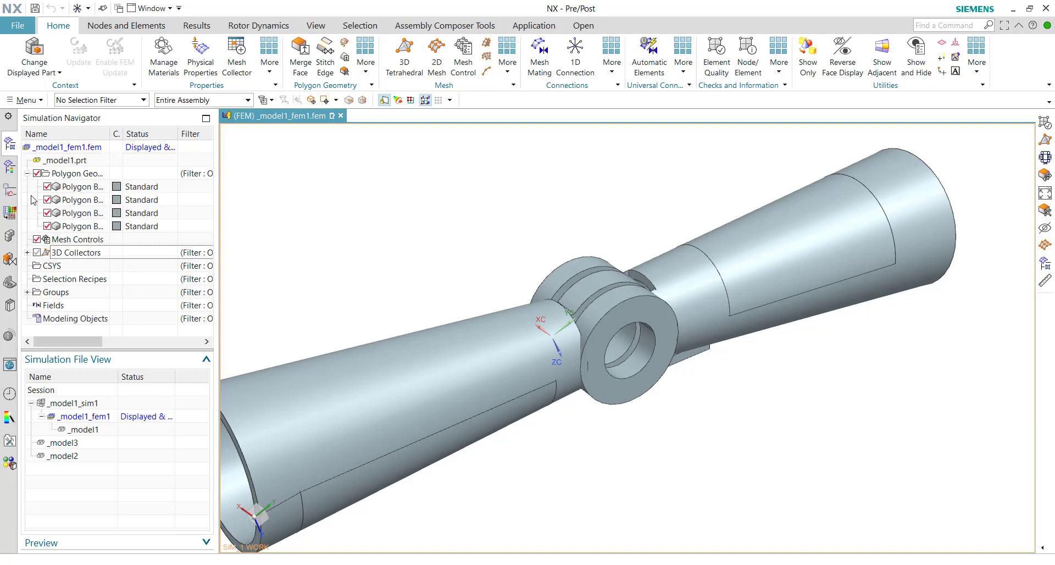
left_click(79, 200)
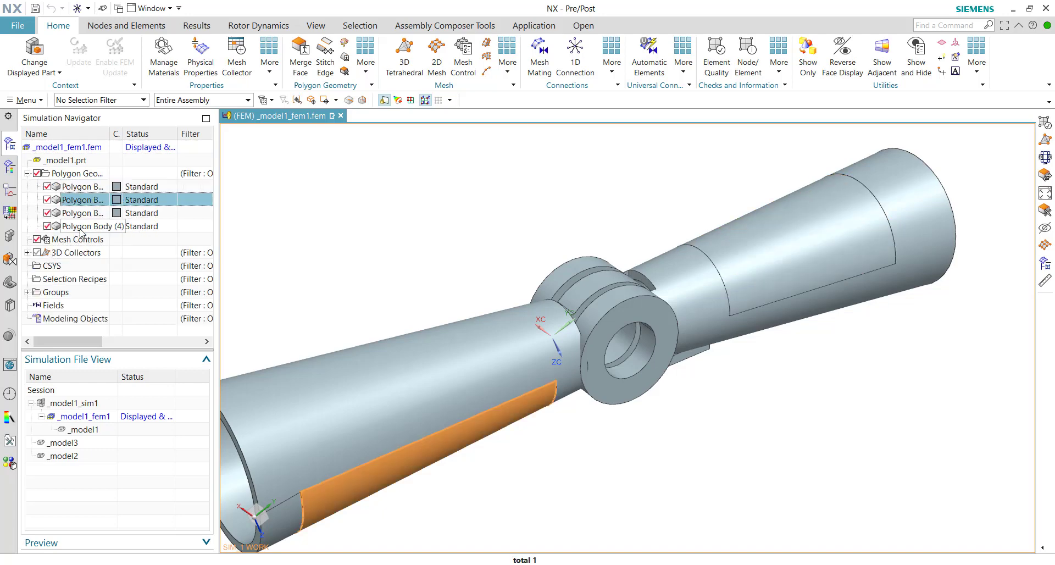
left_click(47, 187)
left_click(48, 200)
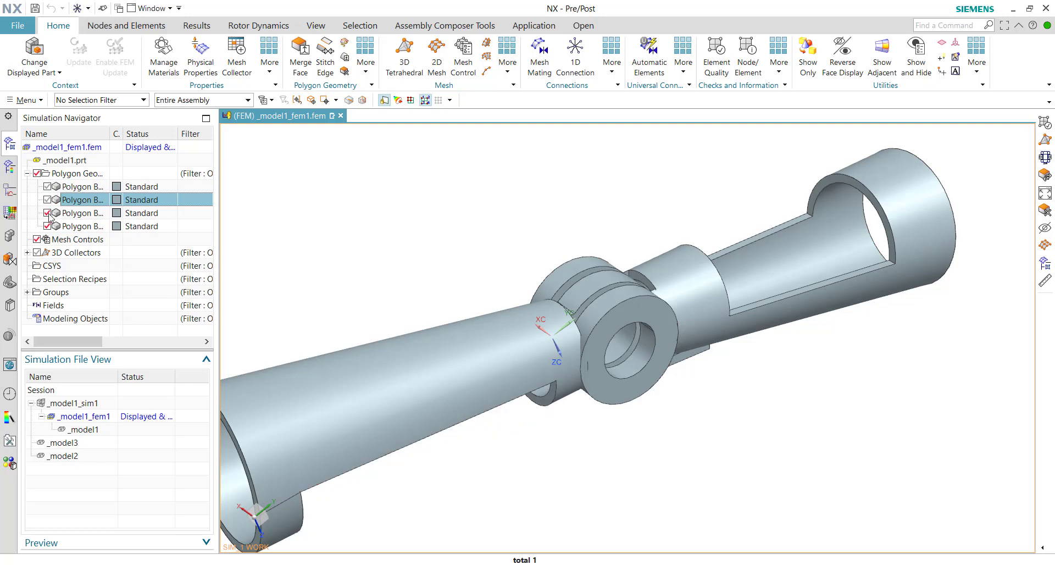
left_click(47, 213)
Examine the hinge bore faces of Polygon Body (4) together with those of the temporarily displayed third polygon body.
middle_click_drag(632, 357, 575, 60)
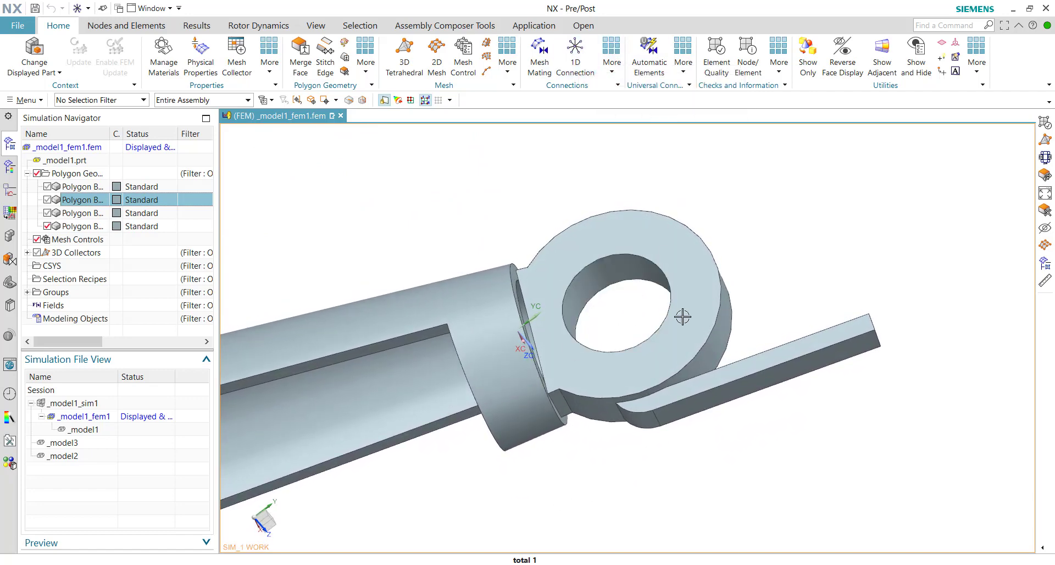
left_click(616, 270)
left_click(47, 213)
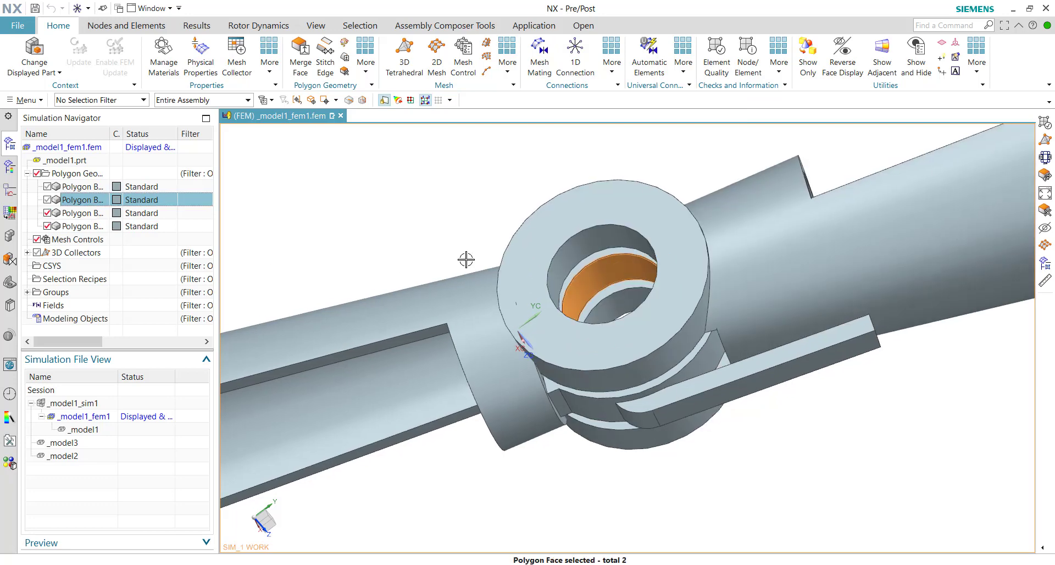
left_click(629, 309)
left_click(629, 309)
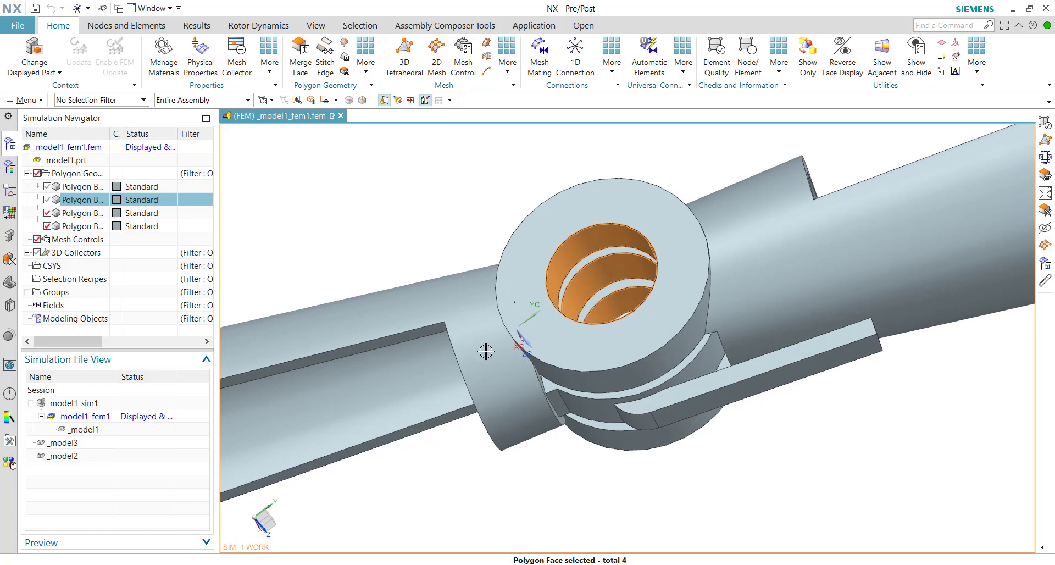
key("Escape")
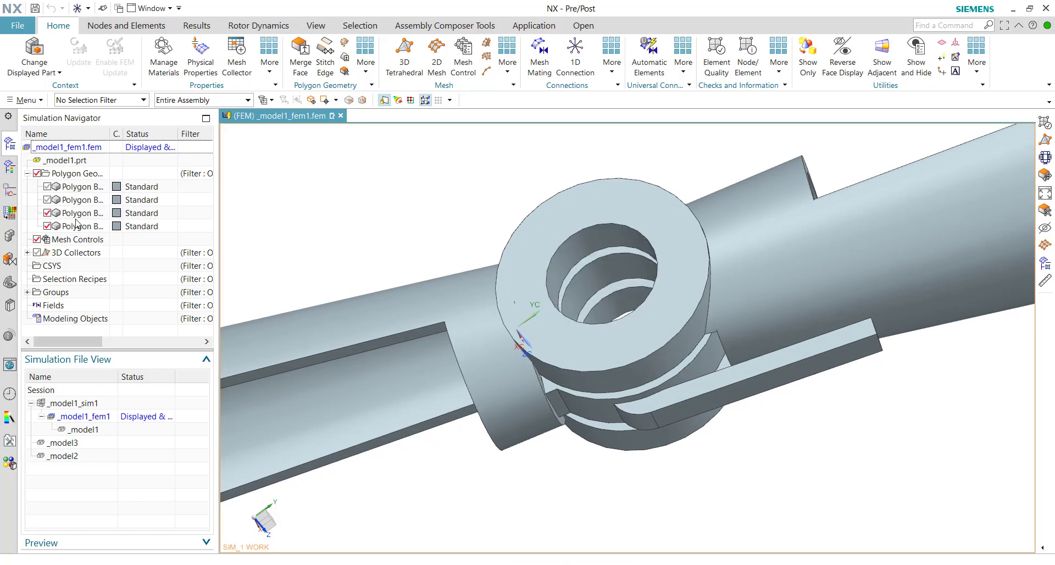
left_click(47, 212)
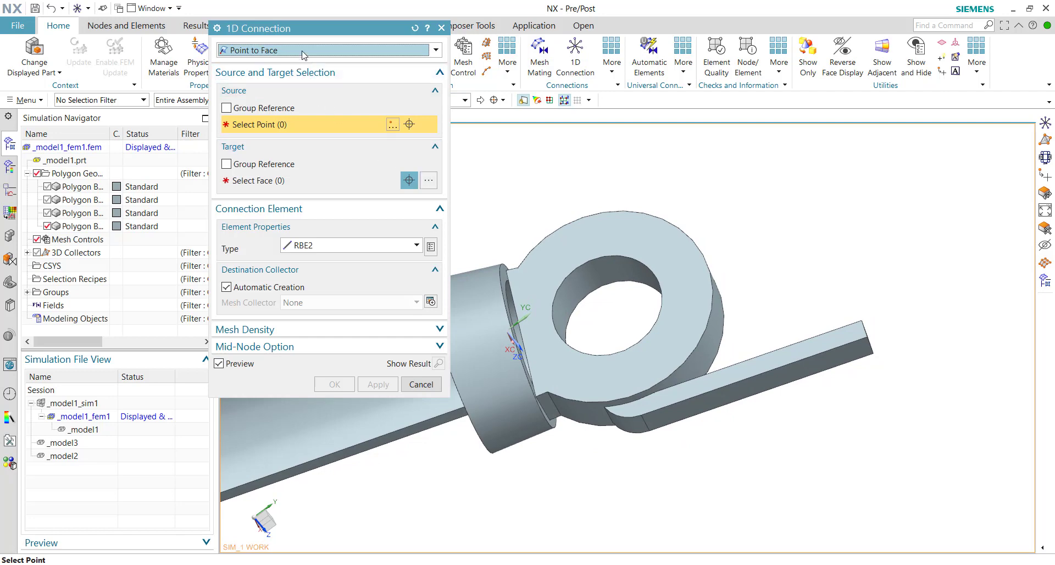
Start a Point to Face 1D connection with its source point 50% between the centers of the two bore edges on Polygon Body (4).
left_click(303, 54)
left_click(294, 57)
scroll(621, 308, "up", 5)
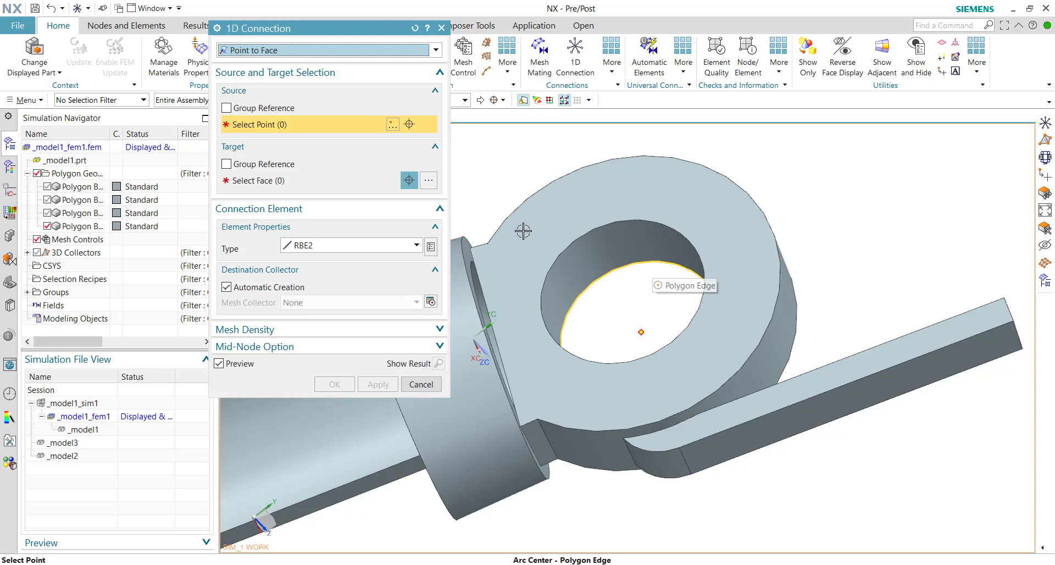
left_click(391, 125)
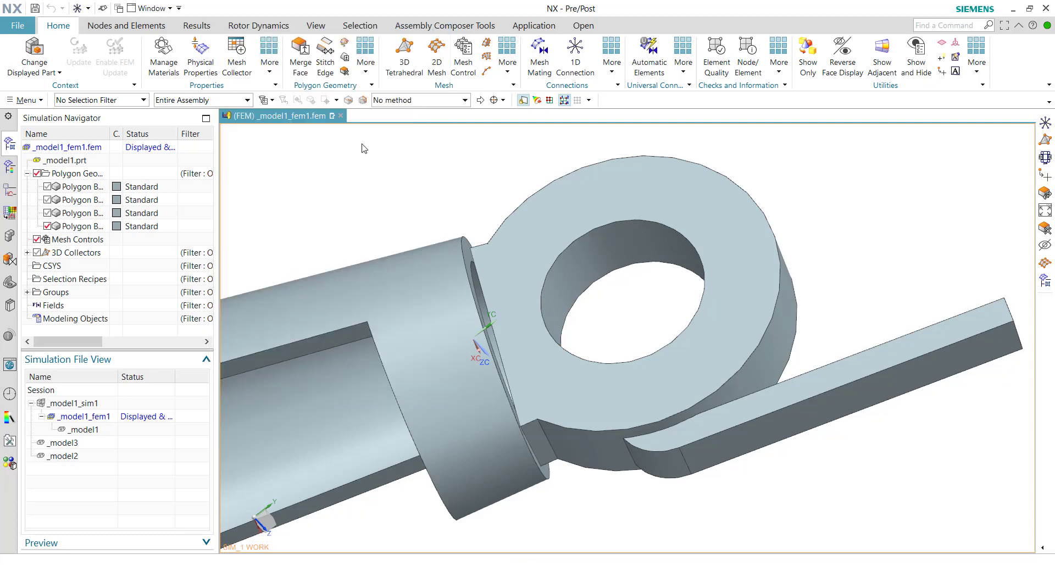
left_click(337, 51)
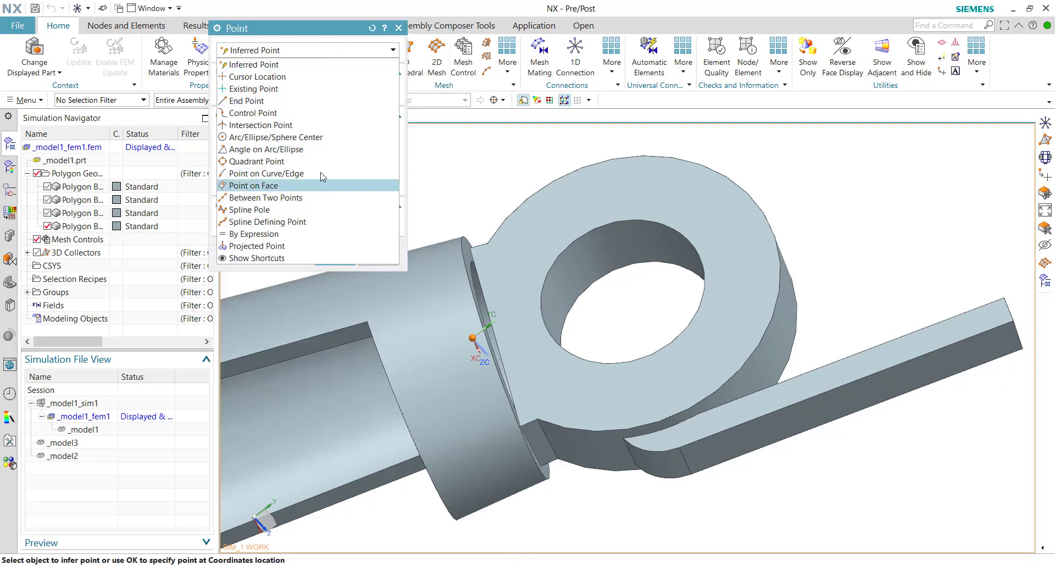
left_click(307, 199)
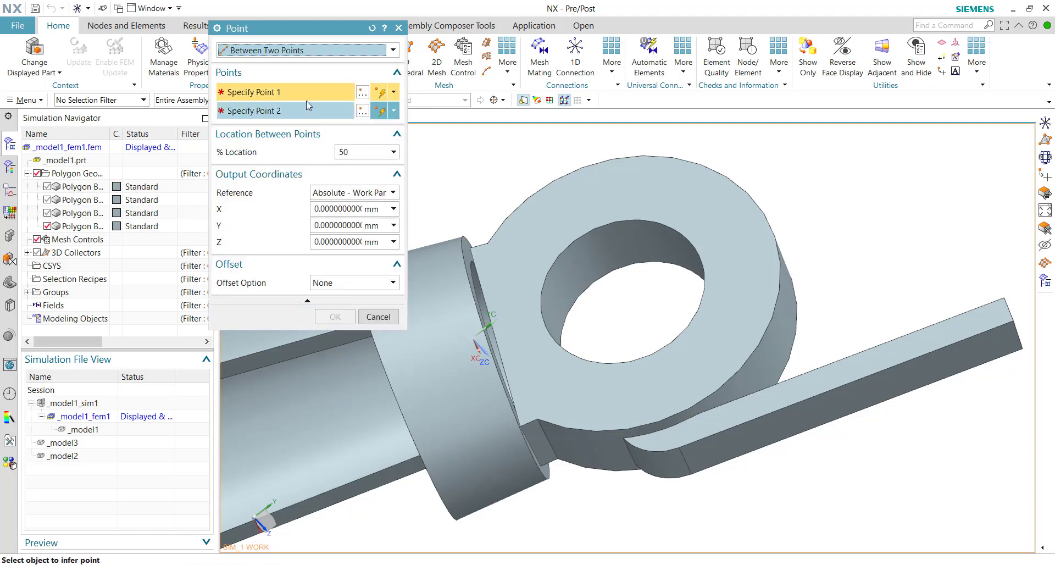
left_click(593, 242)
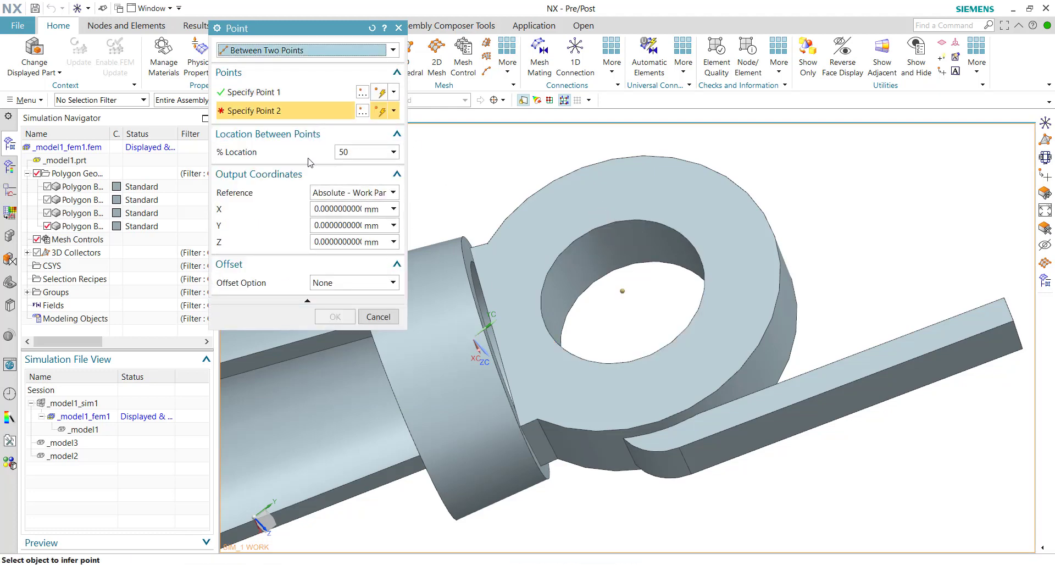
left_click(646, 285)
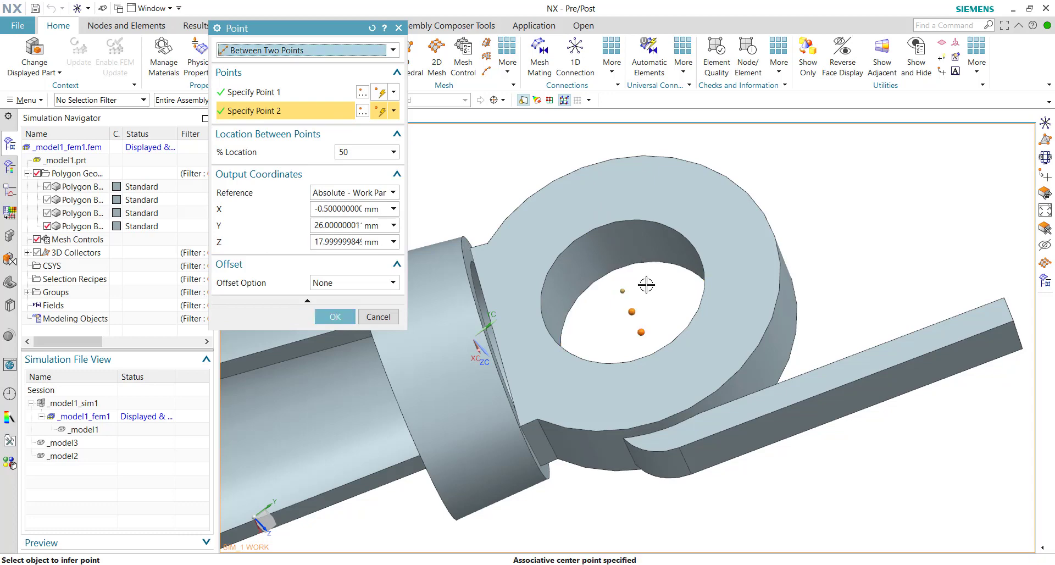
left_click(364, 154)
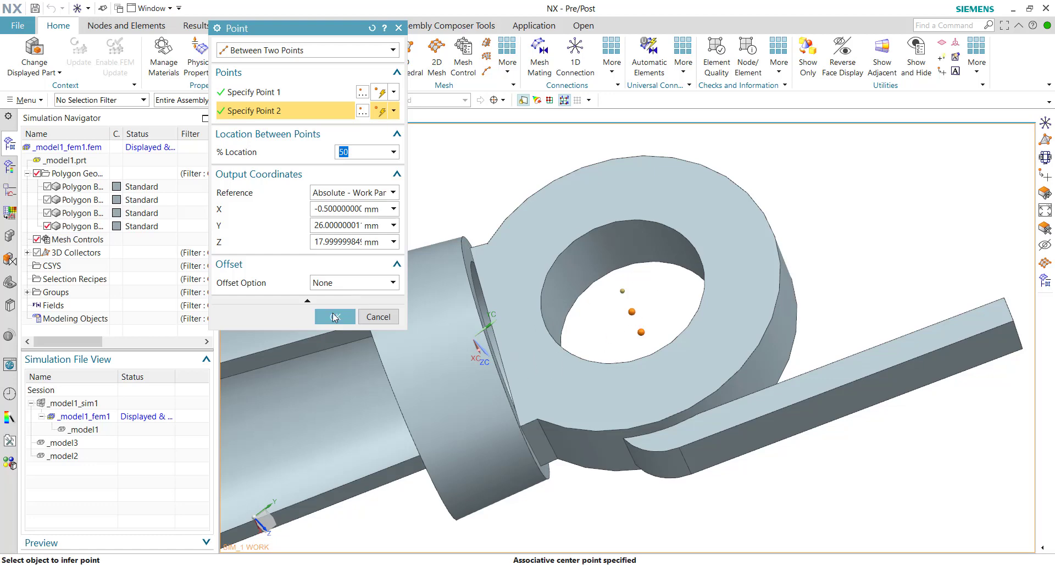
left_click(335, 317)
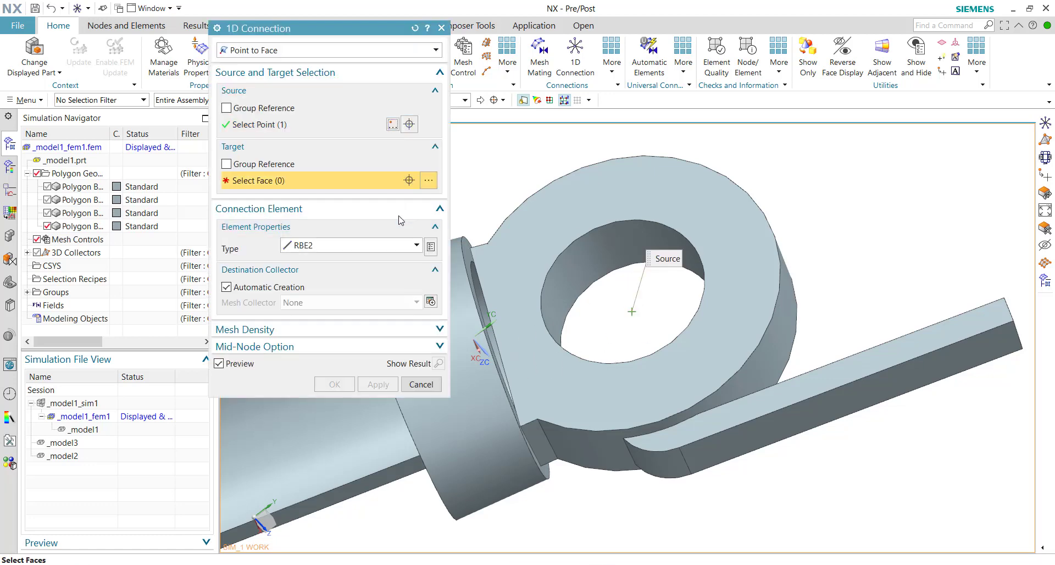
Create the RBE2 connection from the source point to the cylindrical bore face of Polygon Body (4).
left_click(660, 263)
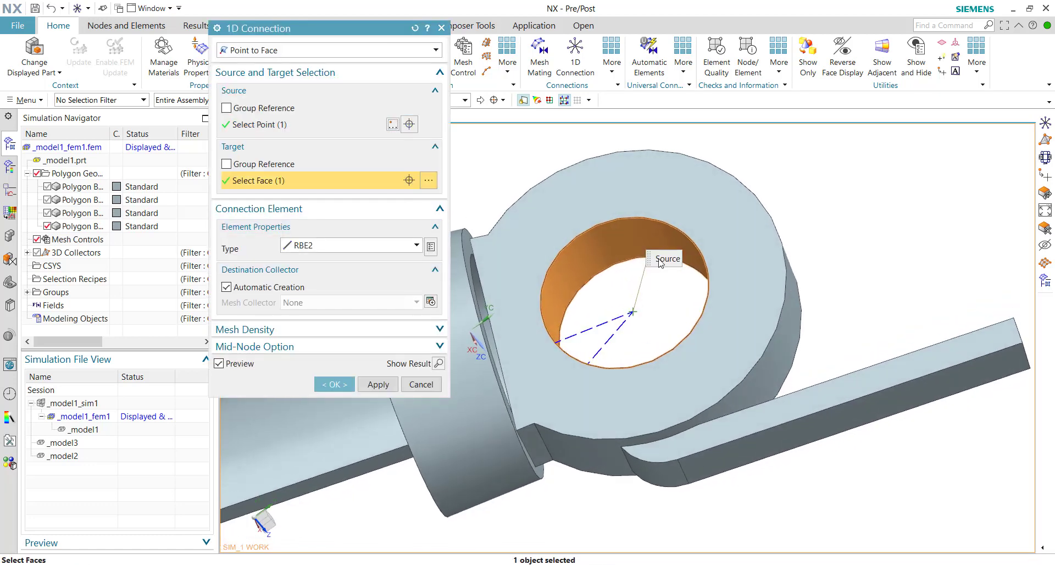
middle_click_drag(660, 263, 648, 287)
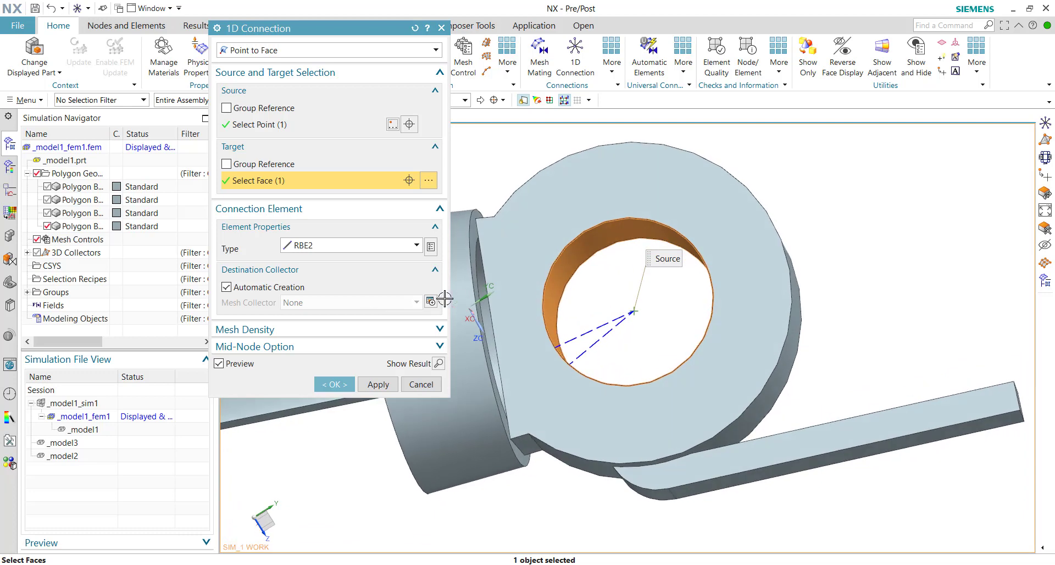
left_click(311, 245)
left_click(314, 259)
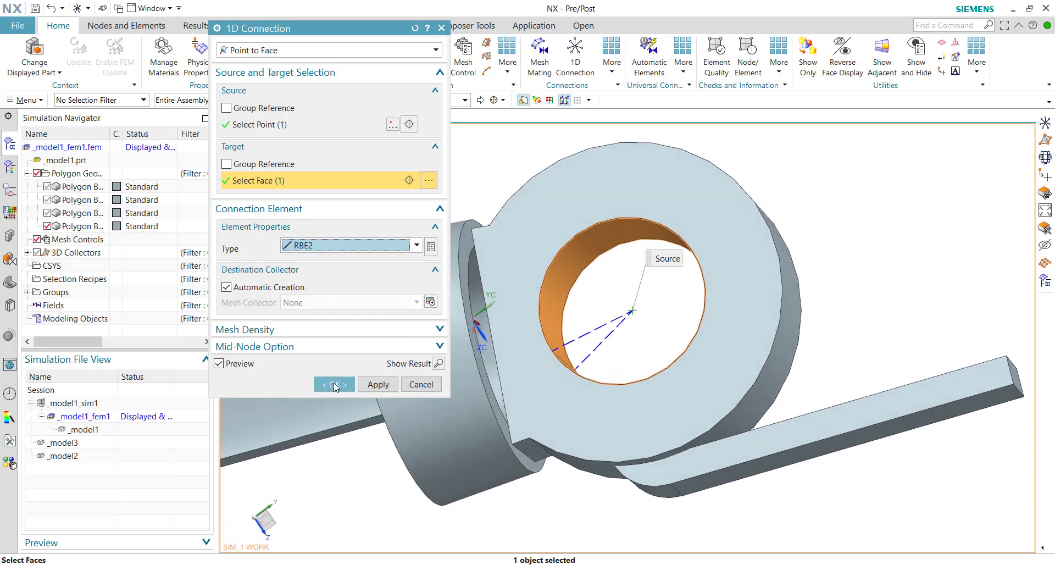
left_click(347, 244)
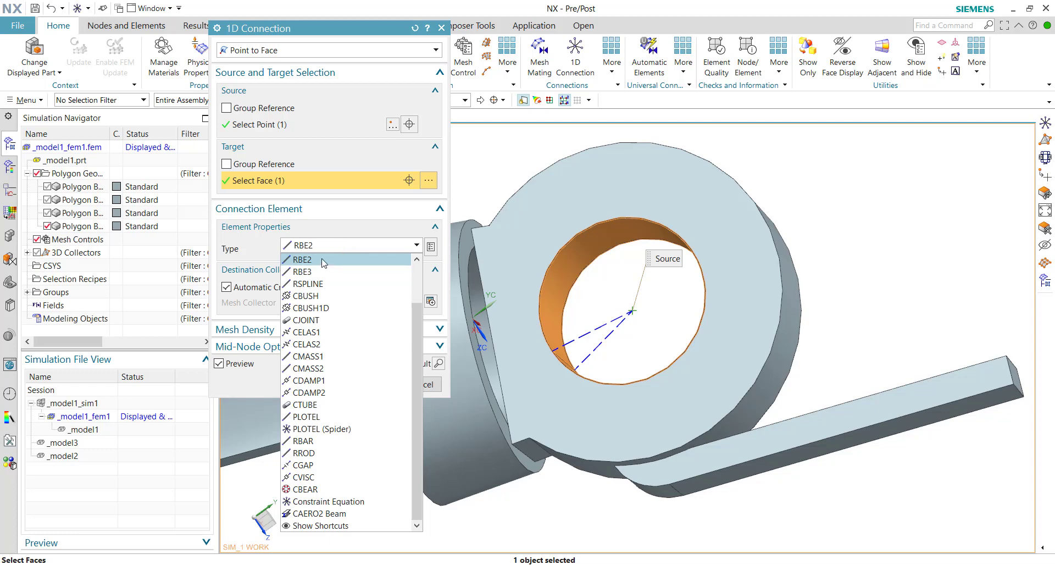
left_click(280, 248)
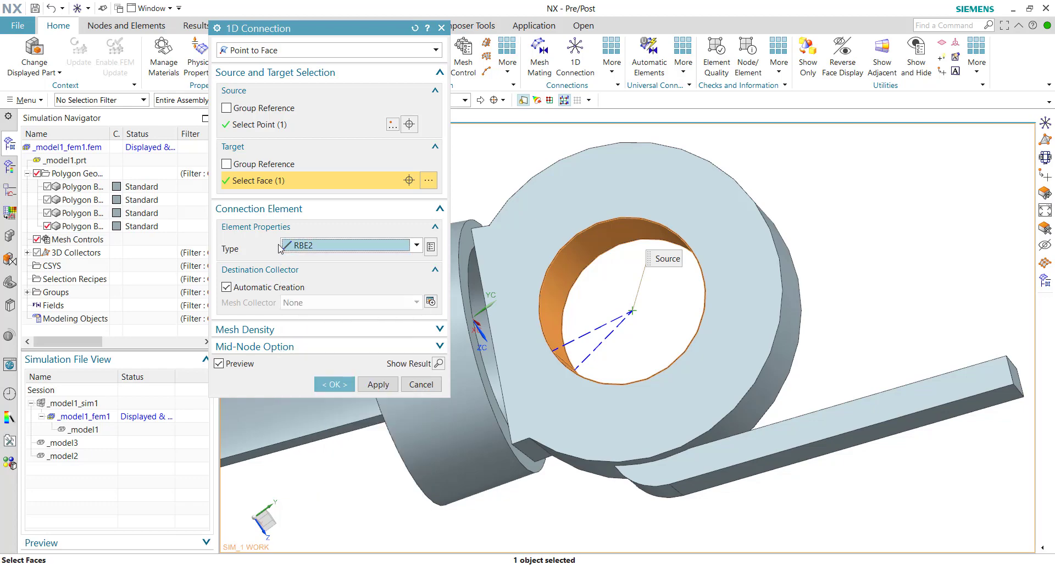
left_click(336, 384)
Examine the RBE2 spider elements inside the hinge bore from several angles and distances.
middle_click_drag(344, 374, 624, 374)
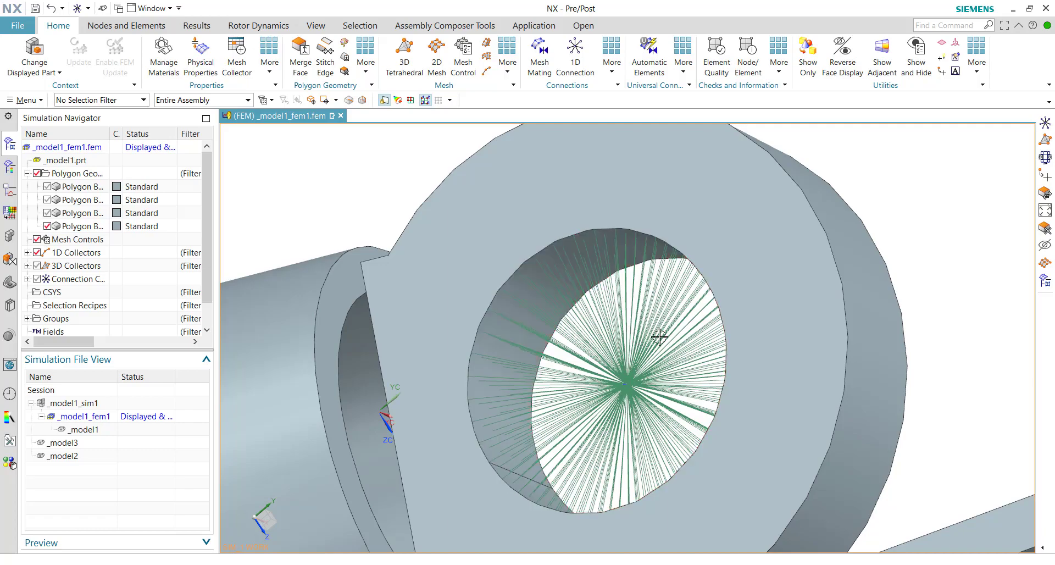
middle_click_drag(659, 336, 631, 347)
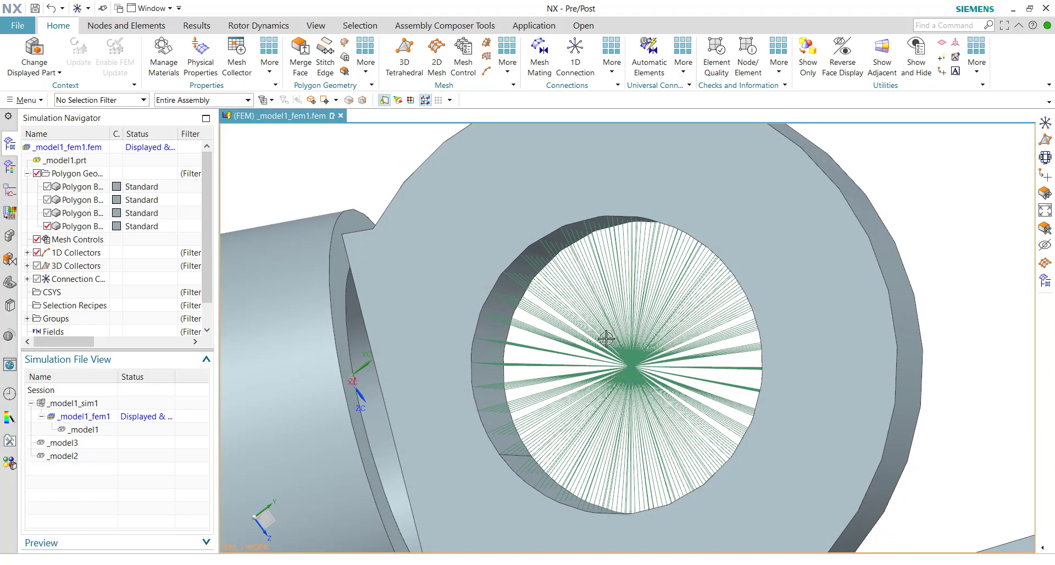
scroll(606, 339, "down", 4)
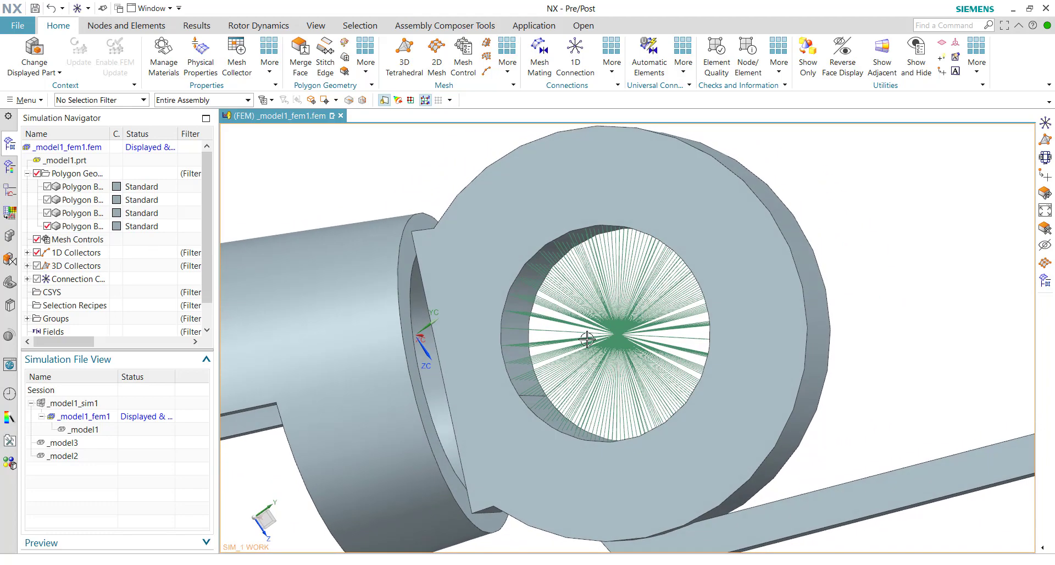
middle_click_drag(587, 339, 619, 355)
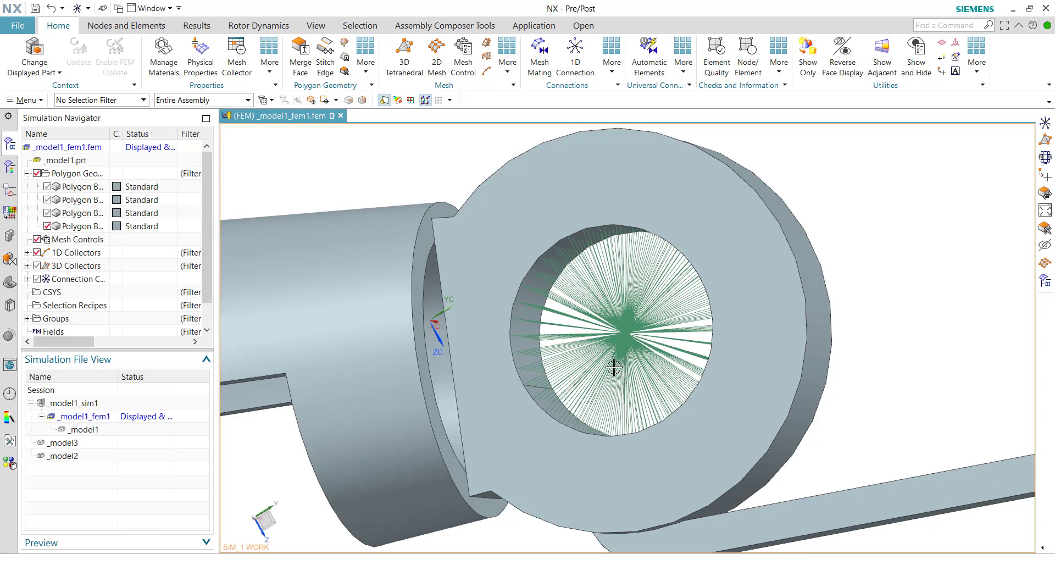
middle_click_drag(616, 351, 654, 299)
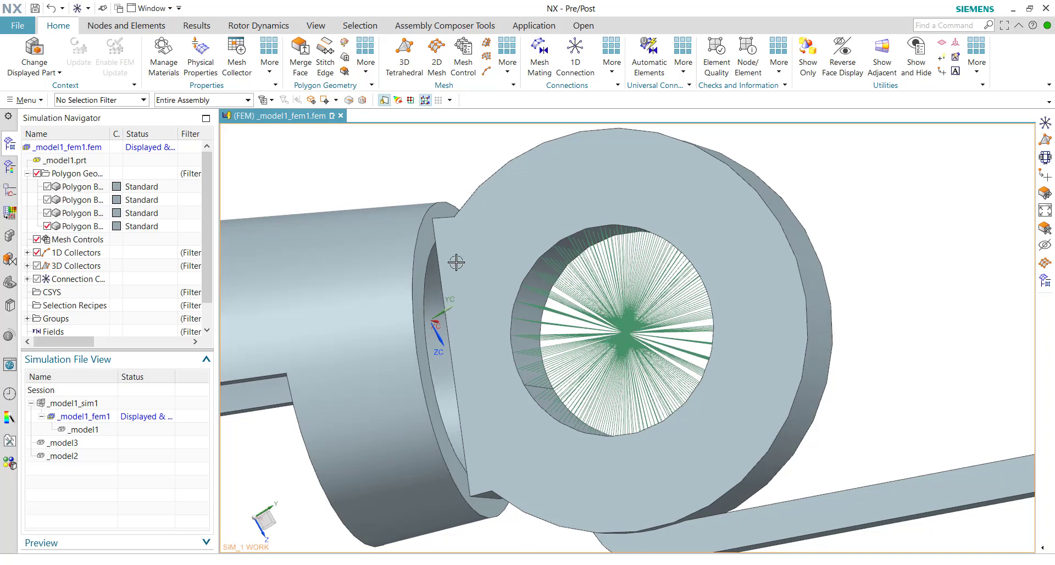
scroll(442, 320, "down", 3)
middle_click_drag(442, 320, 750, 361)
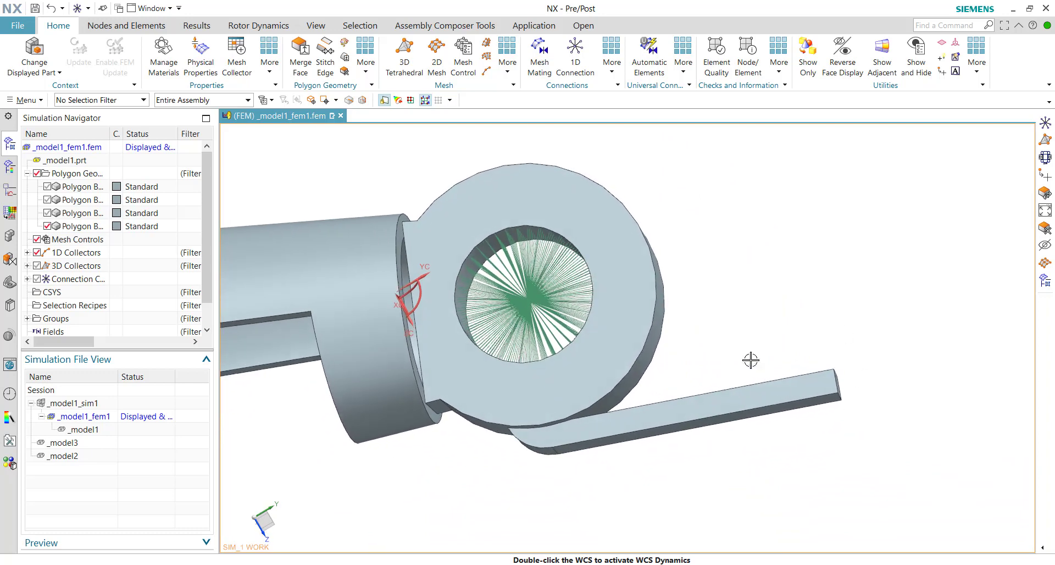
scroll(516, 316, "up", 1)
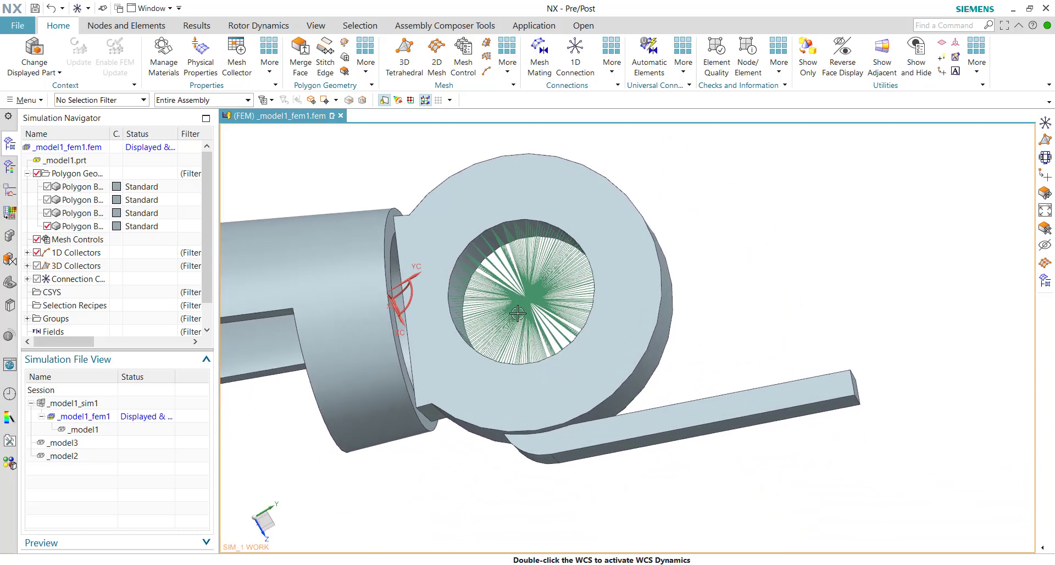
scroll(529, 312, "up", 2)
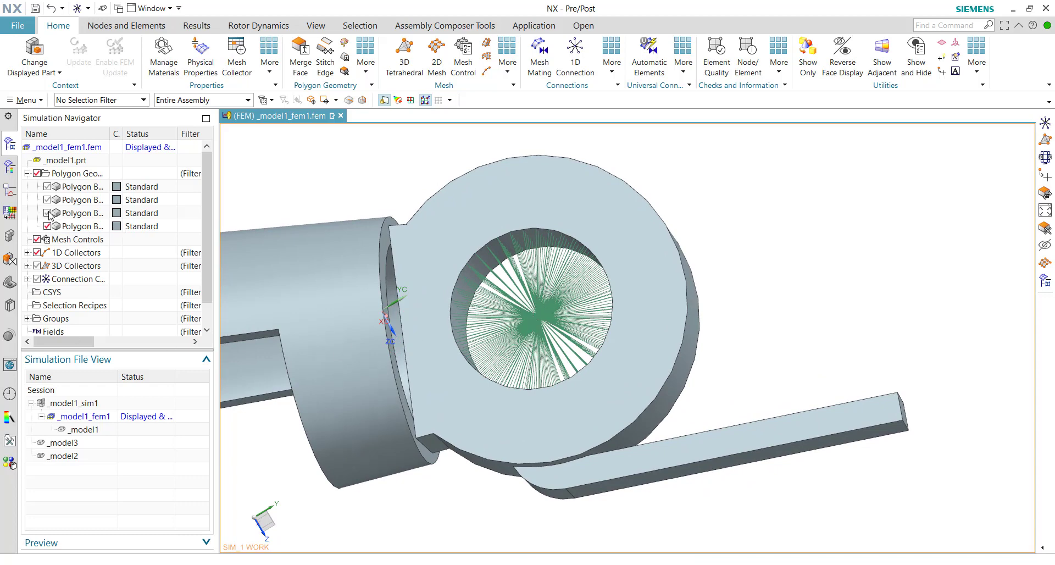
Display only the third polygon body, hiding the 1D Collectors and Polygon Body (4).
left_click(48, 214)
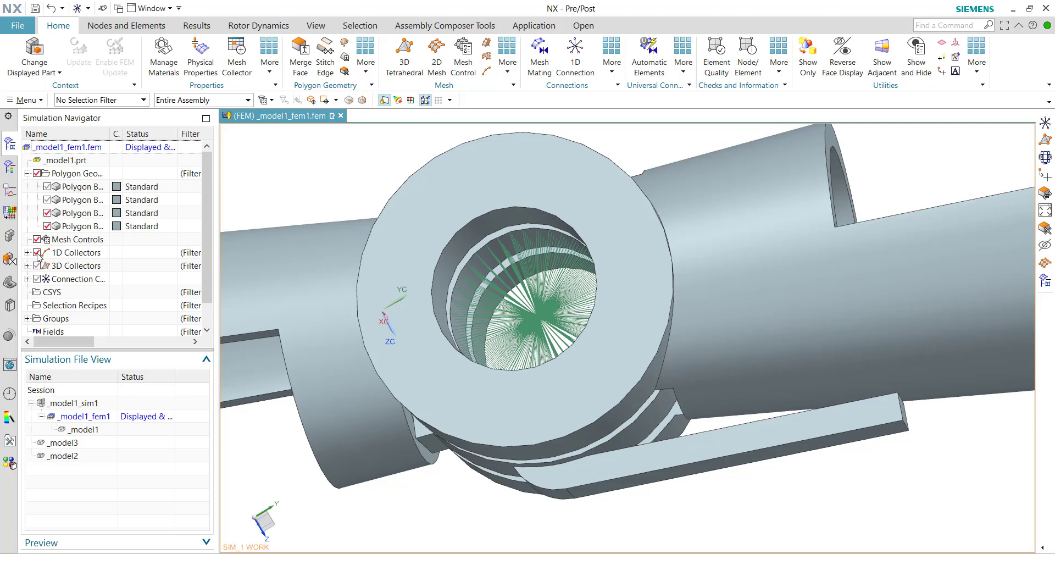
left_click(37, 253)
middle_click_drag(341, 280, 346, 233)
left_click(47, 224)
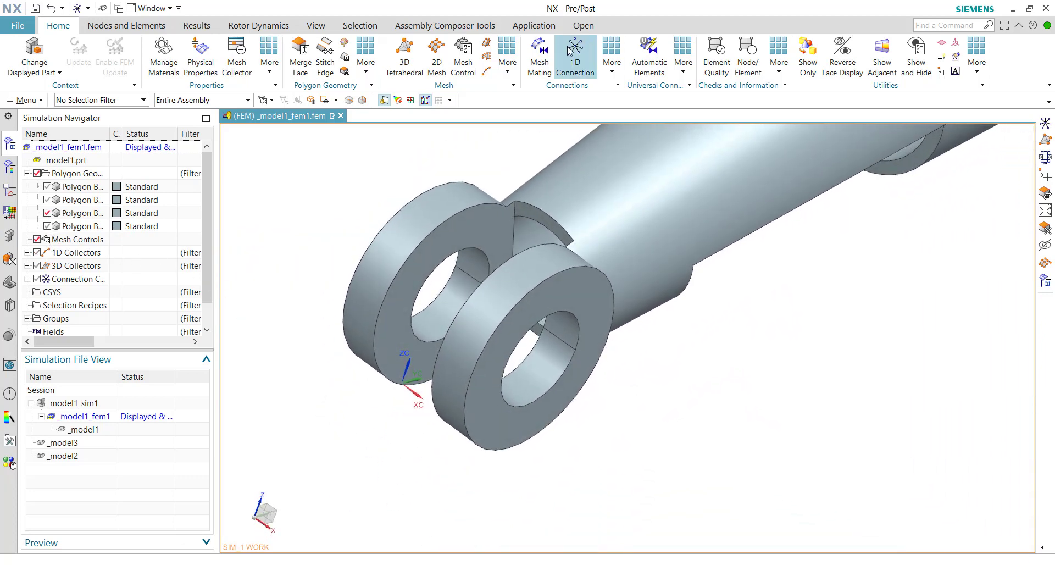
Start another Point to Face 1D connection of type RBE2 and open the definition of its source point.
left_click(574, 58)
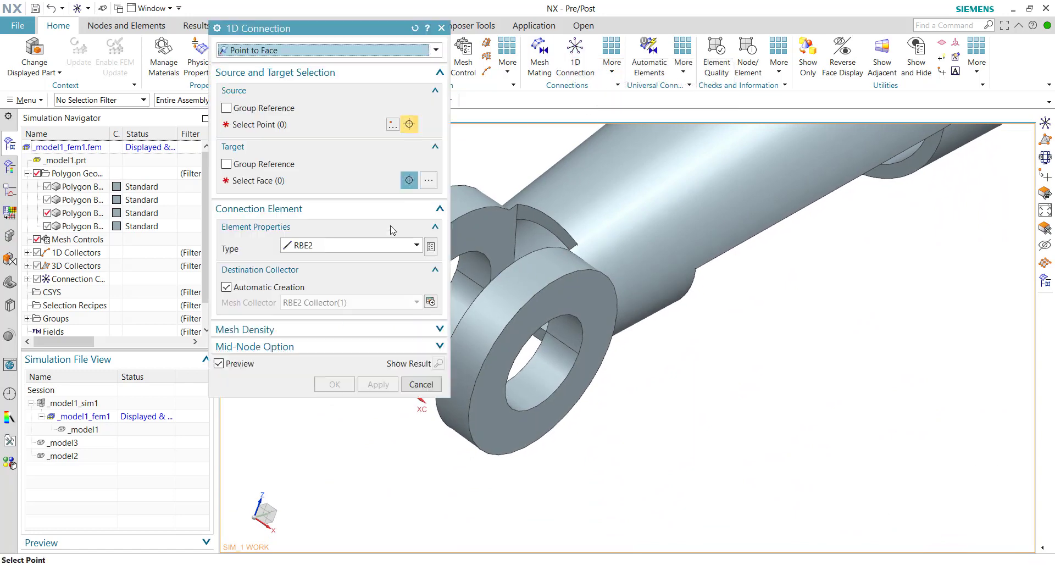
left_click(321, 52)
left_click(322, 113)
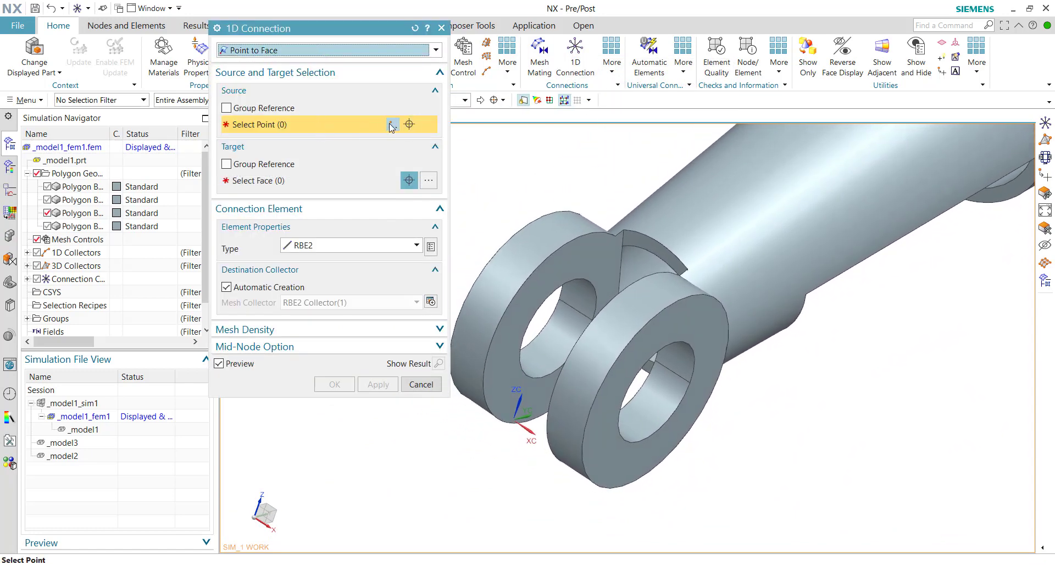
left_click(391, 125)
left_click(634, 431)
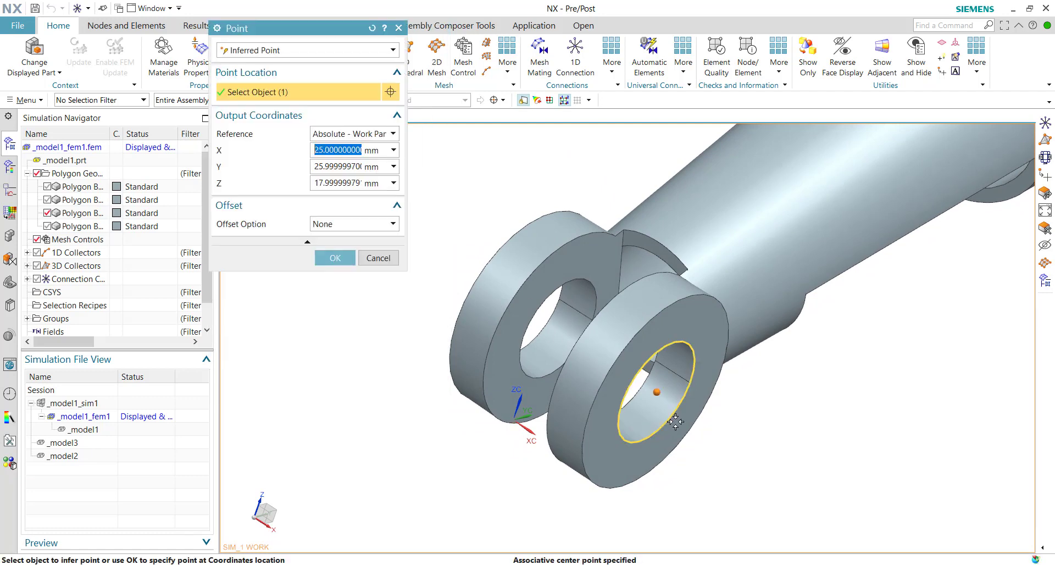
middle_click_drag(634, 432, 519, 439)
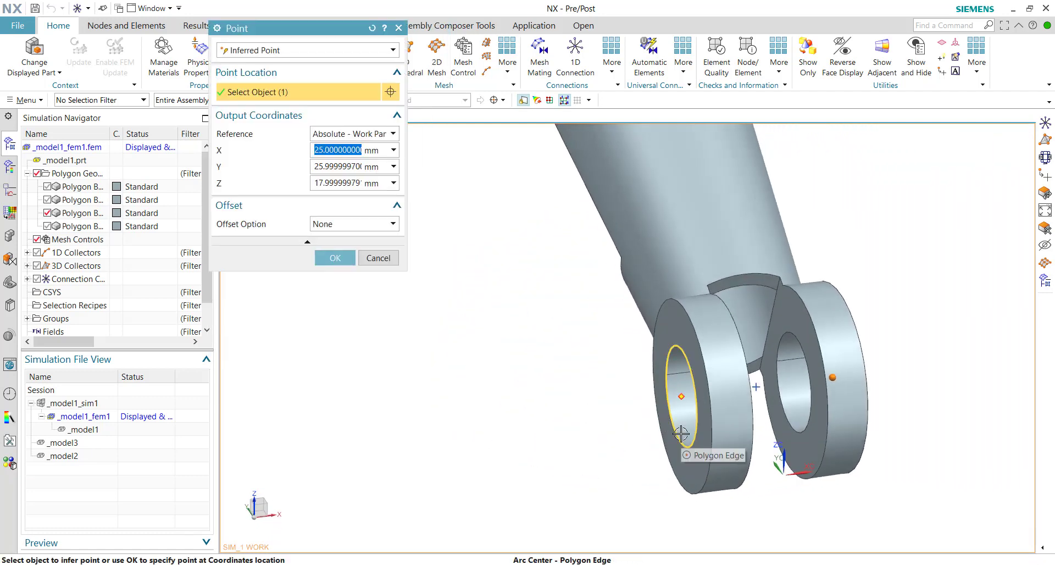
left_click(681, 435)
middle_click_drag(424, 391, 388, 220)
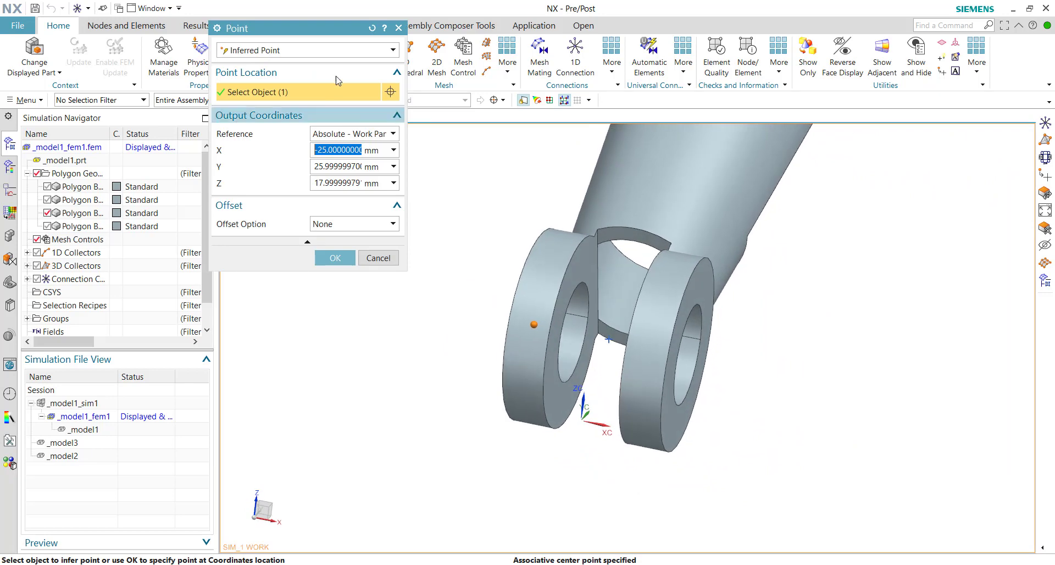
Define the connection's source point with Between Two Points, at 50% between the circular bore edges of the two hinge lugs.
left_click(345, 50)
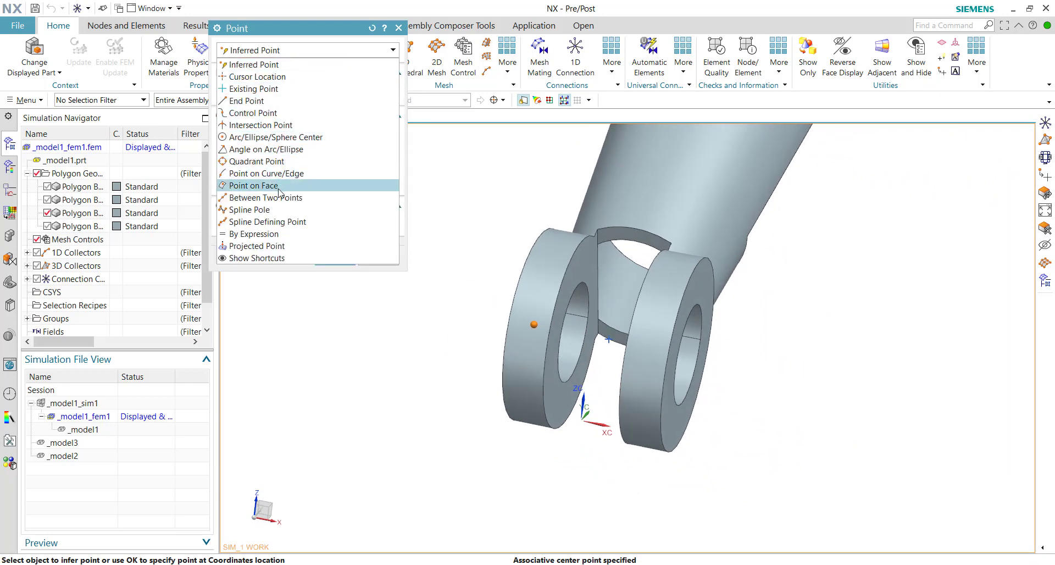
left_click(295, 200)
middle_click_drag(549, 343, 742, 396)
left_click(739, 387)
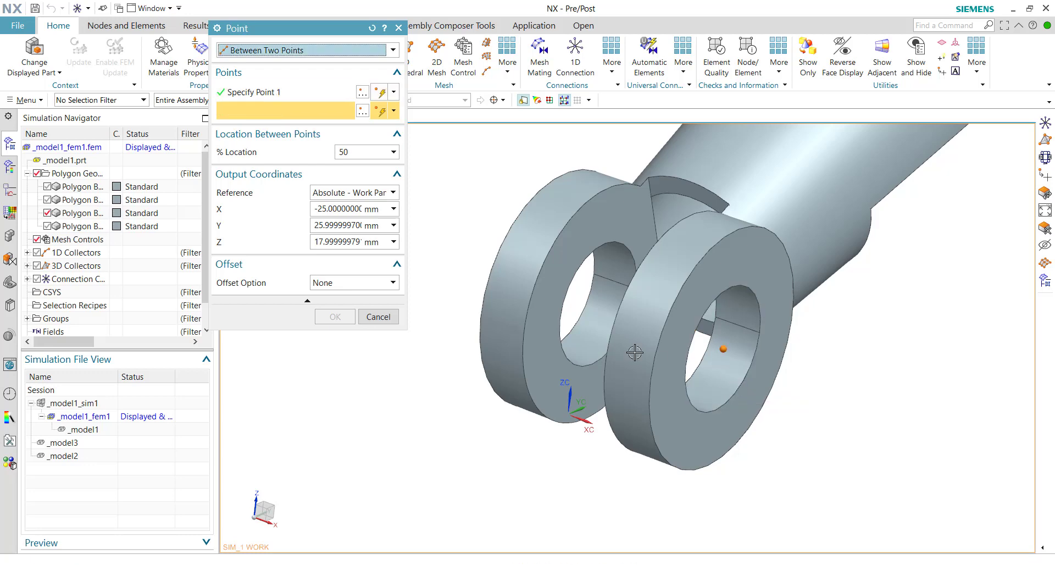
left_click(576, 315)
middle_click_drag(555, 290, 583, 373)
scroll(635, 372, "up", 1)
scroll(582, 373, "up", 1)
scroll(584, 327, "up", 5)
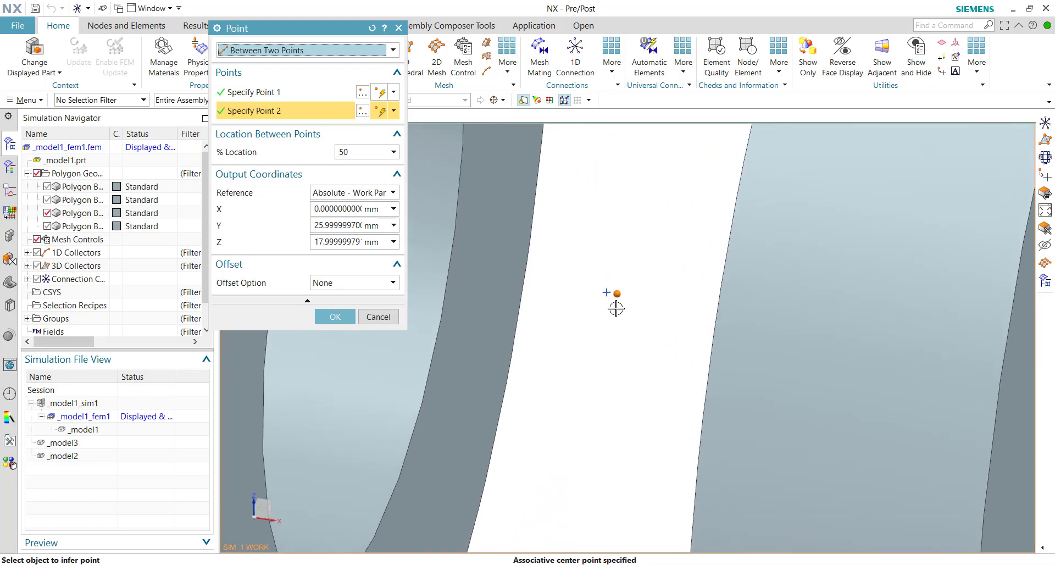
scroll(616, 309, "down", 3)
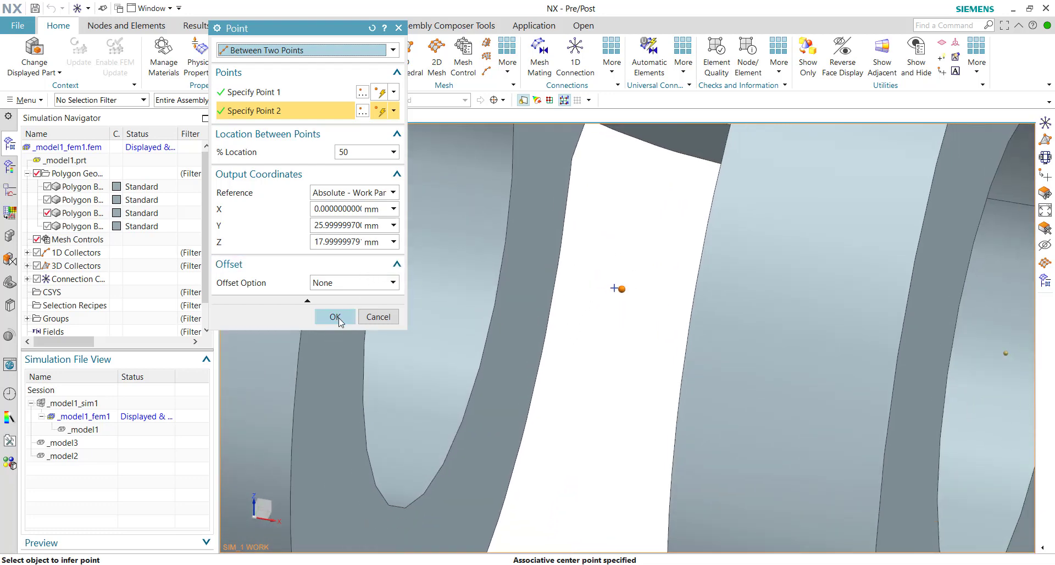
left_click(335, 317)
Target the bore faces of both lugs, assign the existing RBE2 Collector(1) instead of automatic creation, and create the RBE2 connection.
scroll(481, 335, "down", 5)
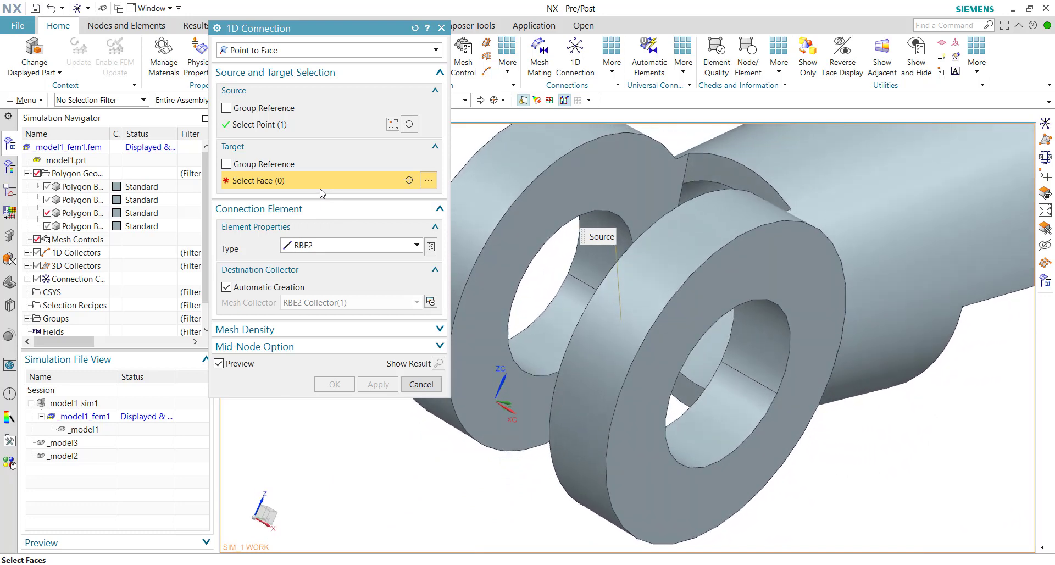
left_click(601, 242)
left_click(772, 384)
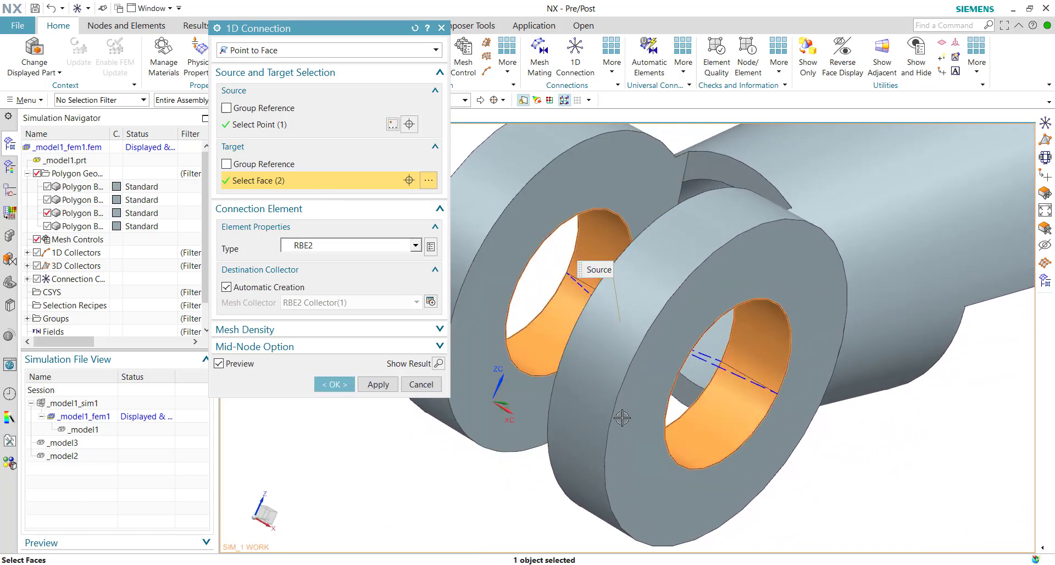
scroll(621, 418, "down", 3)
left_click(227, 286)
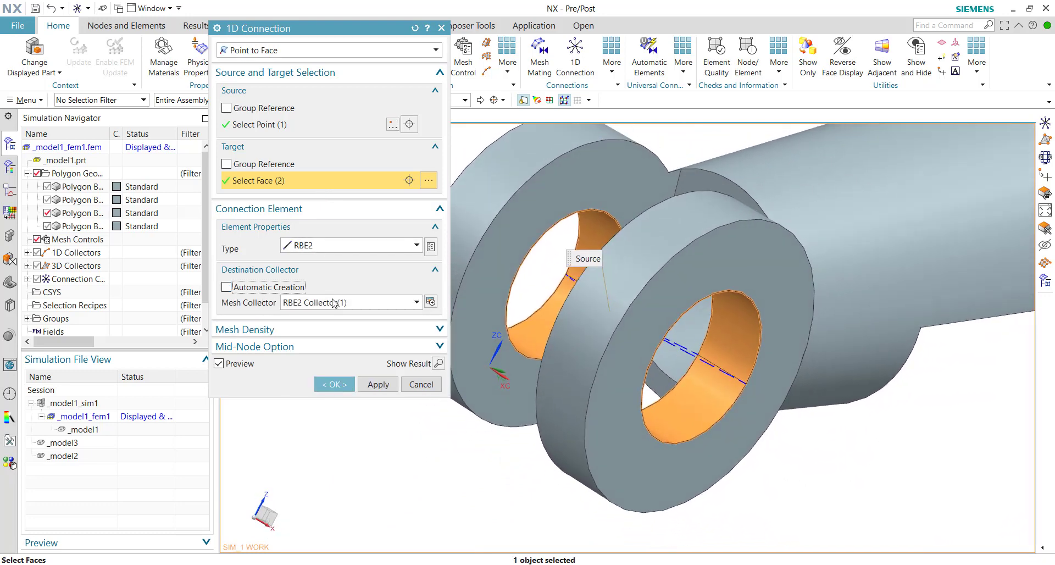
scroll(535, 317, "down", 1)
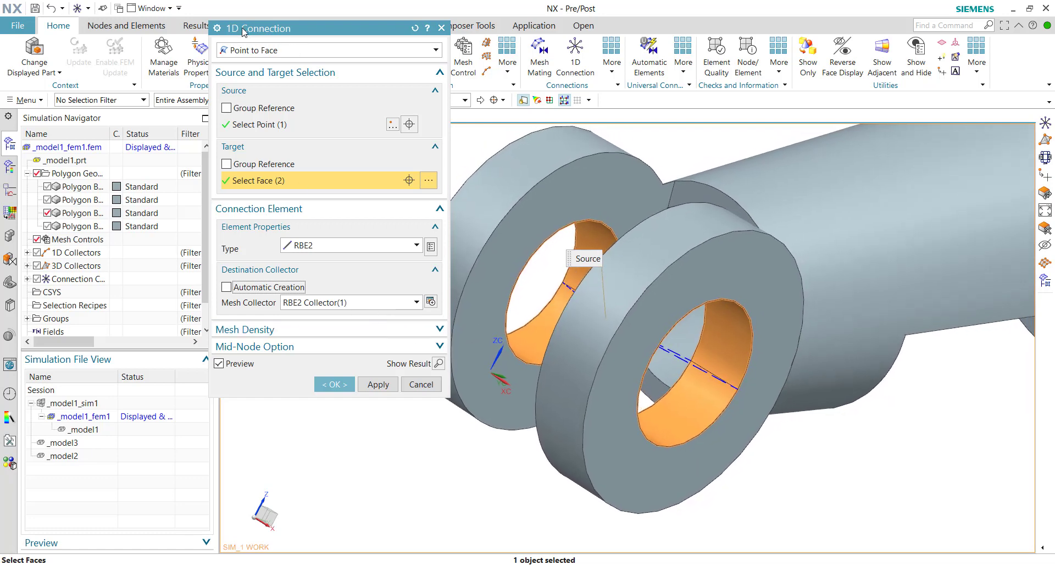
left_click(333, 303)
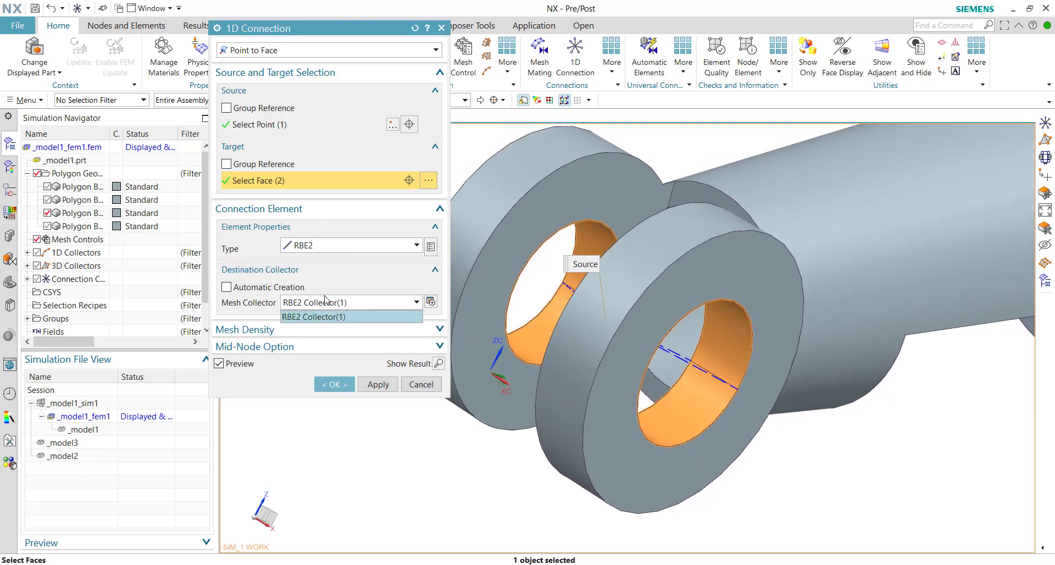
left_click(330, 304)
left_click(328, 305)
left_click(339, 305)
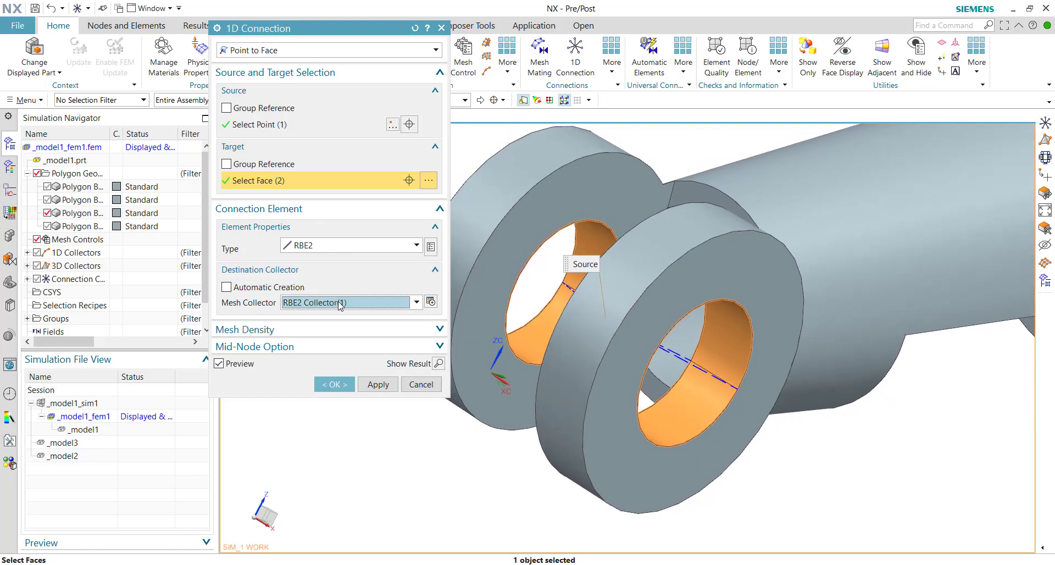
left_click(334, 384)
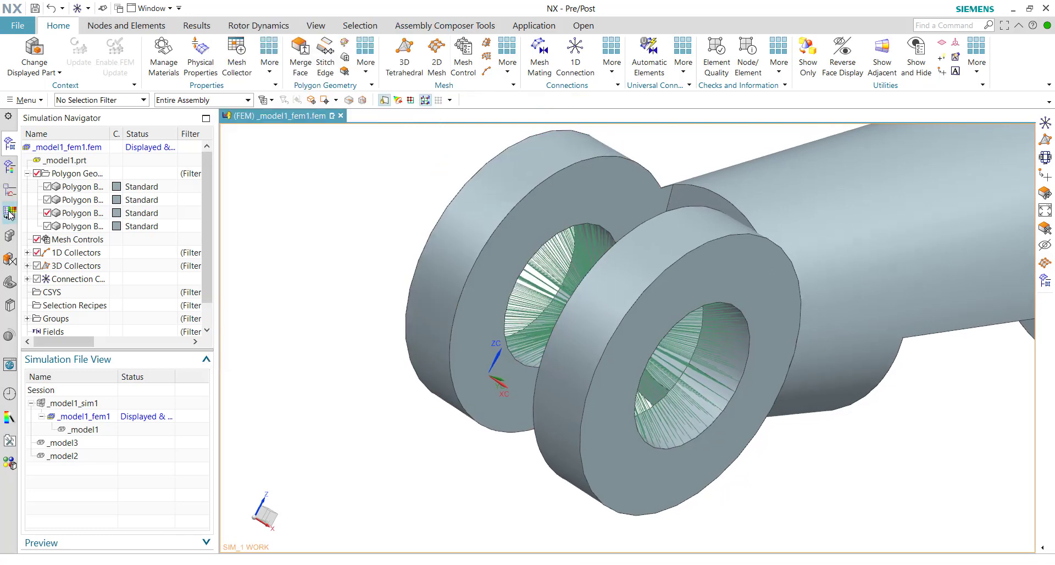
Examine the two connection meshes in the RBE2 collector by highlighting each one in the hinge bores.
left_click(27, 253)
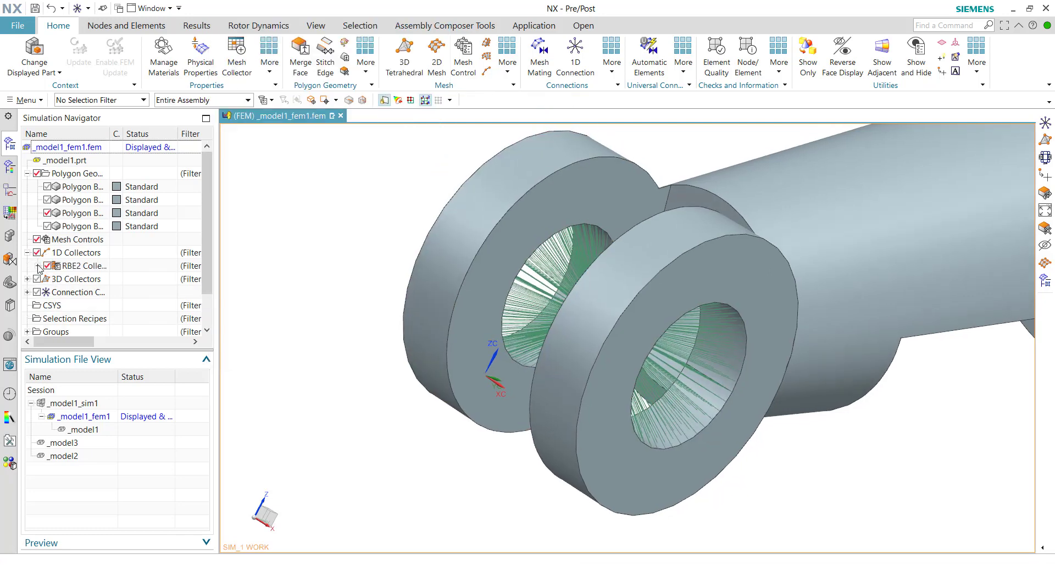
left_click(37, 266)
left_click(85, 266)
left_click(58, 279)
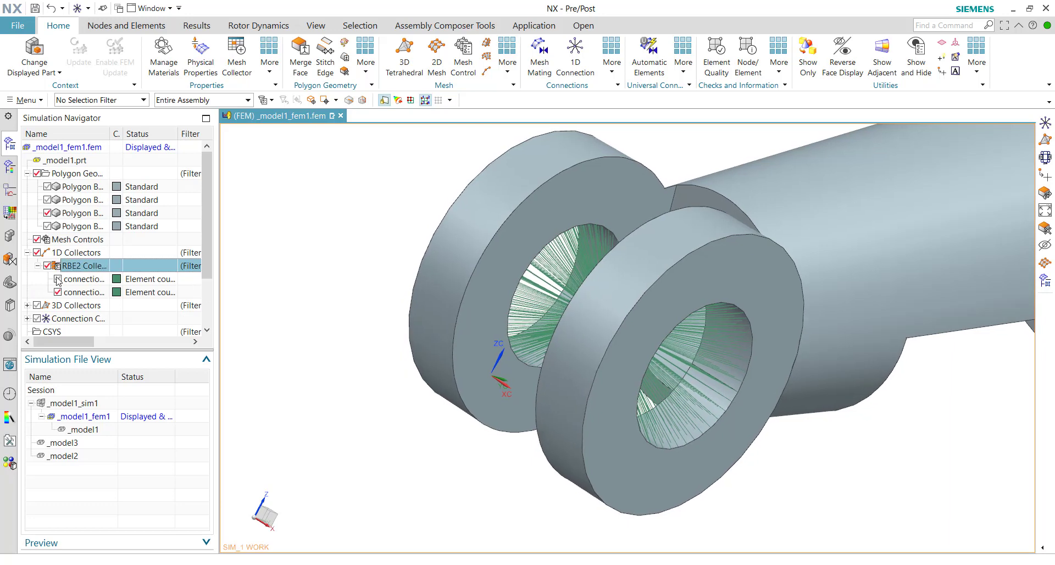
left_click(57, 279)
left_click(80, 282)
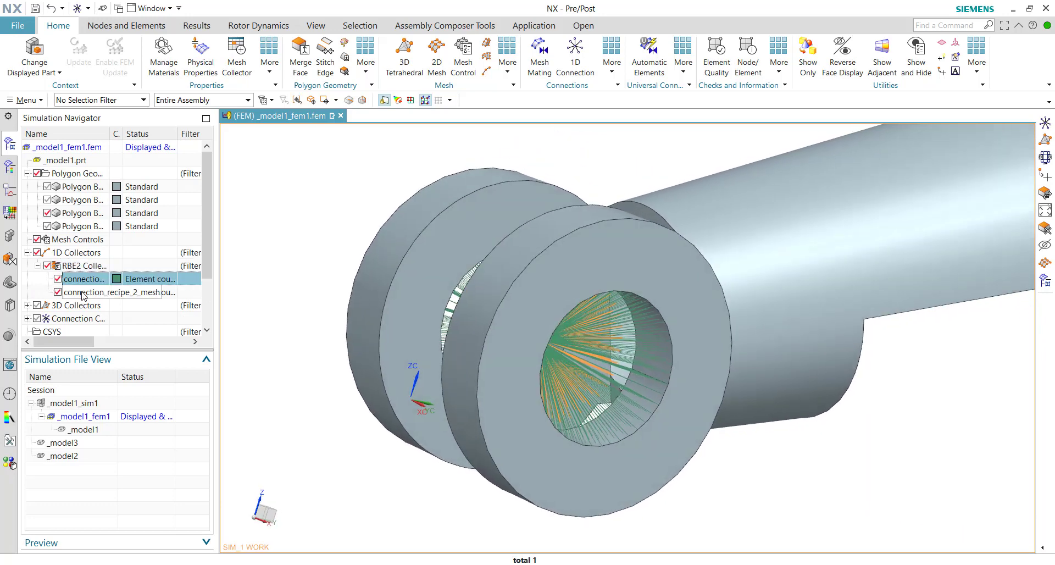
left_click(83, 289)
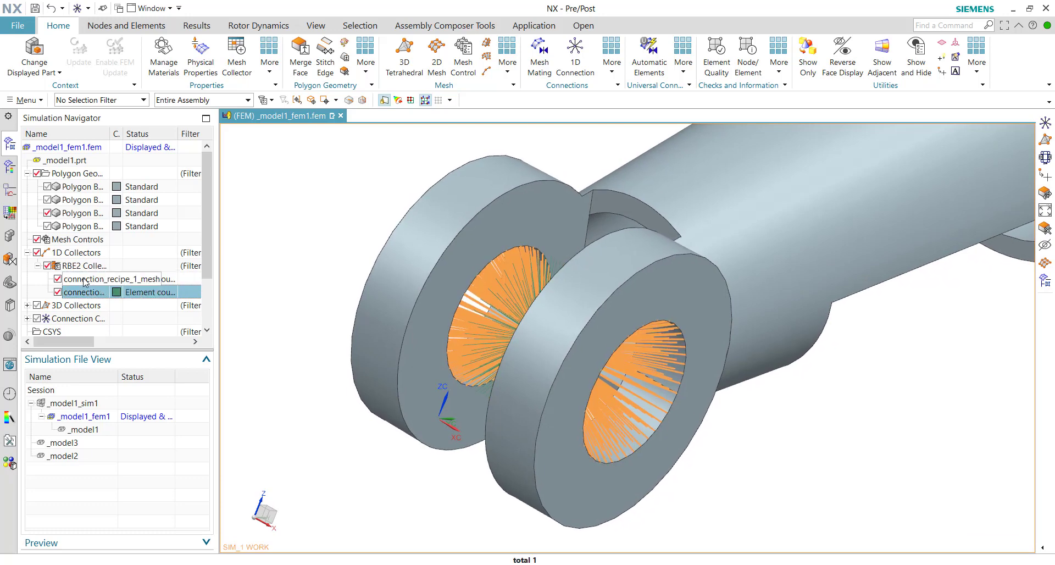
left_click(91, 267)
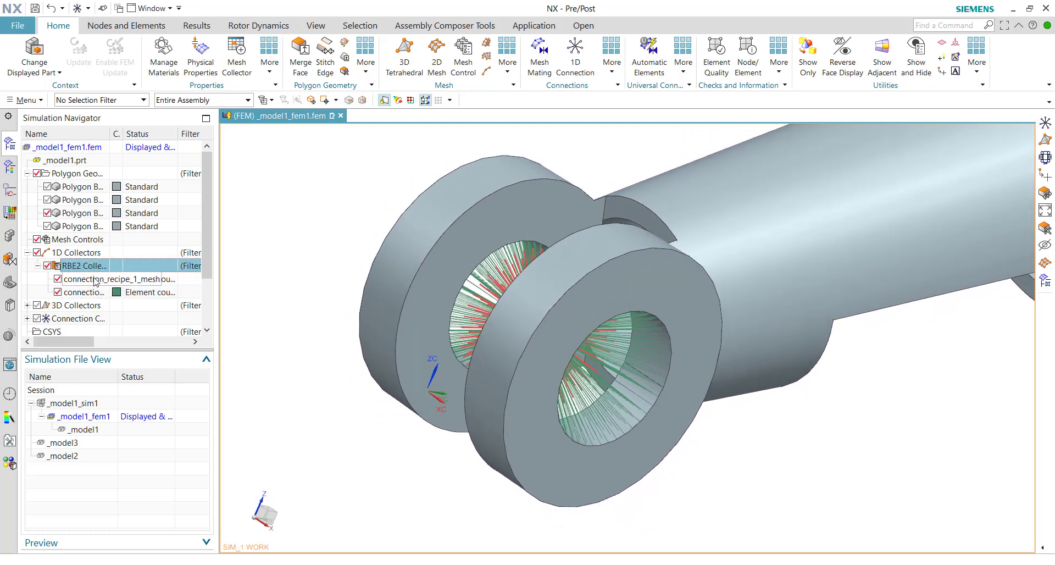
left_click(86, 292)
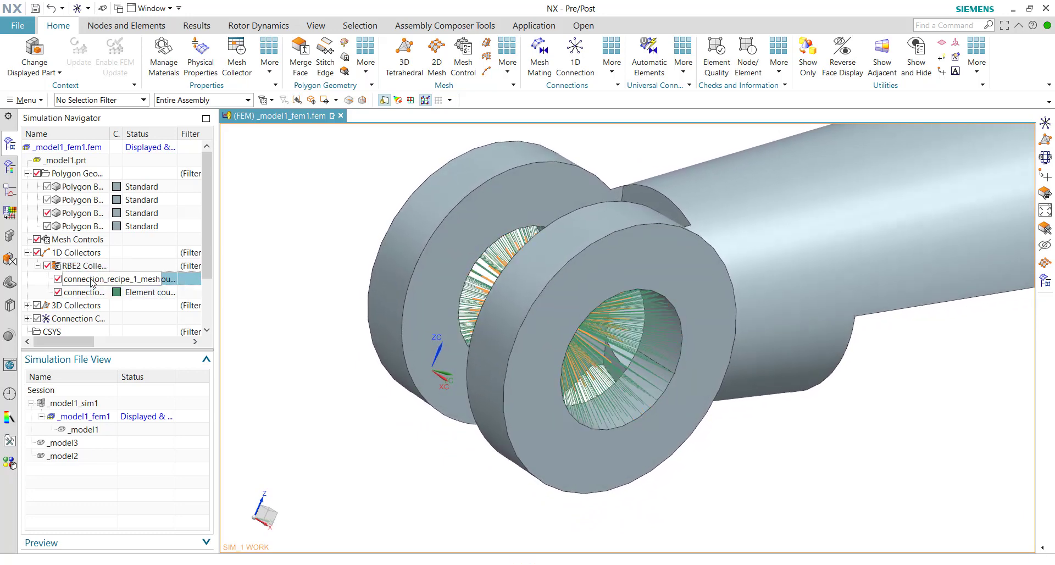
key("Escape")
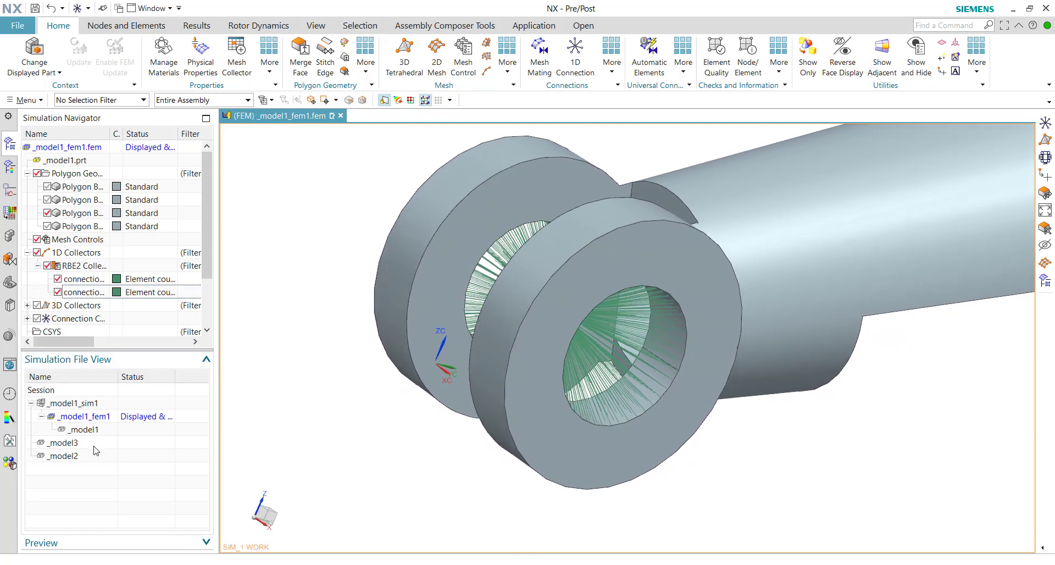
Switch to the _model1_sim1 simulation, expand Solution 1, and display all the polygon bodies of the FEM.
left_click(99, 405)
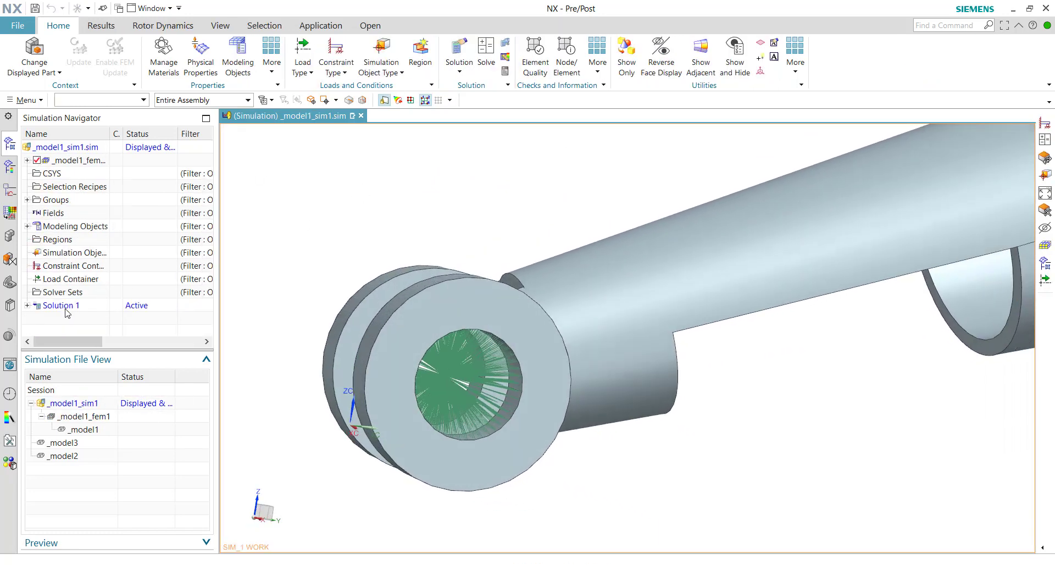
left_click(27, 305)
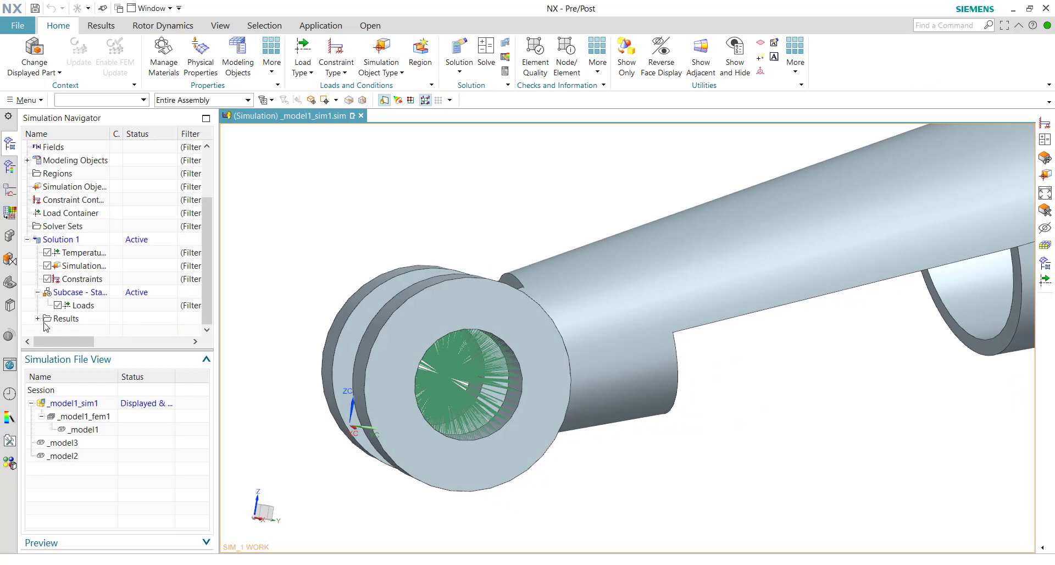
left_click(86, 239)
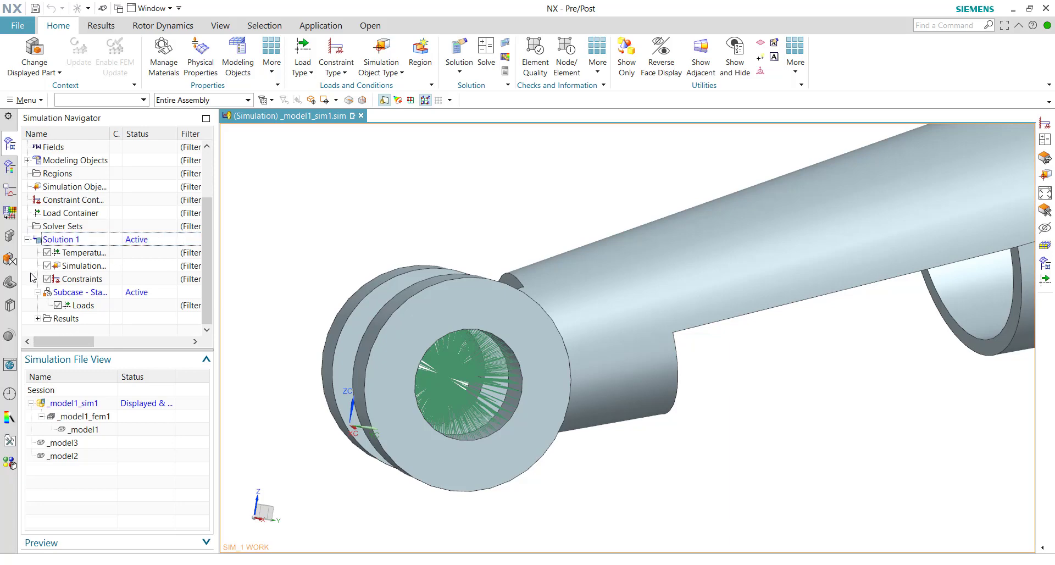
scroll(77, 186, "up", 2)
left_click(27, 161)
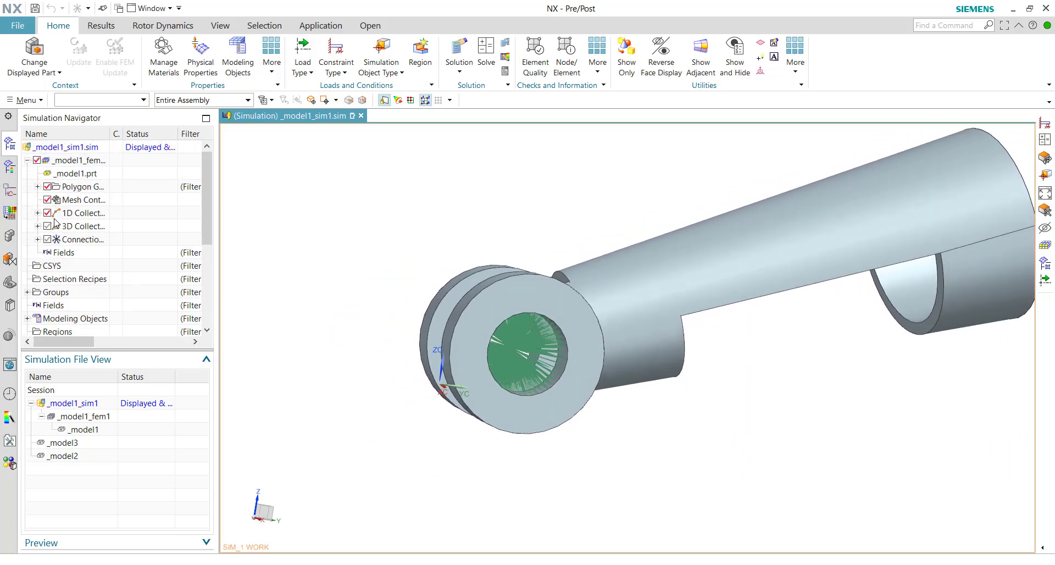
left_click(38, 186)
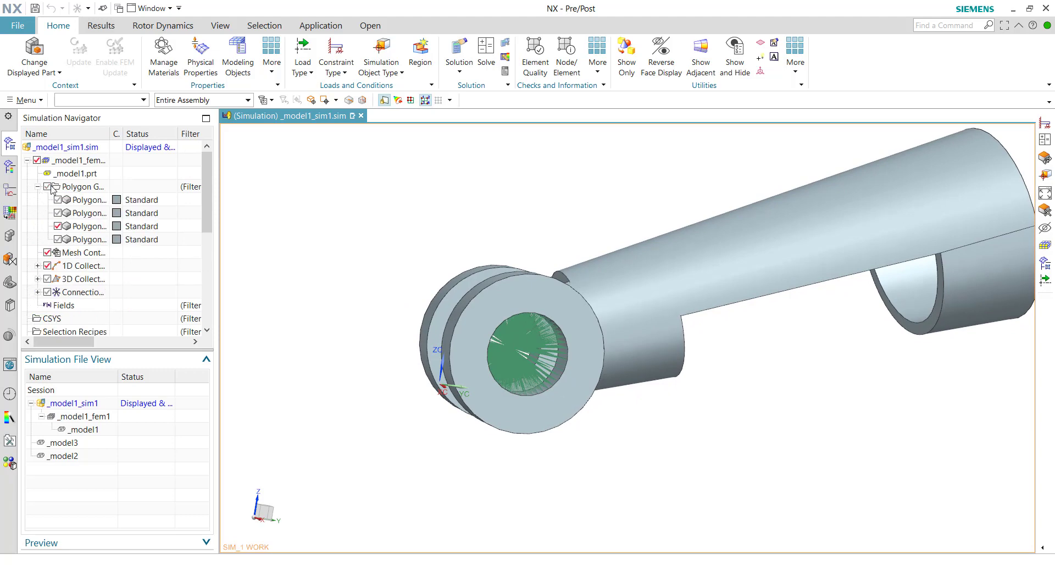
left_click(48, 186)
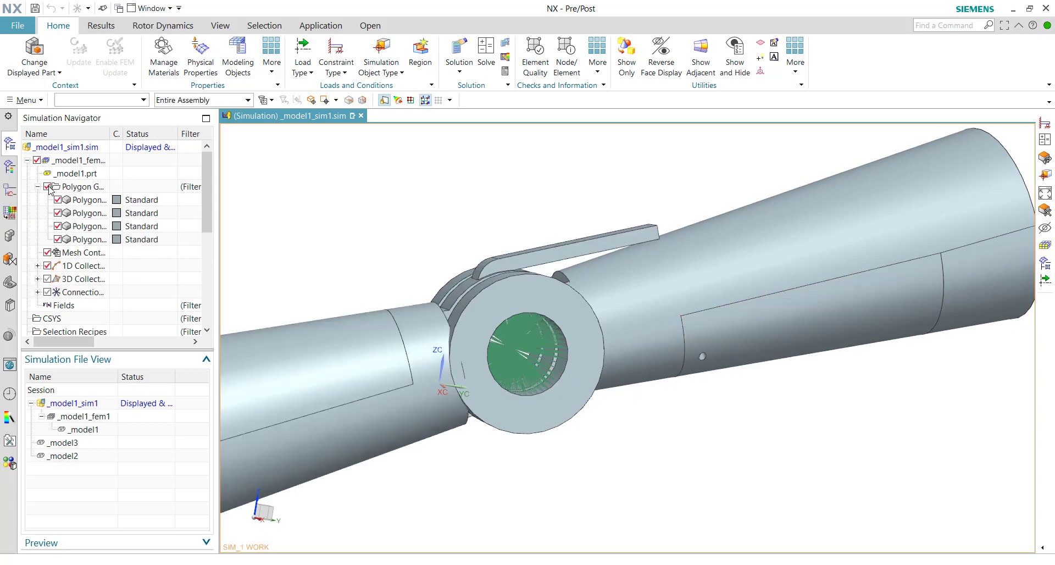
Start a Manual Coupling constraint of type Coupled DOF for the hinge bore.
left_click(336, 71)
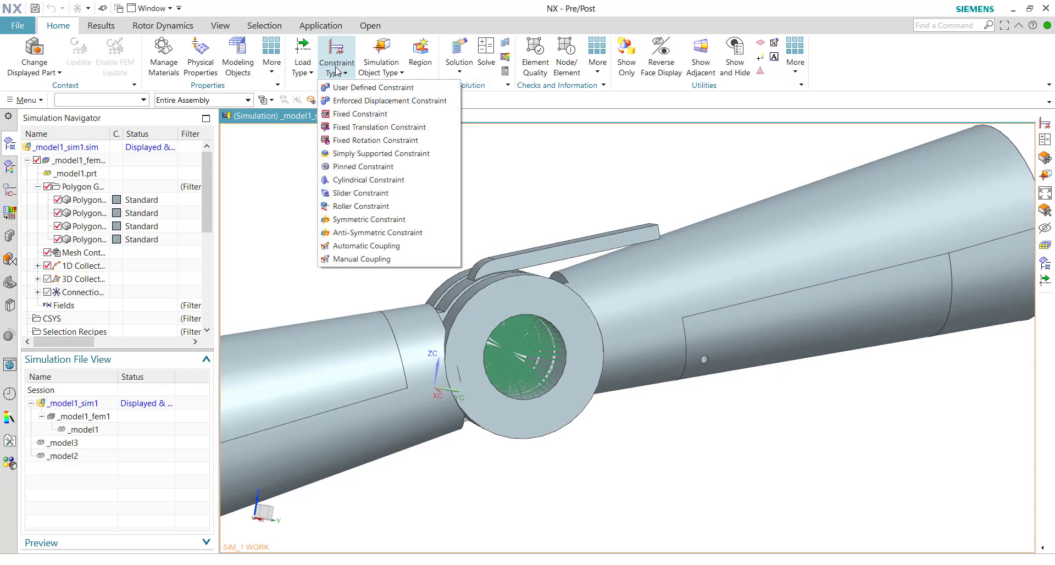
left_click(370, 262)
scroll(560, 336, "up", 5)
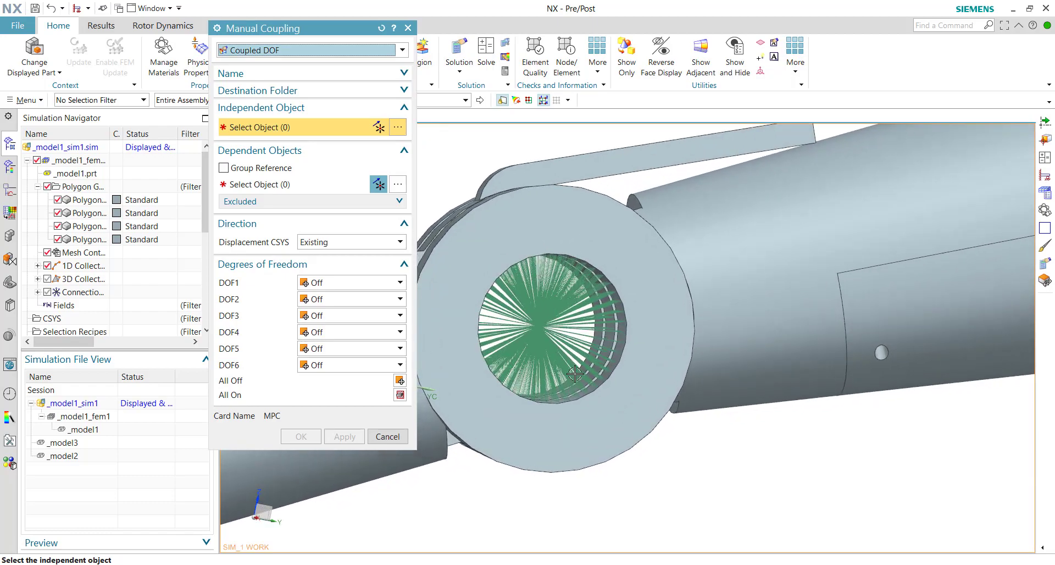
key("F8")
scroll(605, 329, "up", 3)
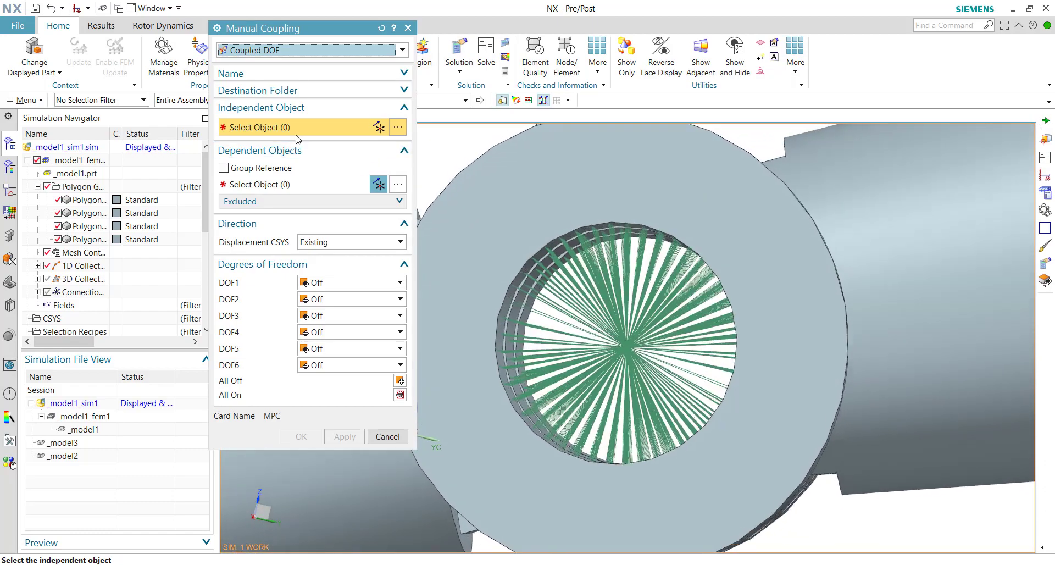
mouse_move(675, 417)
middle_mouse_down()
mouse_move(706, 428)
mouse_move(659, 423)
mouse_move(678, 426)
middle_mouse_up()
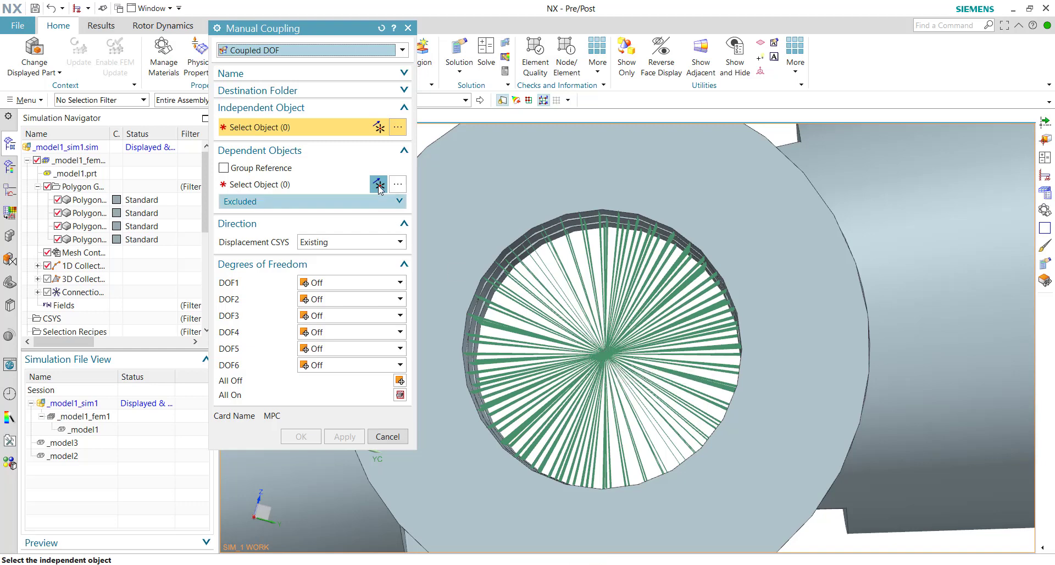
left_click(603, 351)
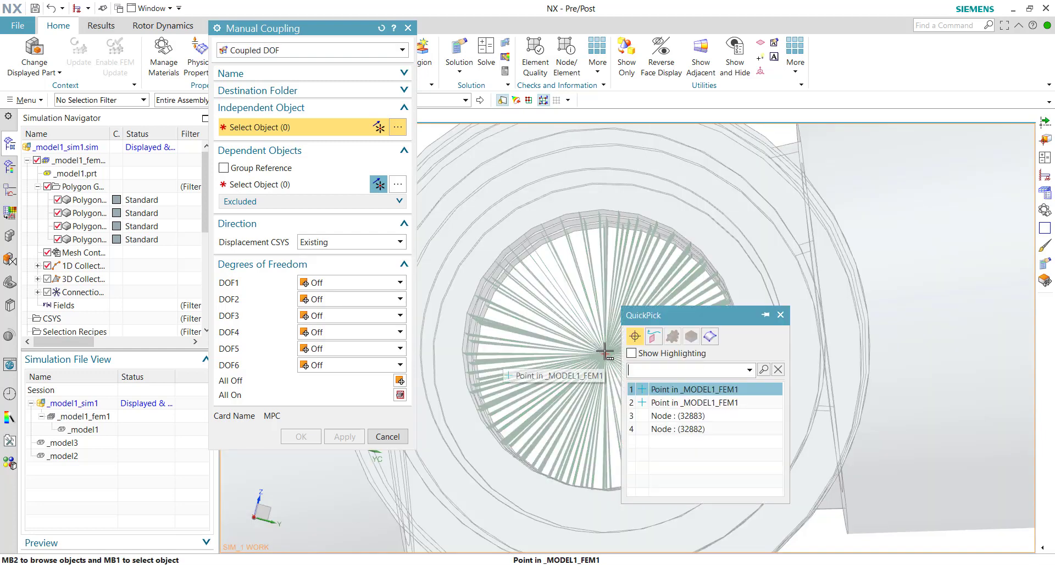
left_click_drag(691, 325, 762, 286)
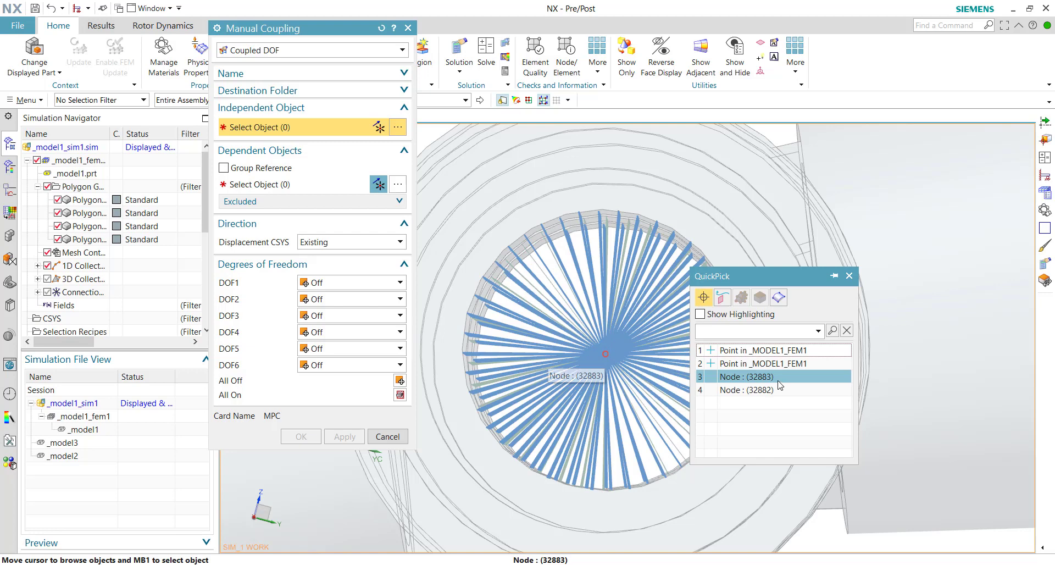
left_click(778, 379)
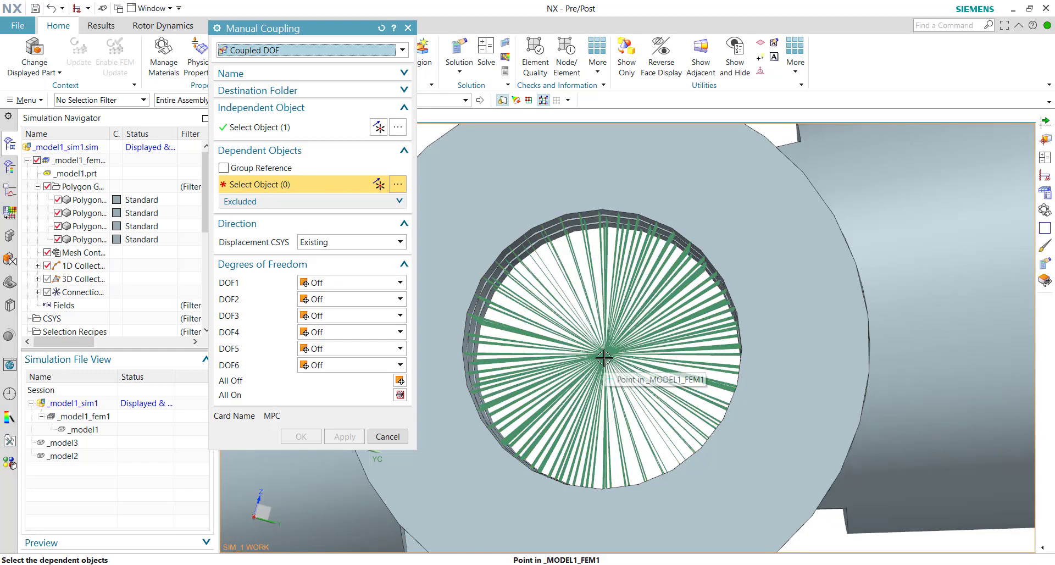
left_click(603, 357)
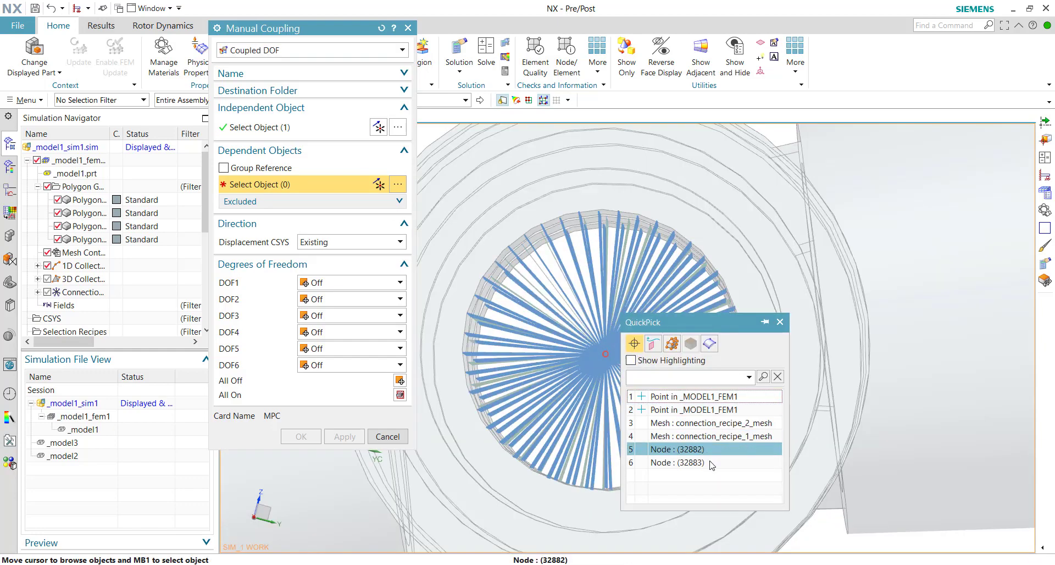
left_click(777, 325)
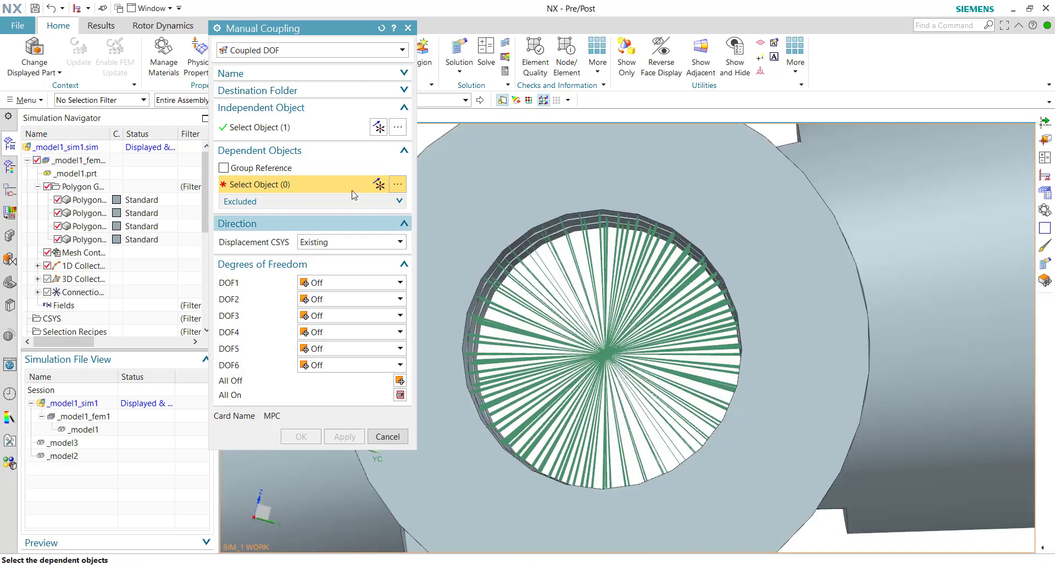
left_click(326, 130)
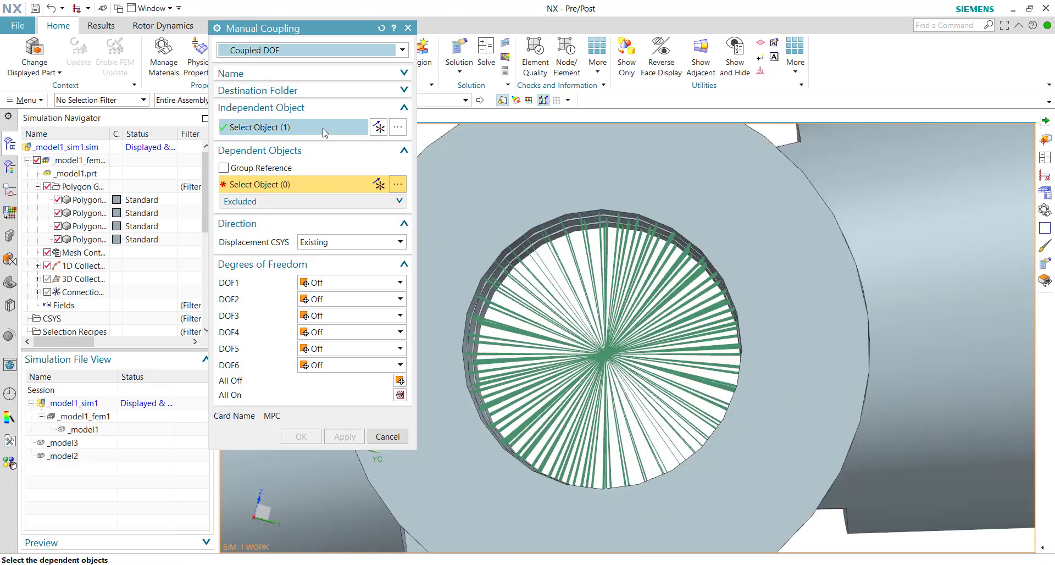
left_click(380, 29)
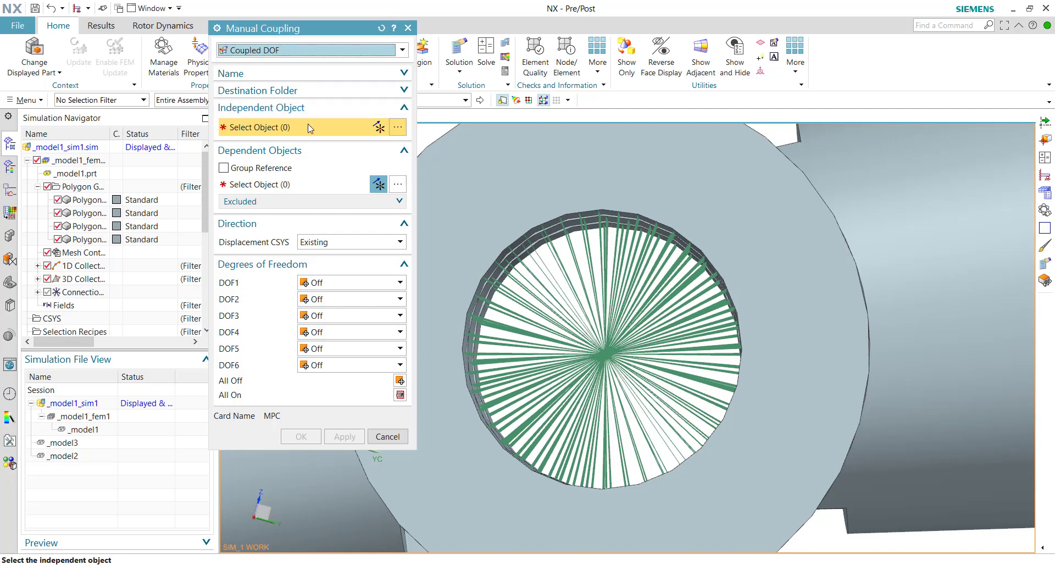
Choose Coupled DOF and assign node 32883 as the independent object and node 32882 as the dependent object at the bore center.
left_click(324, 50)
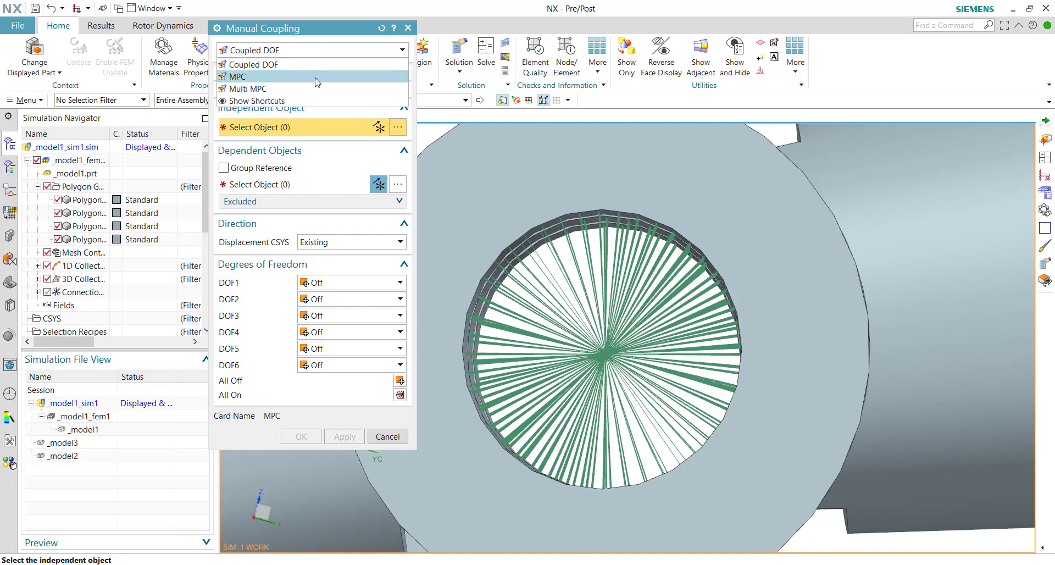
left_click(306, 65)
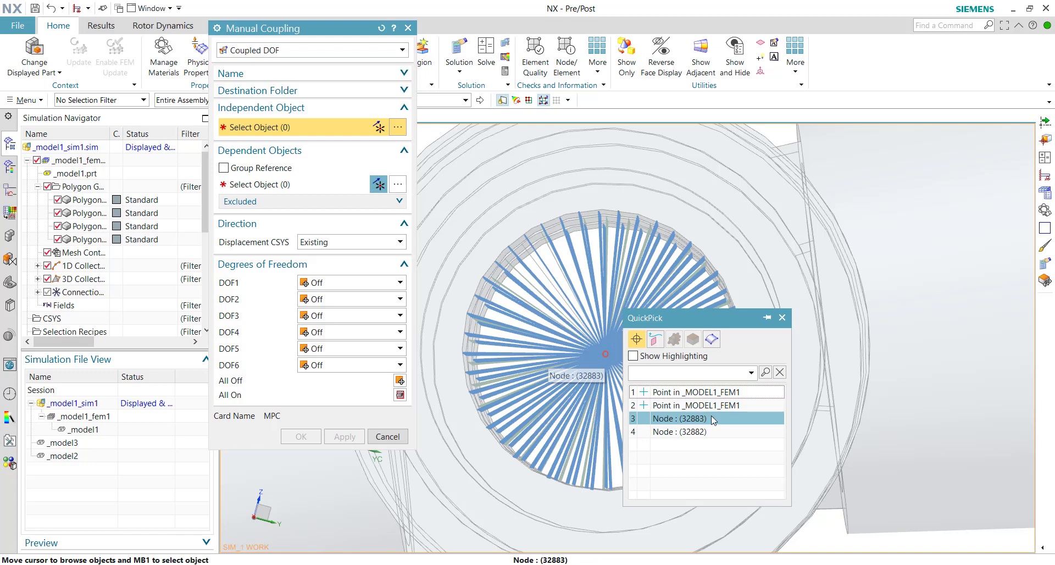
left_click(713, 420)
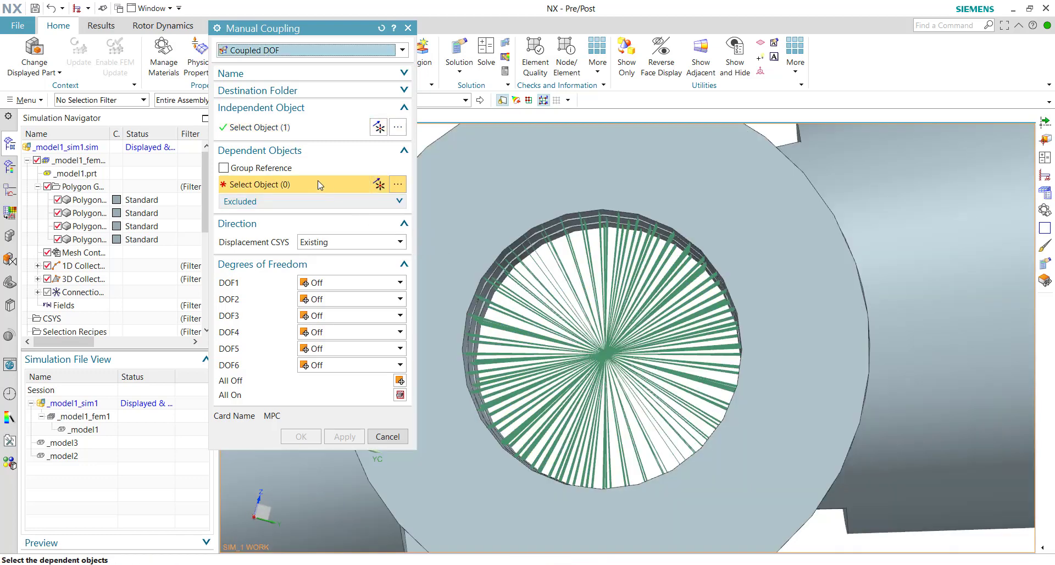
left_click(606, 351)
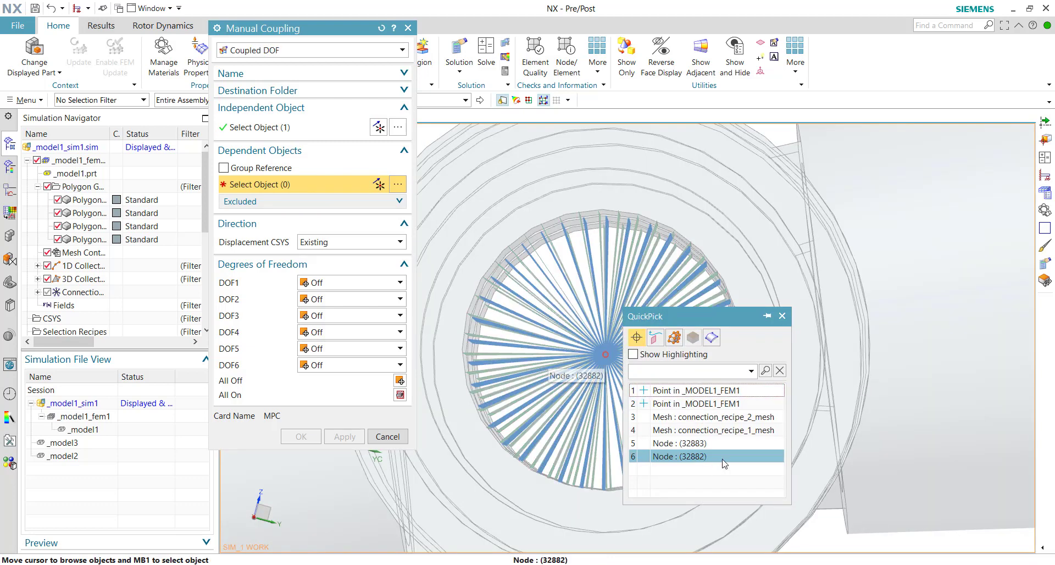
left_click(678, 456)
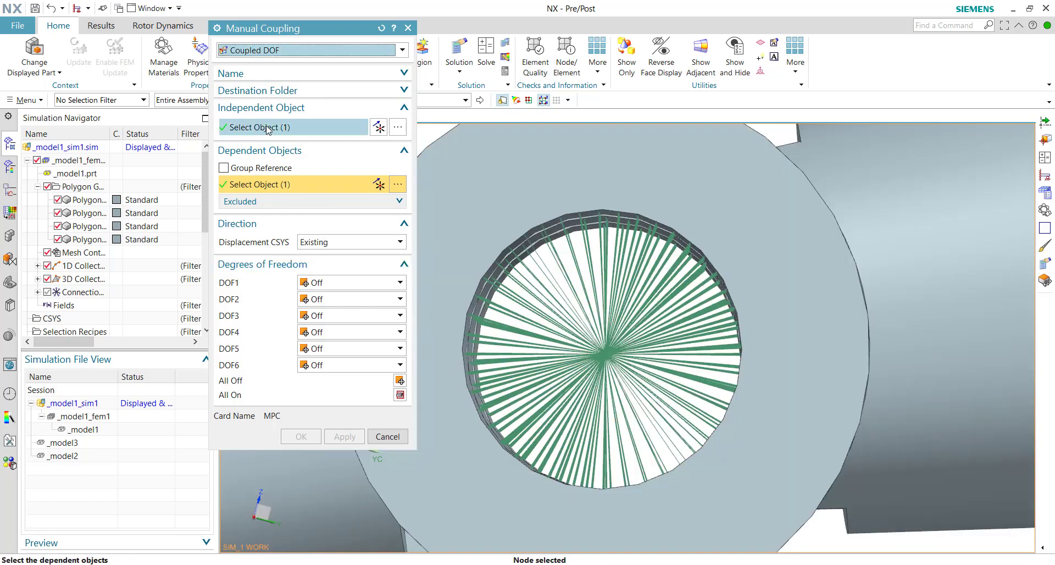
left_click(307, 130)
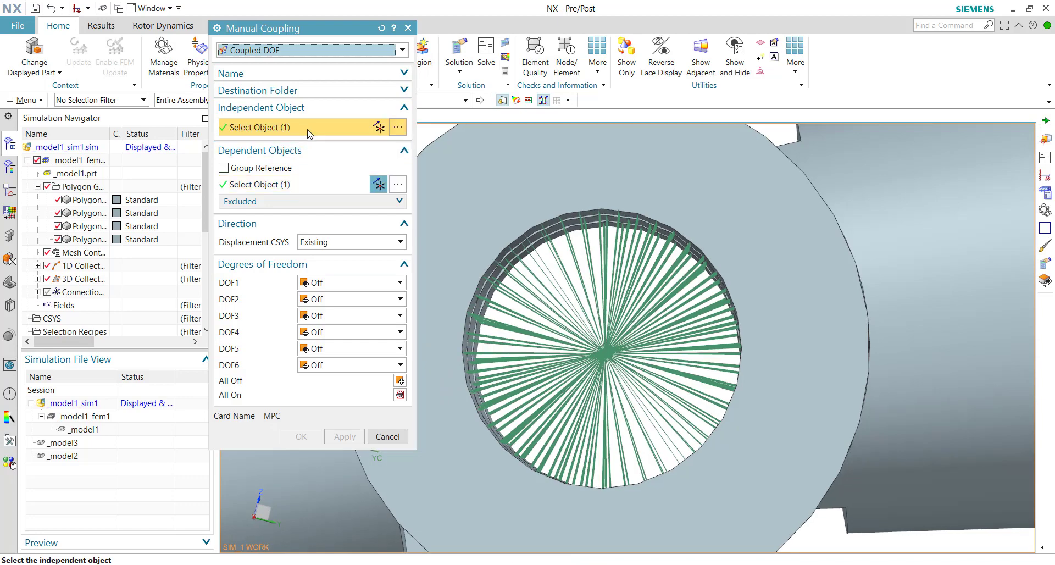
left_click(308, 187)
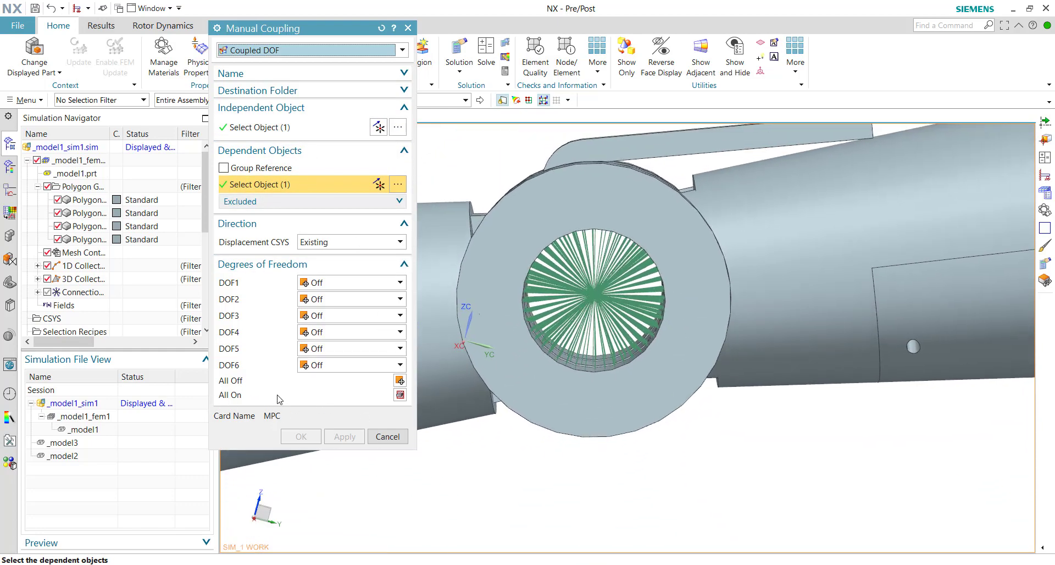
Set DOF4 to Off and the other five degrees of freedom to On, keep the Existing displacement CSYS, and create the manual coupling.
left_click(400, 394)
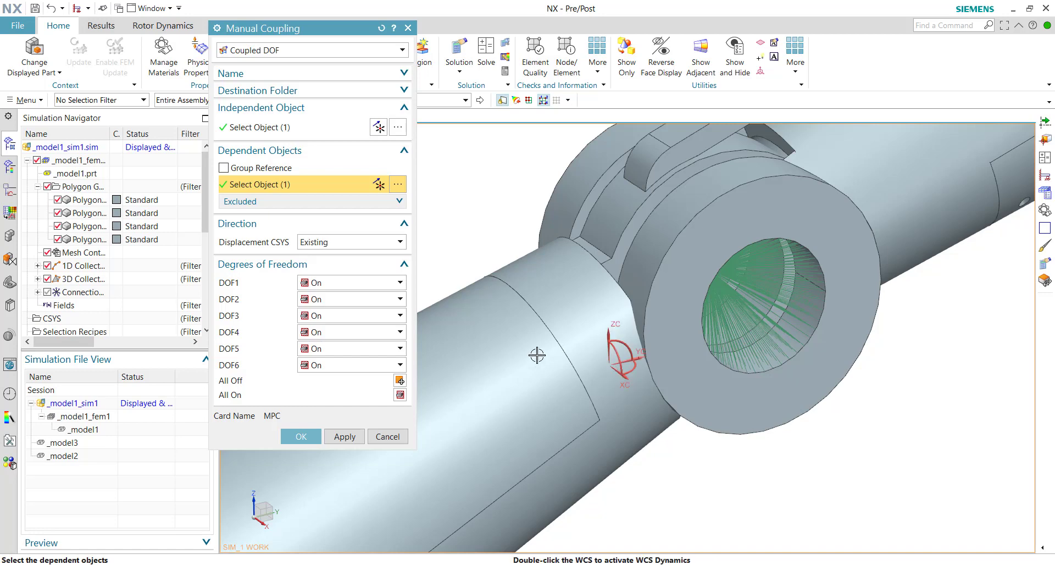
left_click(306, 246)
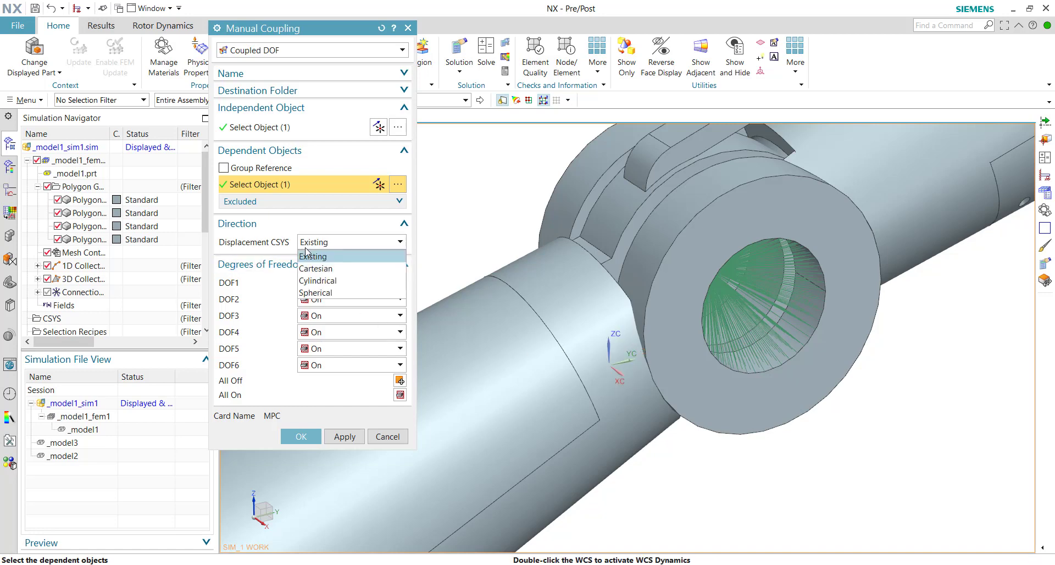
left_click(328, 243)
left_click(327, 244)
left_click(327, 245)
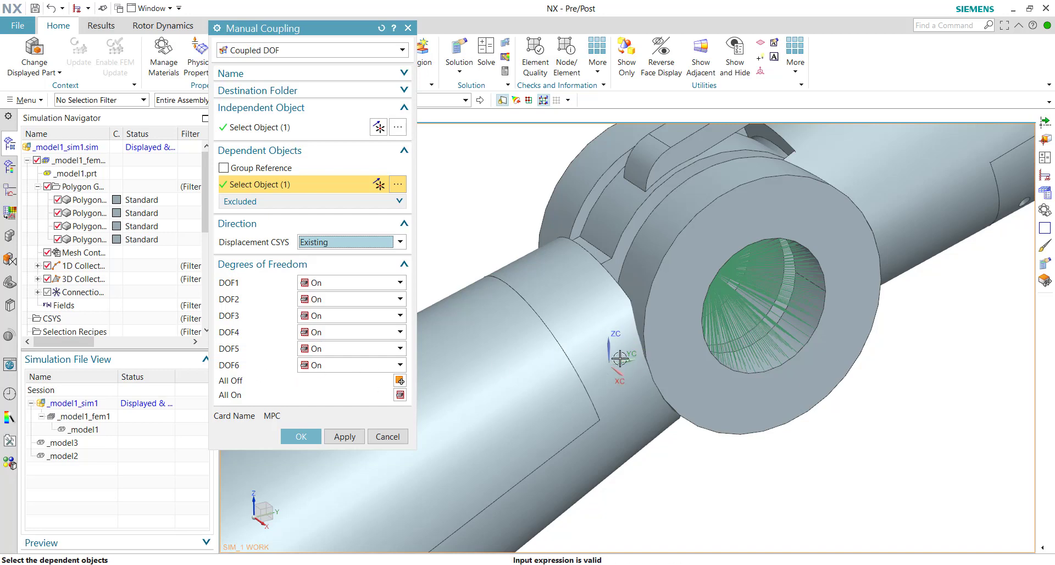
middle_click_drag(638, 374, 549, 437)
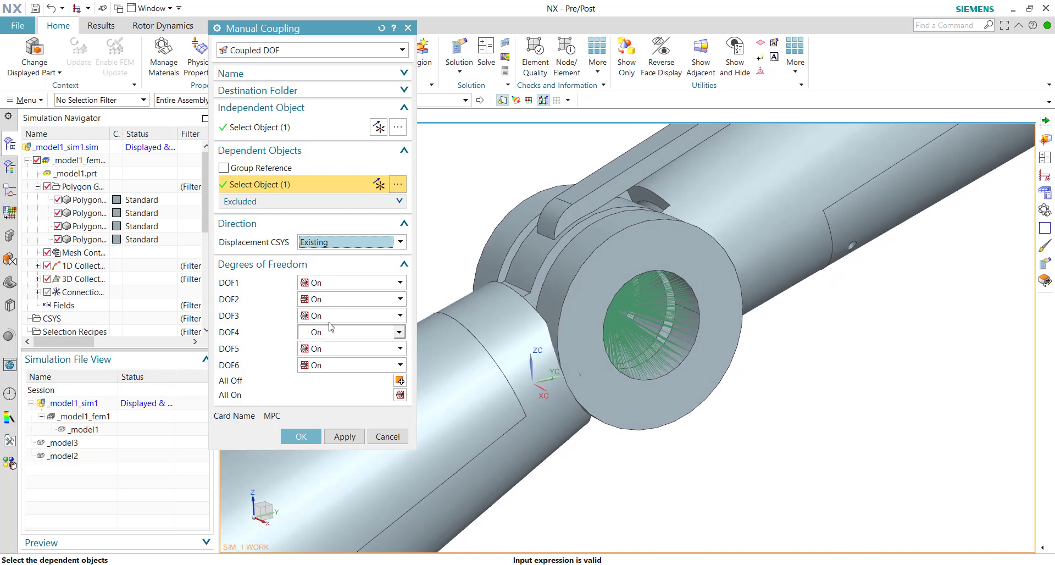
left_click(346, 349)
left_click(355, 348)
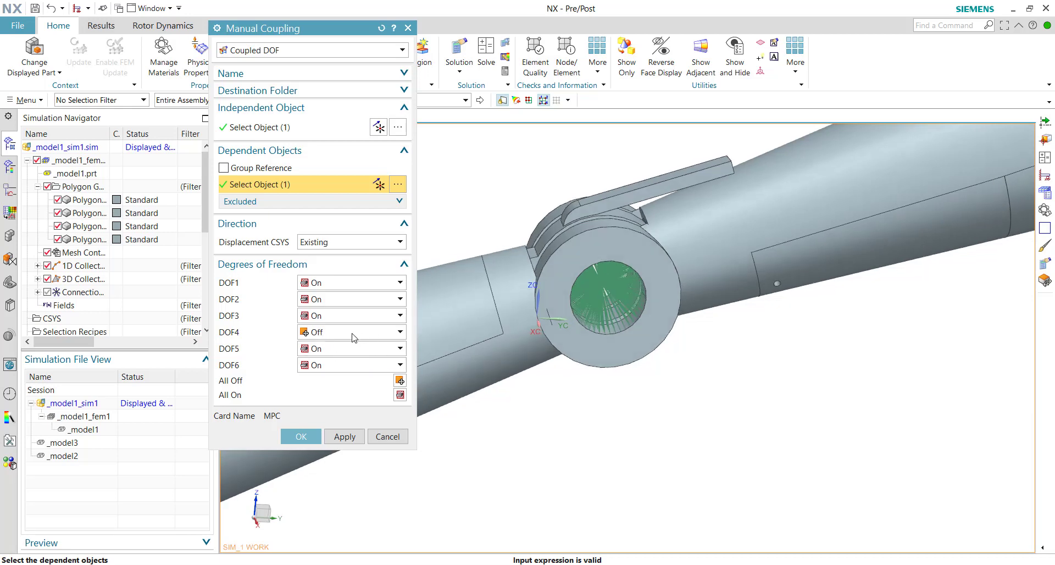
middle_click_drag(429, 334, 544, 344)
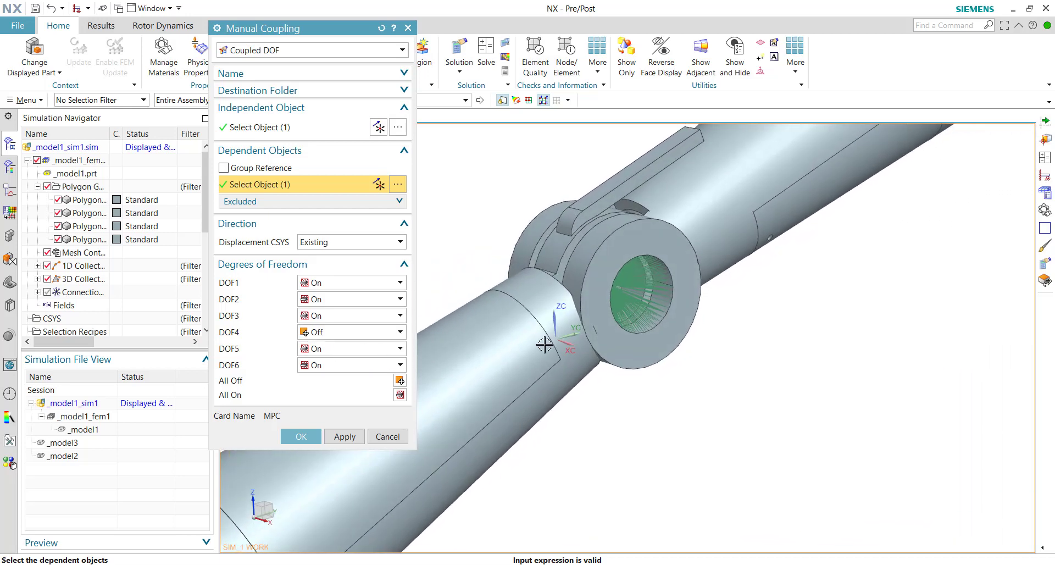
left_click(301, 436)
middle_click_drag(803, 381, 710, 363)
scroll(710, 363, "down", 3)
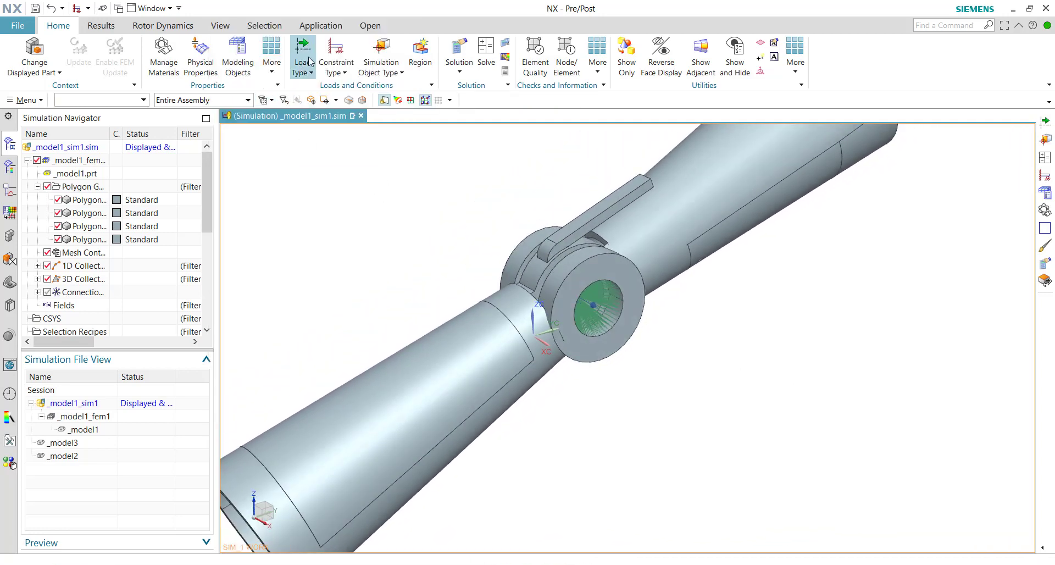
middle_click_drag(400, 141, 363, 377)
left_click(350, 377)
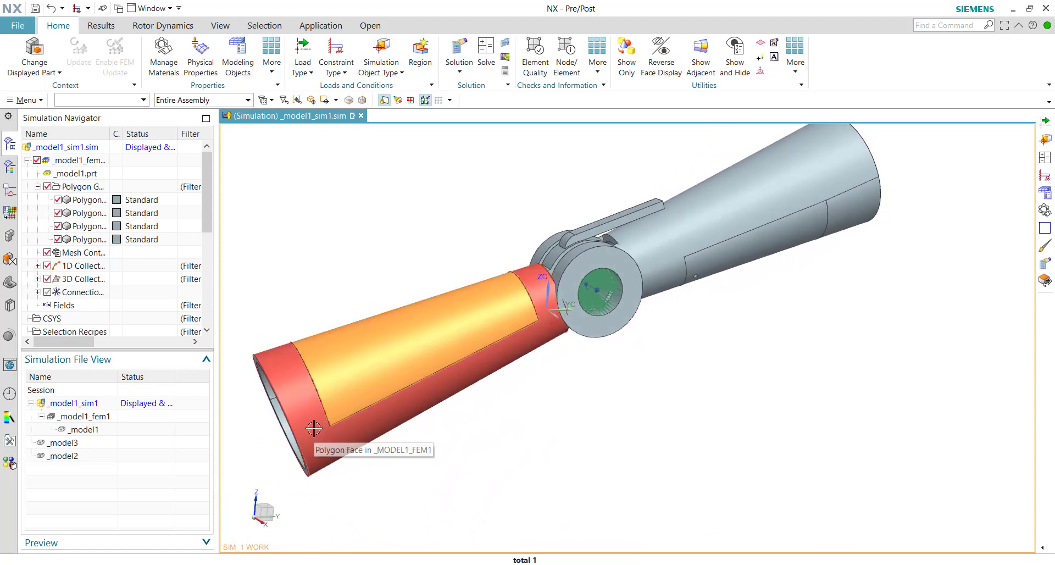
left_click(312, 424)
key("Escape")
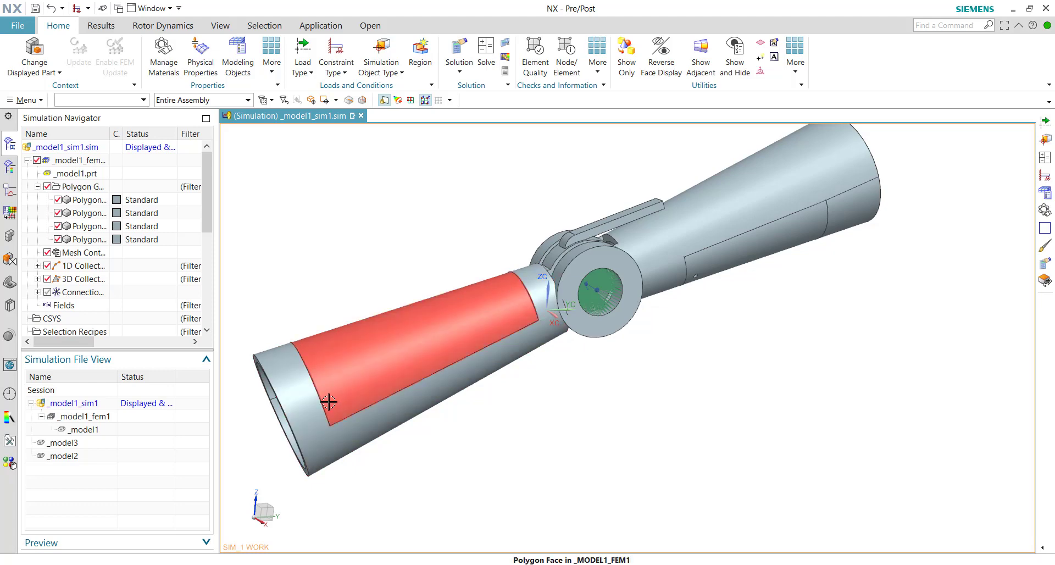
Create a Surface-to-Surface Gluing with Automatic Pairing between the polygon bodies of the tube carrying the flat bar and its inset panel.
left_click(382, 68)
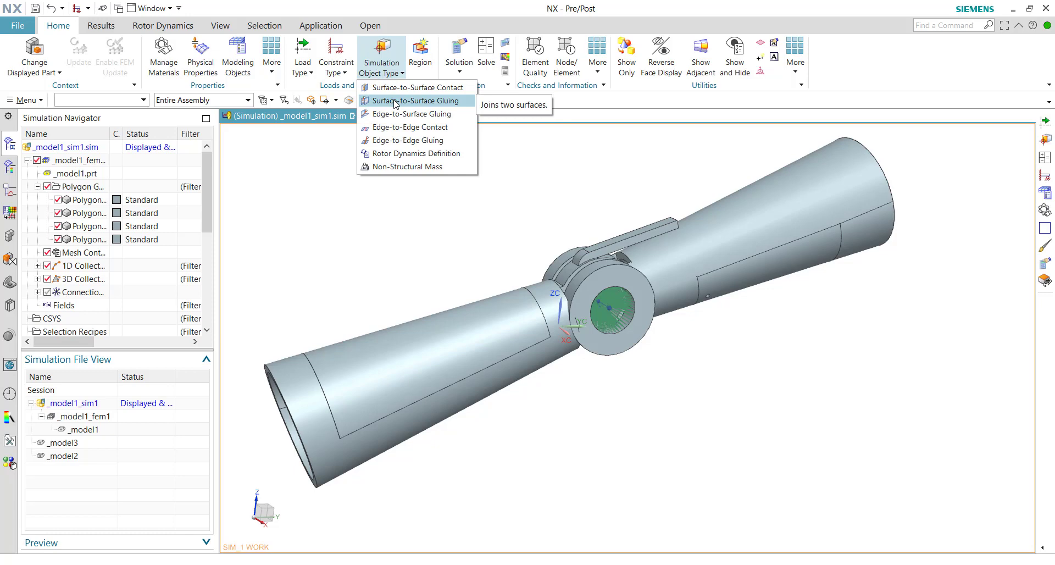
left_click(395, 101)
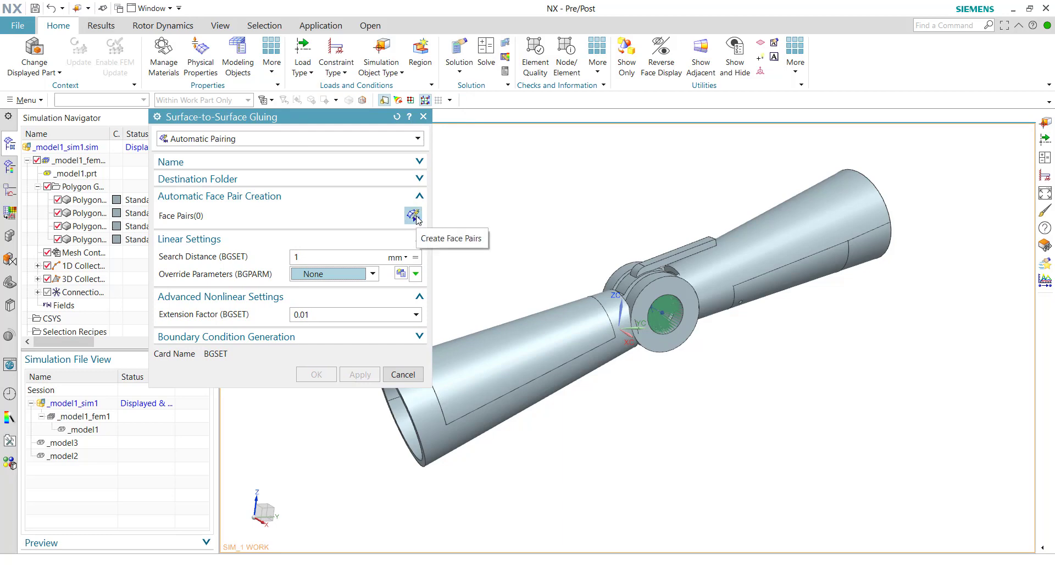
left_click(413, 216)
left_click(118, 105)
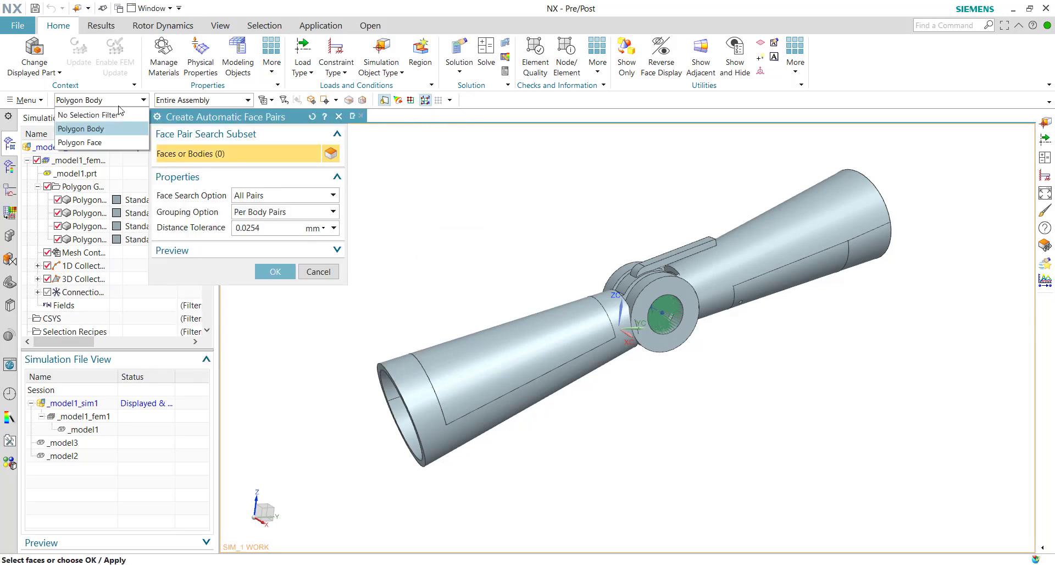
left_click(98, 129)
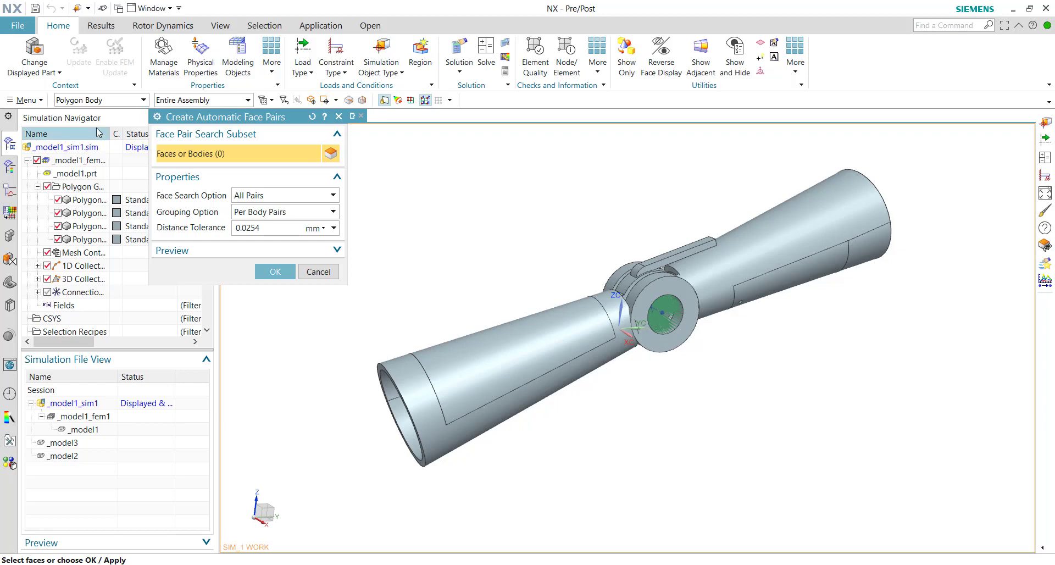
left_click(477, 365)
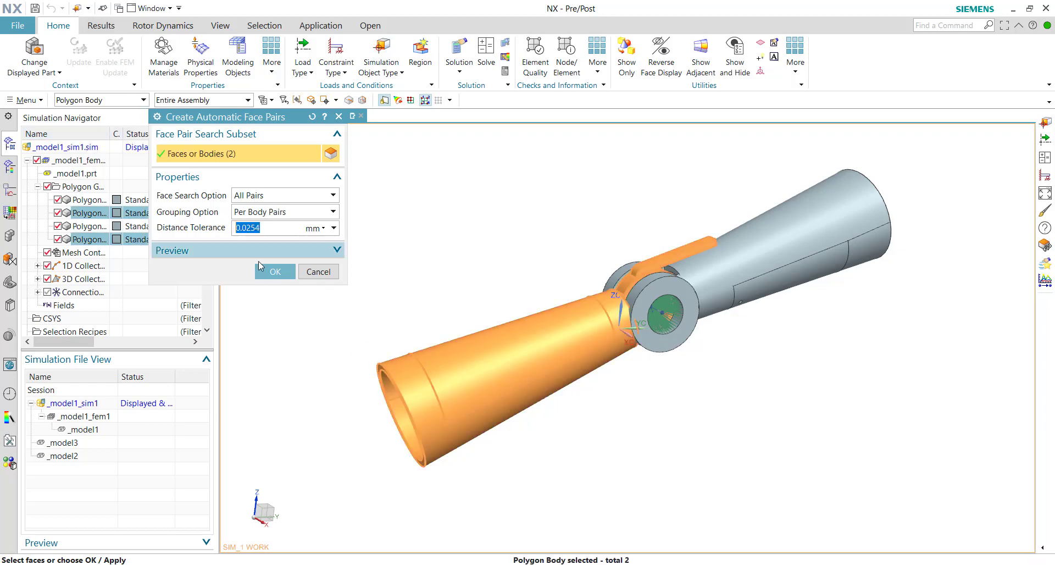
left_click(268, 273)
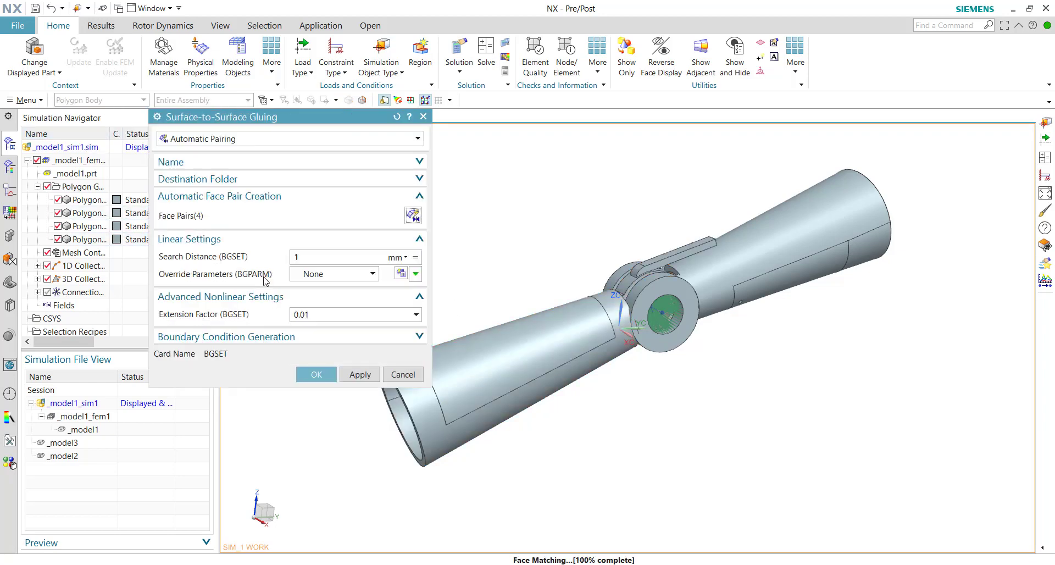
left_click(360, 375)
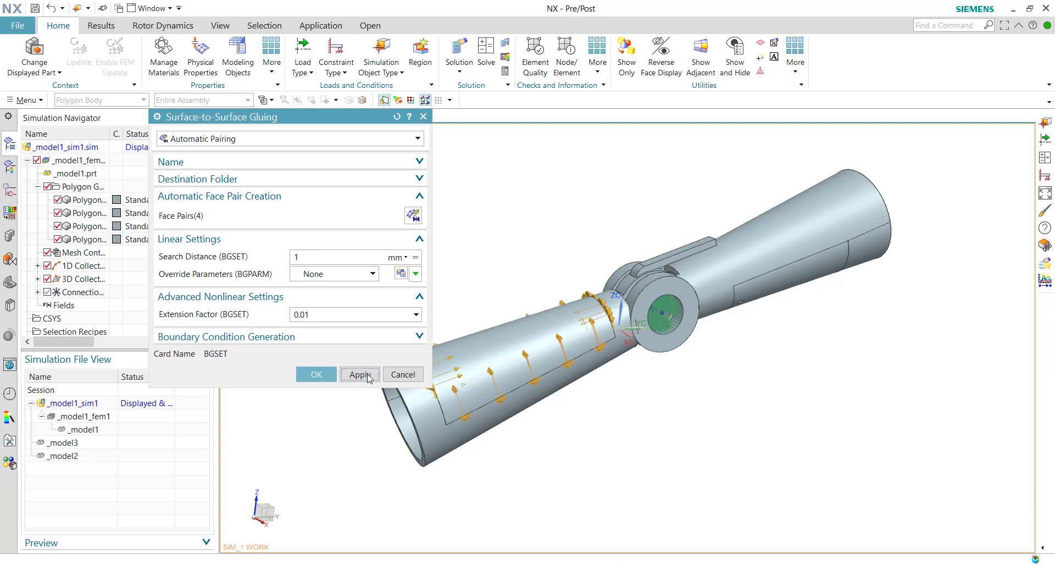
Create a second automatically paired gluing between the opposite tube's polygon body and its inset panel body, and end the gluing command.
middle_click_drag(596, 418, 626, 405)
right_click_drag(625, 402, 625, 449)
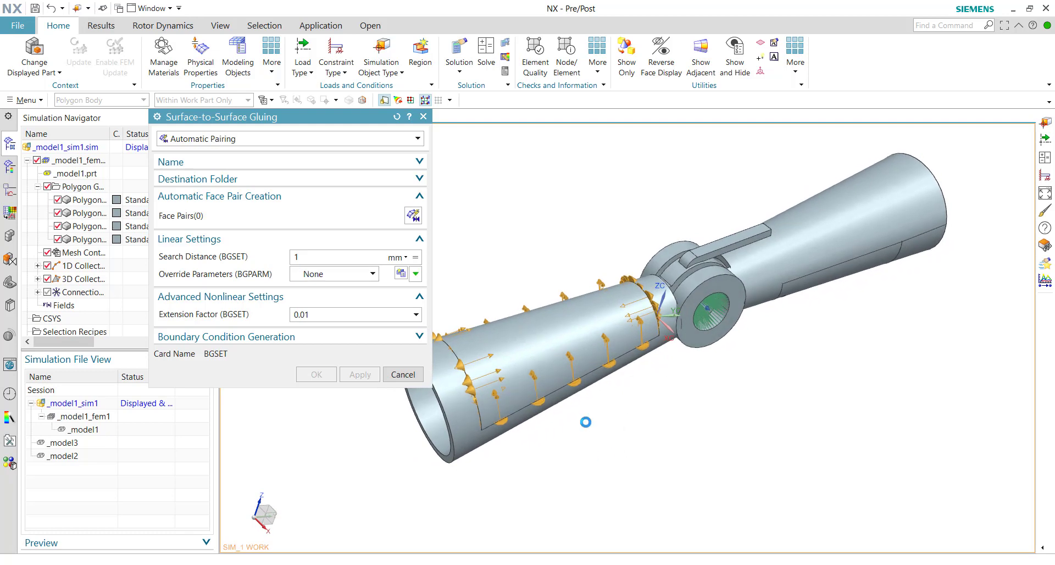
middle_click_drag(584, 422, 467, 388)
right_click_drag(631, 436, 629, 414)
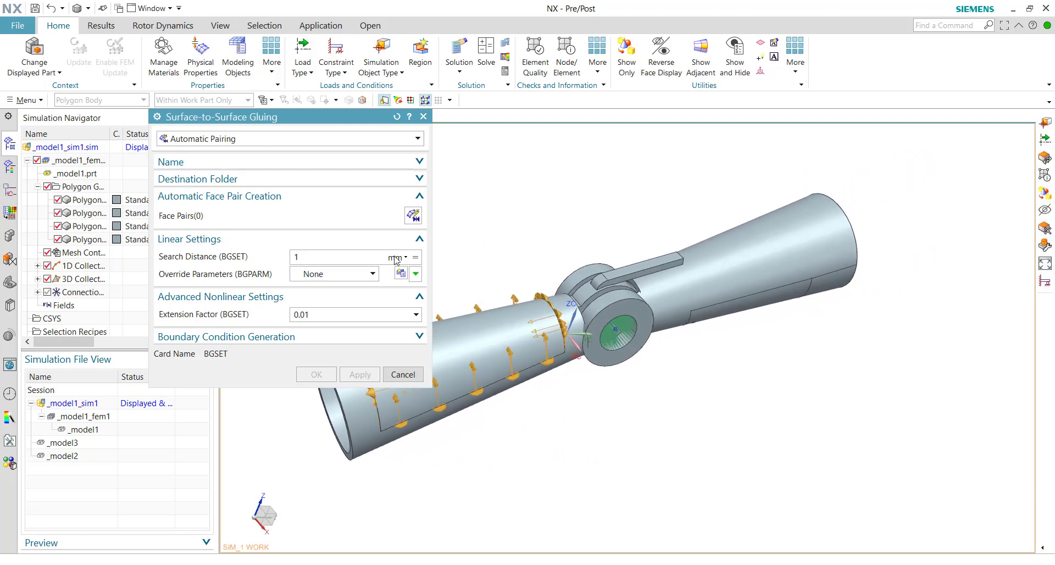
middle_click_drag(767, 305, 599, 281)
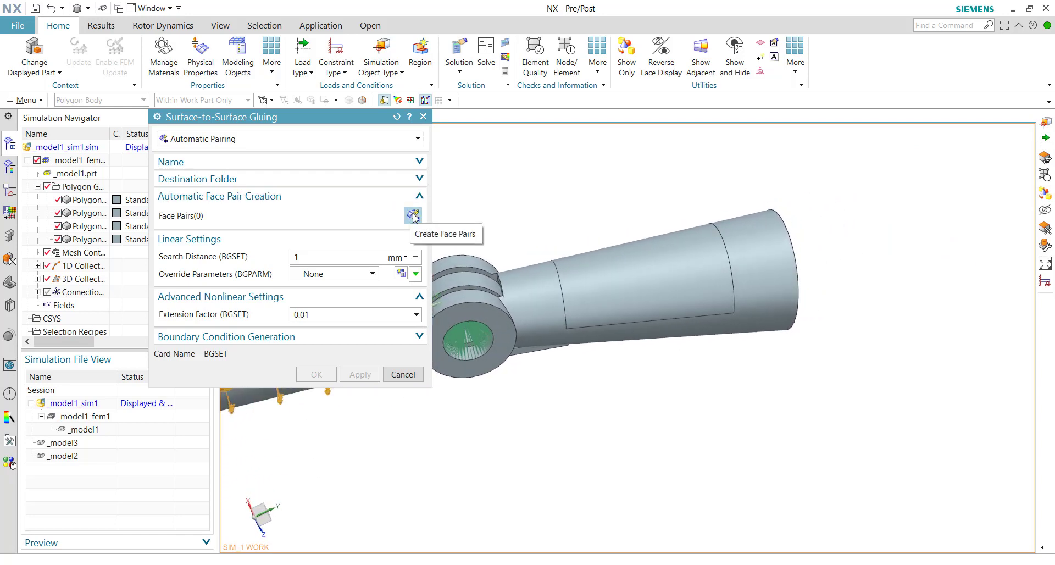
left_click(414, 215)
left_click(677, 275)
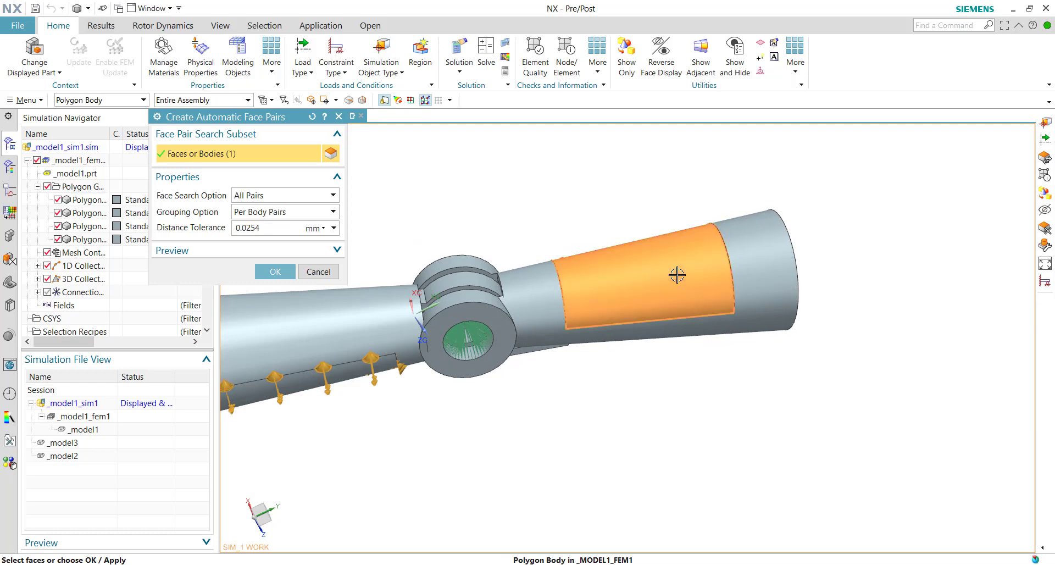
left_click(558, 295)
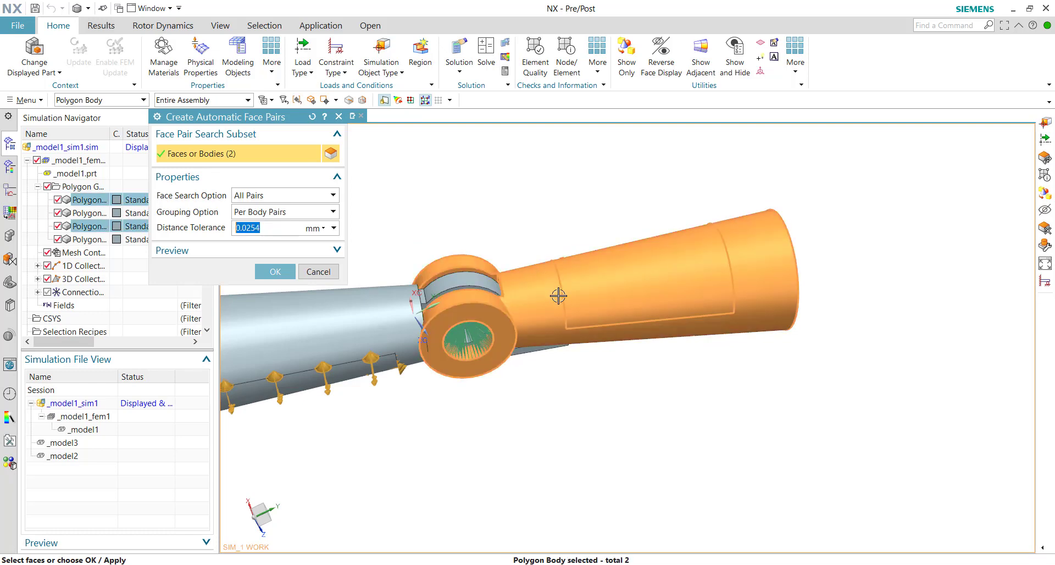
left_click(276, 271)
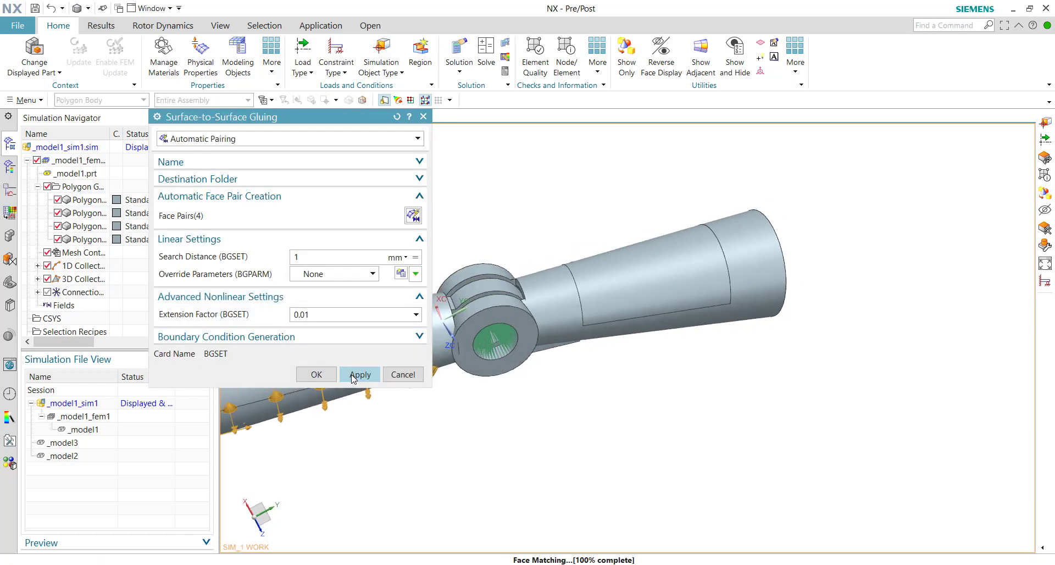
left_click(357, 374)
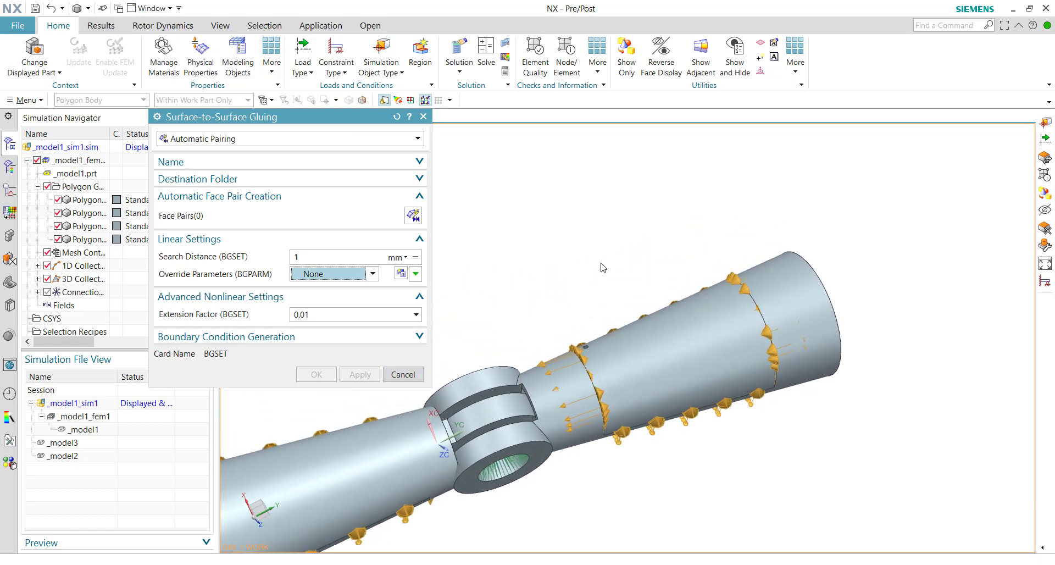
middle_click_drag(602, 267, 743, 361)
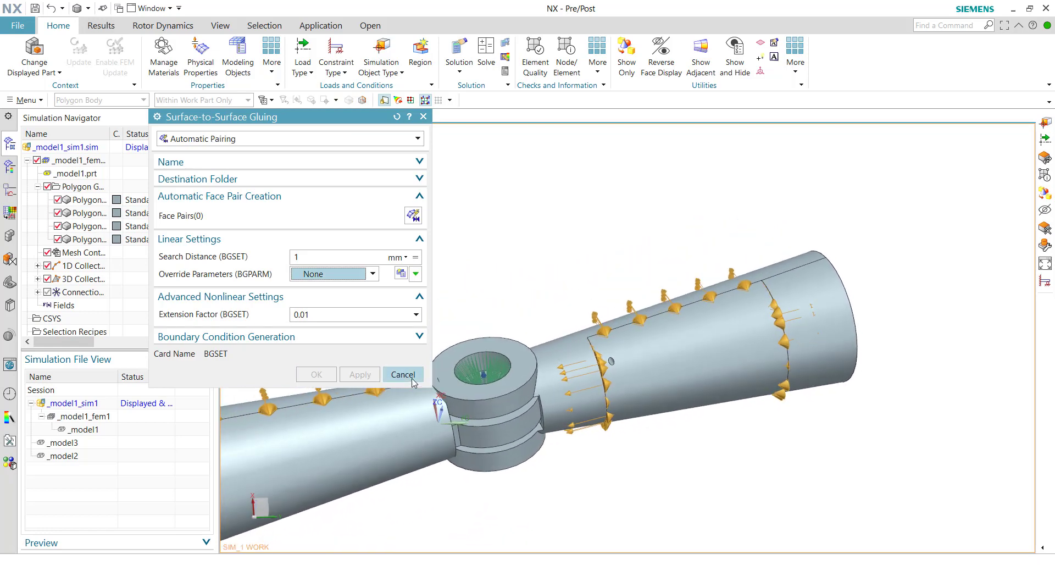
left_click(413, 377)
Start a Surface-to-Surface Contact and change its type from automatic pairing to Manual.
middle_click_drag(412, 377, 501, 285)
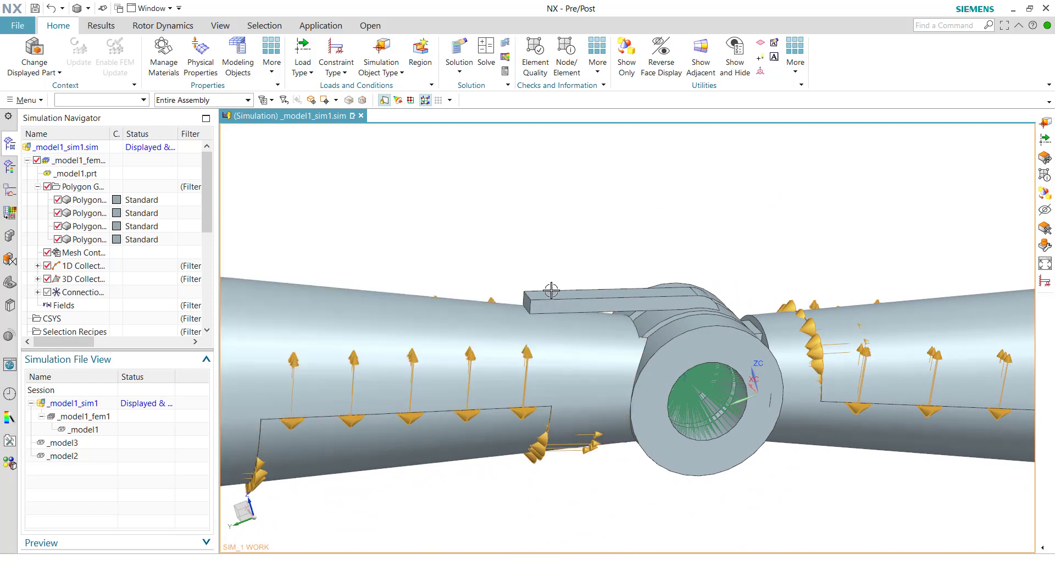
scroll(546, 294, "down", 3)
left_click(383, 70)
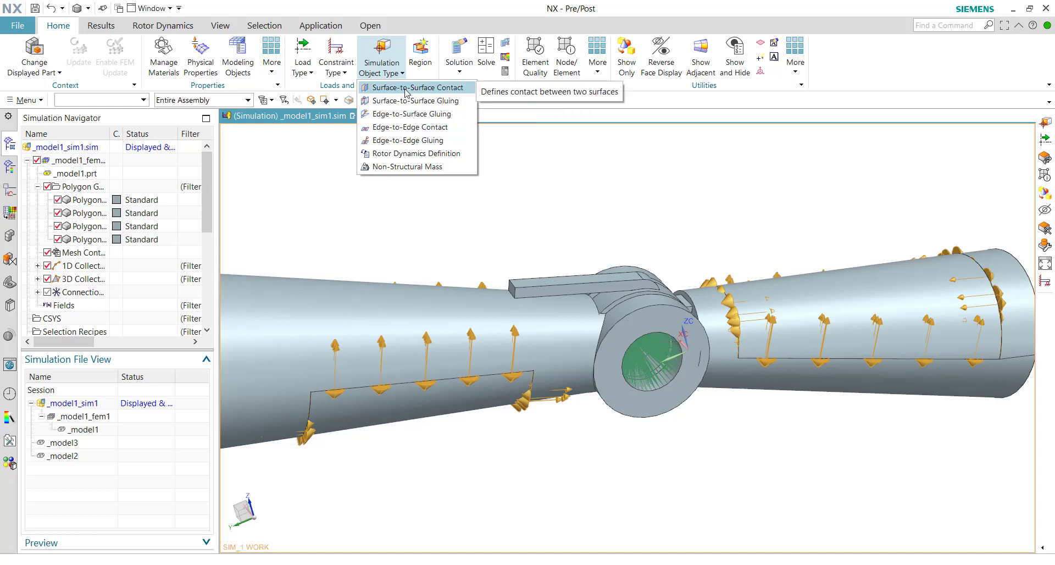
left_click(406, 89)
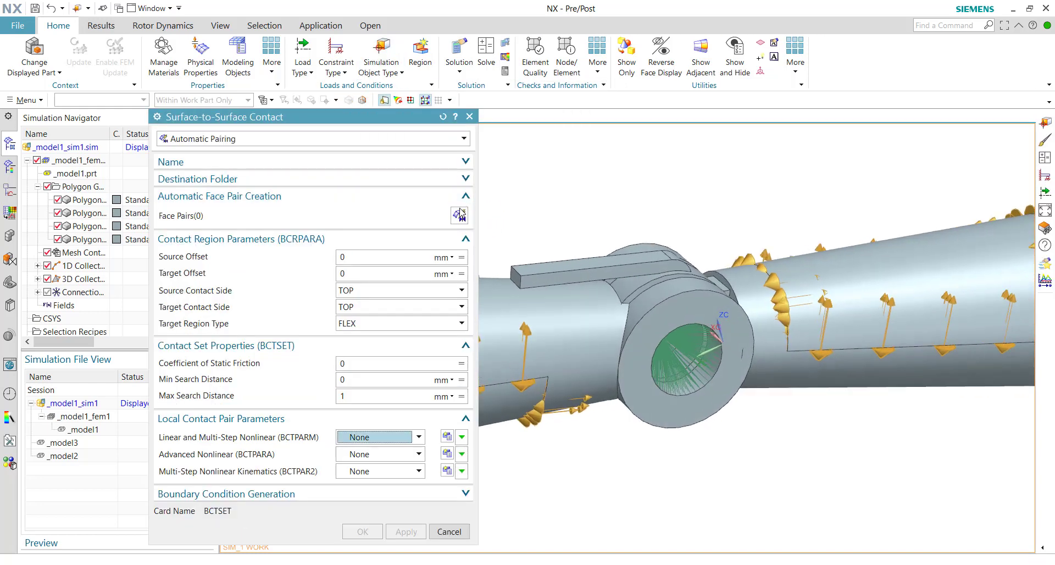
scroll(576, 260, "up", 5)
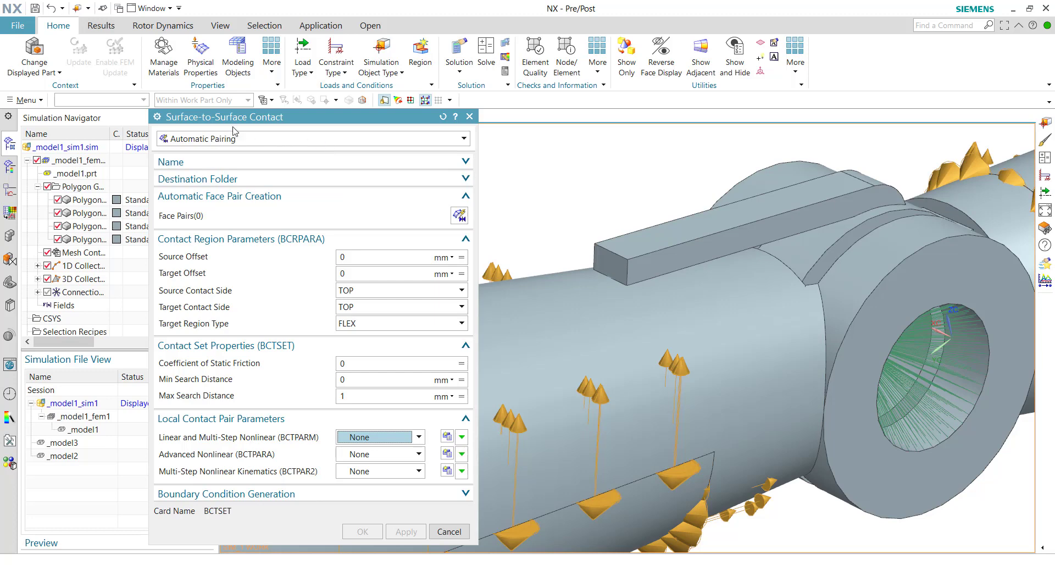
left_click_drag(245, 121, 219, 121)
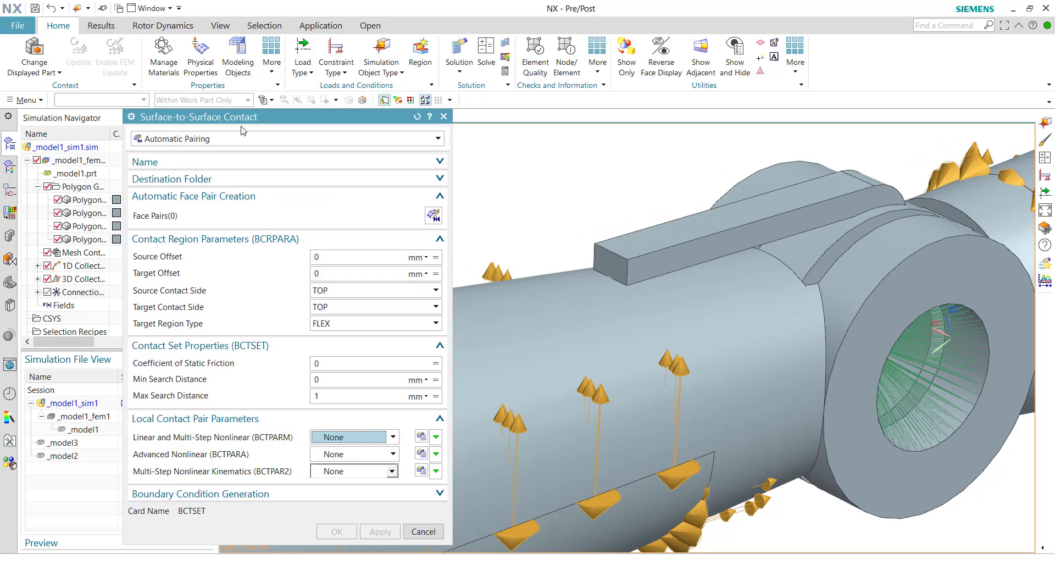
left_click(253, 140)
left_click(238, 161)
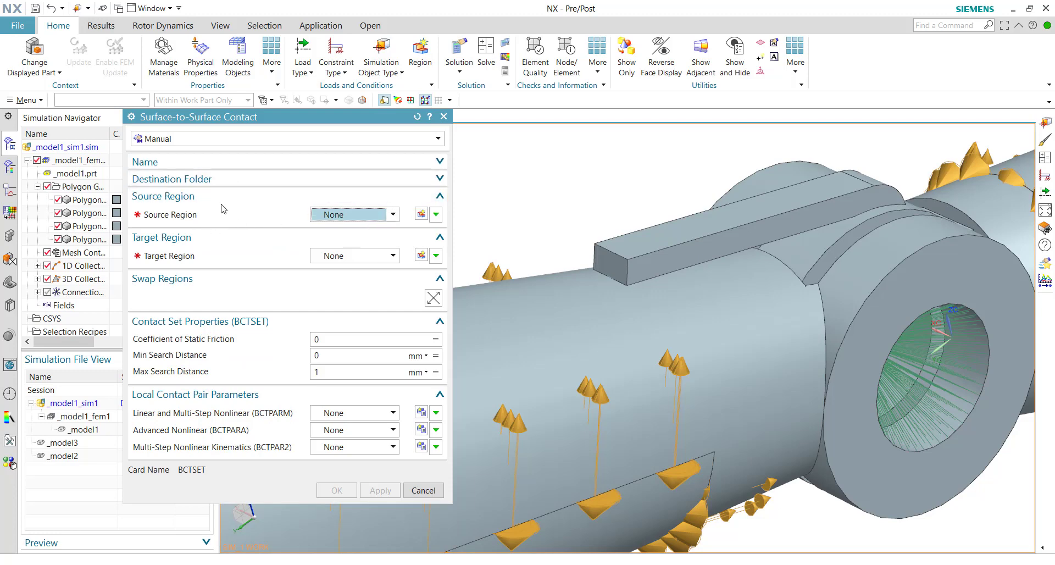
Create the contact's source region from the flat bar's end face and underside, selected as polygon faces.
left_click(421, 214)
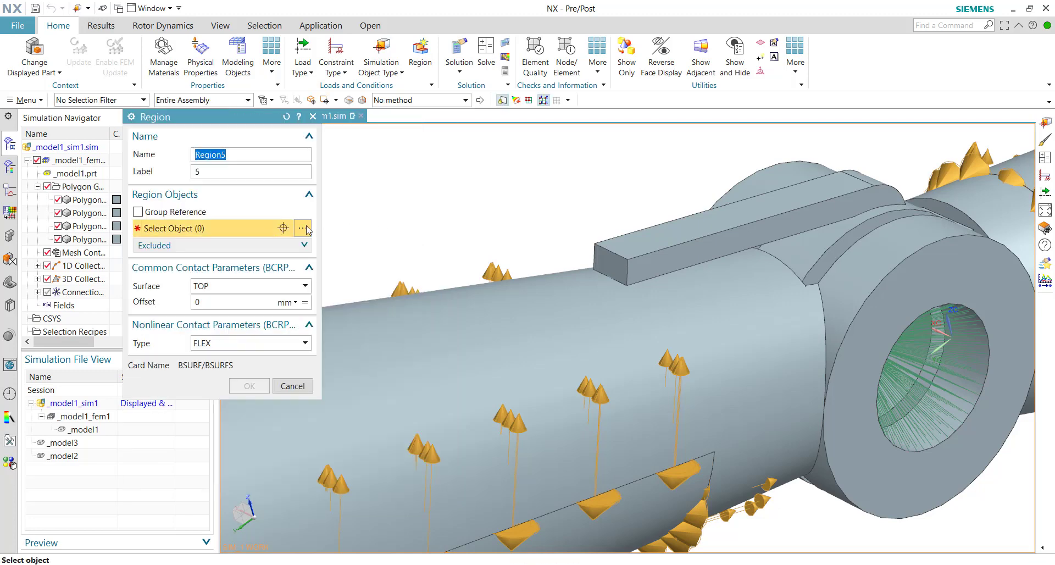
left_click(84, 104)
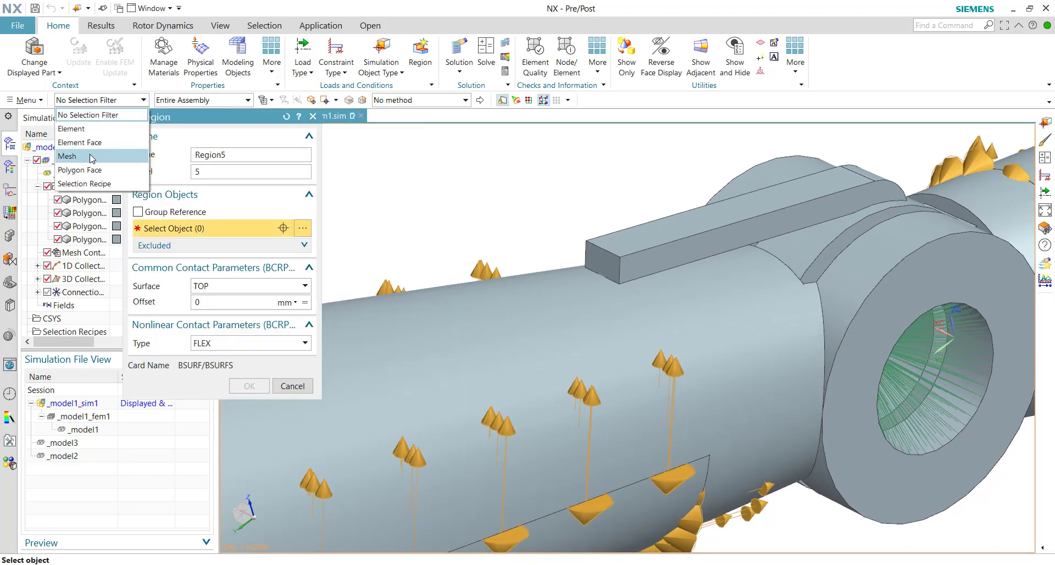
left_click(71, 163)
left_click(597, 259)
middle_click_drag(598, 258, 726, 206)
left_click(726, 205)
scroll(628, 228, "down", 5)
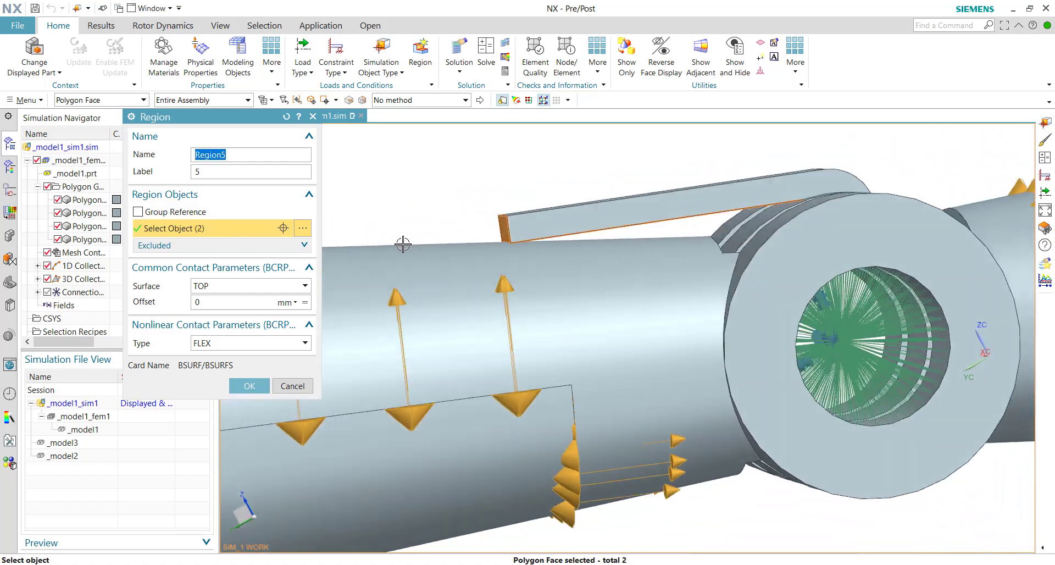
scroll(628, 228, "up", 5)
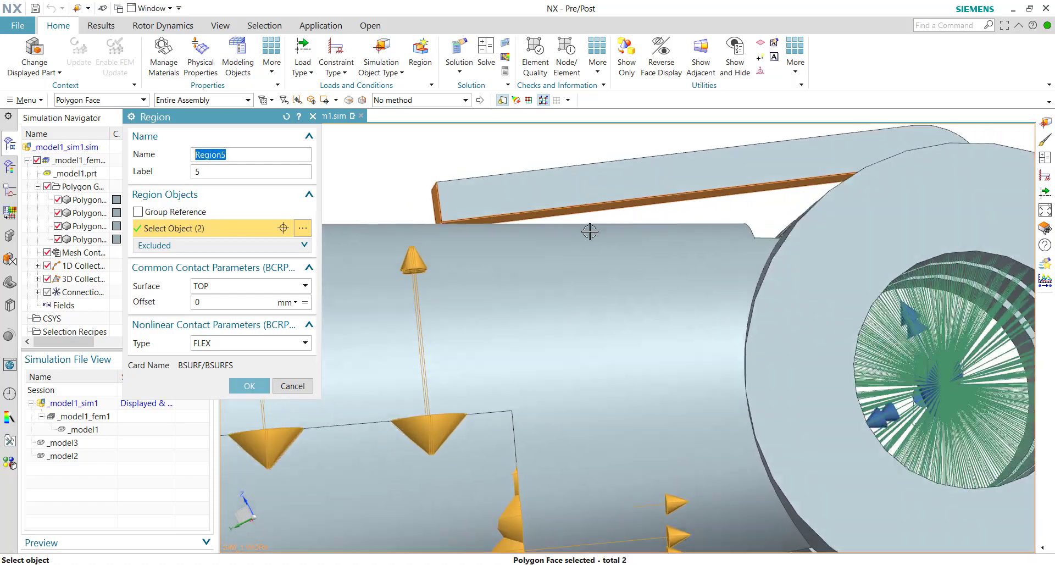
scroll(571, 239, "down", 1)
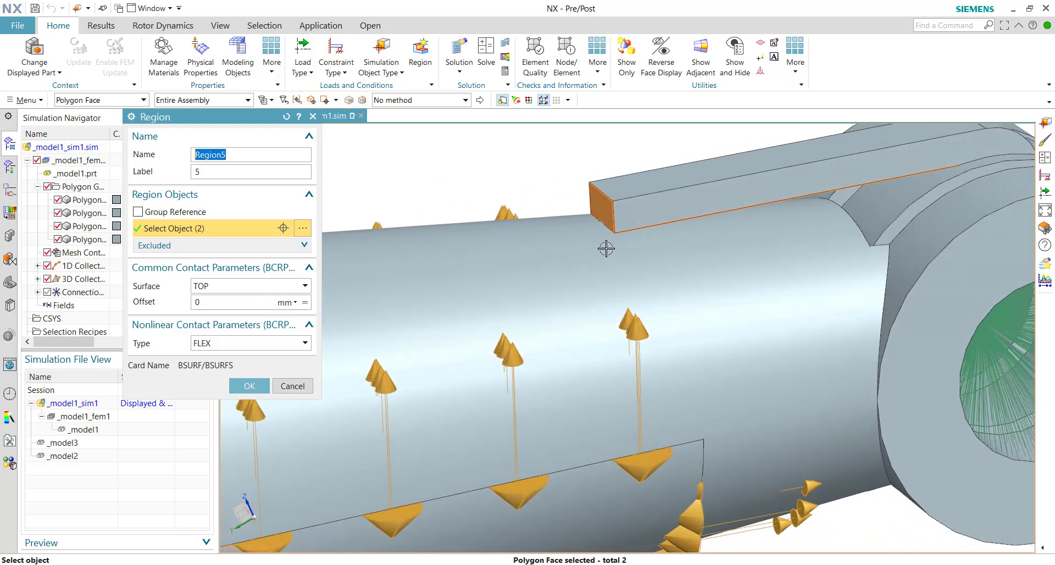
left_click(248, 385)
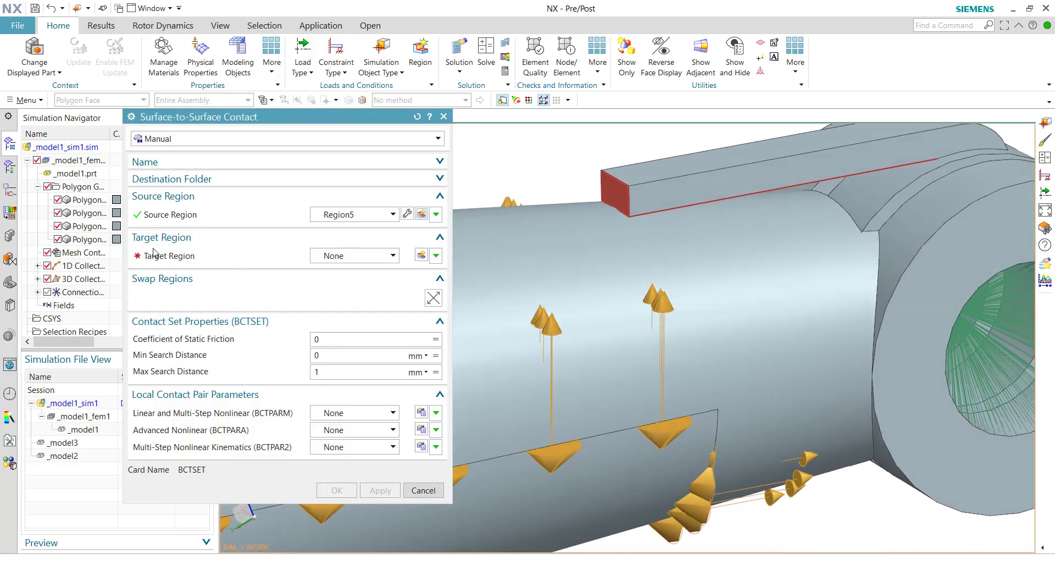
Create the contact's target region from the outer cylindrical polygon face of the tube beneath the flat bar's free end.
left_click(417, 256)
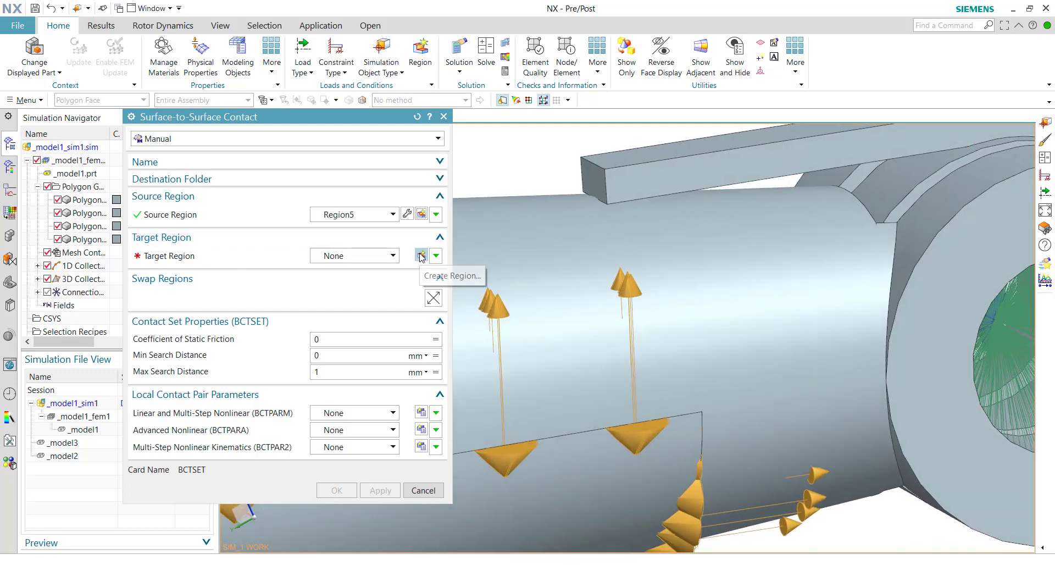
left_click(420, 256)
left_click(694, 221)
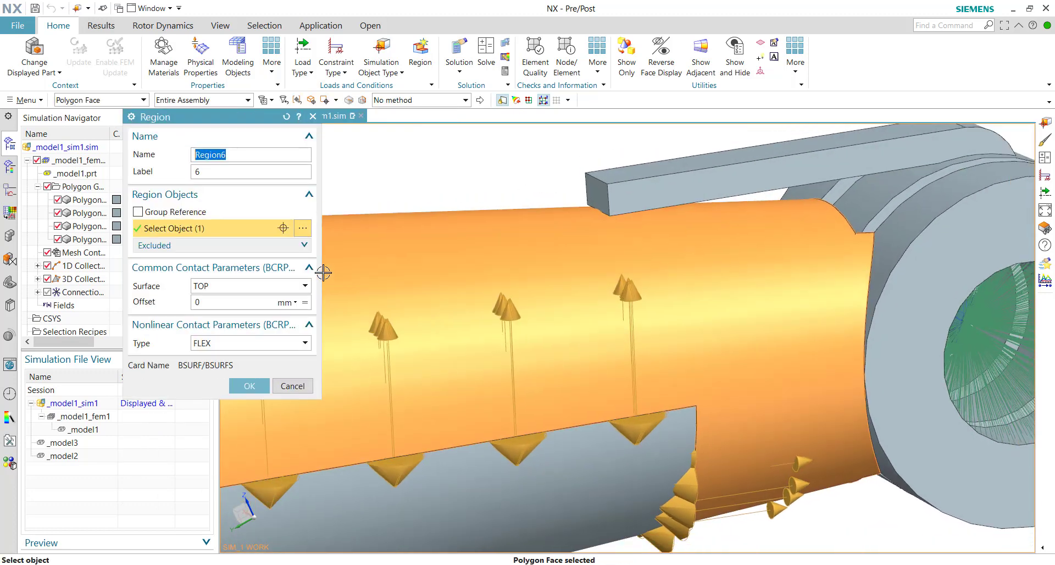
left_click(104, 101)
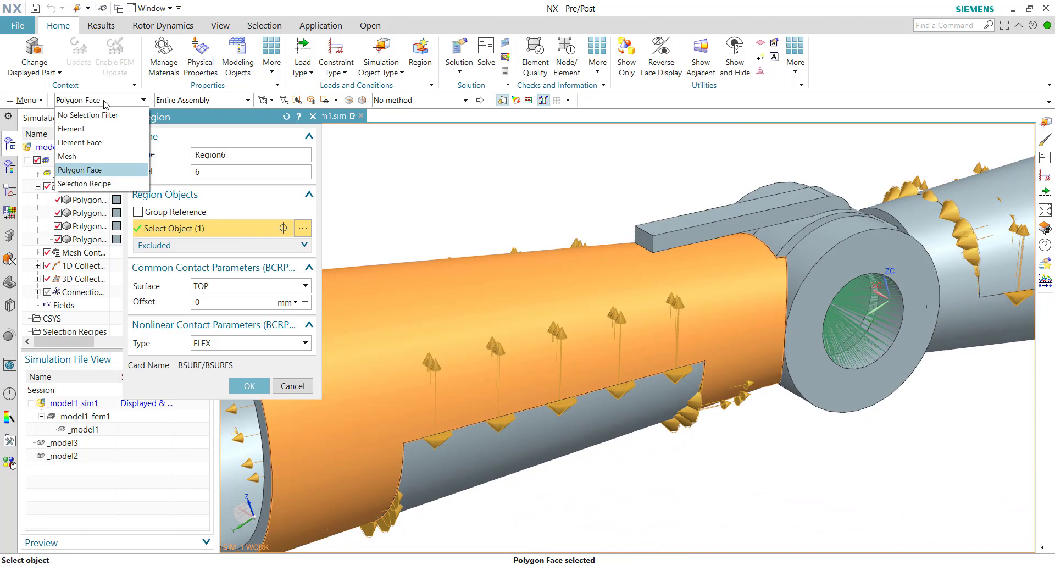
left_click(102, 100)
scroll(657, 249, "up", 5)
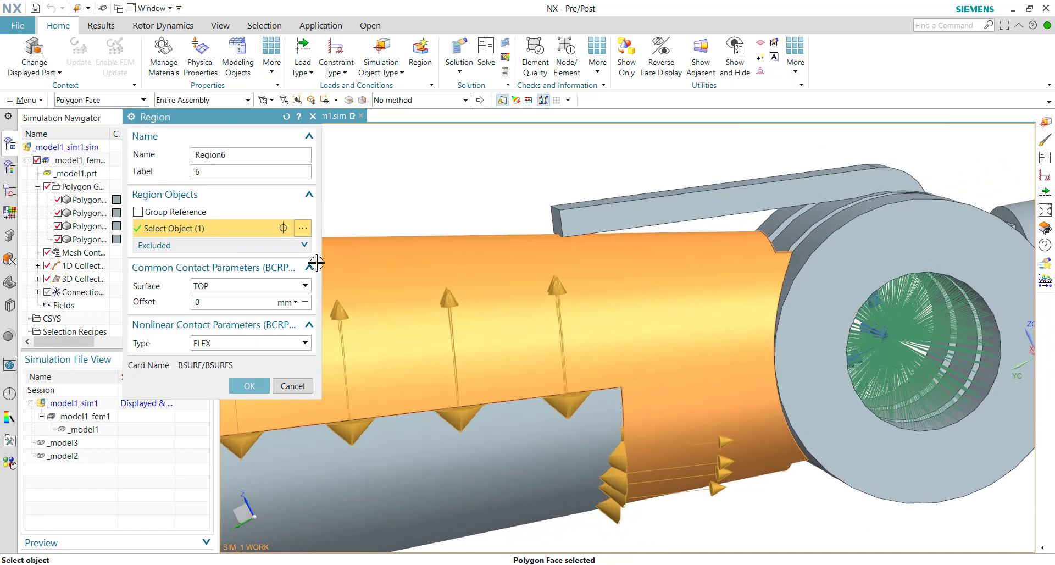
left_click(249, 387)
Inspect where the bar's corner meets the tube surface and set the contact's Min Search Distance to -1 mm.
scroll(447, 354, "up", 10)
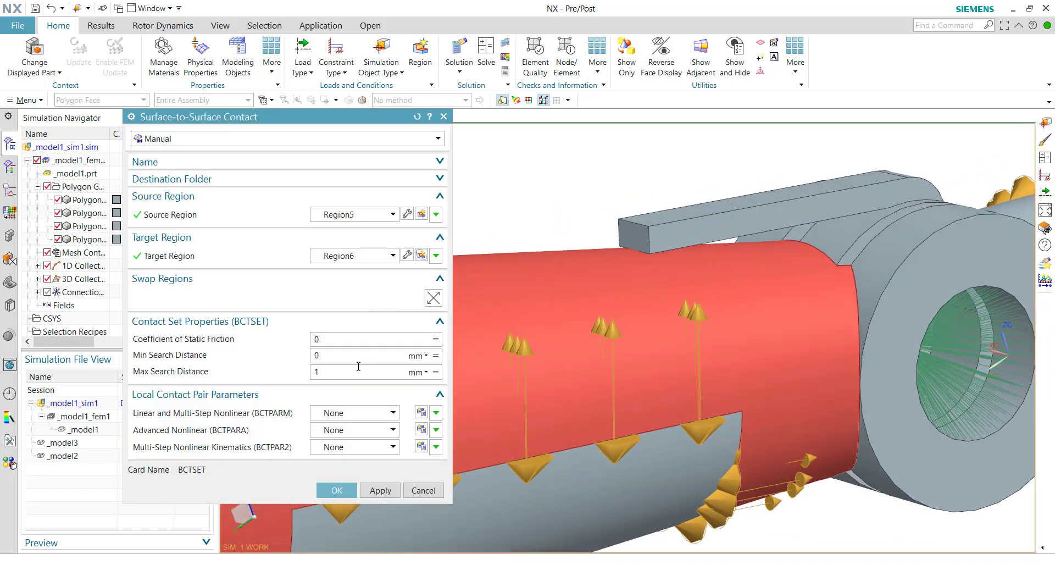
scroll(634, 320, "up", 8)
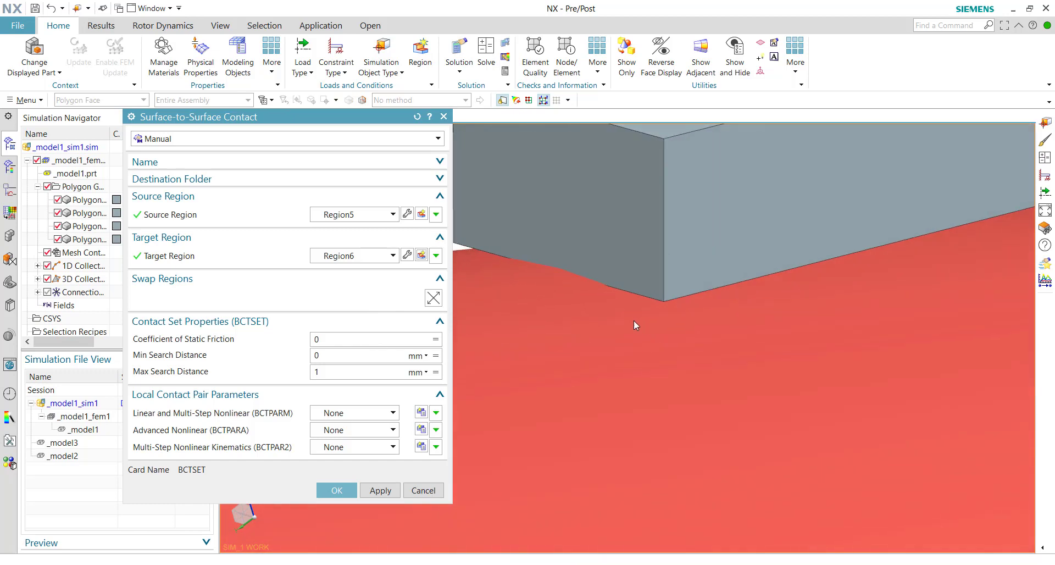
middle_click_drag(612, 266, 616, 243)
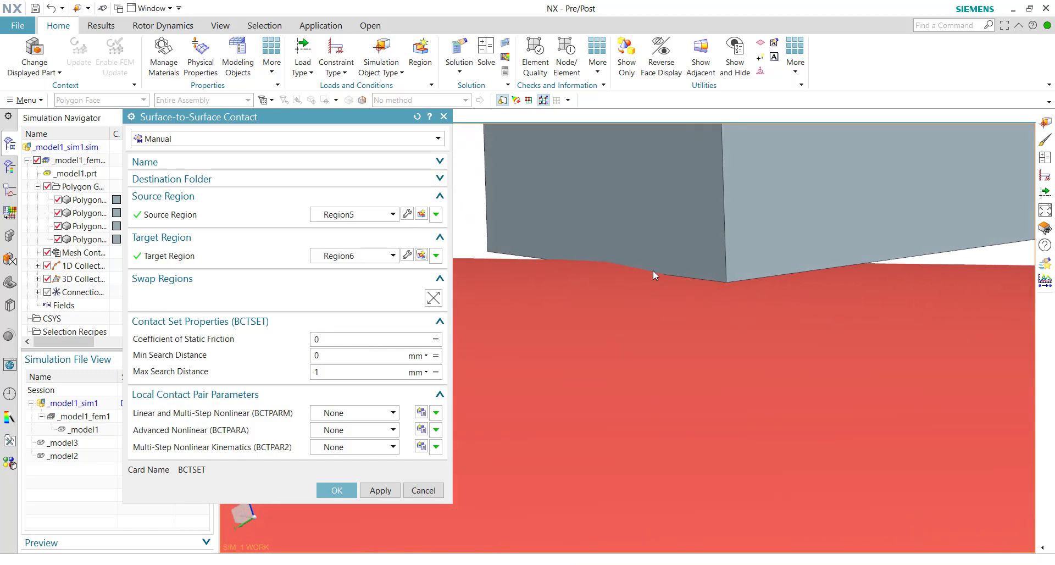
left_click(313, 355)
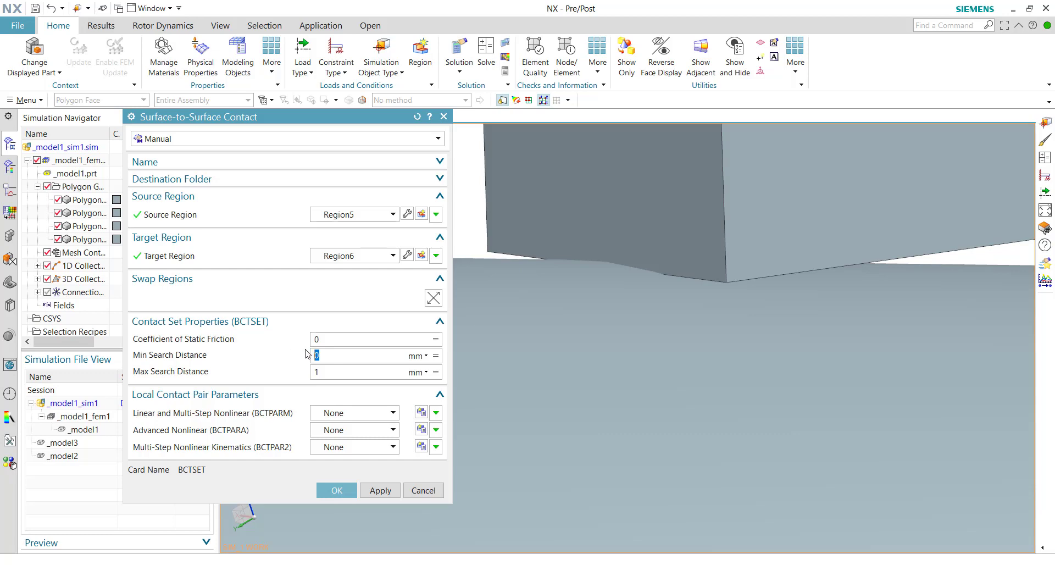
type("-1")
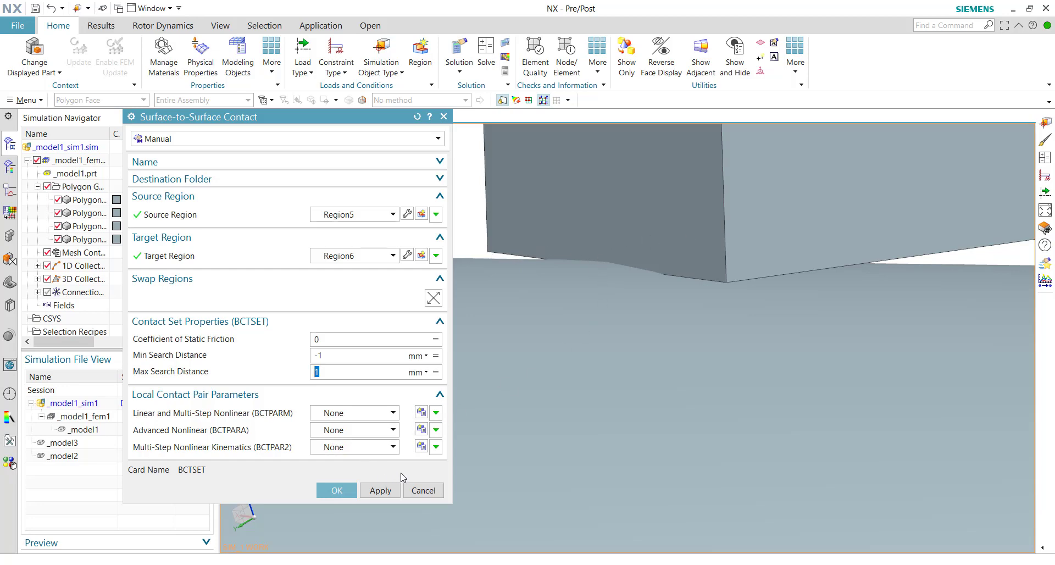
Accept the manual bar-to-tube Surface-to-Surface Contact with its defined regions and search distances.
left_click(338, 490)
scroll(647, 381, "down", 5)
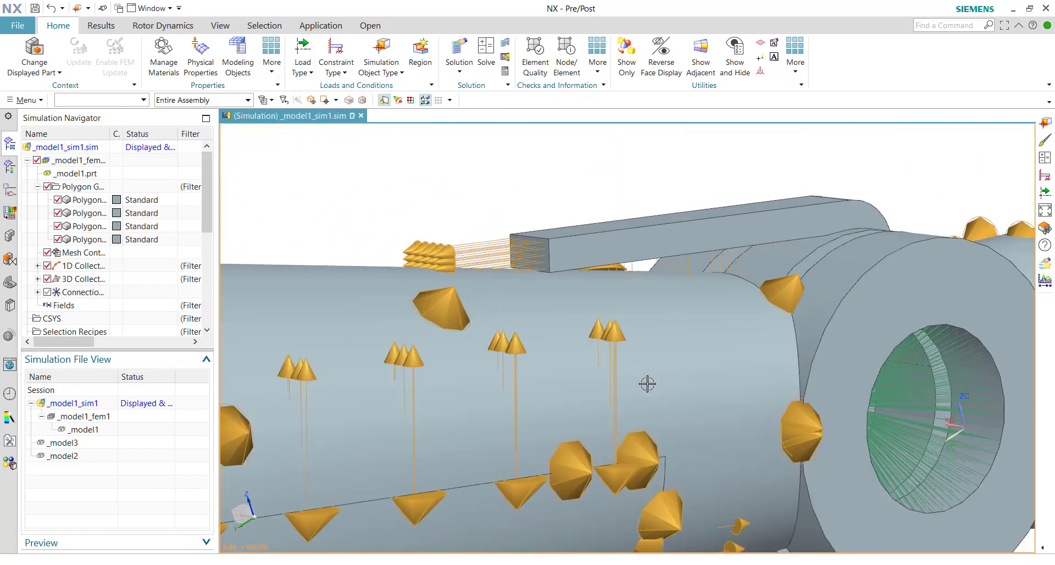
middle_click_drag(645, 386, 635, 378)
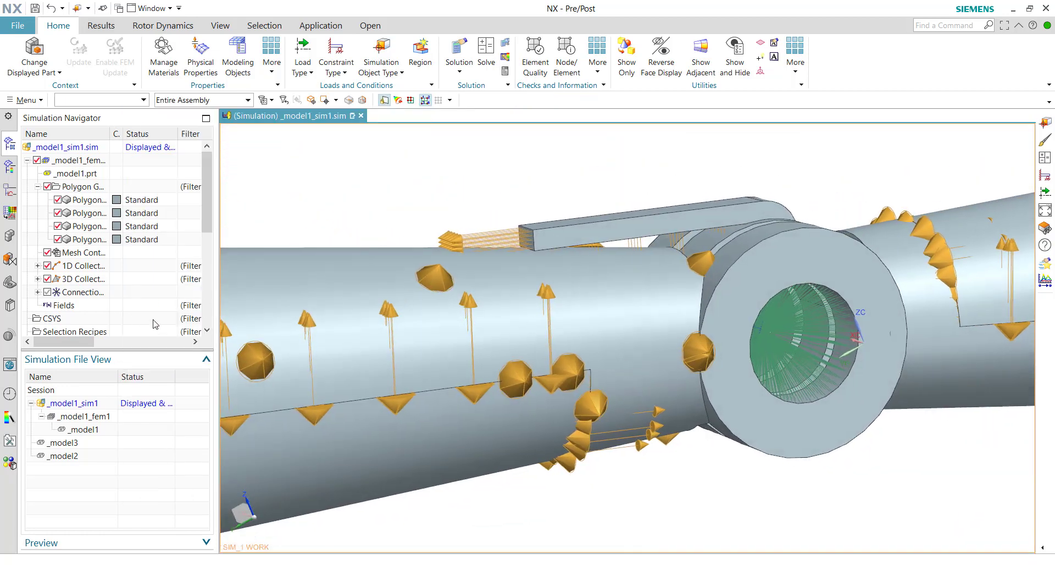
scroll(104, 242, "down", 4)
scroll(475, 212, "down", 5)
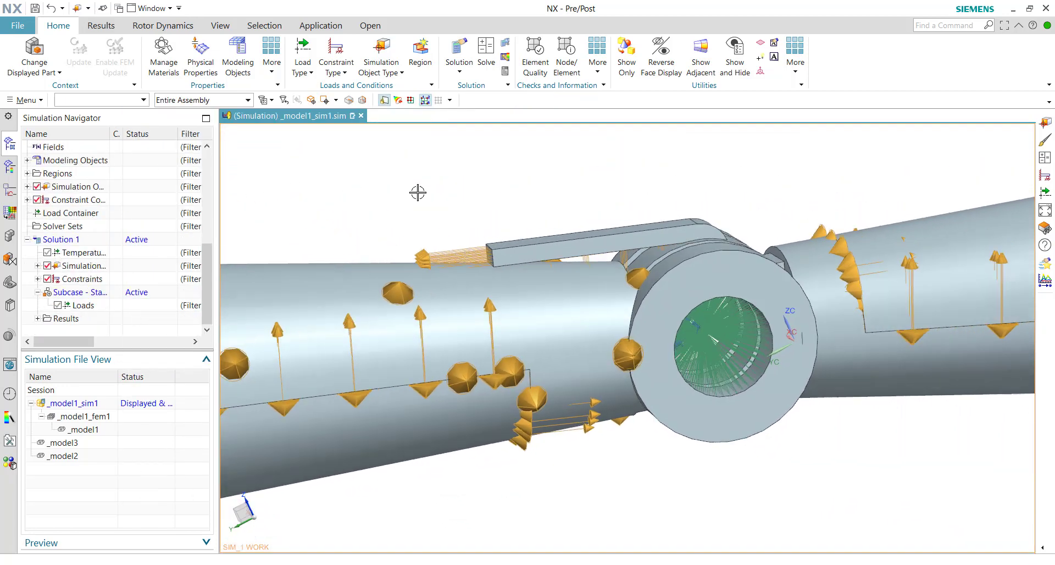
Apply a Fixed Constraint to the annular end face of the tube on the side opposite the flat bar's free end.
middle_click_drag(475, 212, 496, 155)
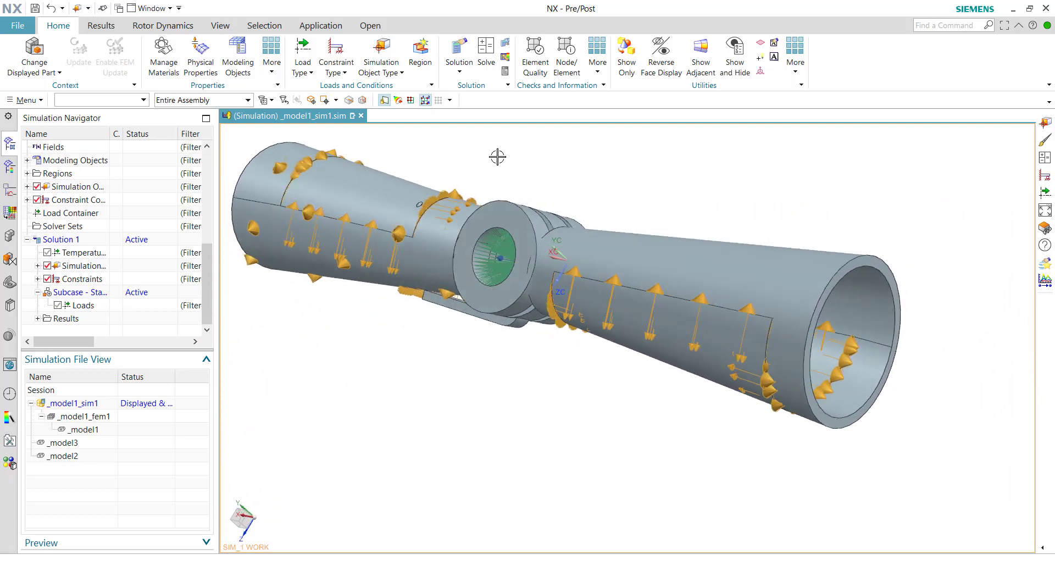
left_click(384, 61)
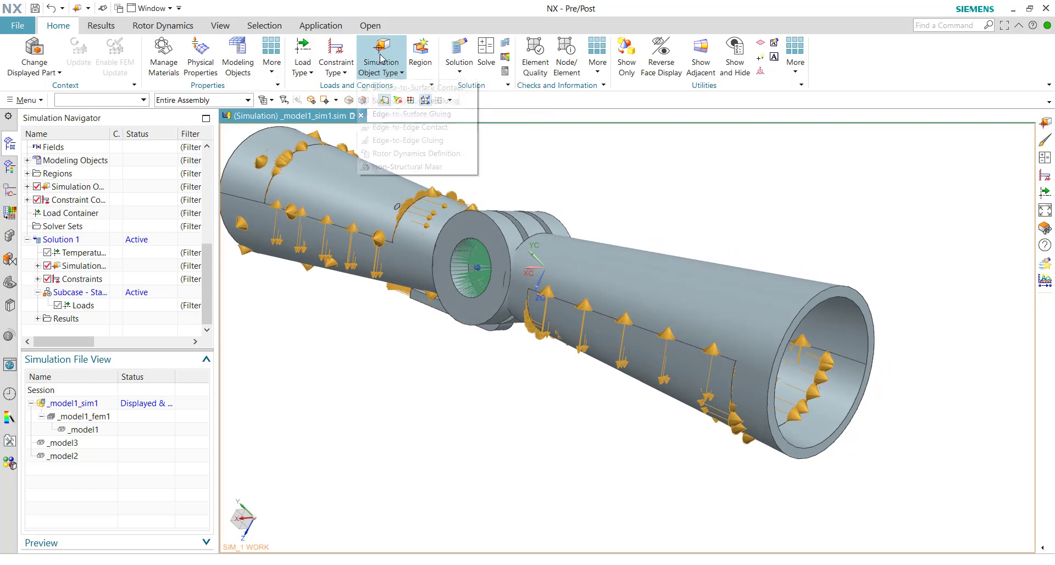
left_click(336, 65)
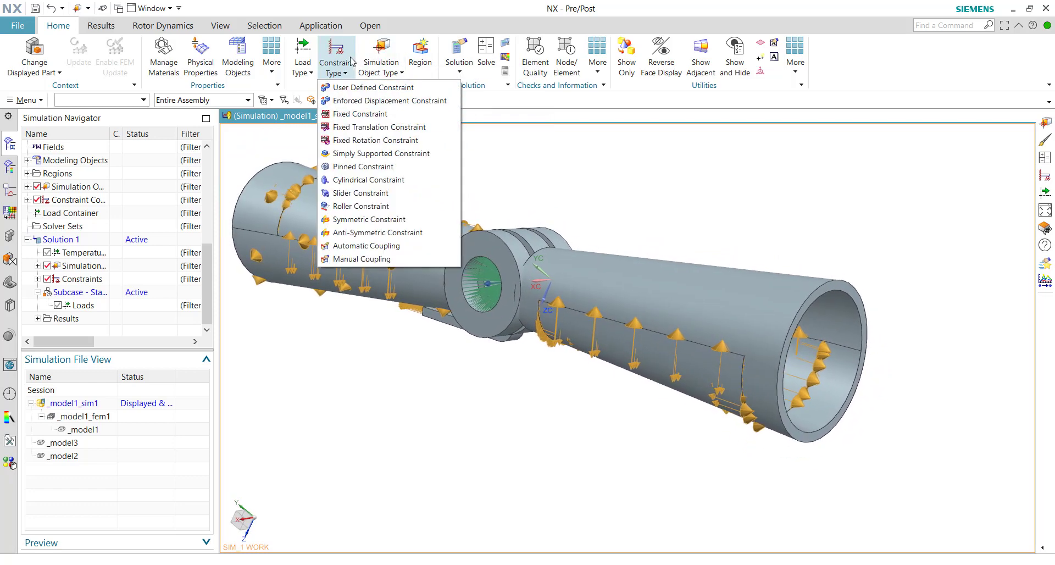
left_click(352, 114)
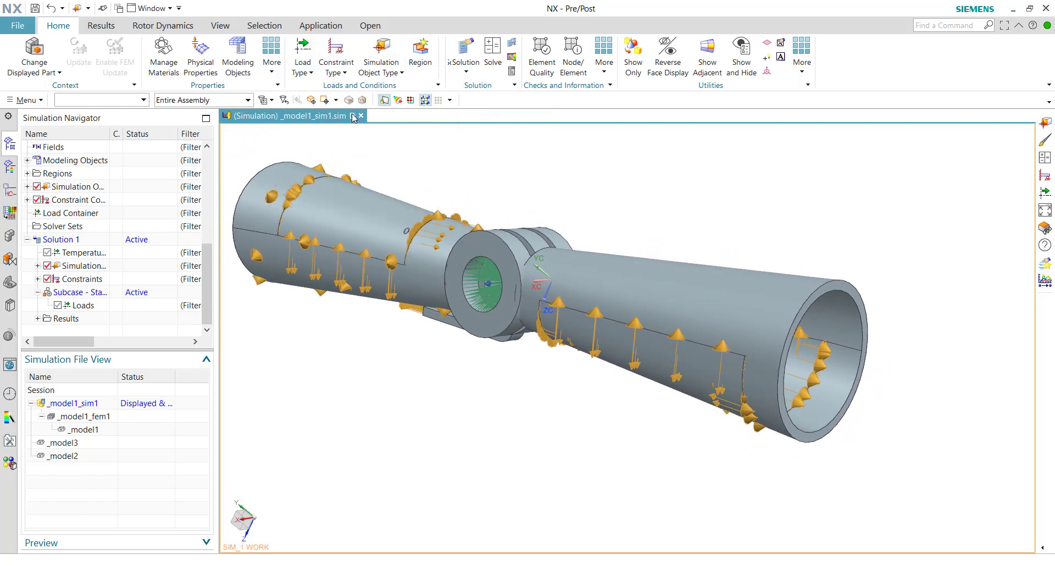
left_click(837, 288)
key("Home")
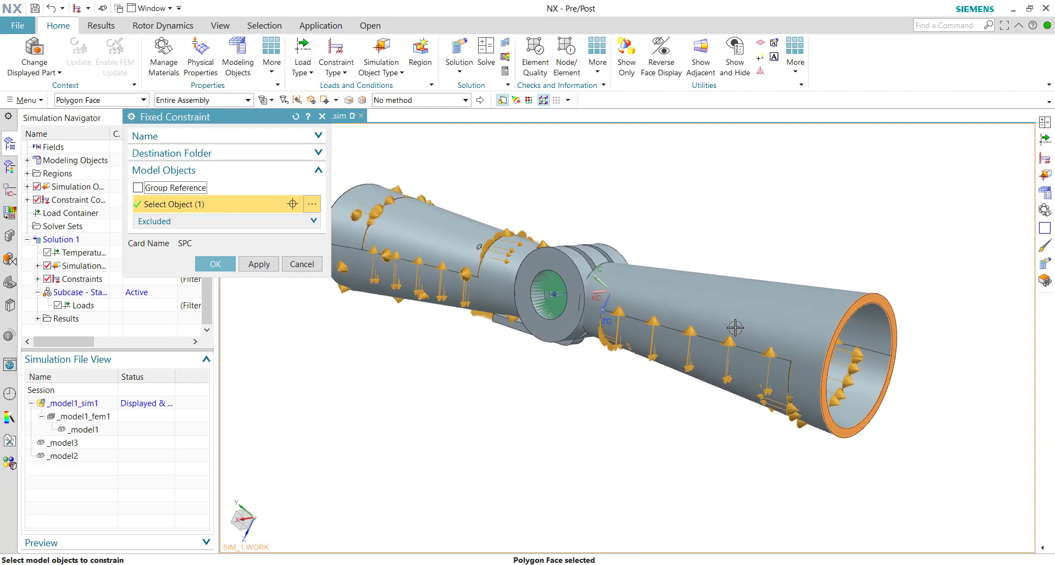
scroll(478, 285, "down", 2)
middle_click_drag(479, 285, 801, 286)
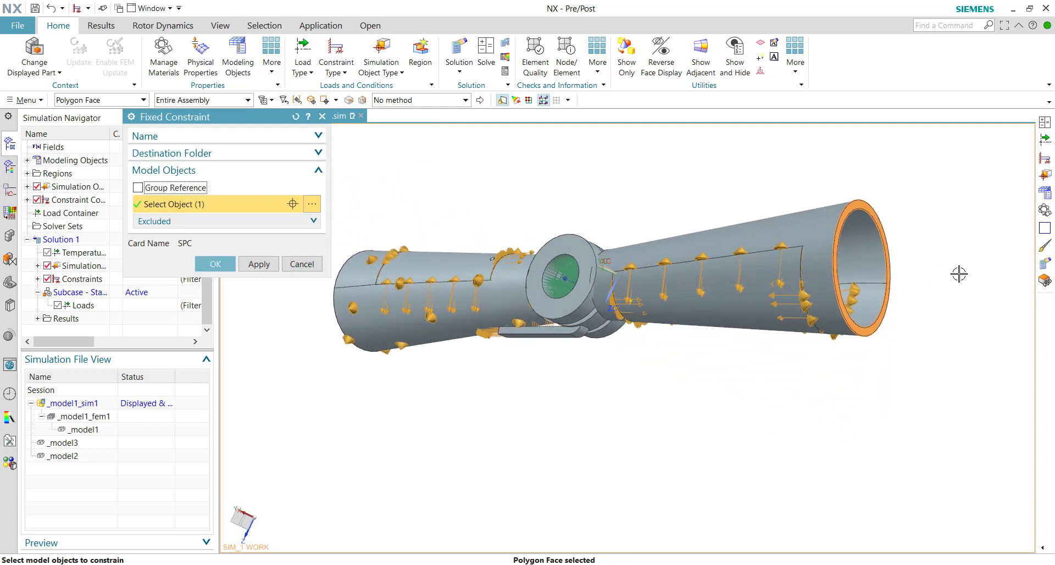
left_click(245, 269)
middle_click_drag(647, 388, 326, 274)
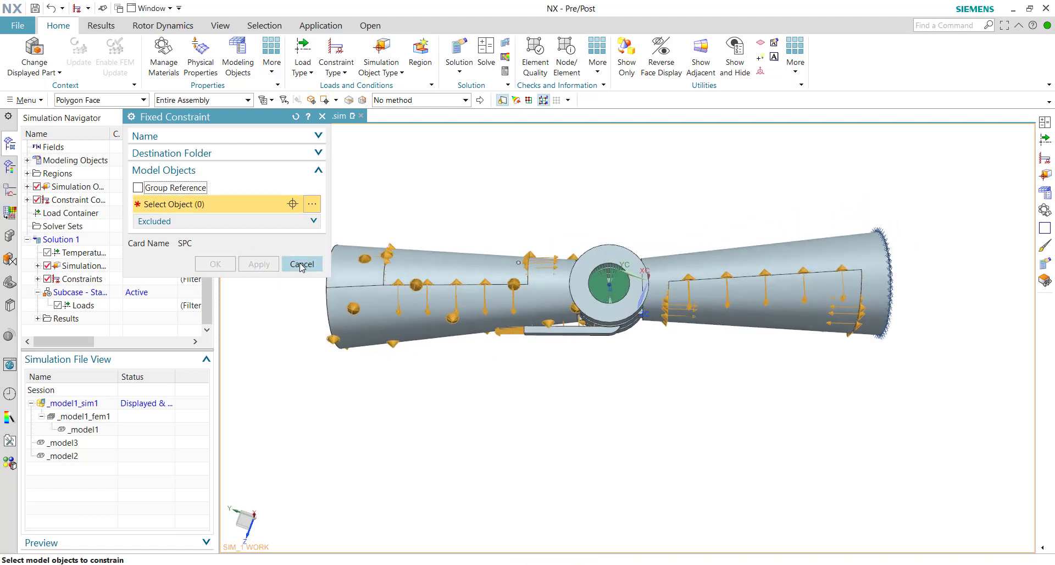
left_click(301, 266)
Start a Magnitude and Direction force on the unconstrained tube's annular end face and set it to 50 N.
middle_click_drag(998, 250, 745, 230)
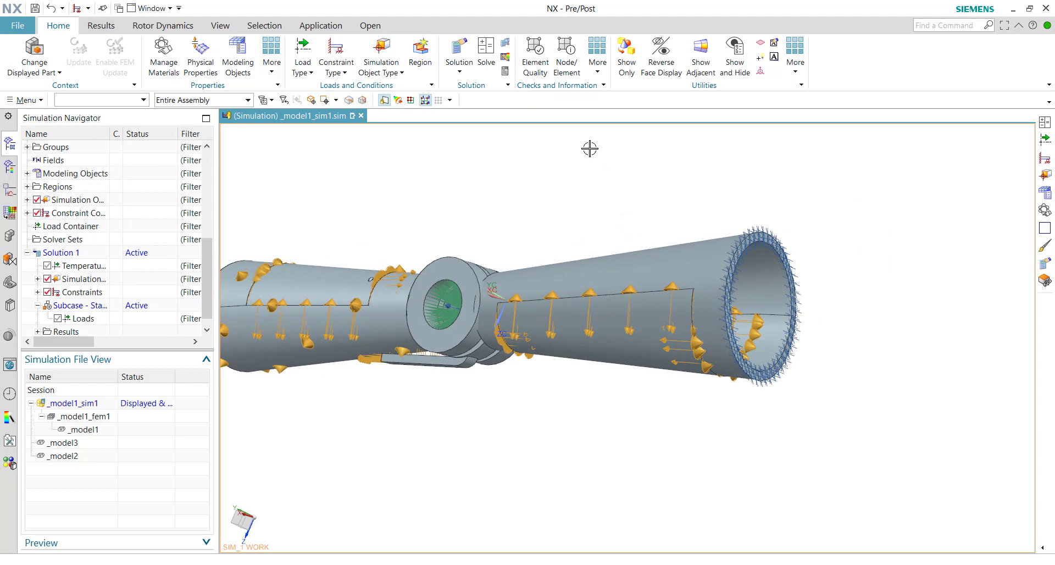
middle_click_drag(583, 236, 490, 120)
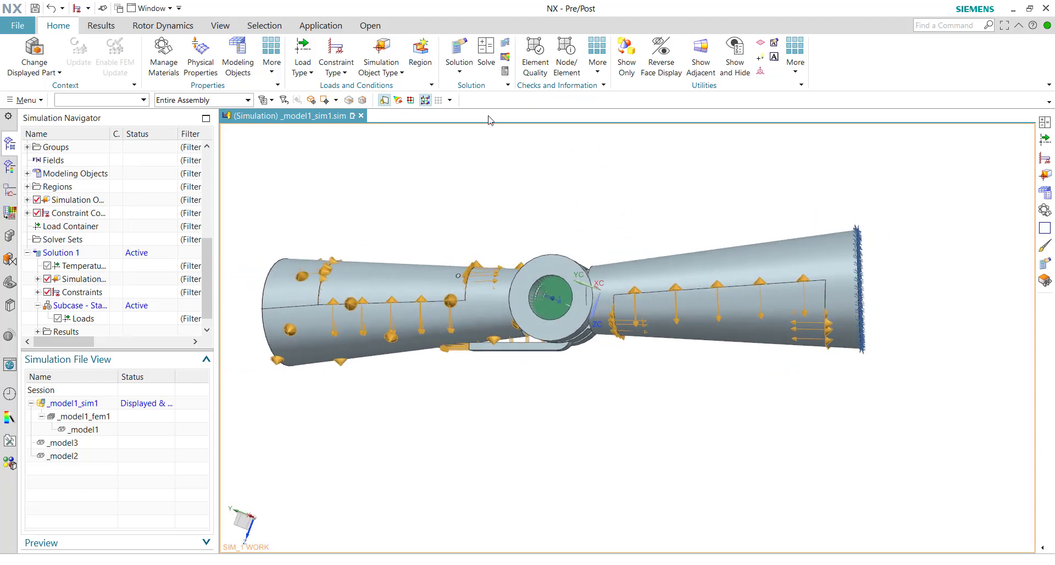
left_click(302, 65)
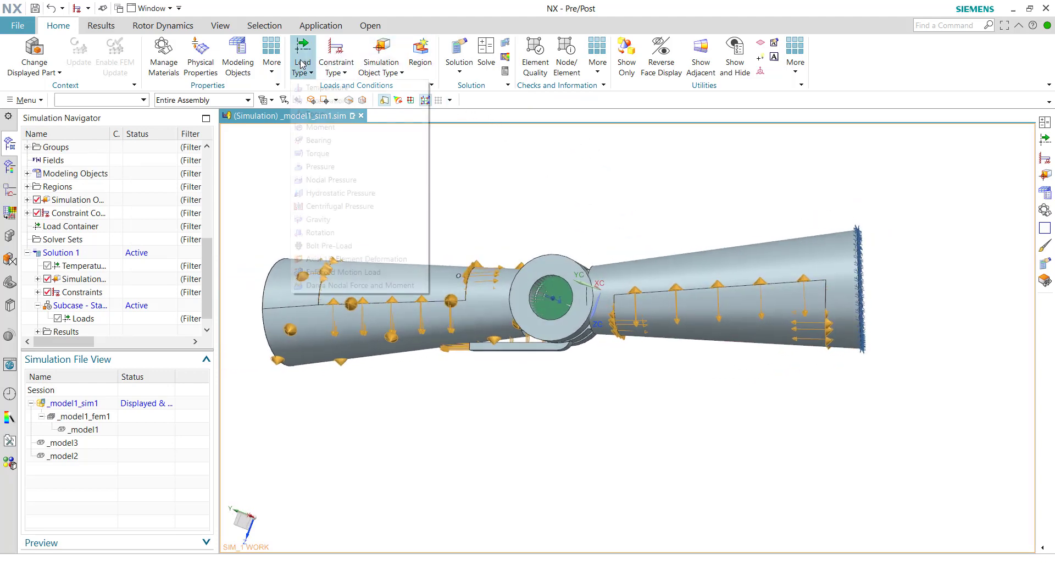
left_click(325, 114)
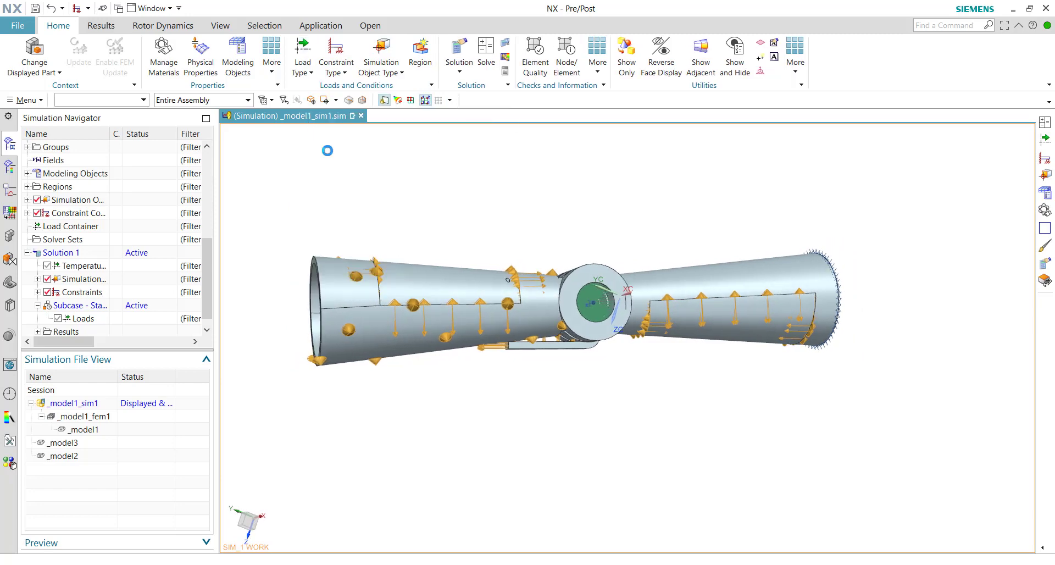
middle_click_drag(352, 233, 404, 239)
scroll(408, 238, "up", 1)
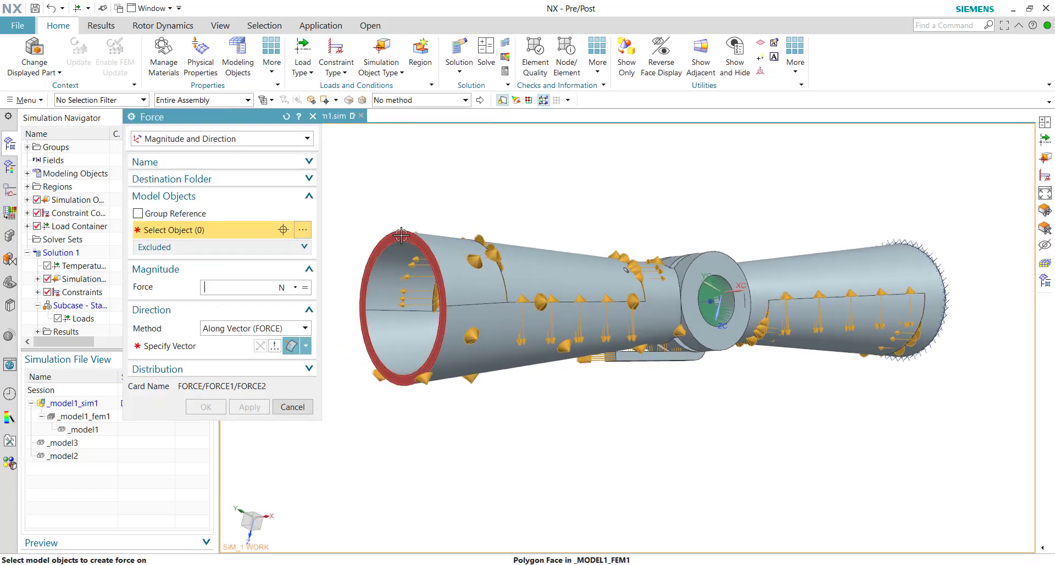
left_click(401, 235)
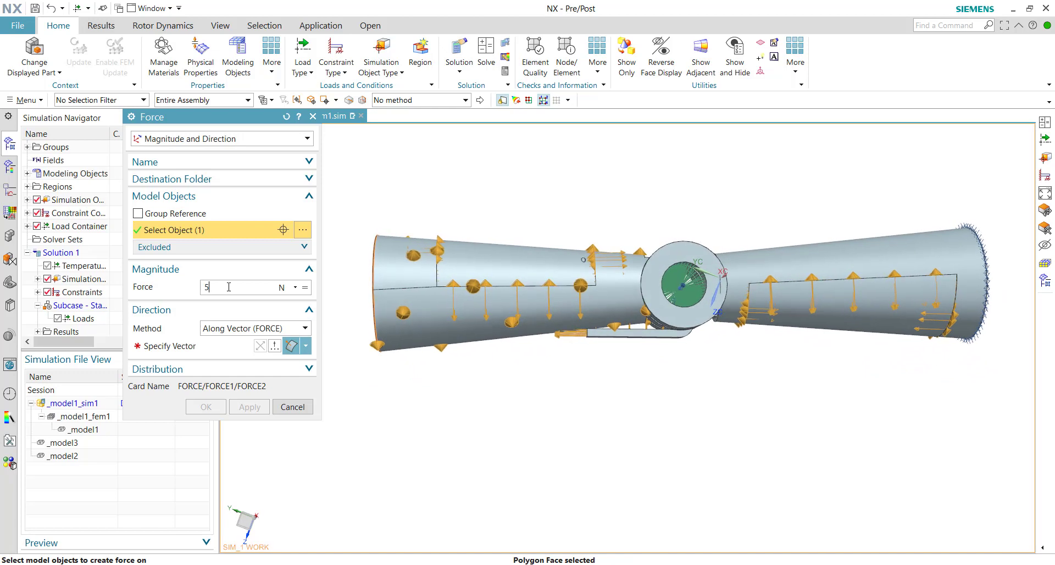
Define the force direction along the normal of the flat bar's outer top face.
left_click(197, 337)
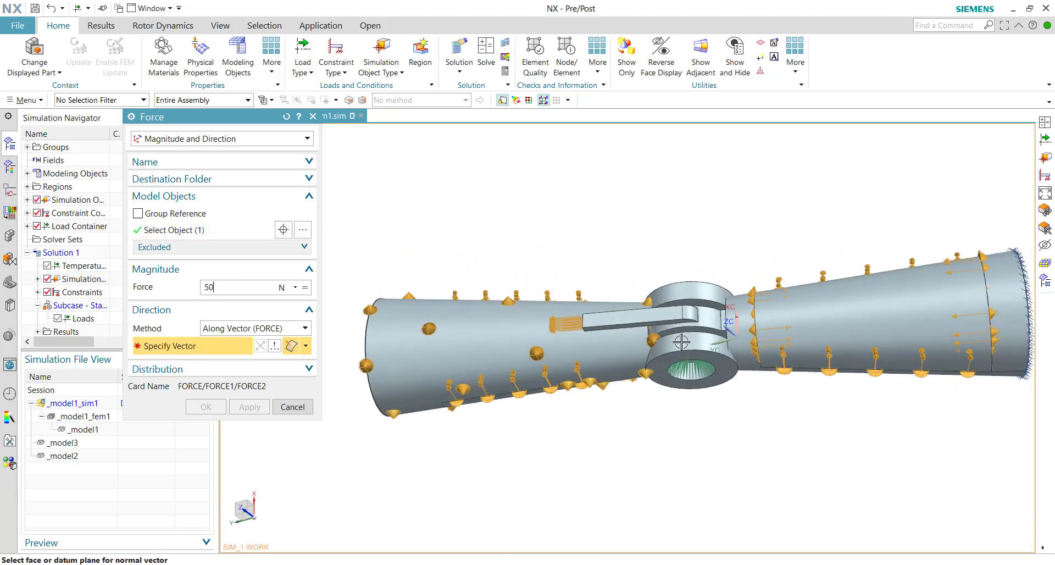
left_click(601, 342)
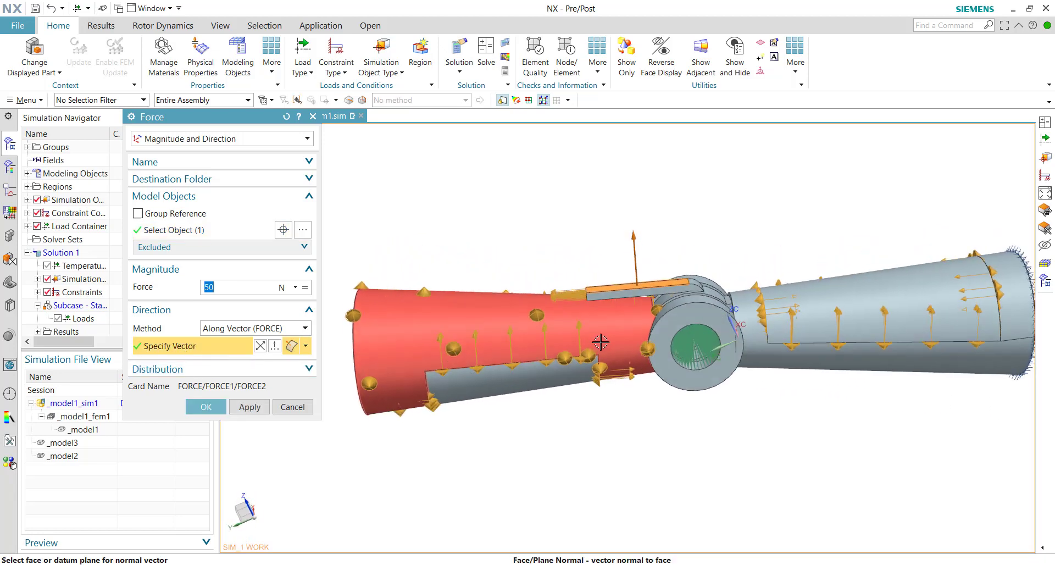
middle_click_drag(600, 341, 633, 353)
middle_click_drag(393, 361, 422, 357)
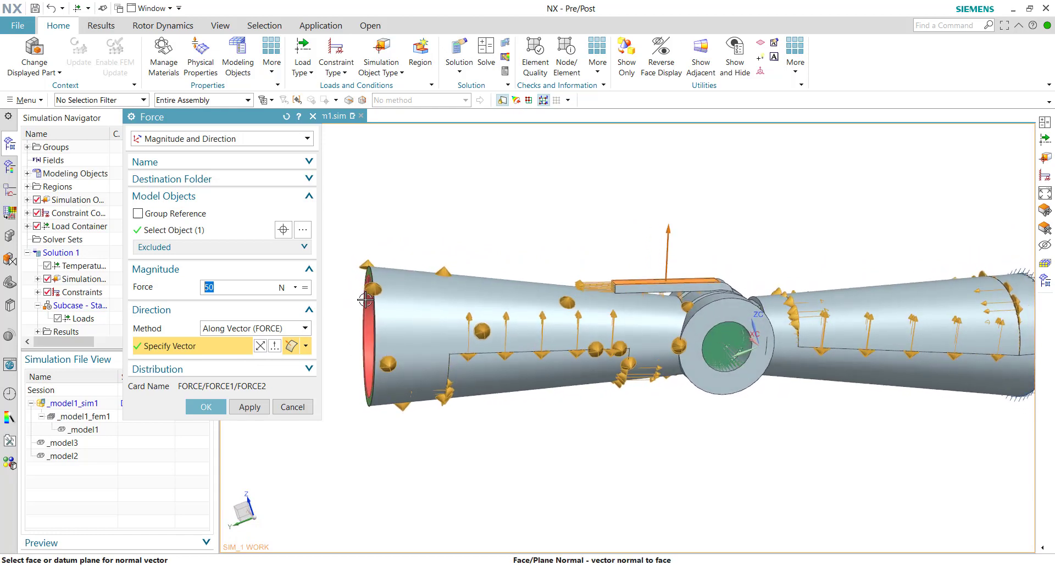
middle_click_drag(722, 229, 697, 236)
middle_click_drag(393, 353, 447, 346)
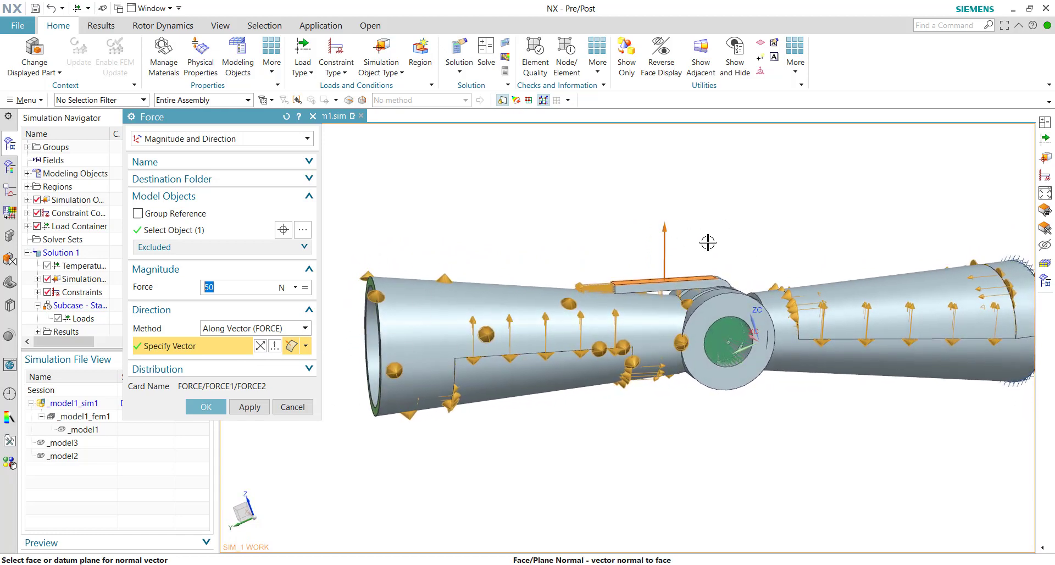
middle_click_drag(707, 242, 701, 243)
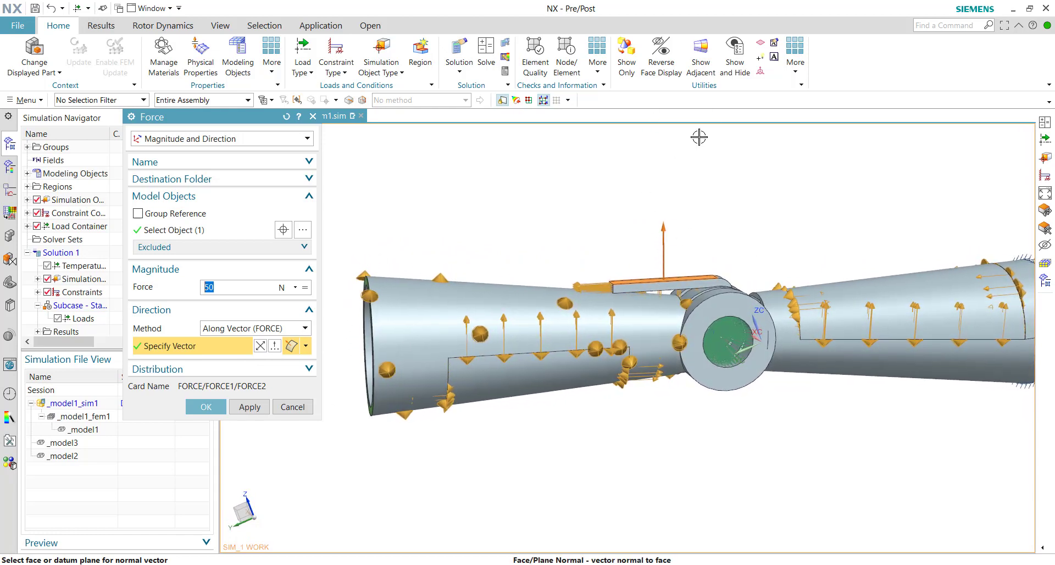
scroll(595, 361, "up", 5)
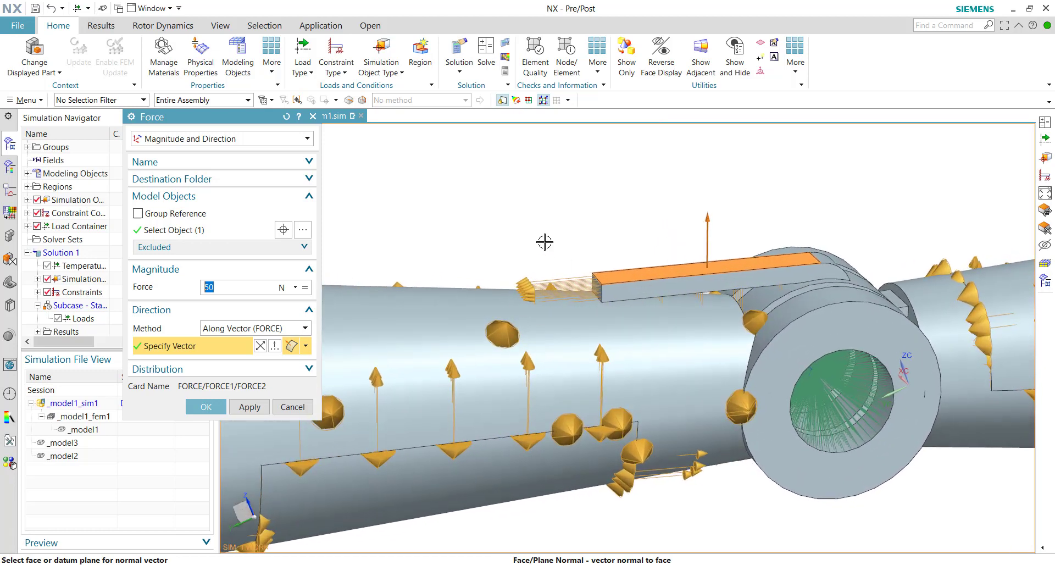
middle_click_drag(610, 294, 586, 280)
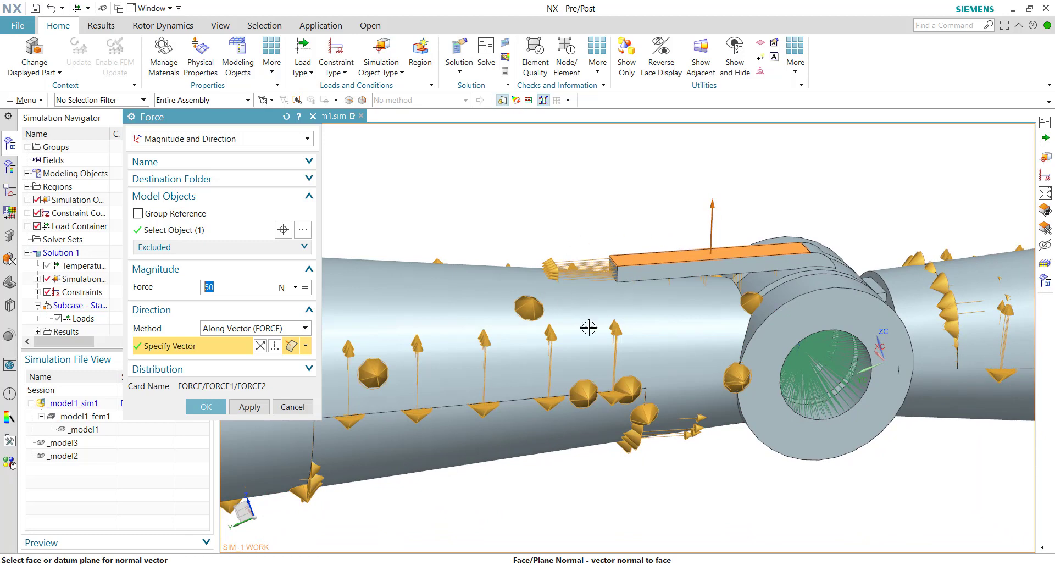
Try reversing the force vector so it points from the flat bar toward the tube, and restore its outward direction.
left_click(260, 346)
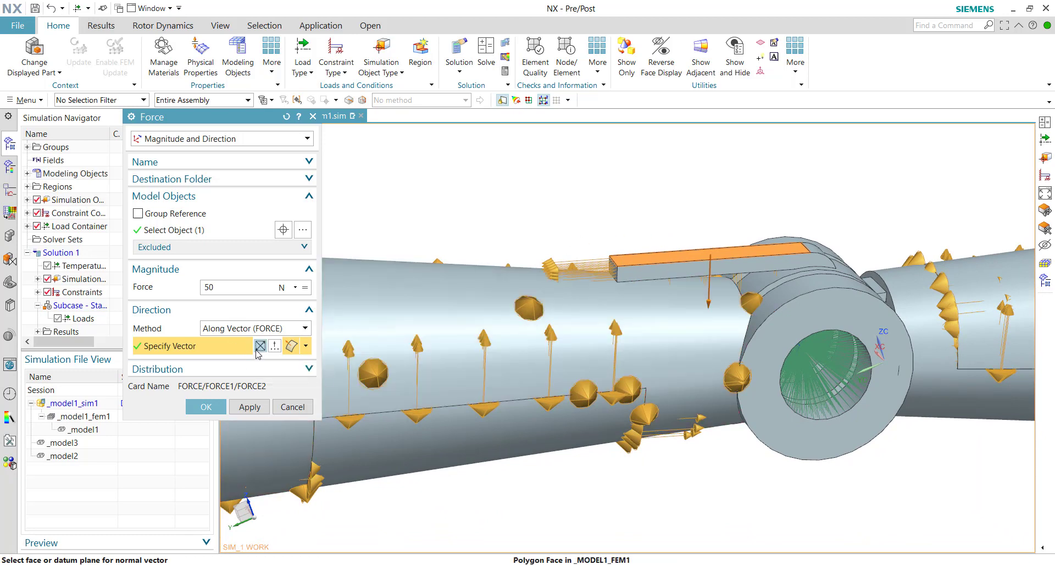
scroll(681, 279, "down", 2)
middle_click_drag(694, 351, 684, 319)
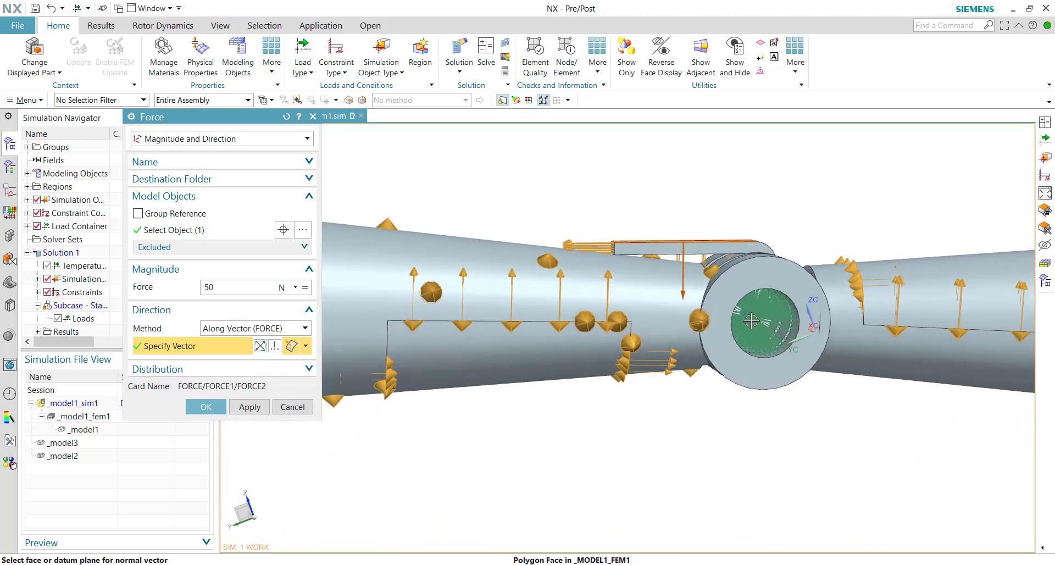
middle_click_drag(751, 320, 796, 322)
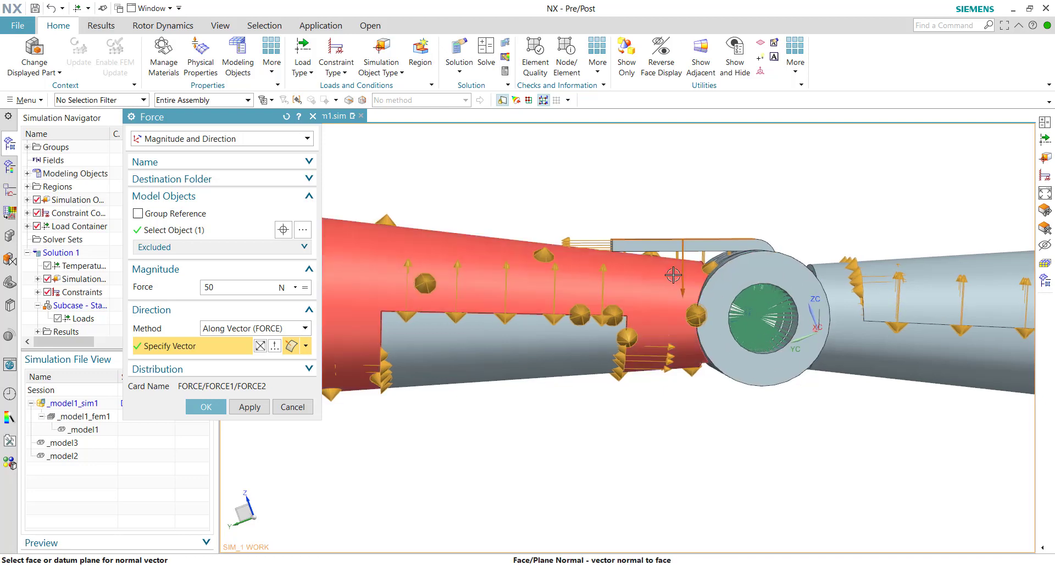
mouse_move(729, 307)
middle_mouse_down()
mouse_move(476, 293)
mouse_move(435, 240)
middle_mouse_up()
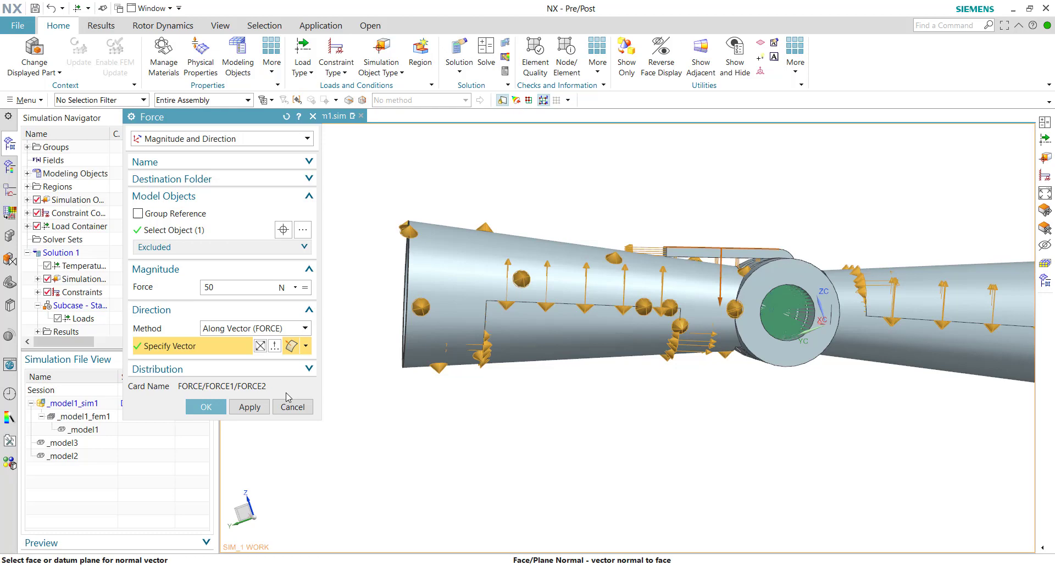
scroll(741, 325, "up", 2)
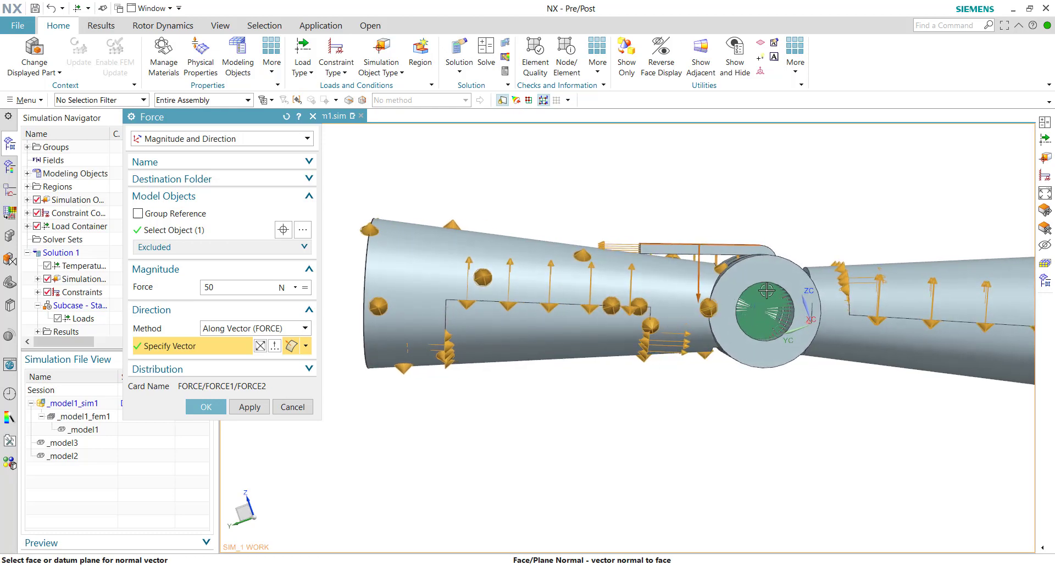
scroll(423, 306, "down", 1)
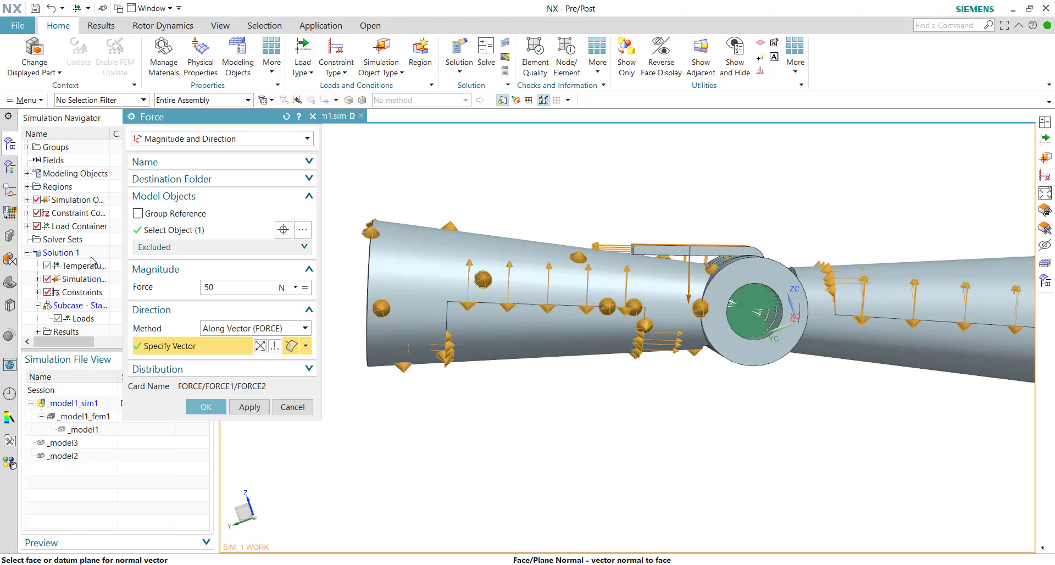
left_click(263, 346)
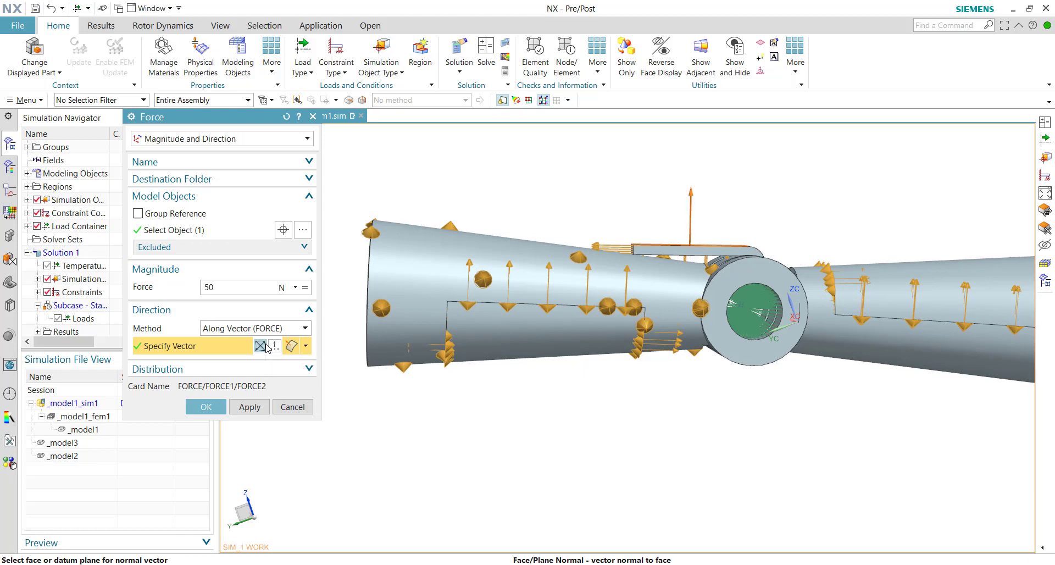
Create the 50 N force on the tube's end face with the vector pointing outward from the flat bar.
middle_click_drag(742, 221, 482, 266)
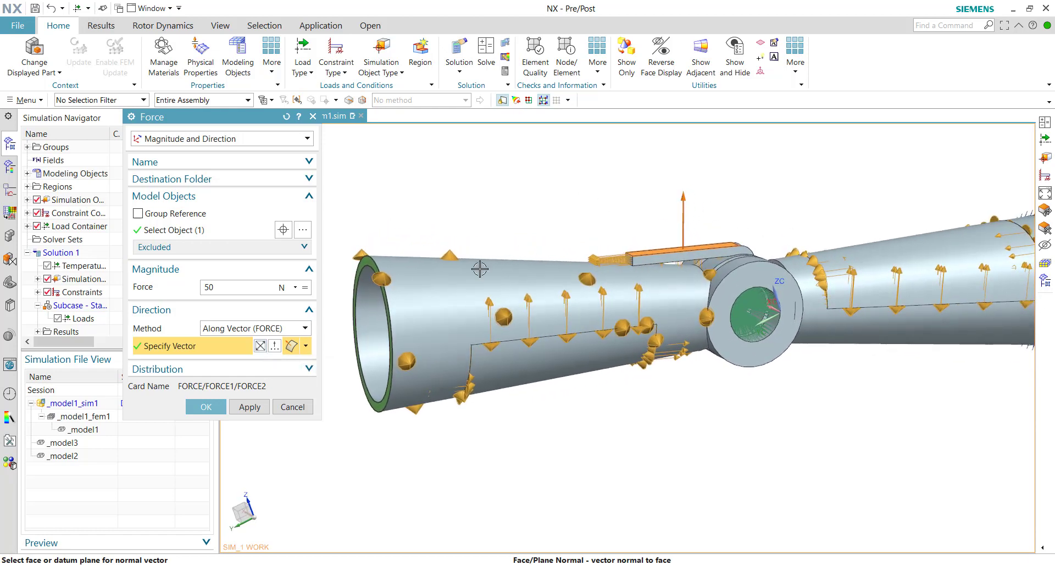
left_click(205, 407)
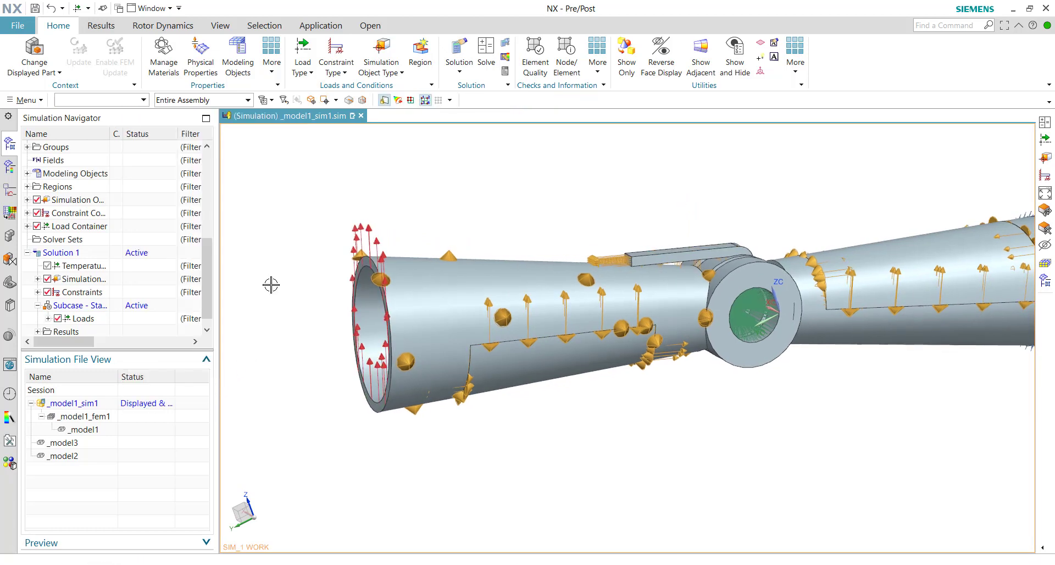
key("ctrl+f")
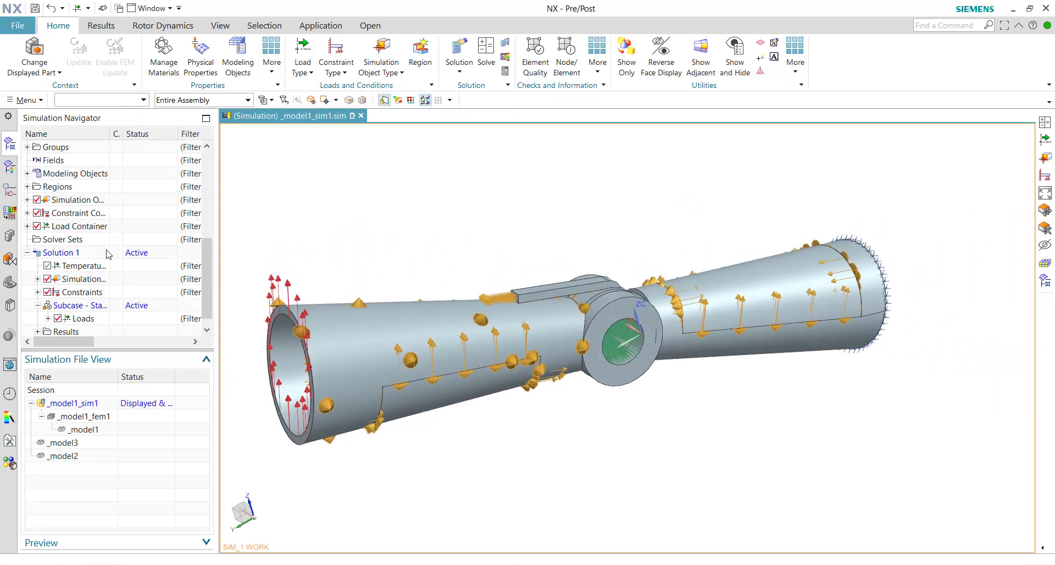
Open the structural output requests in the case control settings of Solution 1 for editing.
left_click(108, 254)
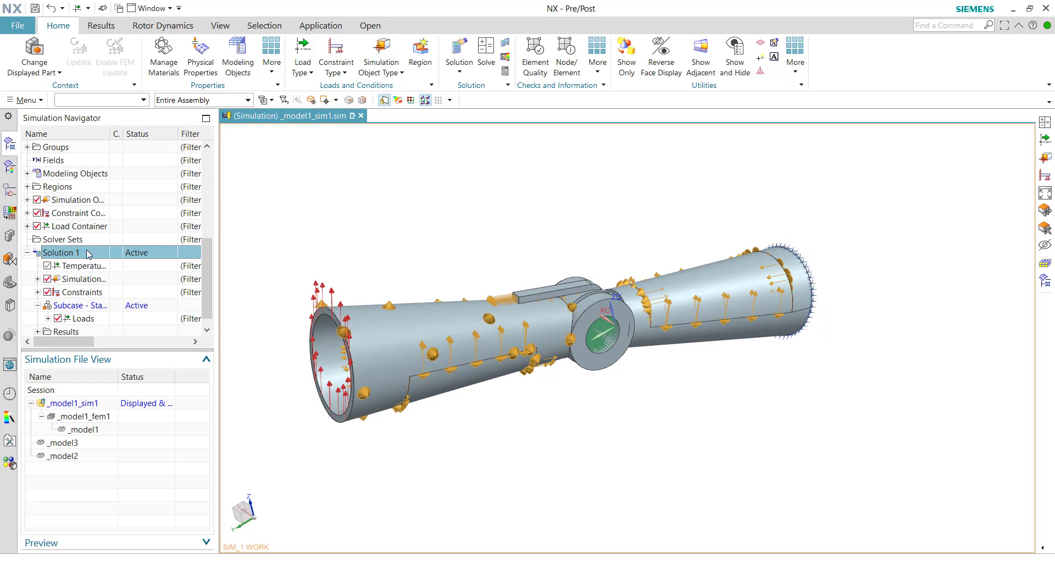
right_click(87, 256)
left_click(115, 262)
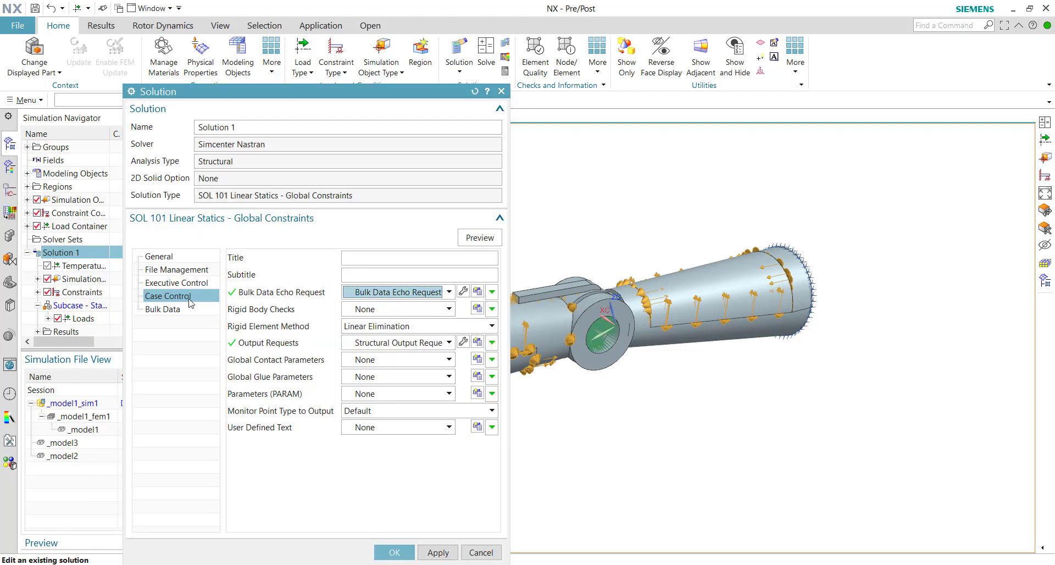
left_click(158, 297)
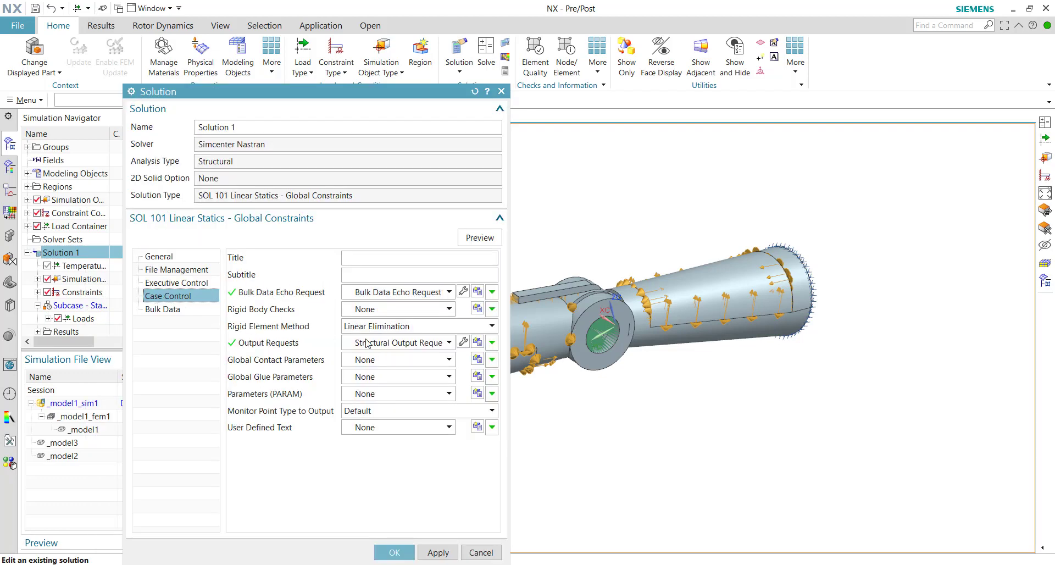
left_click(463, 342)
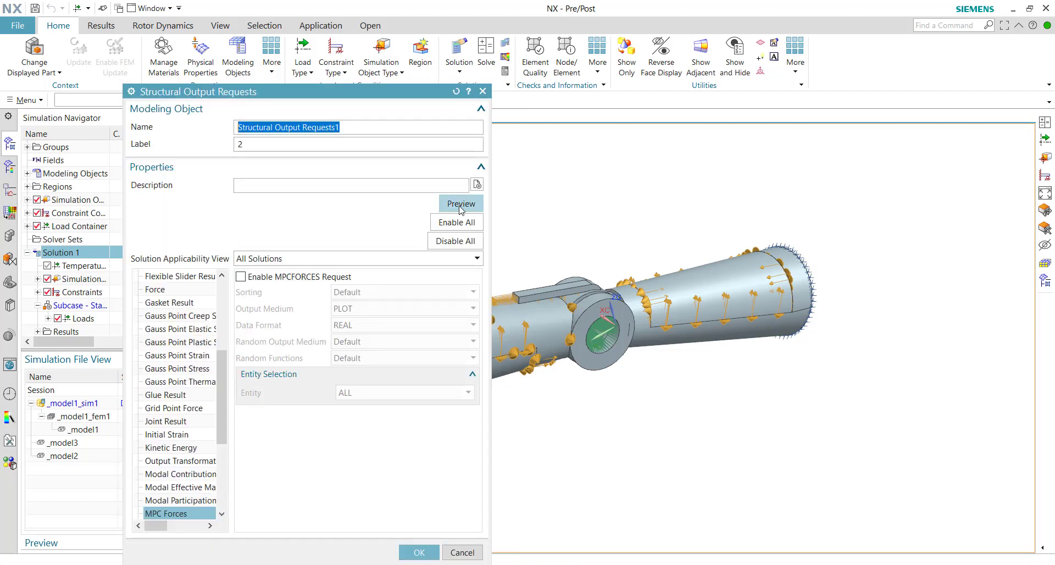
Preview the structural output requests and examine which result types are already requested.
left_click(473, 205)
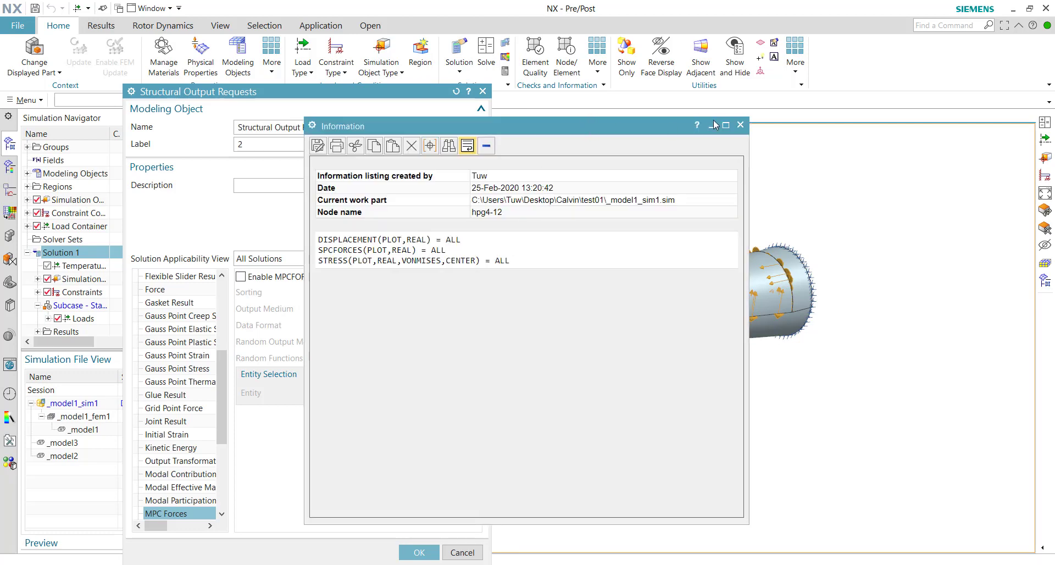
mouse_move(518, 223)
left_mouse_down()
mouse_move(642, 226)
mouse_move(699, 246)
mouse_move(562, 247)
mouse_move(529, 227)
left_mouse_up()
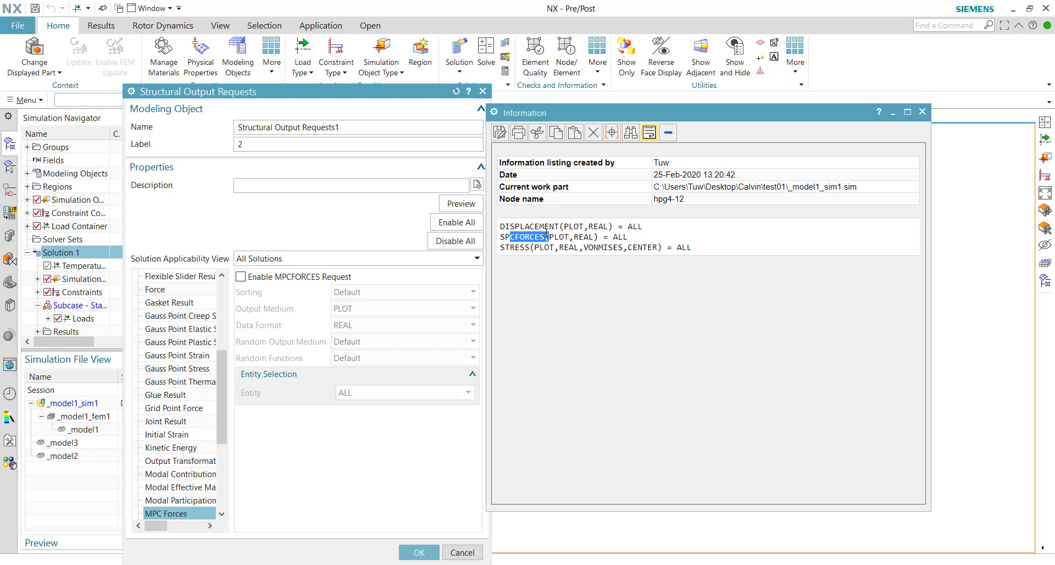
left_click_drag(499, 247, 598, 250)
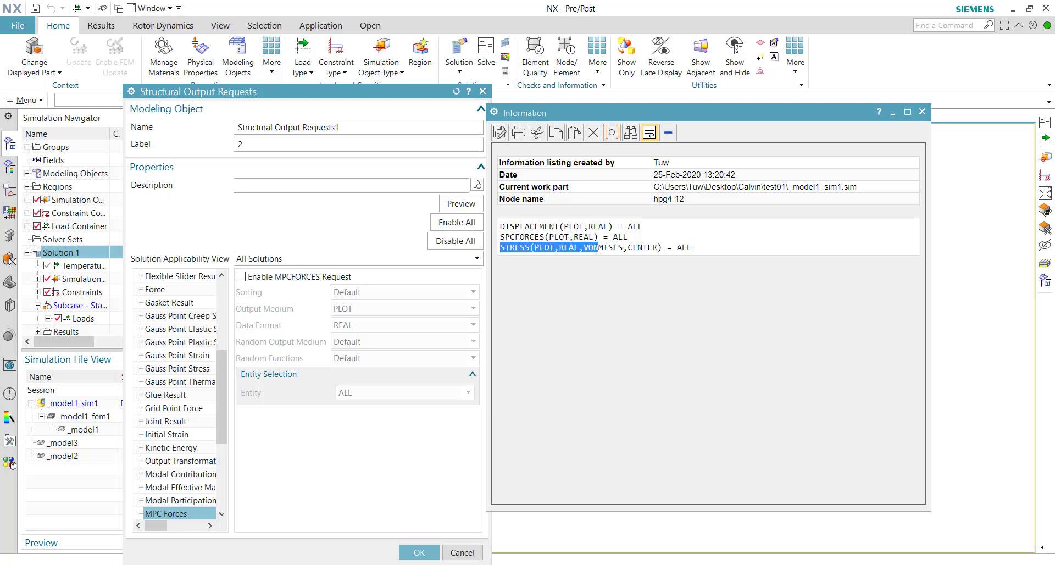
left_click(630, 303)
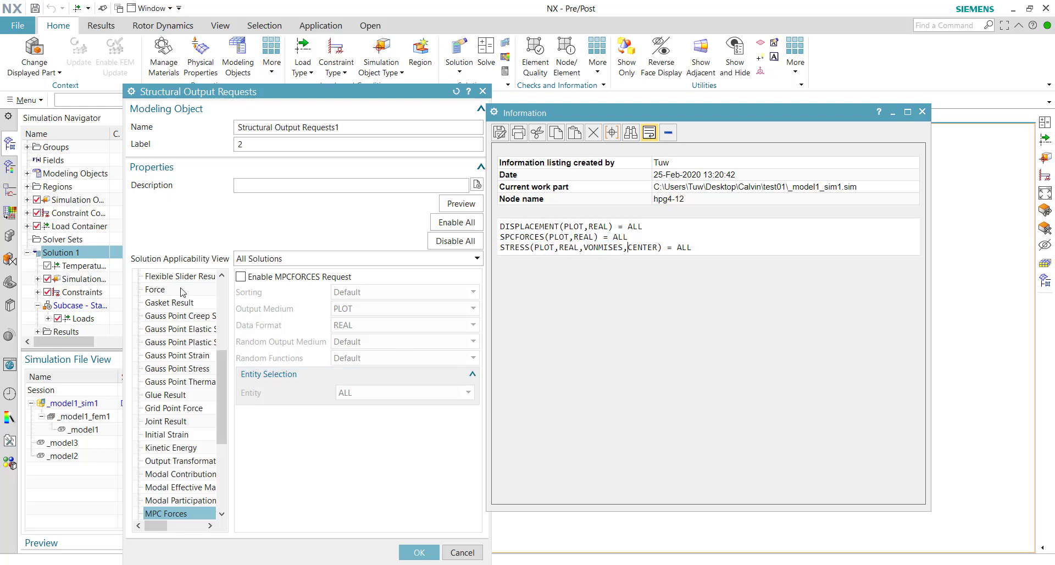
Enable the BGRESULTS request for glue results and the BCRESULTS request for contact results.
left_click(199, 394)
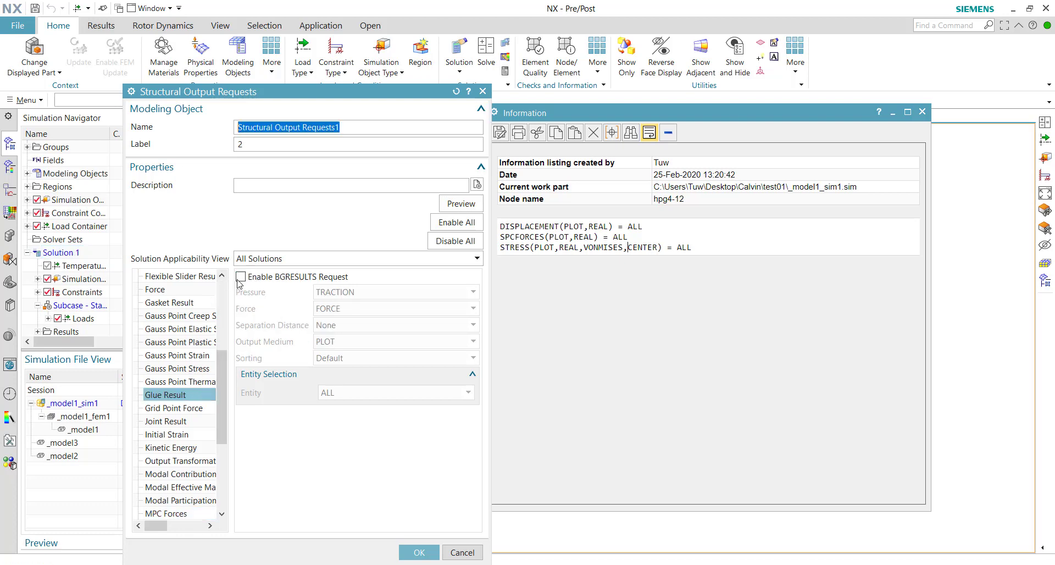
left_click(240, 277)
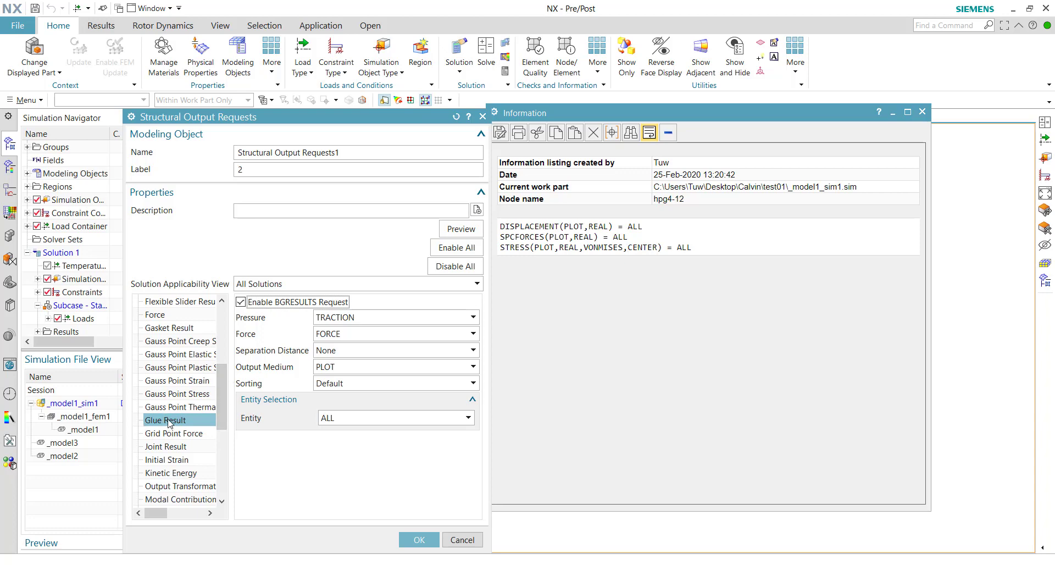
left_click_drag(222, 404, 219, 357)
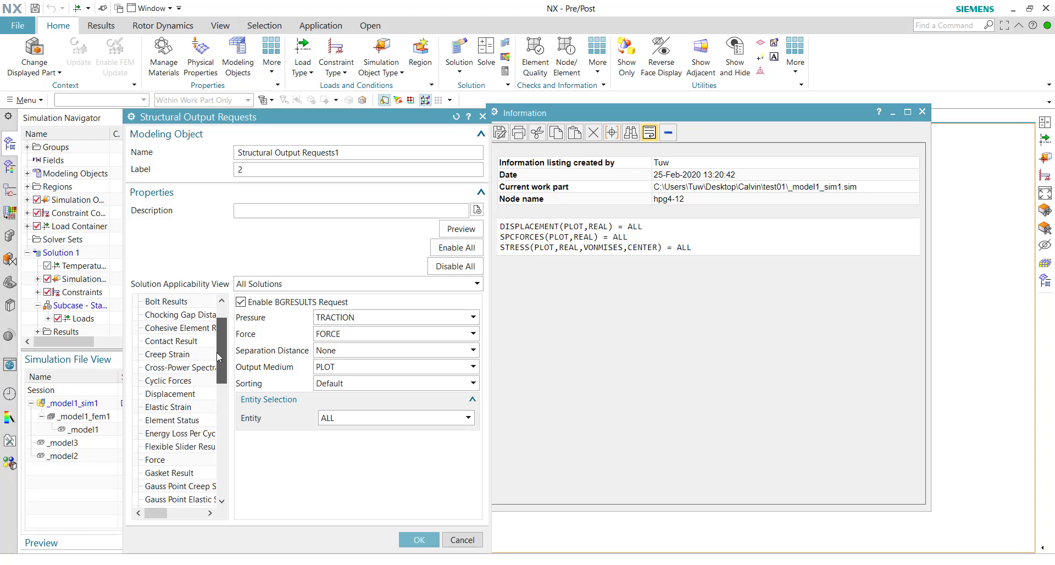
left_click(170, 342)
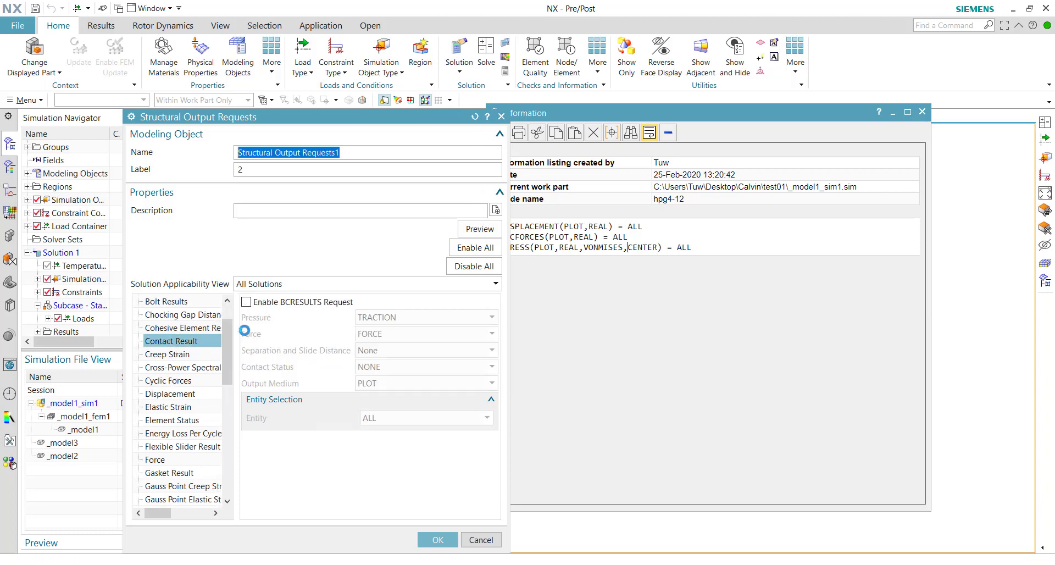
left_click(246, 302)
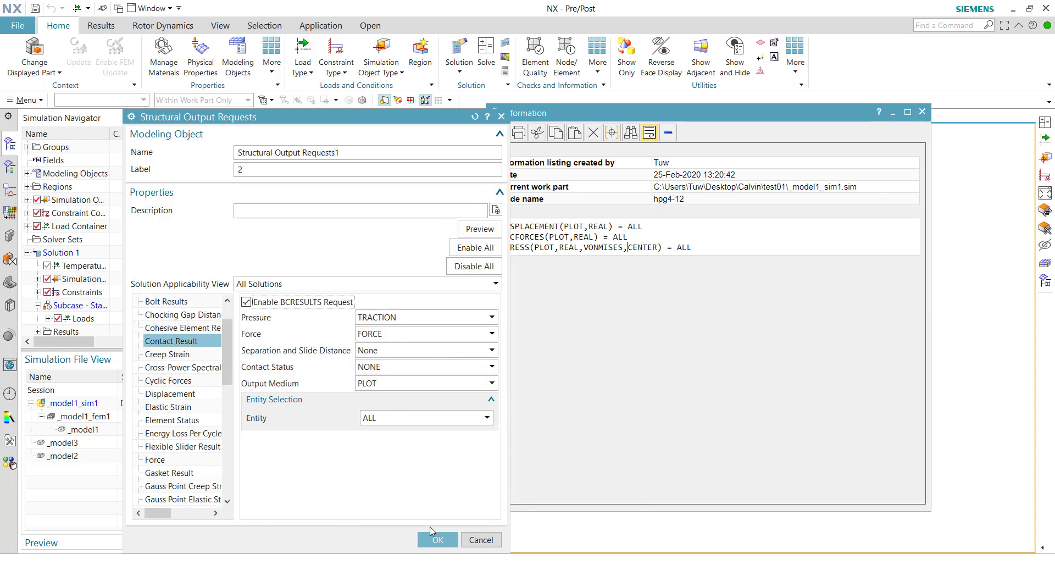
Preview the updated output requests, then accept them and the Solution 1 edits and close the listing.
left_click(482, 232)
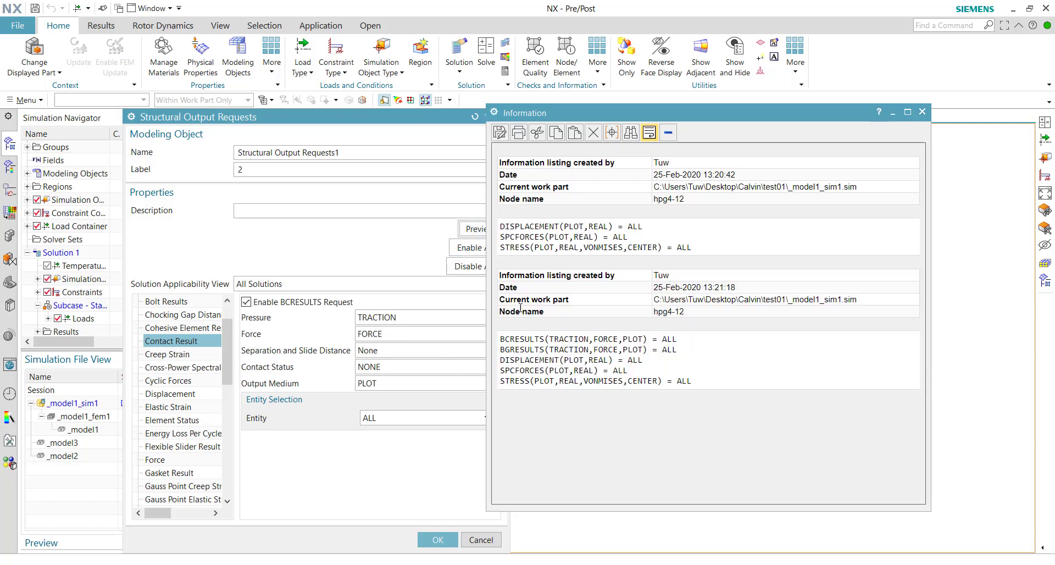
left_click_drag(515, 339, 573, 388)
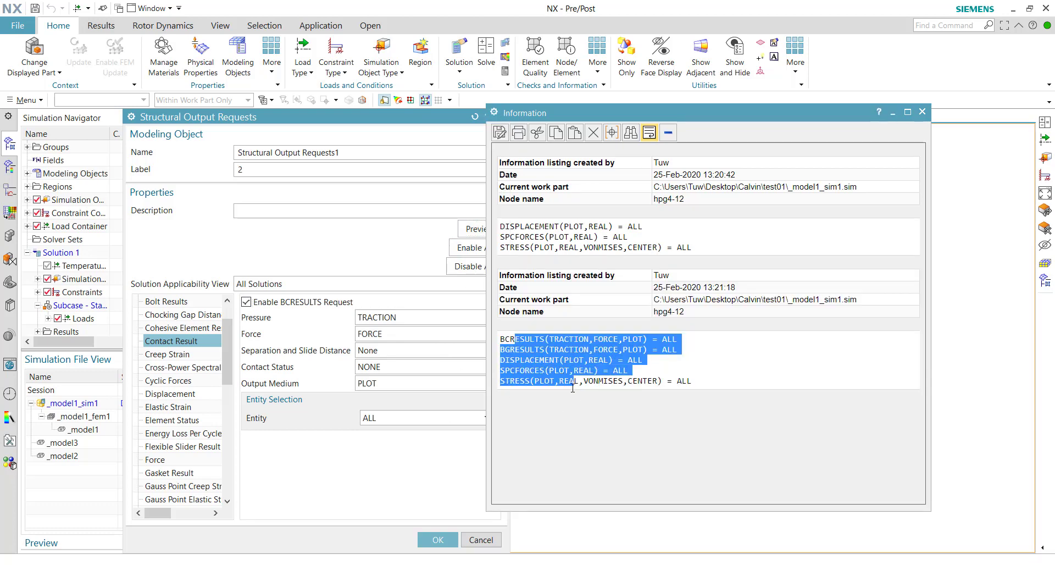
left_click(448, 540)
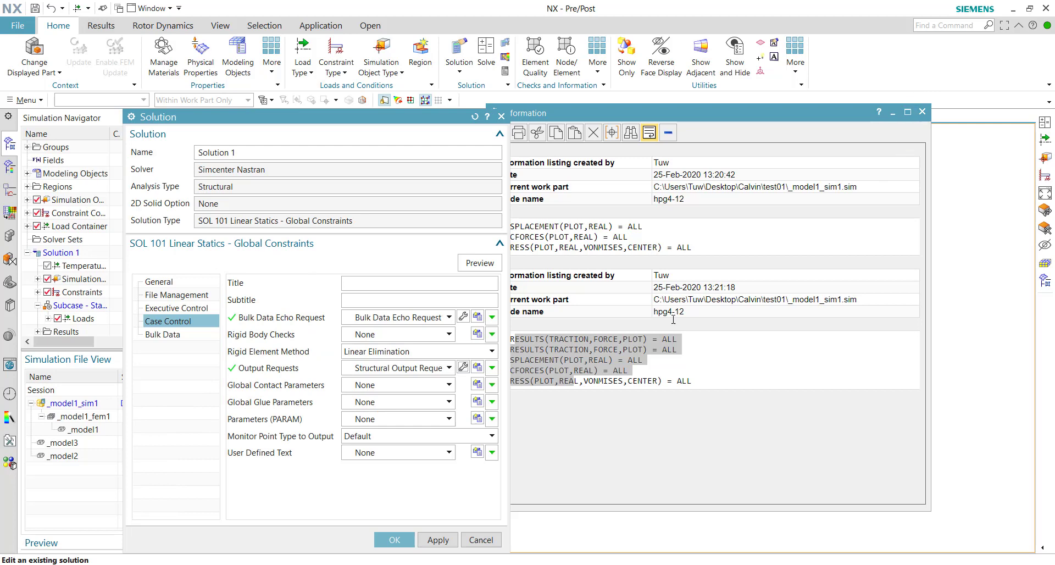
left_click(394, 539)
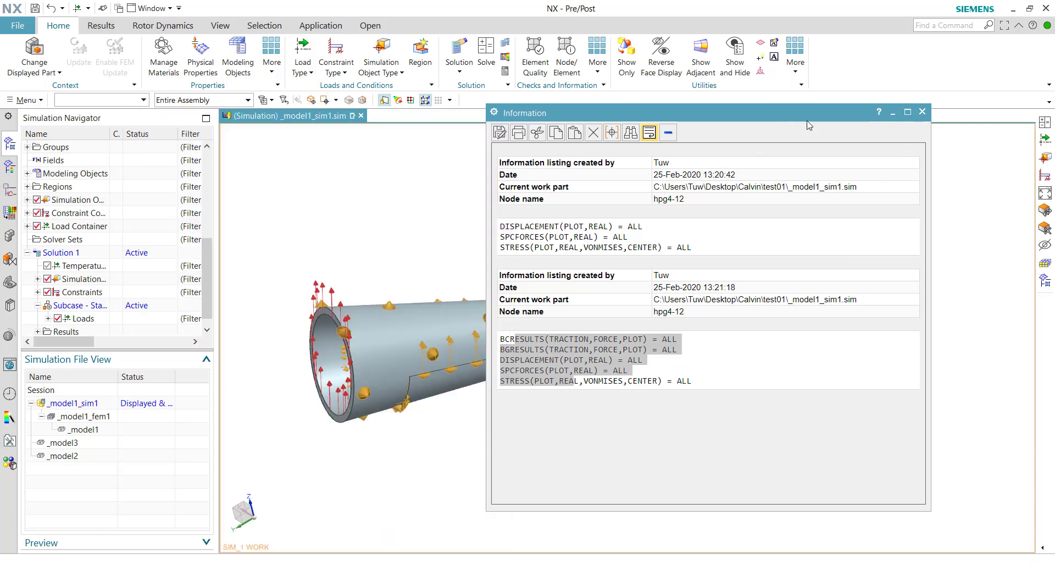
left_click(921, 112)
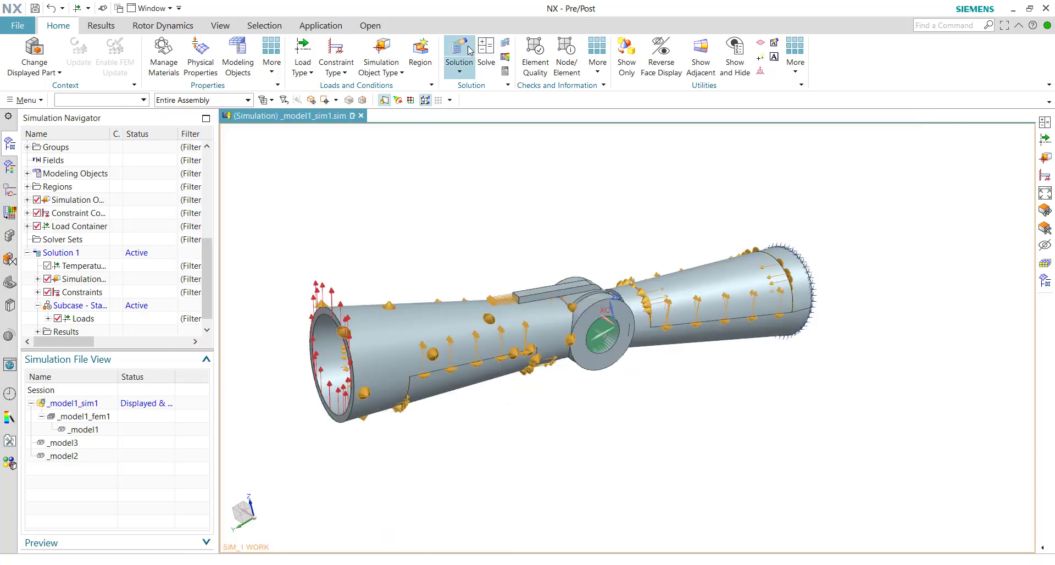
Solve Solution 1 with the model setup check and display the contact convergence graph during the run.
left_click(487, 52)
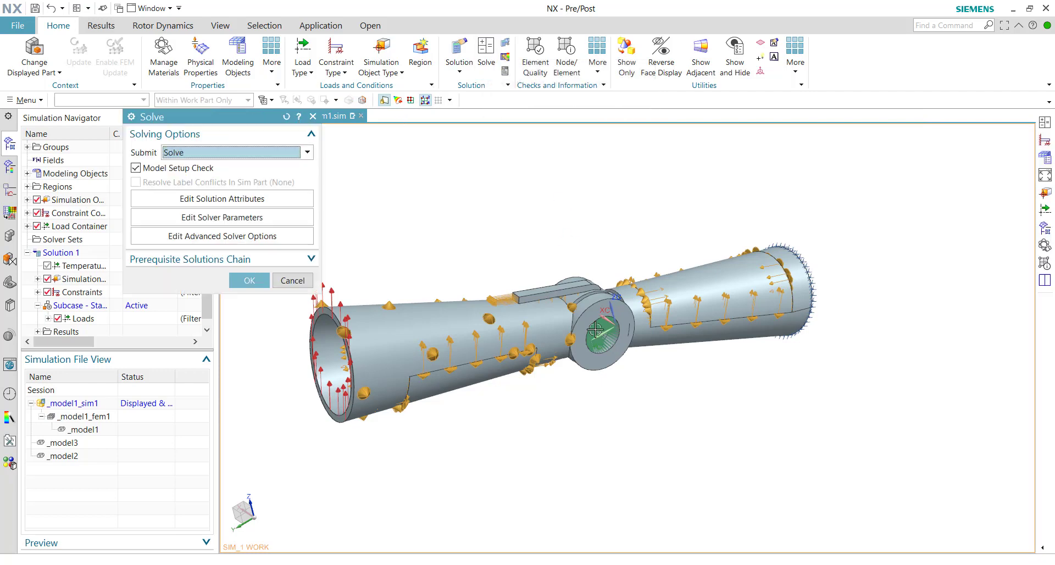
left_click(250, 279)
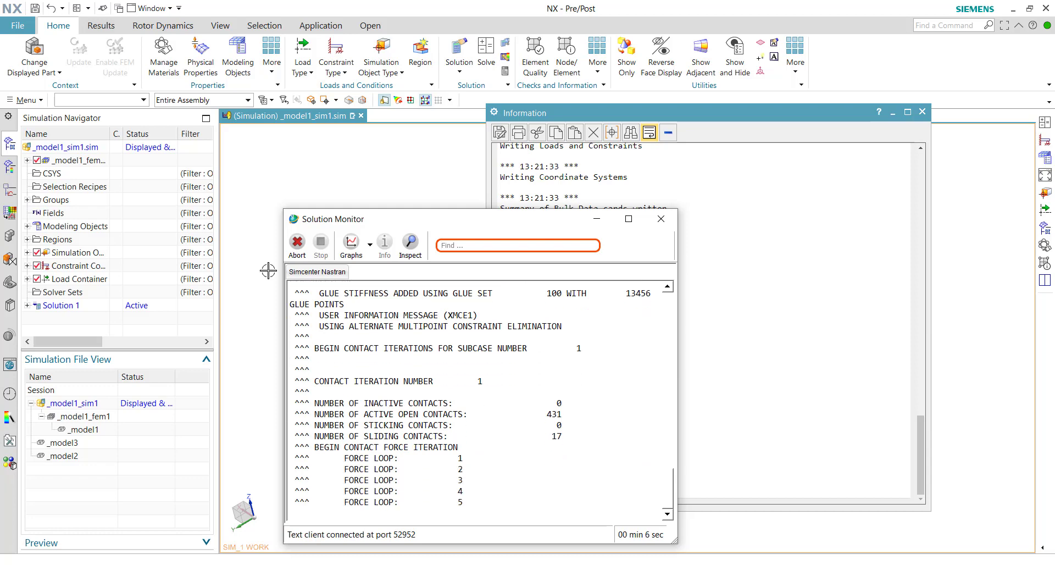
left_click(370, 245)
mouse_move(373, 270)
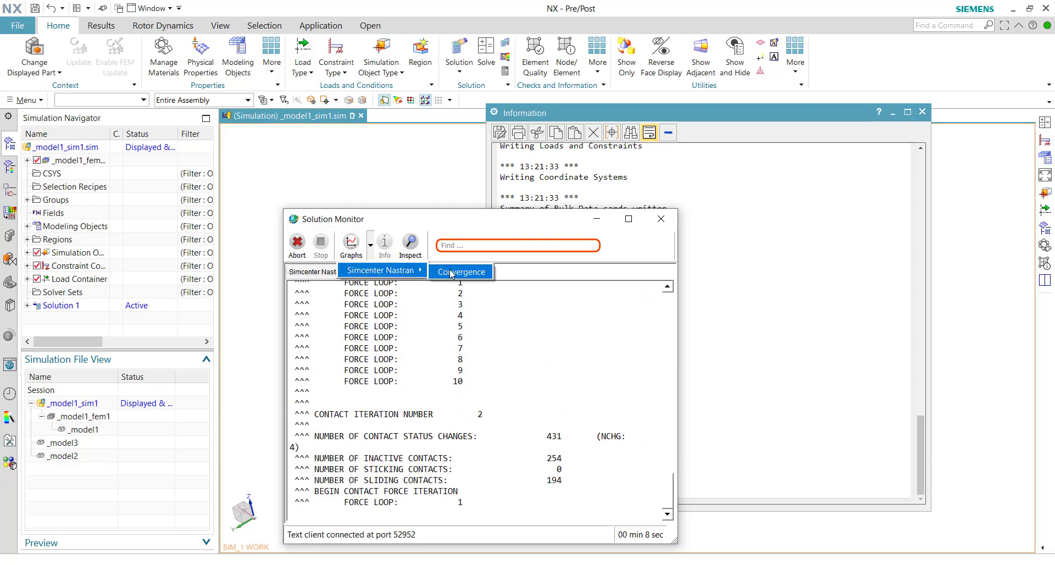
left_click(467, 270)
left_click(473, 141)
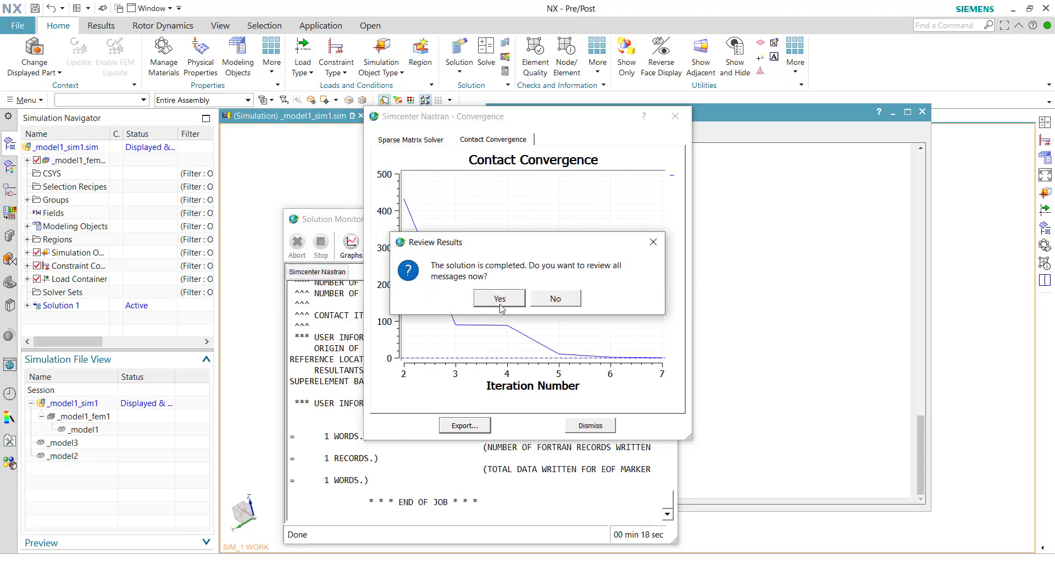
Agree to review the solution messages and close the convergence graph, solver listing and job monitor.
left_click(499, 299)
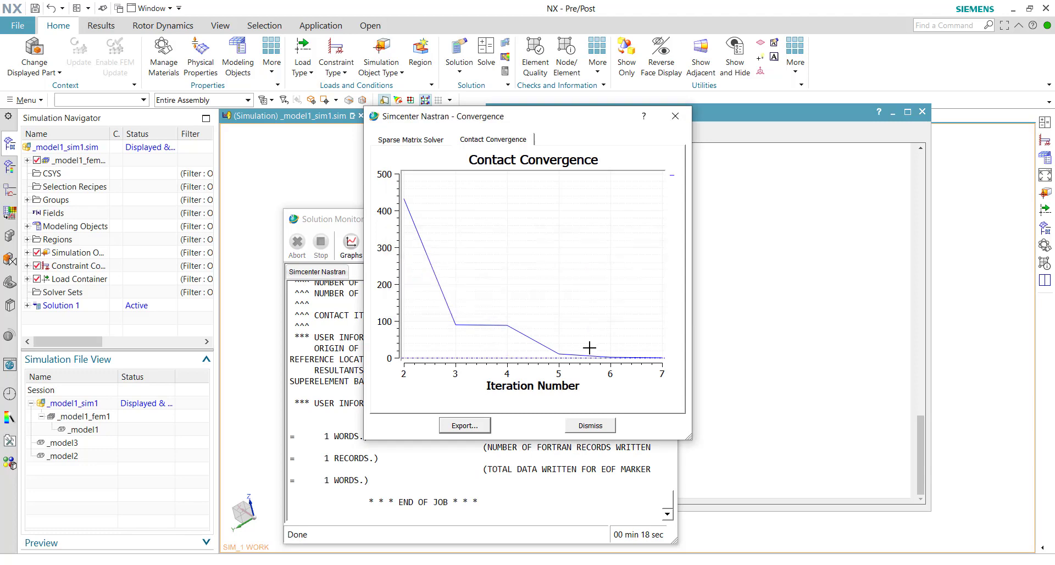
left_click(675, 116)
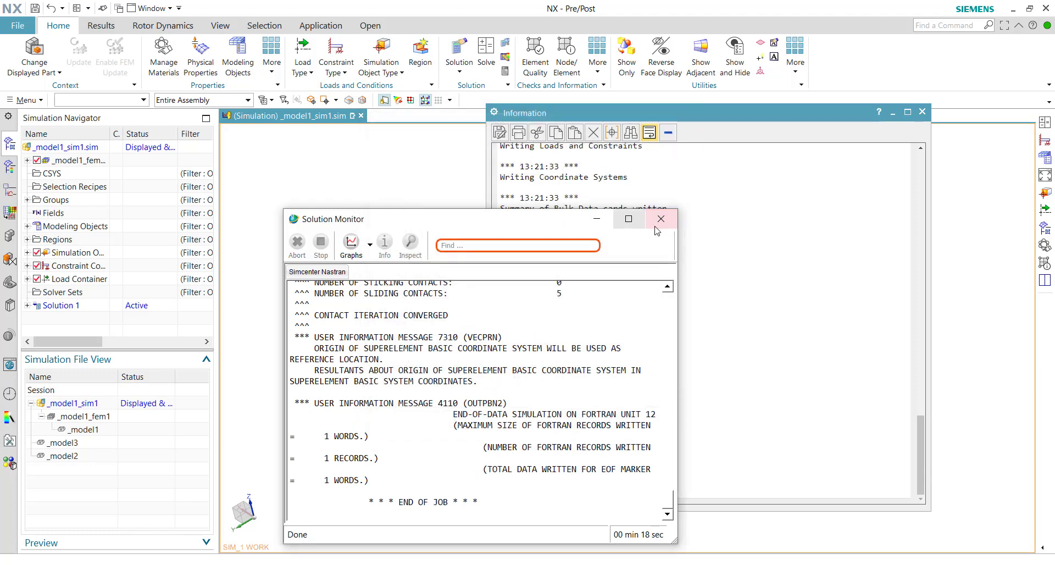
left_click(922, 111)
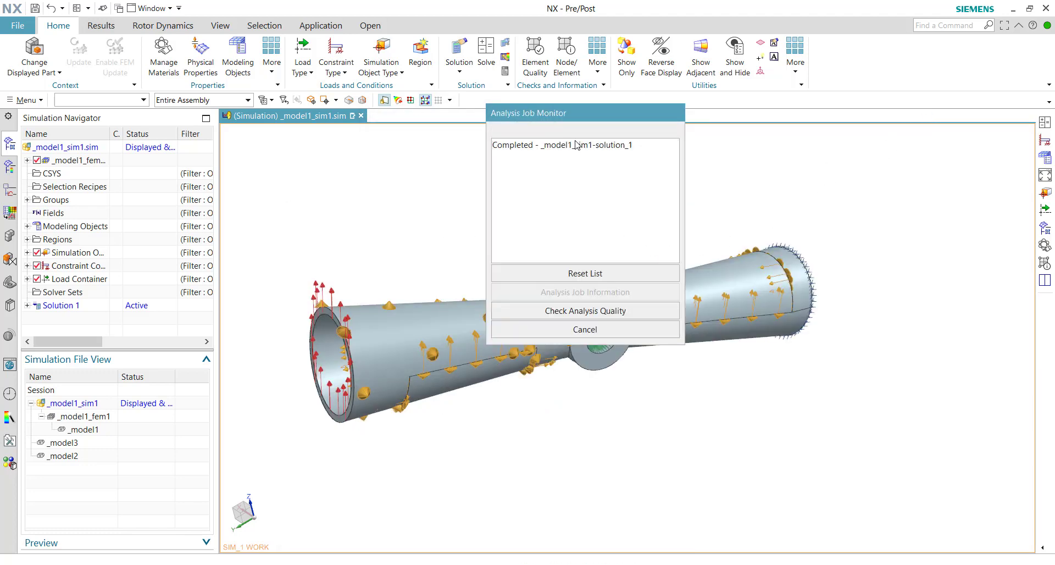
left_click(585, 329)
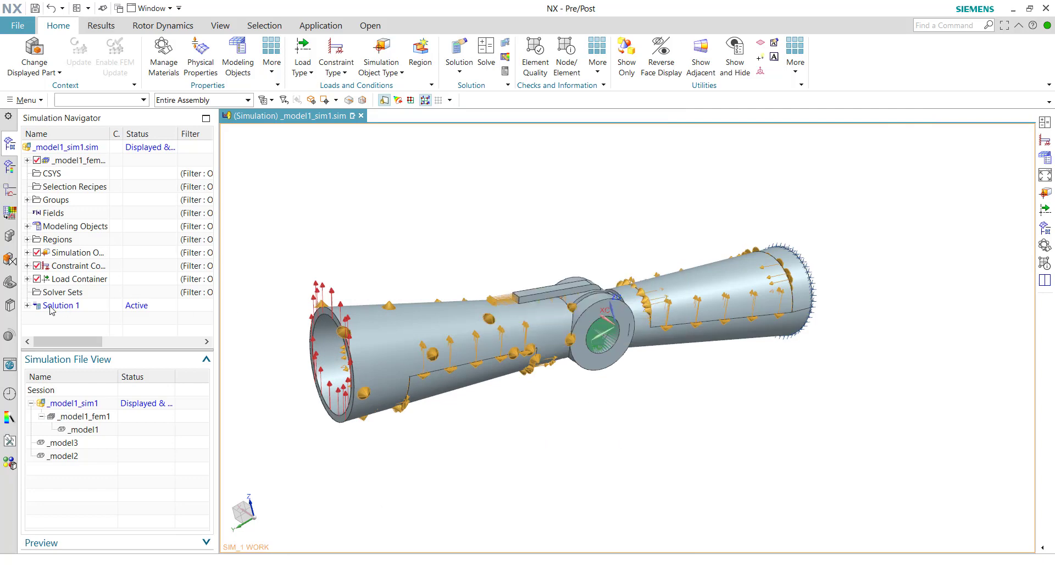
Load the structural results of Solution 1 and plot the nodal displacement contour.
left_click(27, 304)
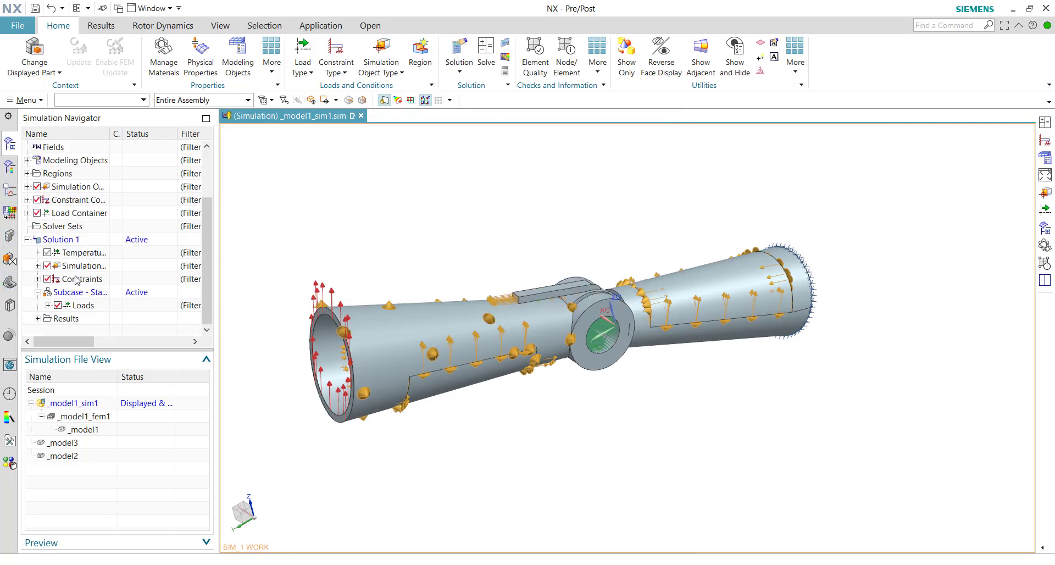
left_click(37, 318)
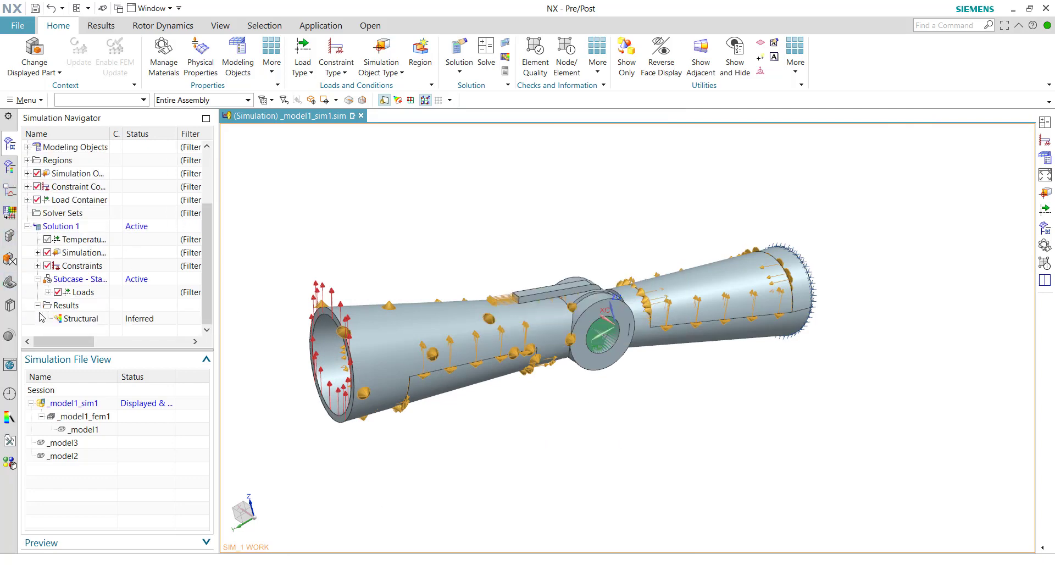
double_click(95, 324)
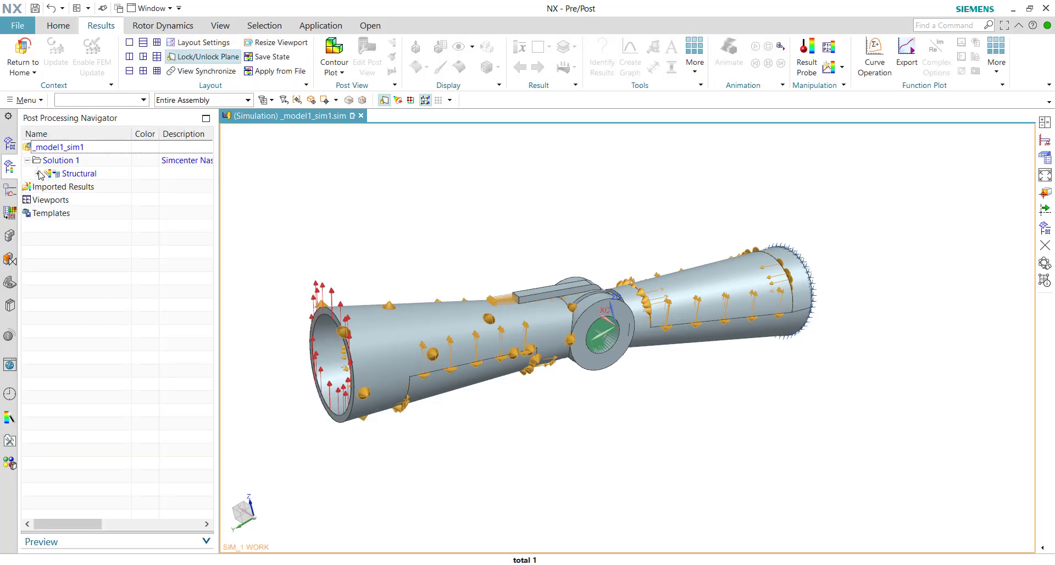
left_click(38, 173)
double_click(119, 187)
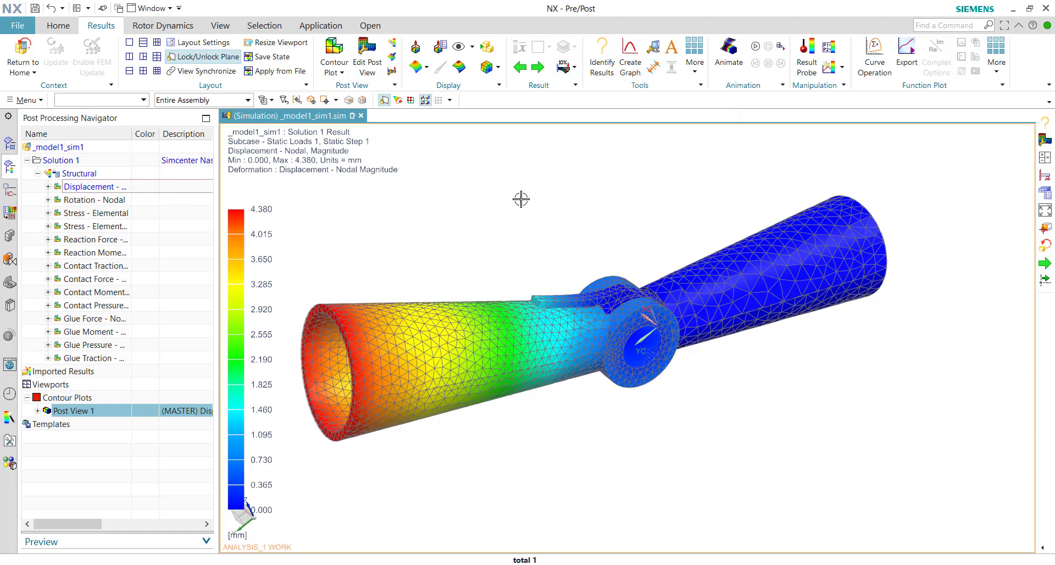
Show the displacement plot's deformation at Absolute 1:1 scale and turn on the Maximum annotation.
left_click(574, 69)
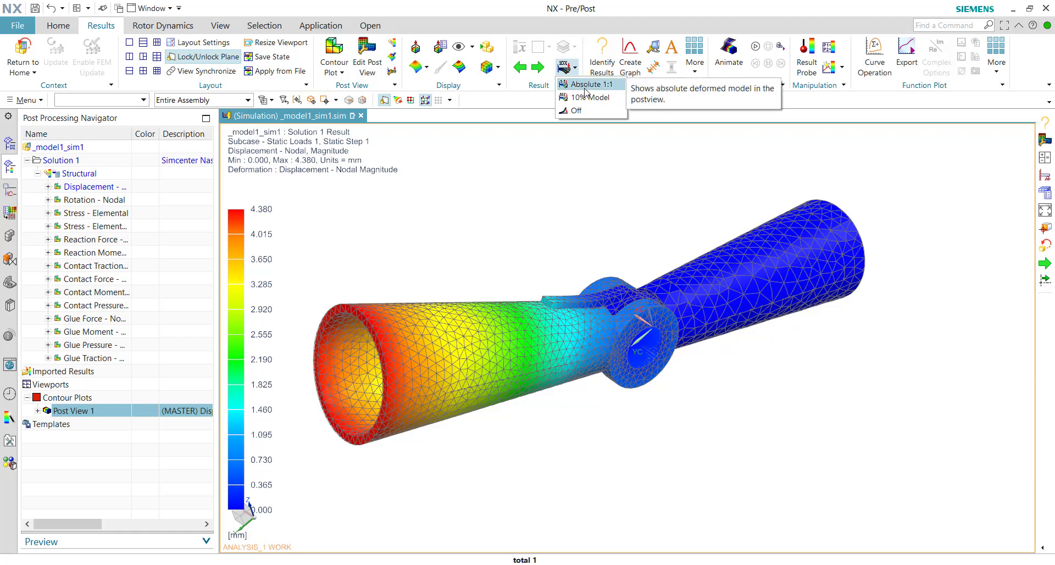
left_click(588, 85)
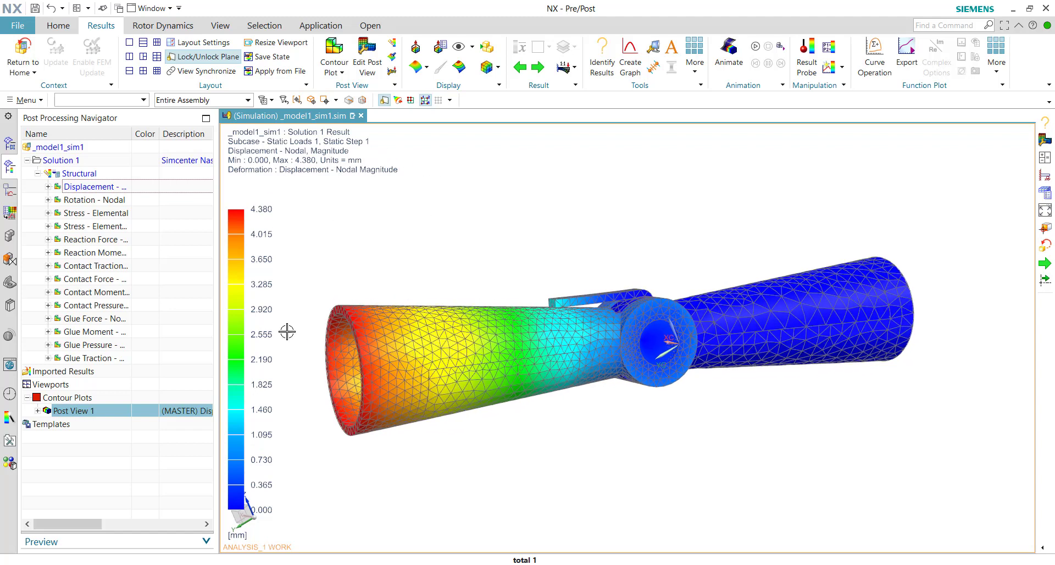
left_click(37, 411)
left_click(49, 450)
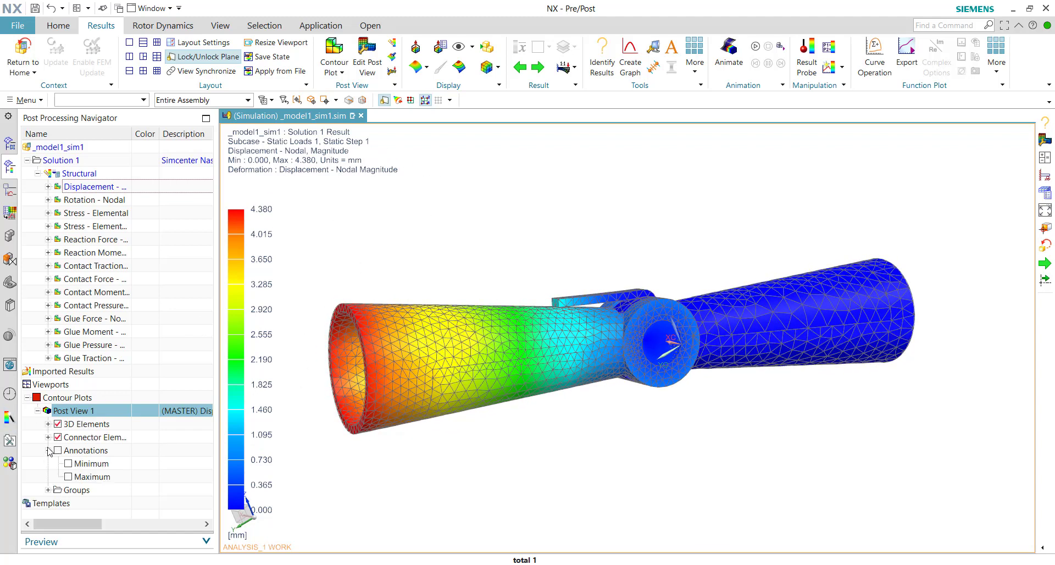
left_click(68, 476)
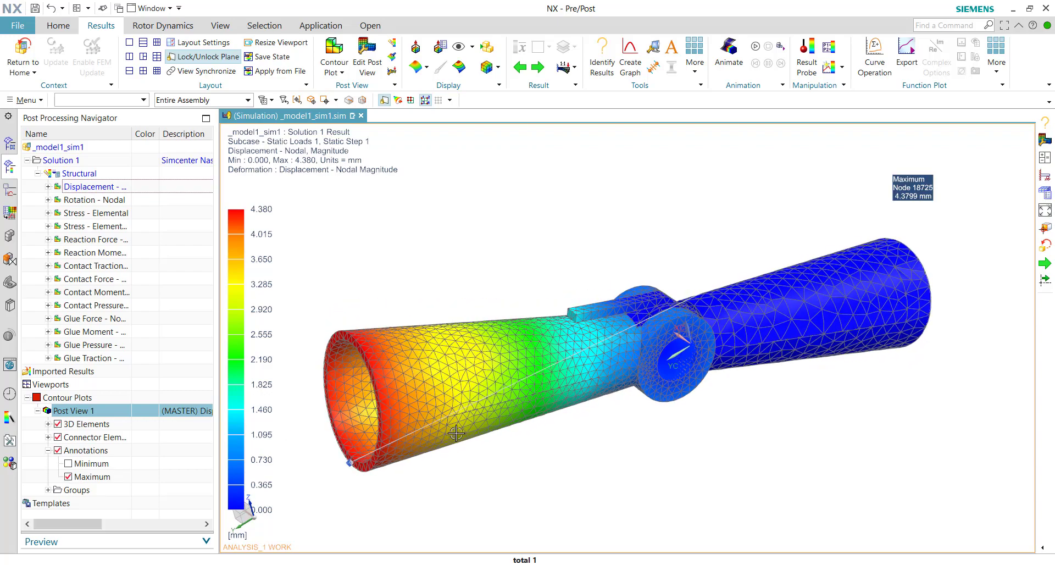
Plot the Rotation - Nodal result in the existing post view.
left_click(98, 201)
double_click(98, 201)
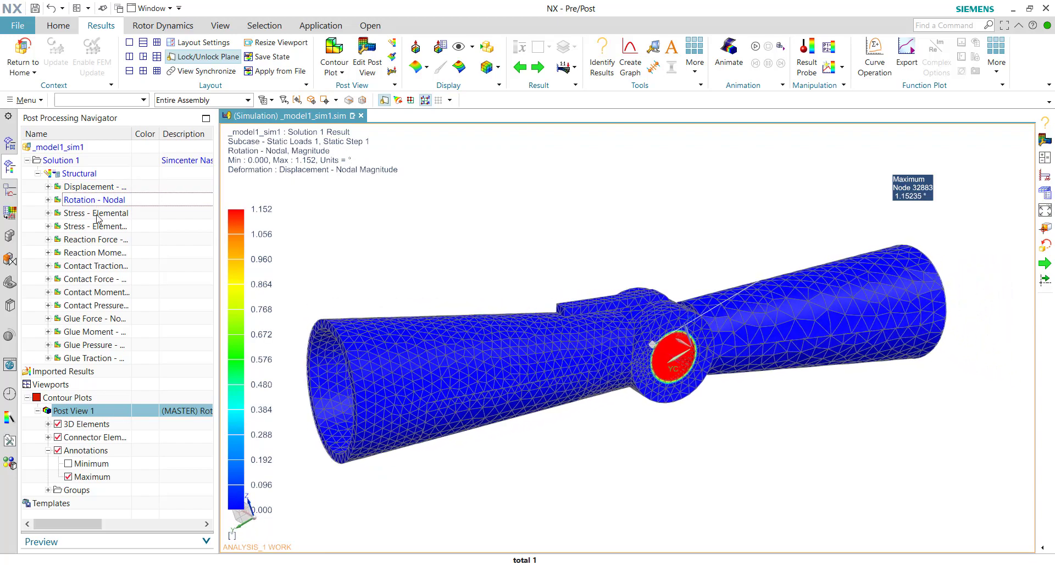
Plot the Stress - Element-Nodal result in the post view and turn on averaging for it.
left_click(98, 214)
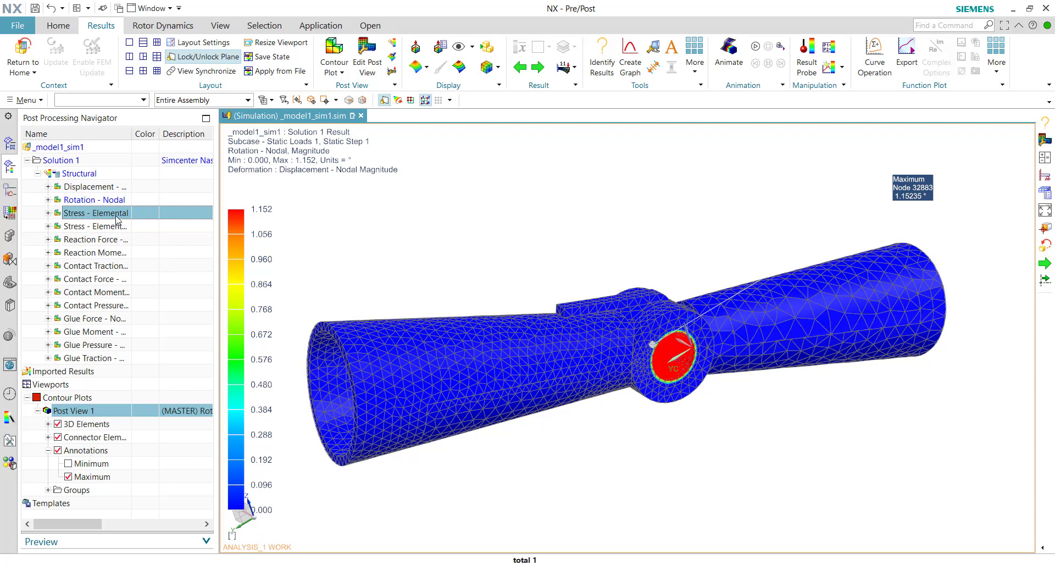
left_click(117, 230)
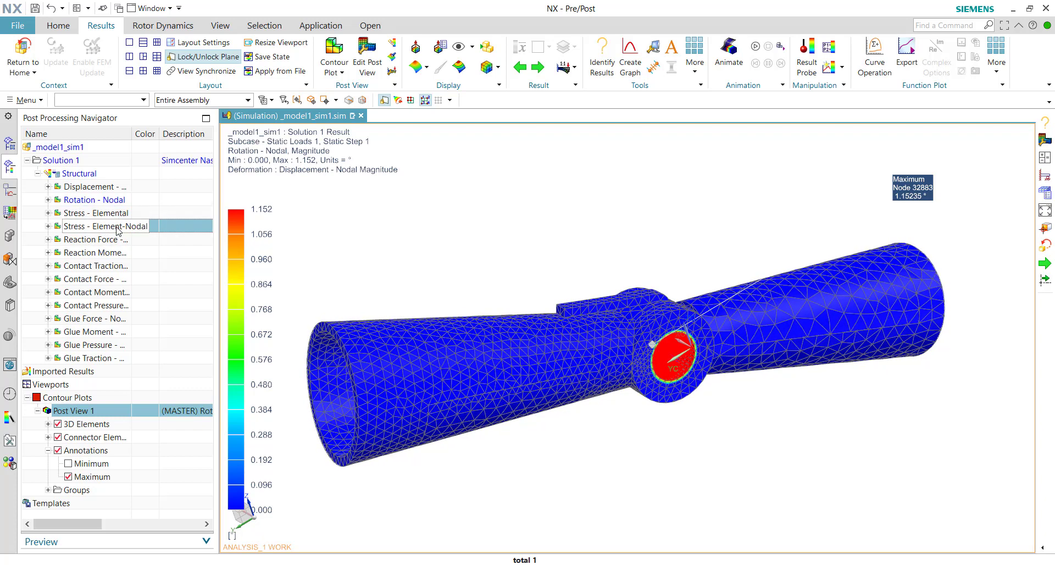
double_click(116, 229)
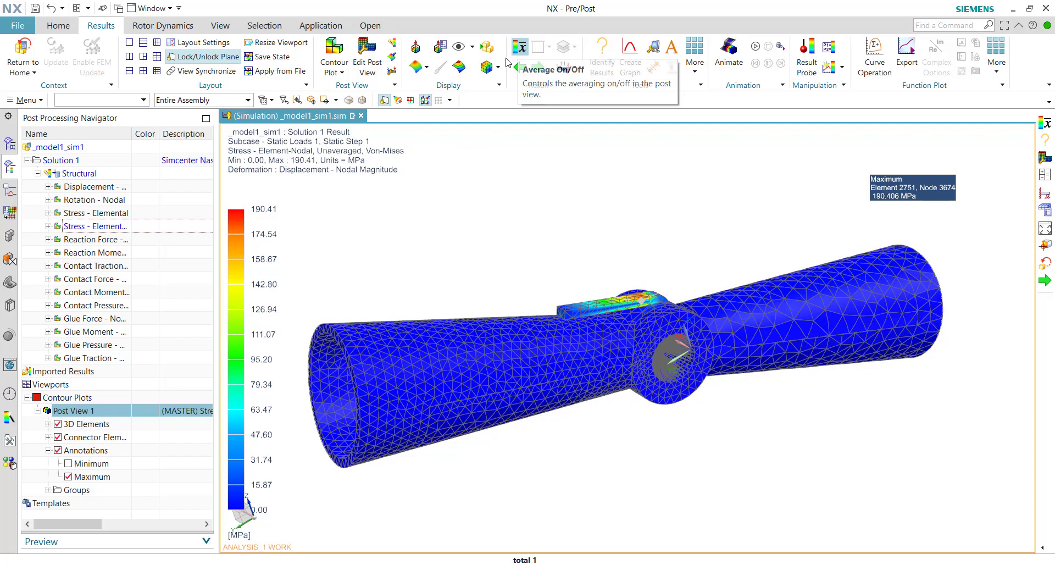
left_click(519, 48)
scroll(604, 297, "up", 5)
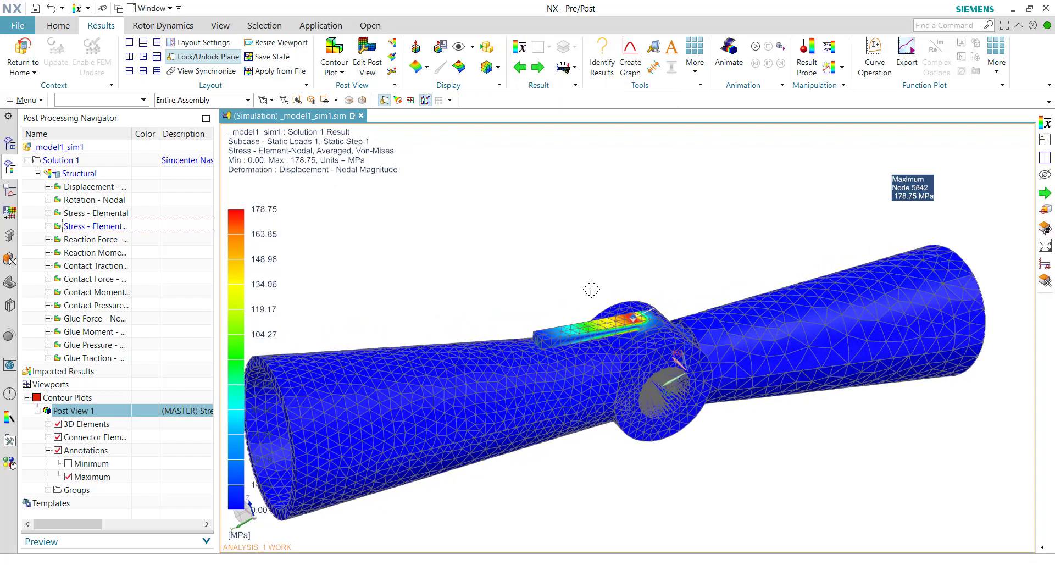
middle_click_drag(636, 320, 671, 310)
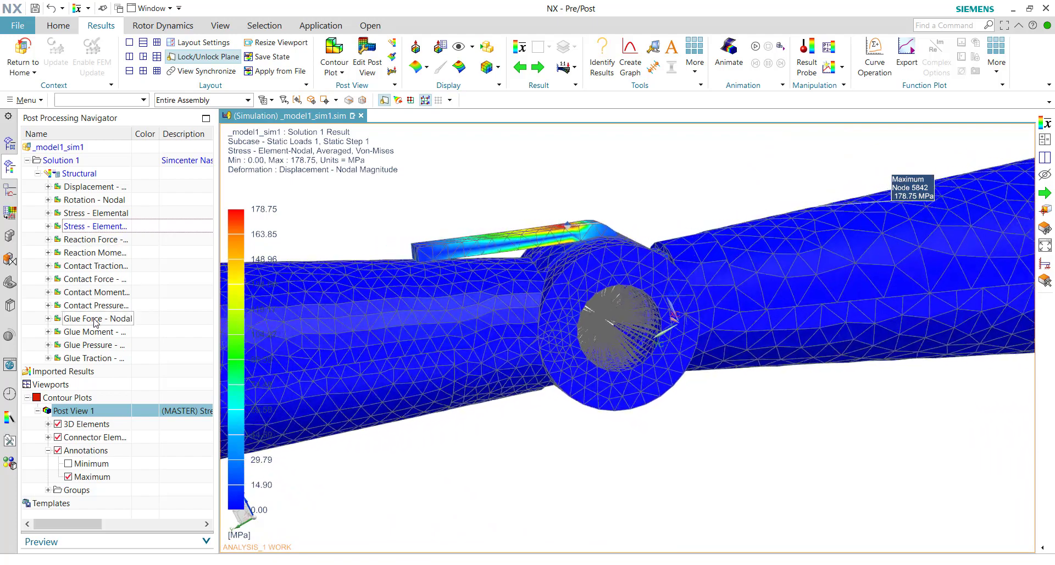
Plot the Contact Force - Nodal result and read the summed force over the contact patch using Identify Results with Box(Visible) picking.
double_click(98, 282)
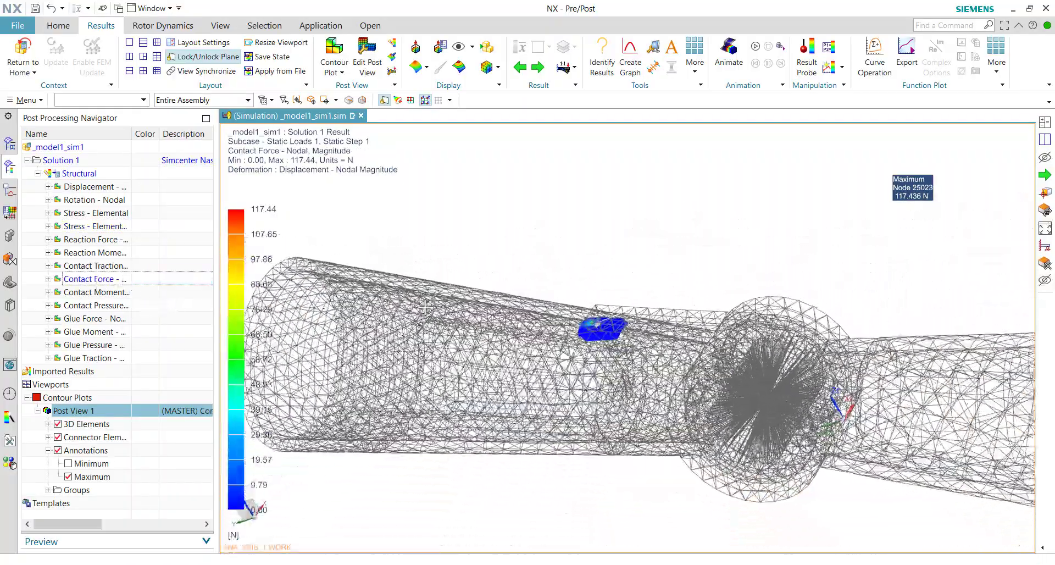
scroll(386, 276, "up", 5)
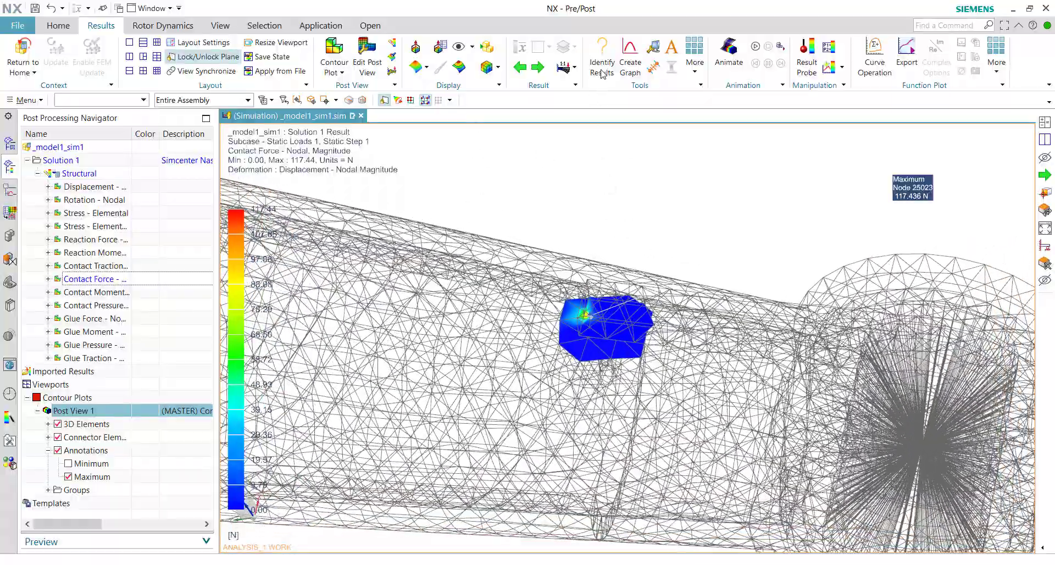
left_click(603, 51)
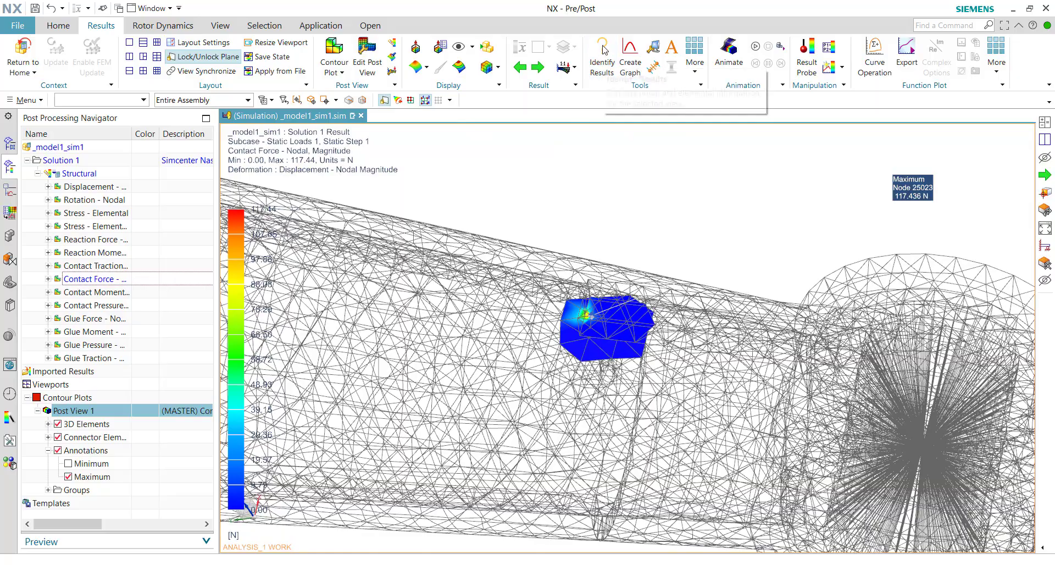
left_click_drag(253, 122, 439, 282)
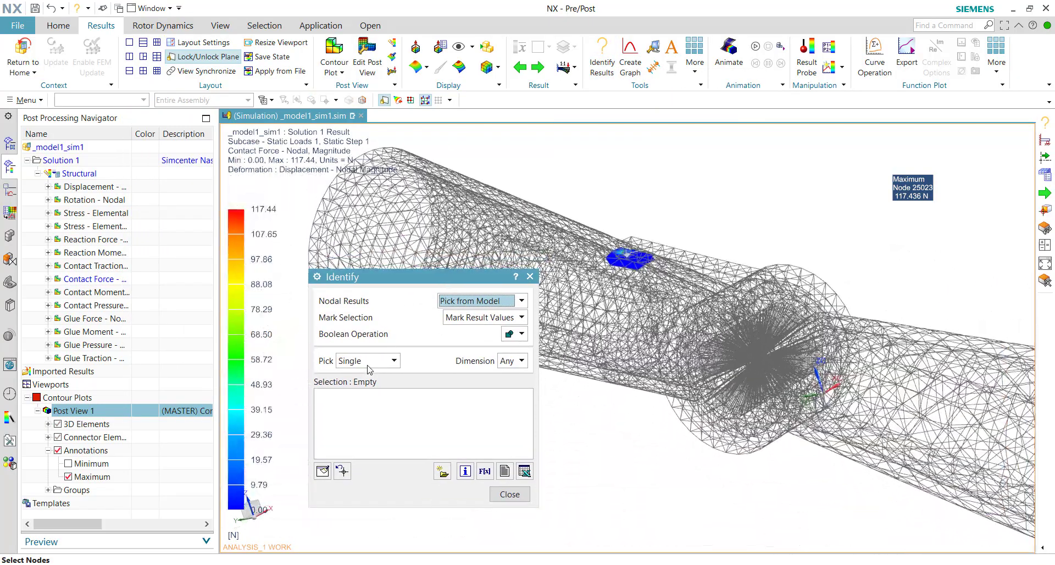
left_click(378, 361)
left_click(381, 387)
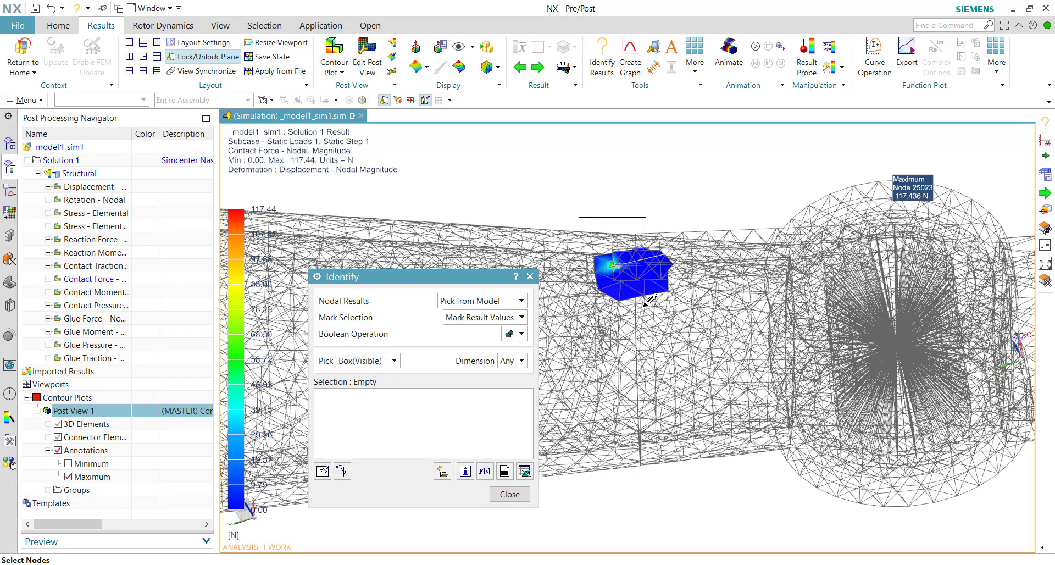
left_click_drag(650, 302, 652, 302)
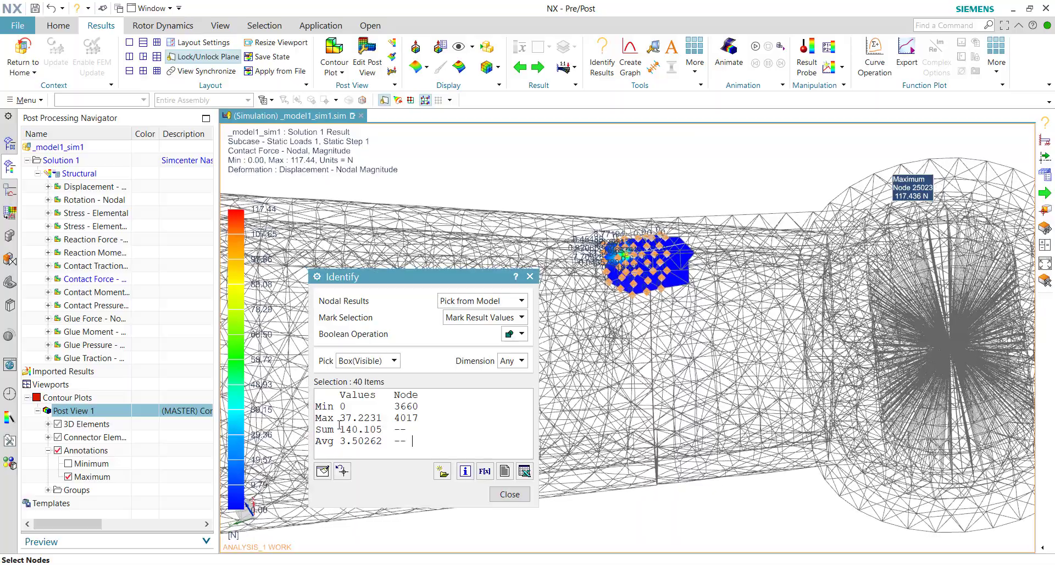
left_click_drag(340, 429, 365, 427)
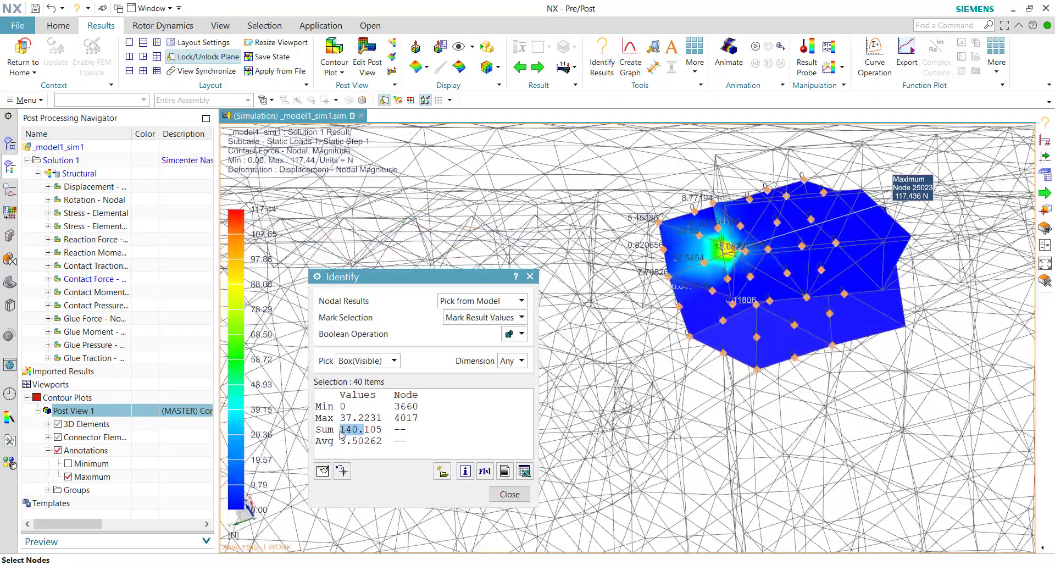
left_click(340, 429)
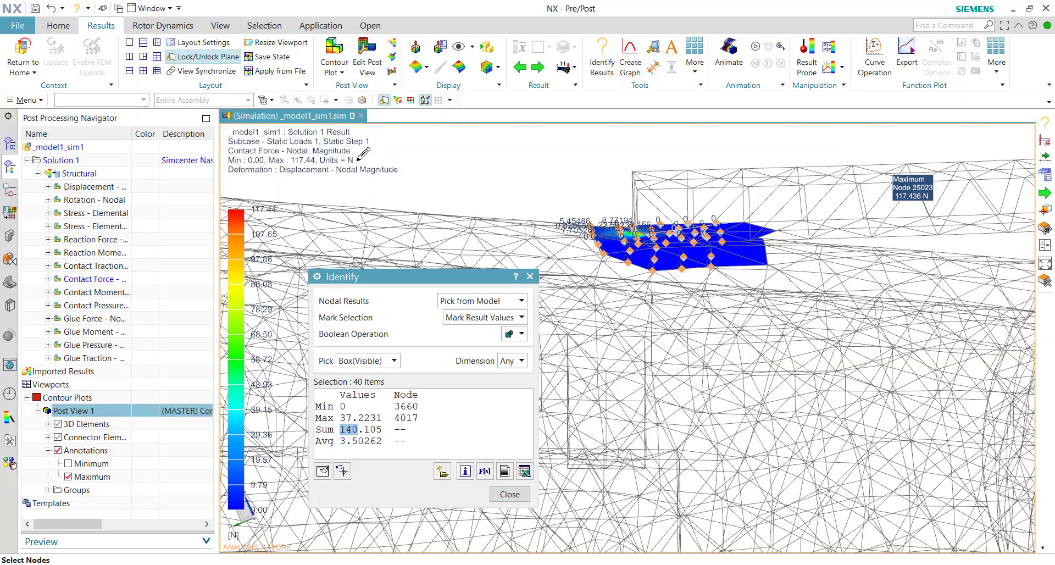
left_click(509, 494)
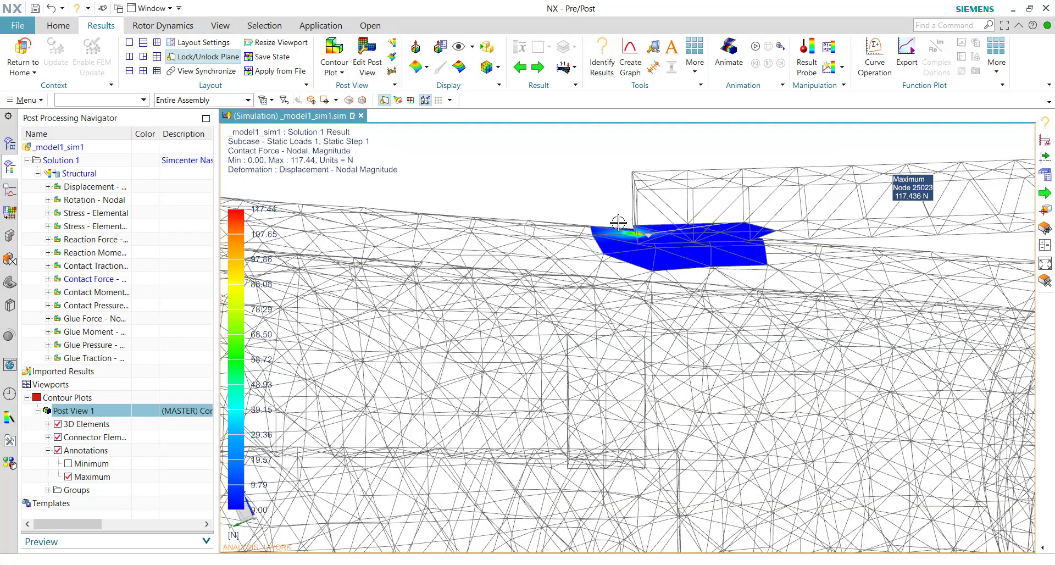
Plot the Stress - Element-Nodal result again and examine the peak stress area on the latch arm near the hinge.
middle_click_drag(618, 223, 567, 203)
scroll(567, 203, "down", 3)
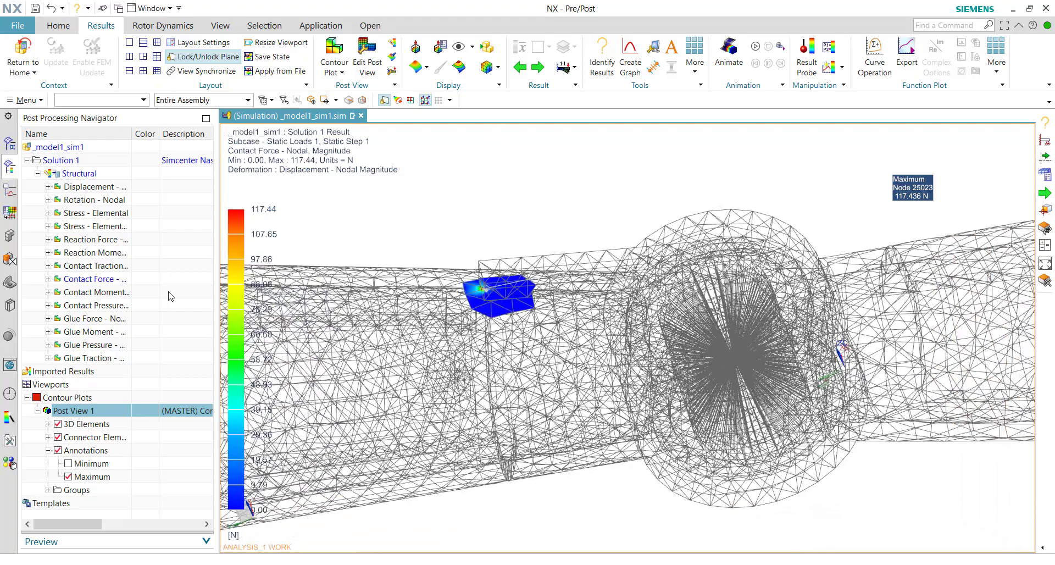
double_click(108, 231)
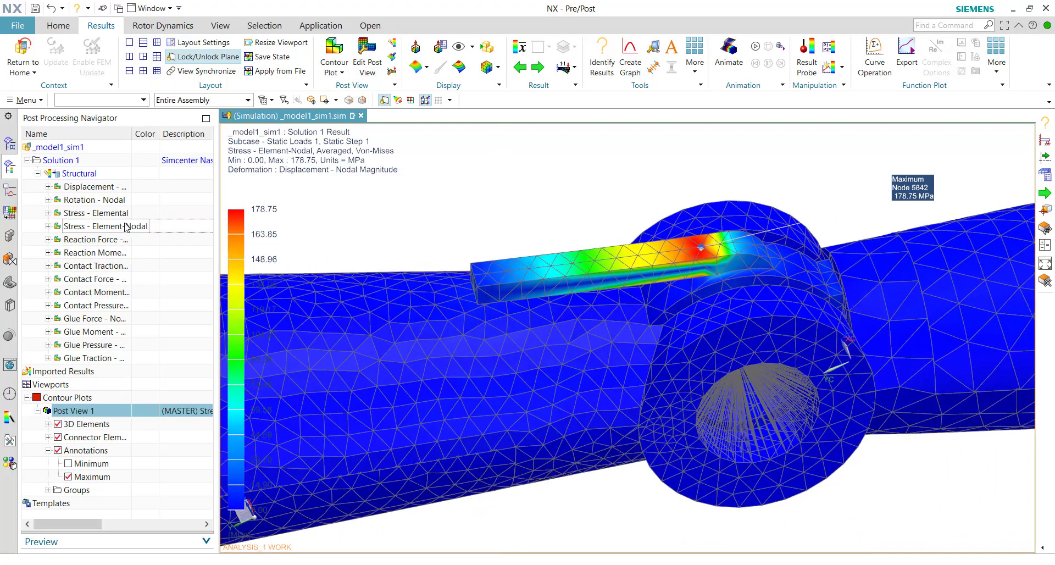
middle_click_drag(568, 266, 519, 264)
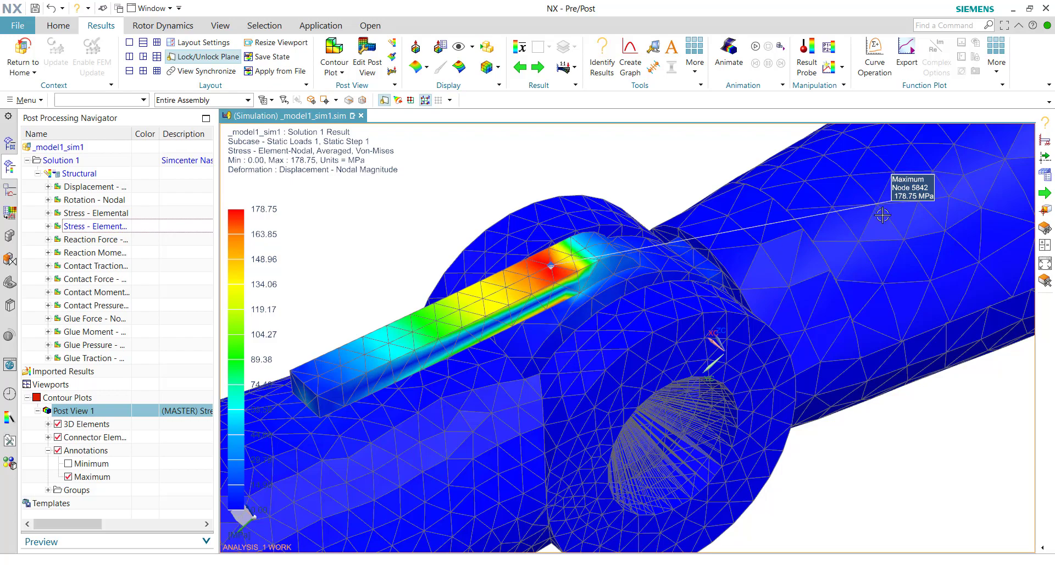
mouse_move(575, 317)
middle_mouse_down()
mouse_move(520, 344)
mouse_move(568, 275)
mouse_move(550, 257)
mouse_move(531, 265)
middle_mouse_up()
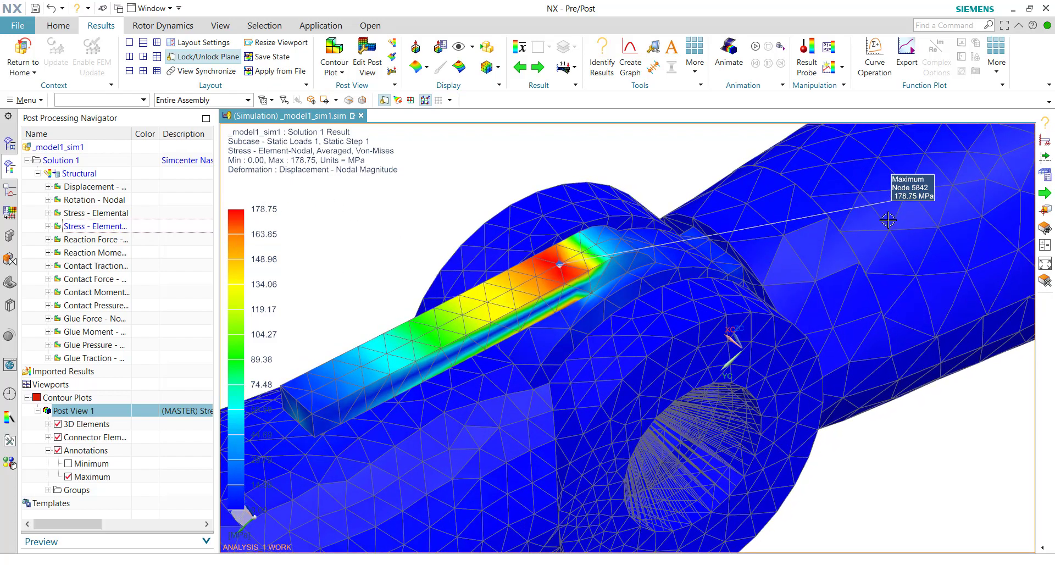
middle_click_drag(800, 253, 699, 260)
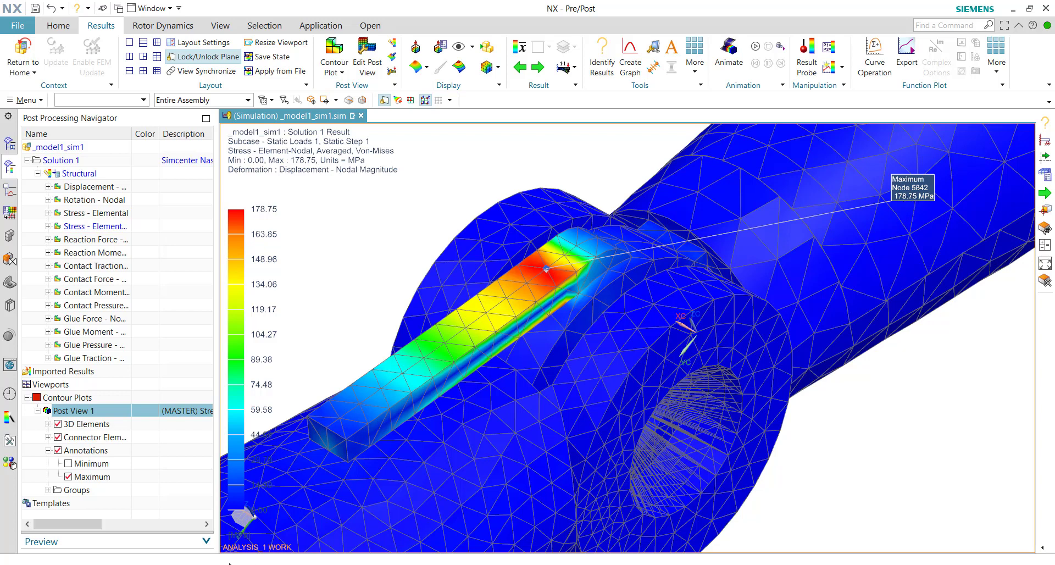
Switch to the Chrome browser and search Google for "yield strength al 6061".
left_click(193, 564)
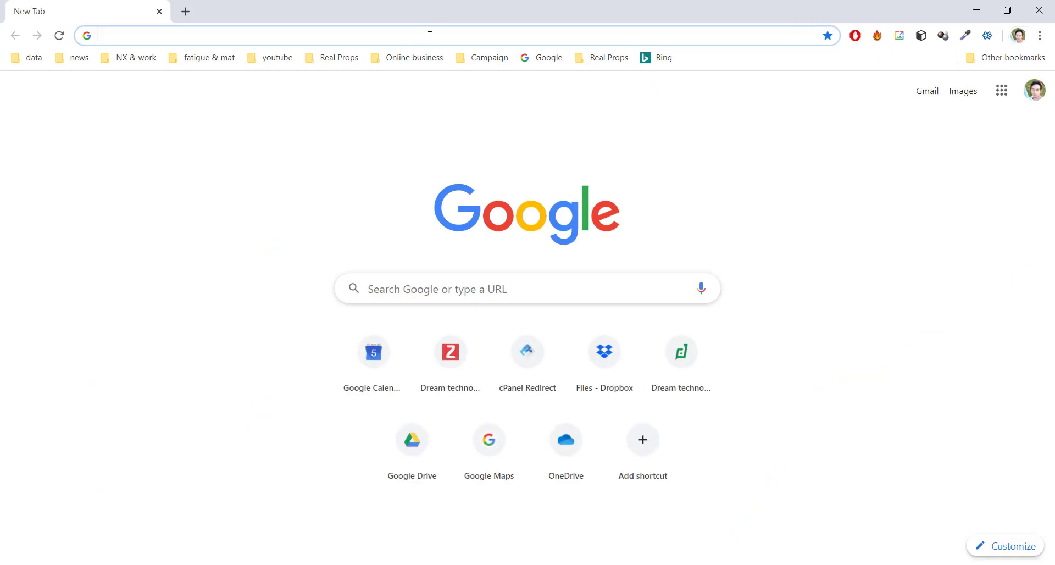
type("yield strength ")
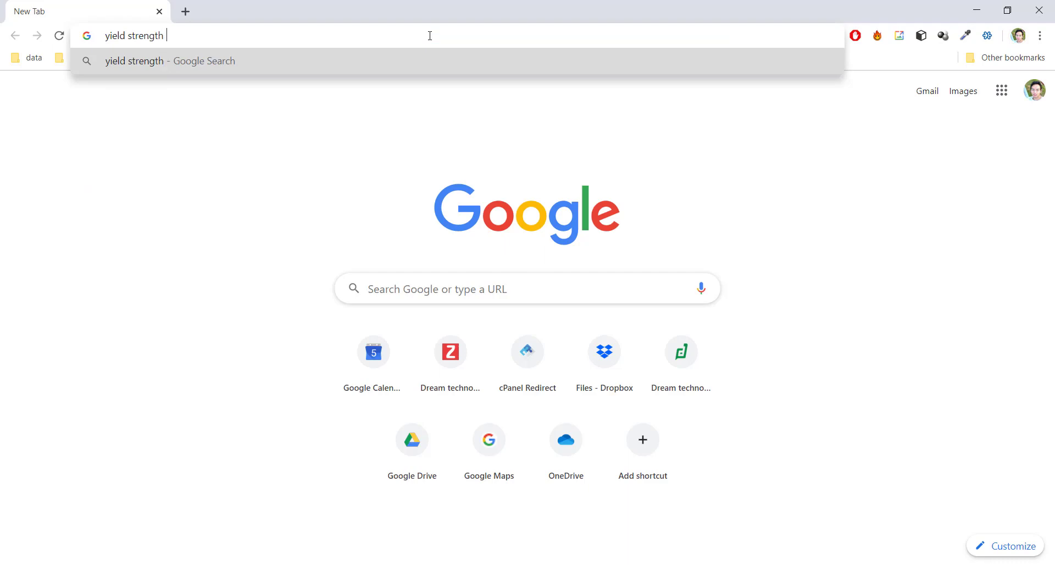
type("al 6061")
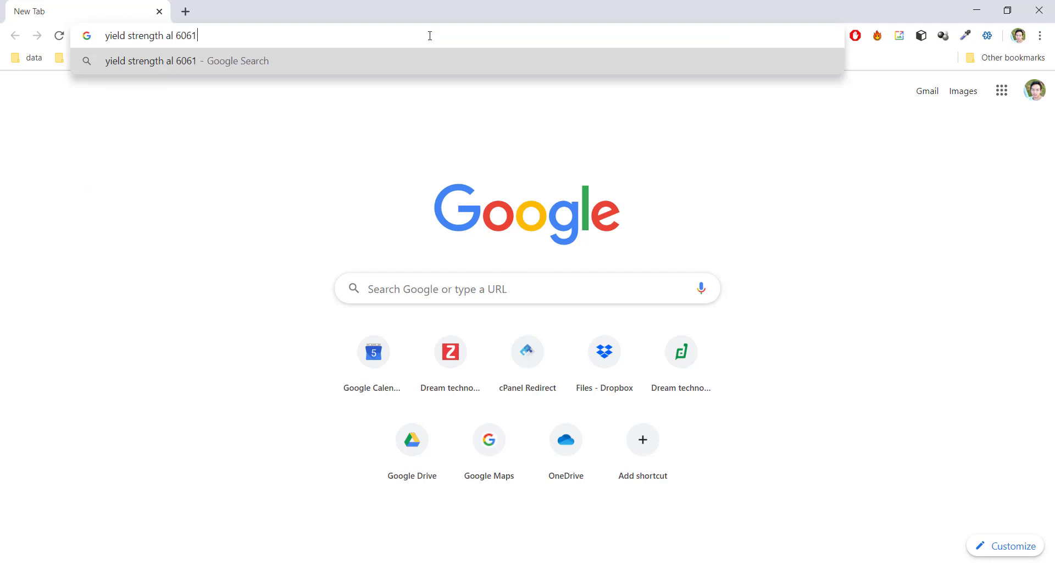
key("Return")
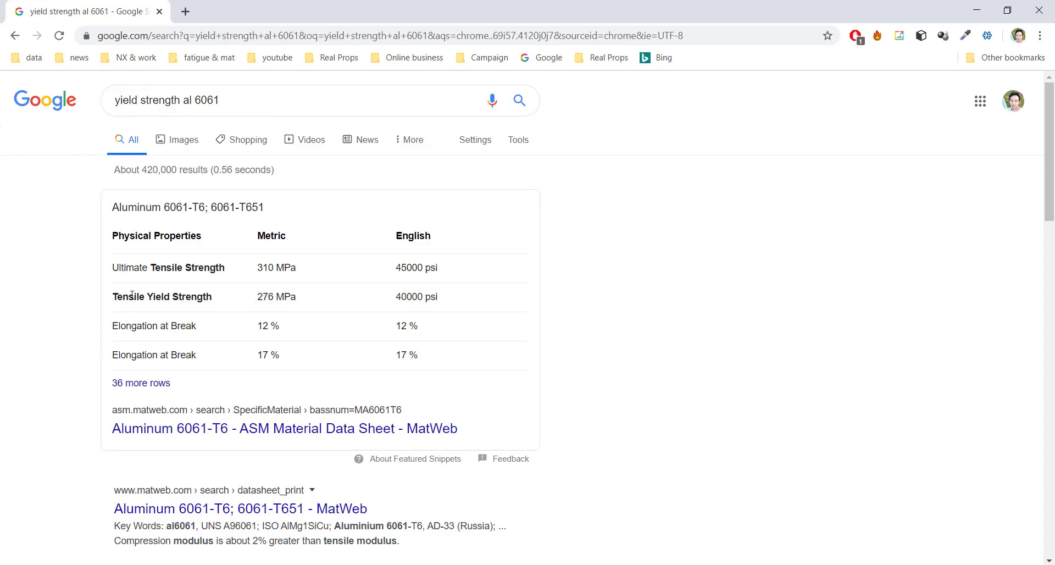
Highlight the metric Tensile Yield Strength entry in the Aluminum 6061-T6 search snippet.
left_click_drag(114, 297, 306, 301)
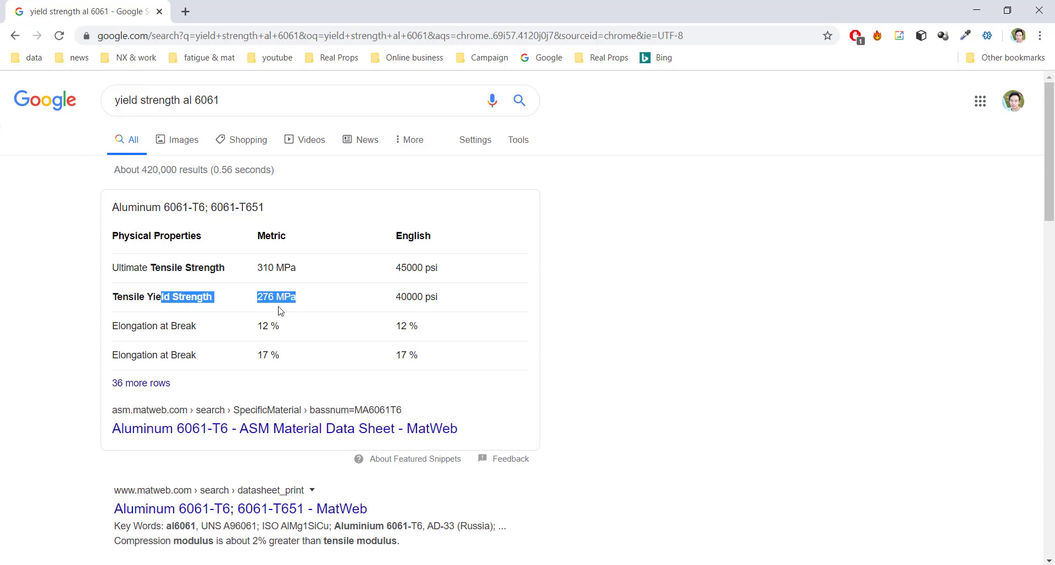
left_click(262, 296)
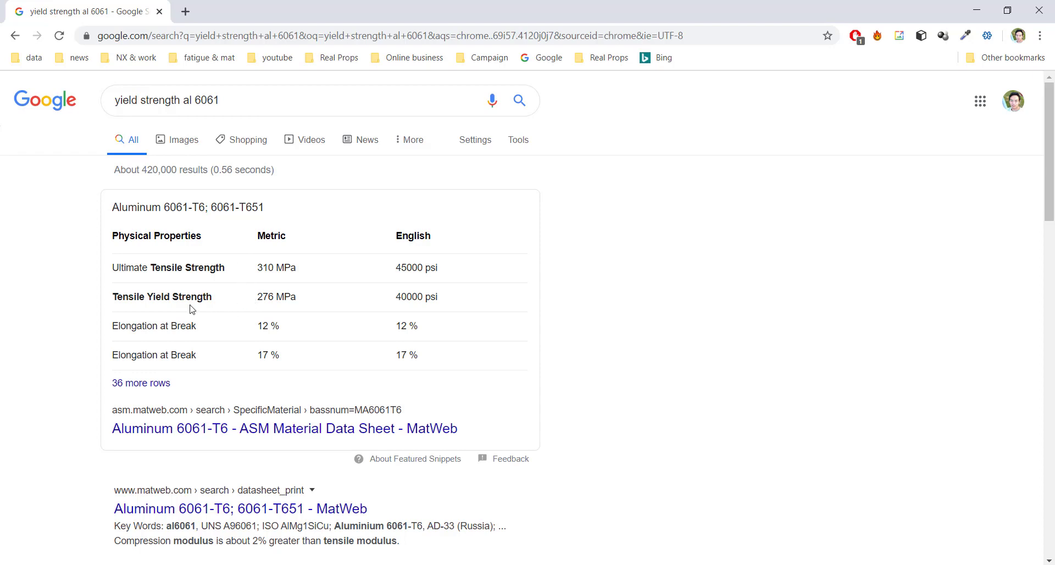
left_click_drag(164, 297, 296, 296)
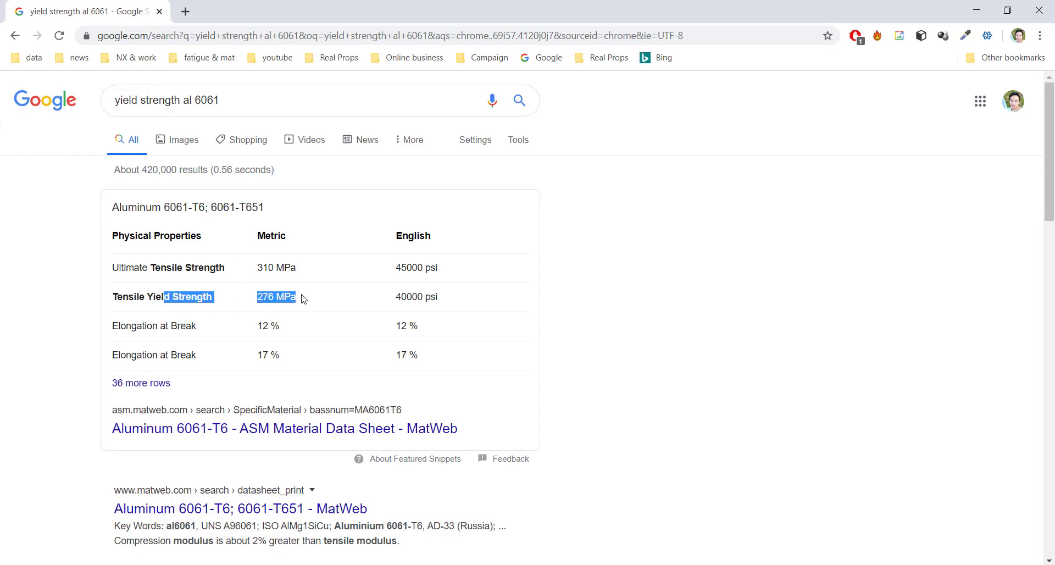
Open the Aluminum 6061-T6 ASM Material Data Sheet in a new tab and locate its tensile yield strength under Mechanical Properties.
right_click(297, 430)
left_click(354, 263)
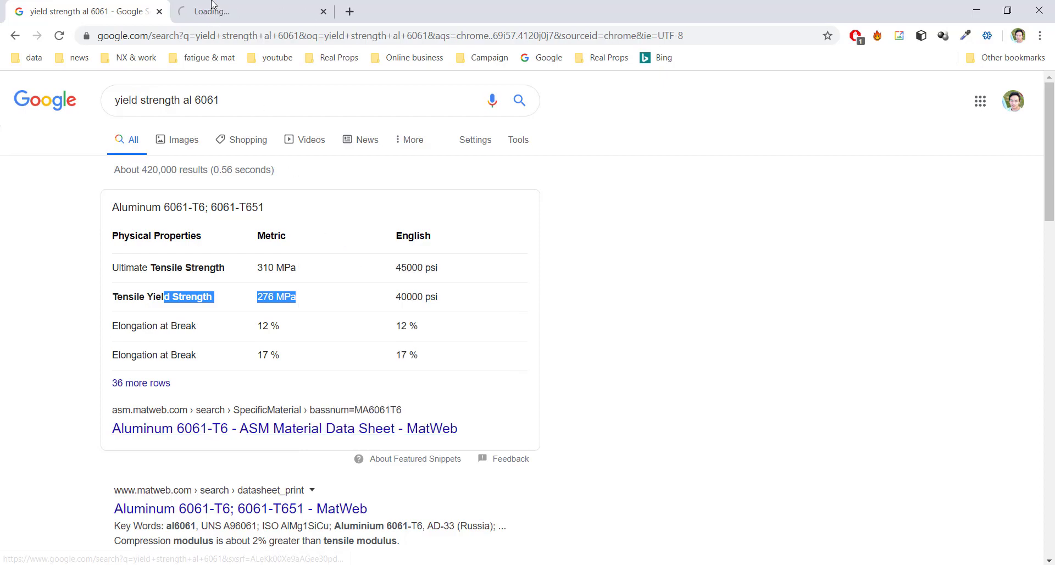
left_click(253, 11)
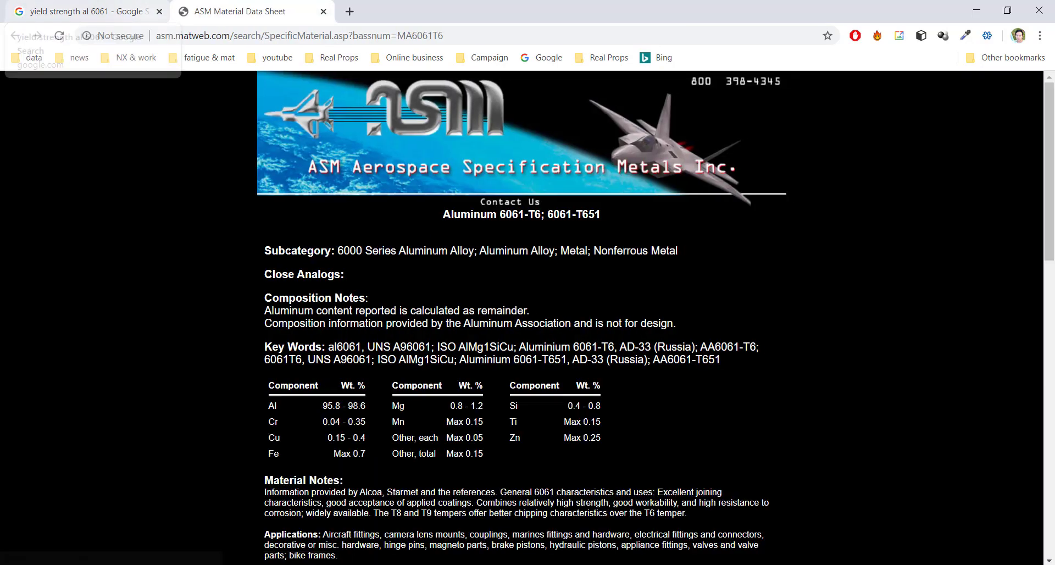
scroll(496, 443, "down", 6)
scroll(492, 410, "down", 1)
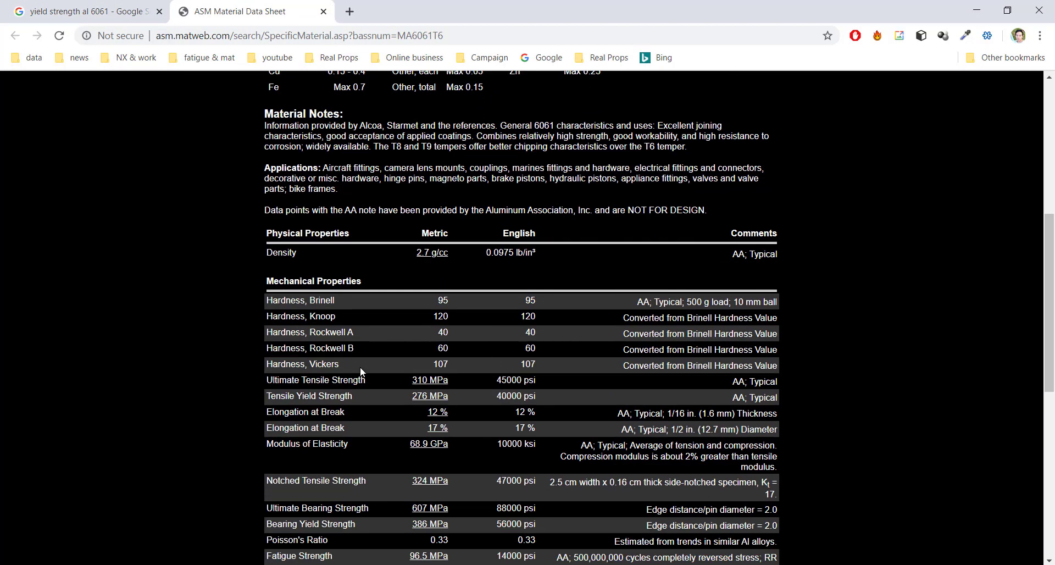
scroll(361, 371, "down", 3)
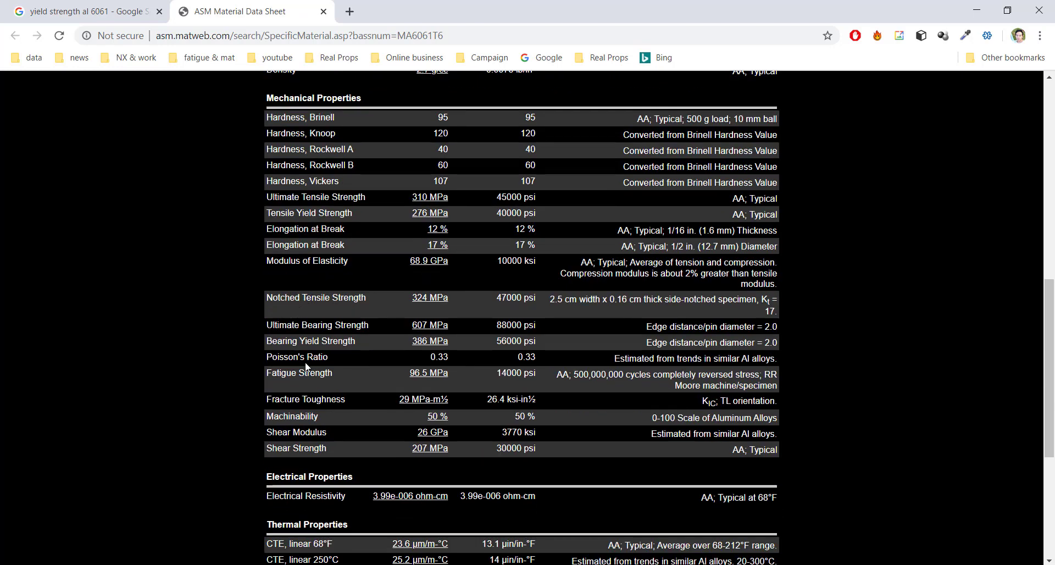
left_click_drag(287, 341, 393, 344)
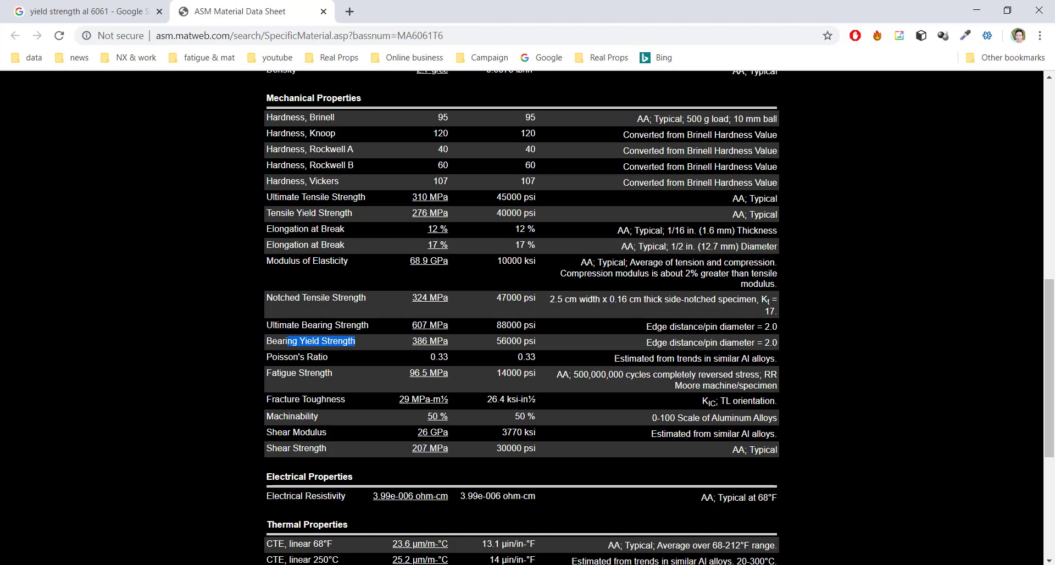
left_click_drag(298, 217, 463, 213)
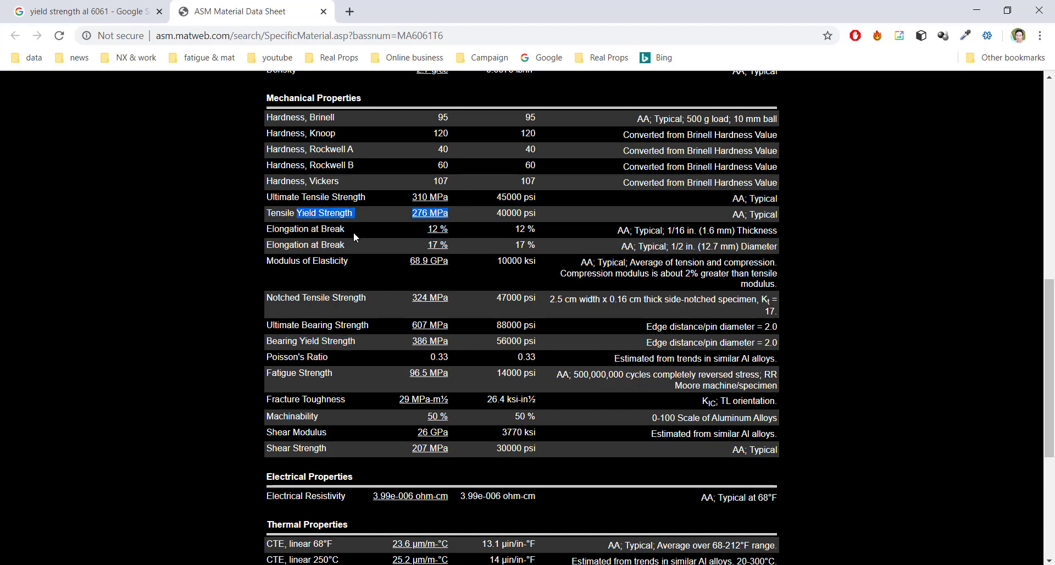
Compare the maximum Von-Mises stress in the NX plot with the data sheet's tensile yield strength, ending back in NX.
key("alt+Tab")
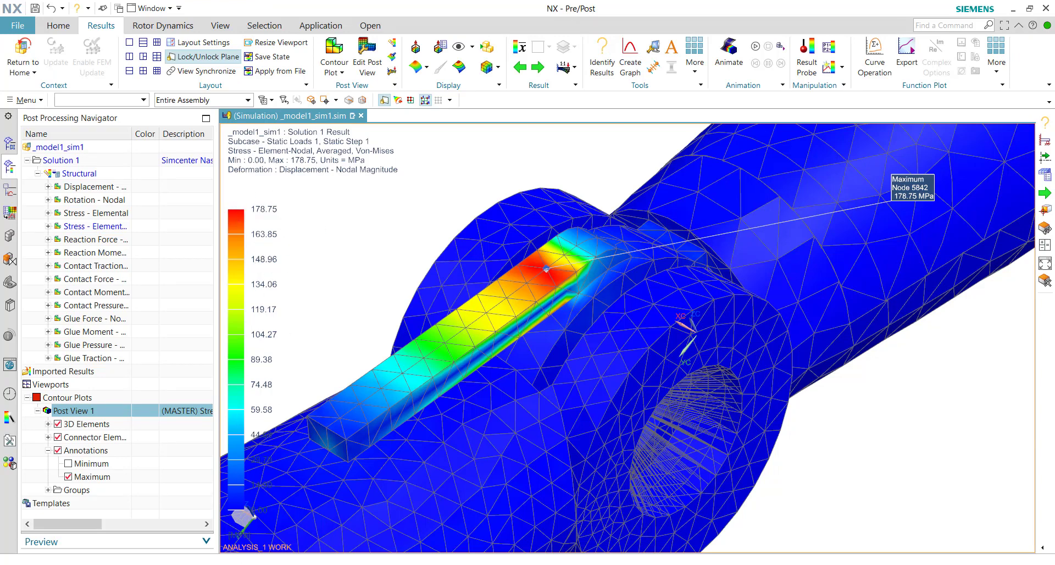
key("alt+Tab")
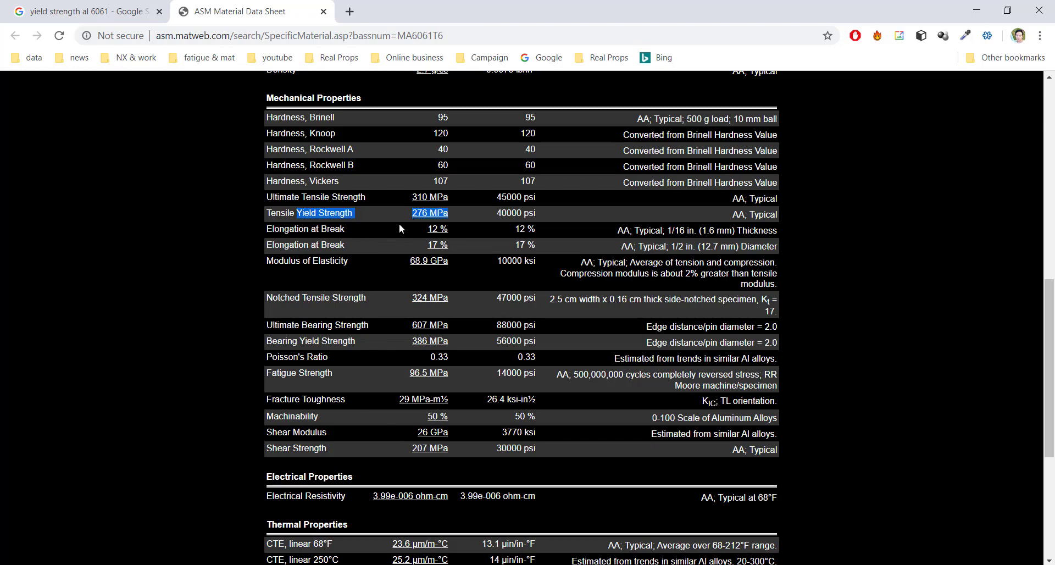
left_click(245, 564)
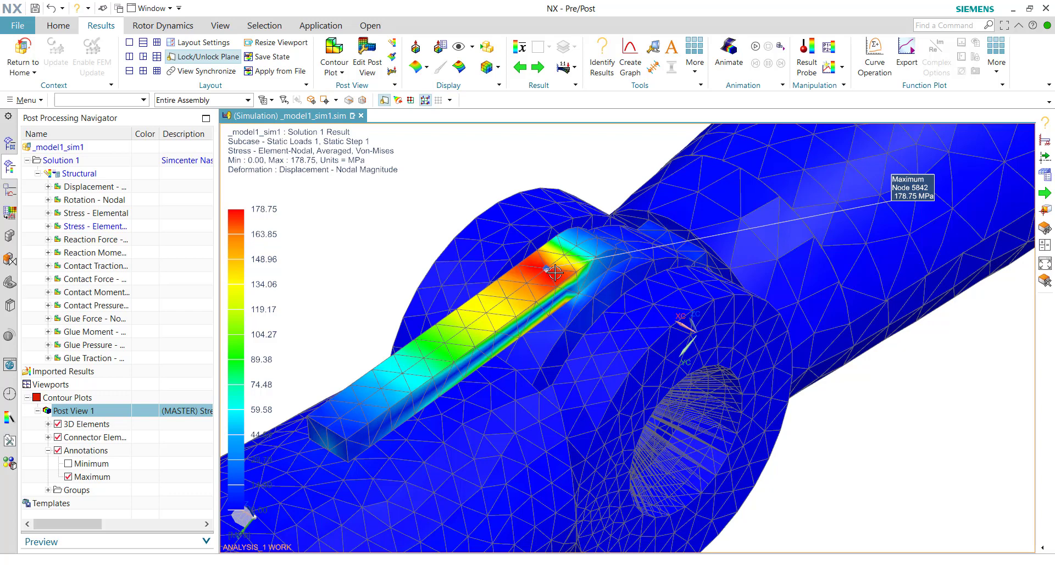
mouse_move(593, 328)
middle_mouse_down()
mouse_move(557, 275)
mouse_move(502, 286)
middle_mouse_up()
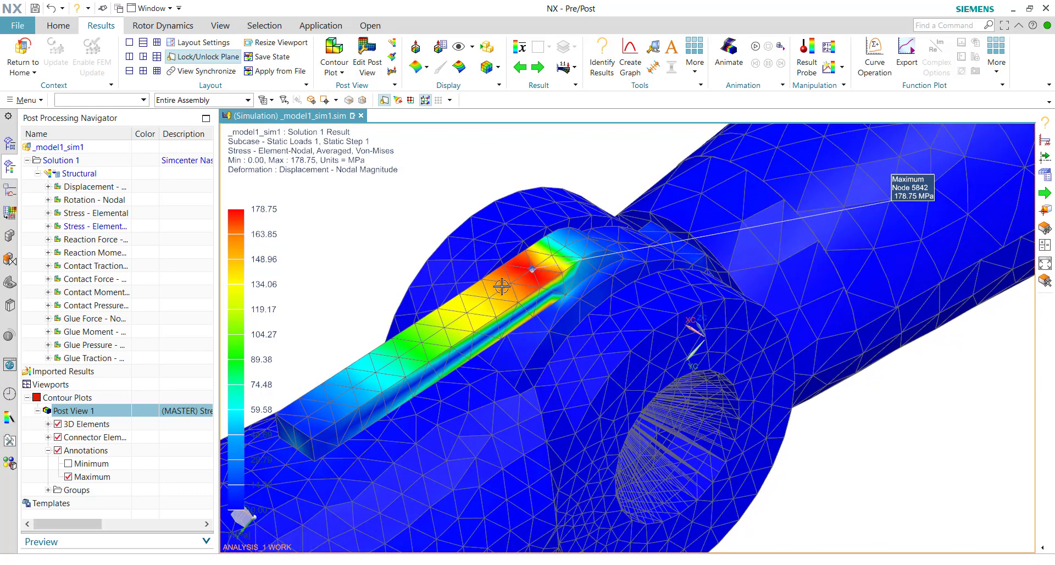